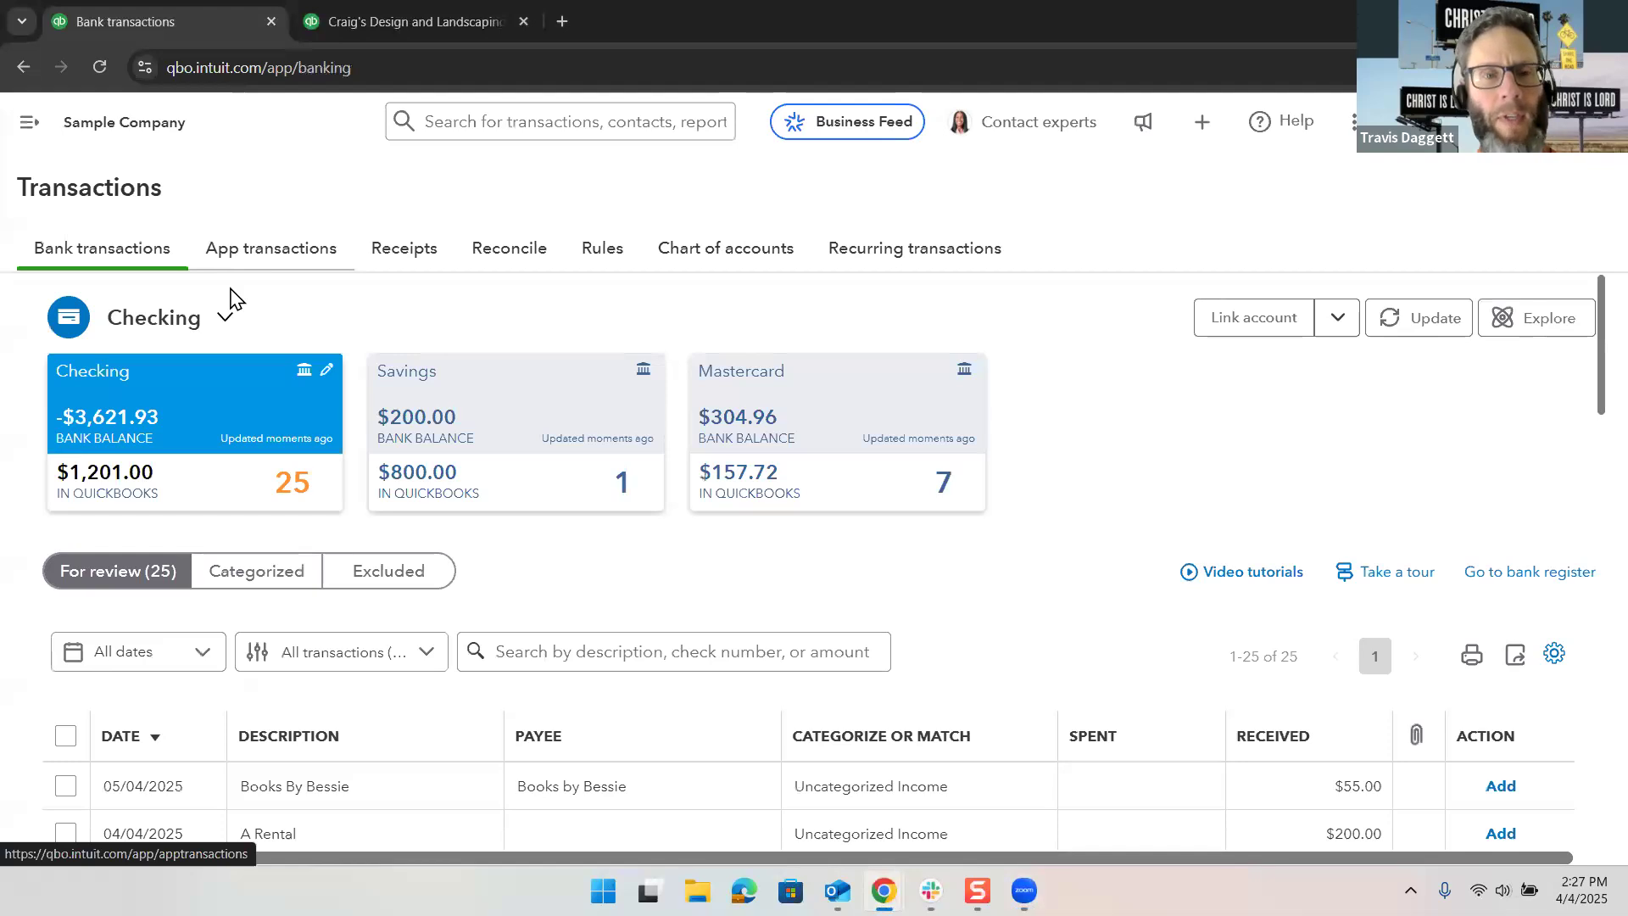
# Step: Examine the bank rules page and the sales channel connectors available for app transactions
pyautogui.click(600, 262)
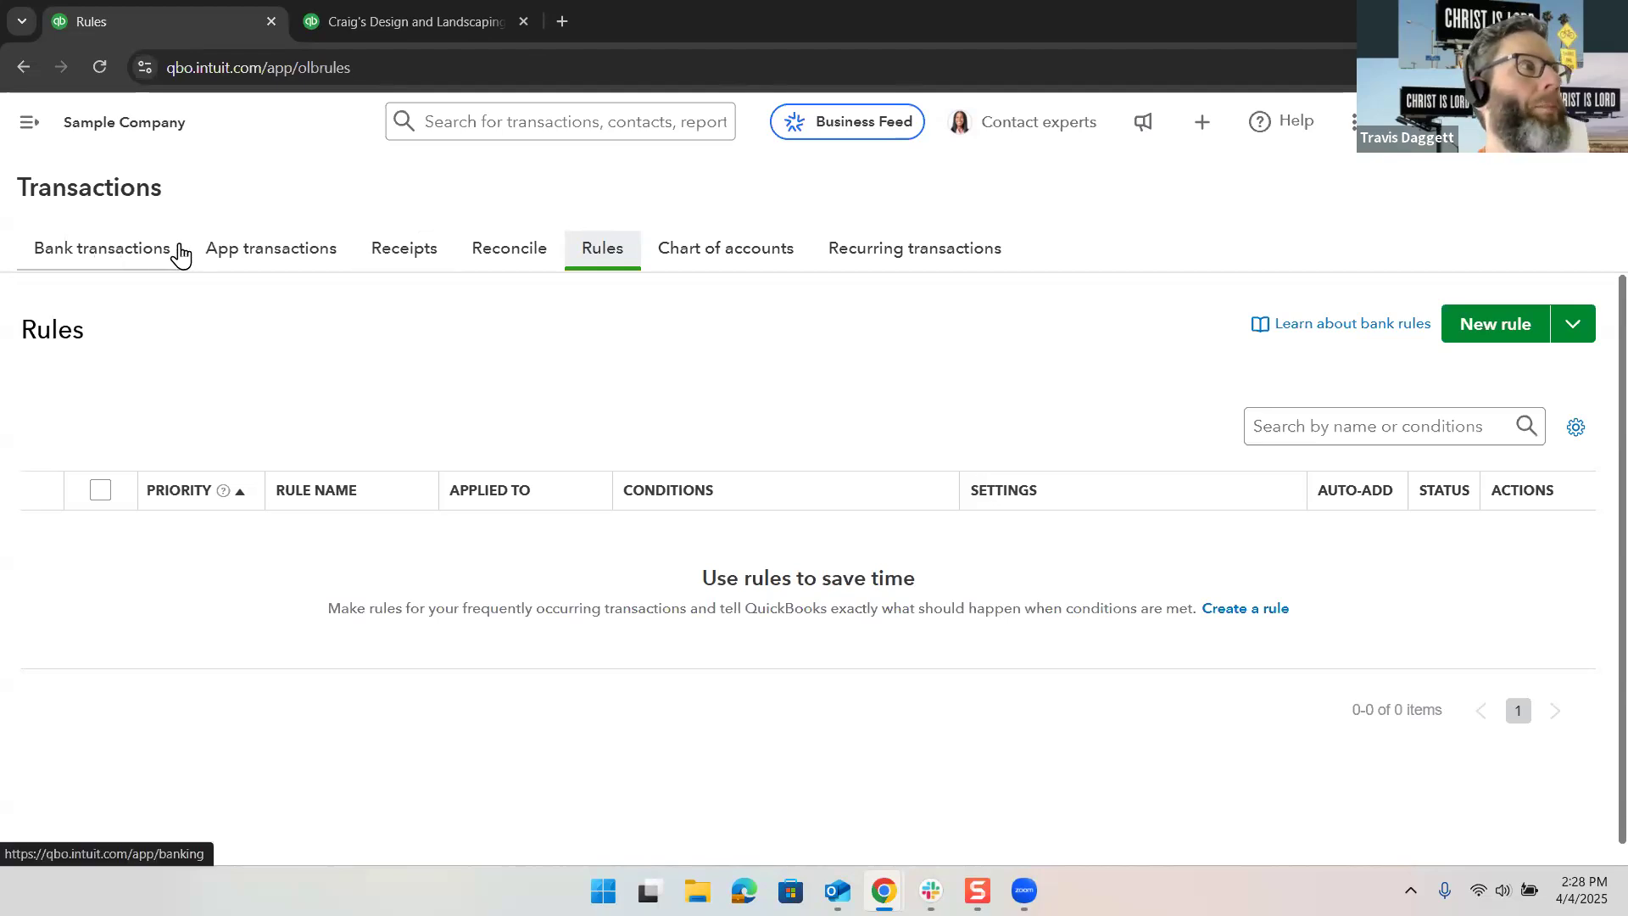
pyautogui.click(220, 253)
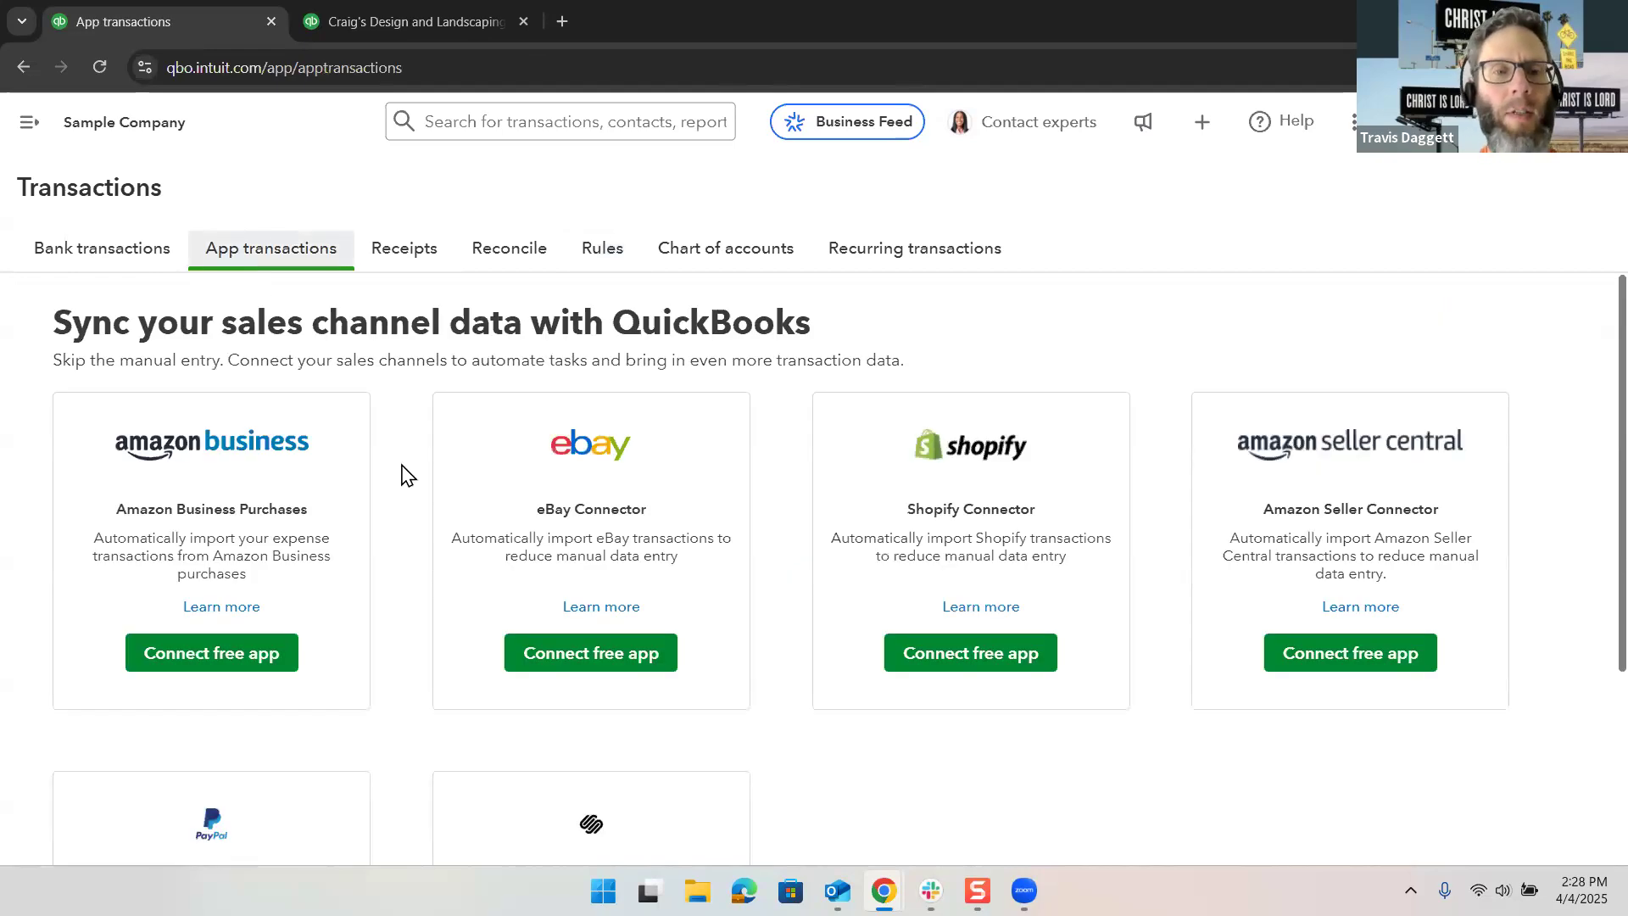
pyautogui.scroll(-3, 403, 475)
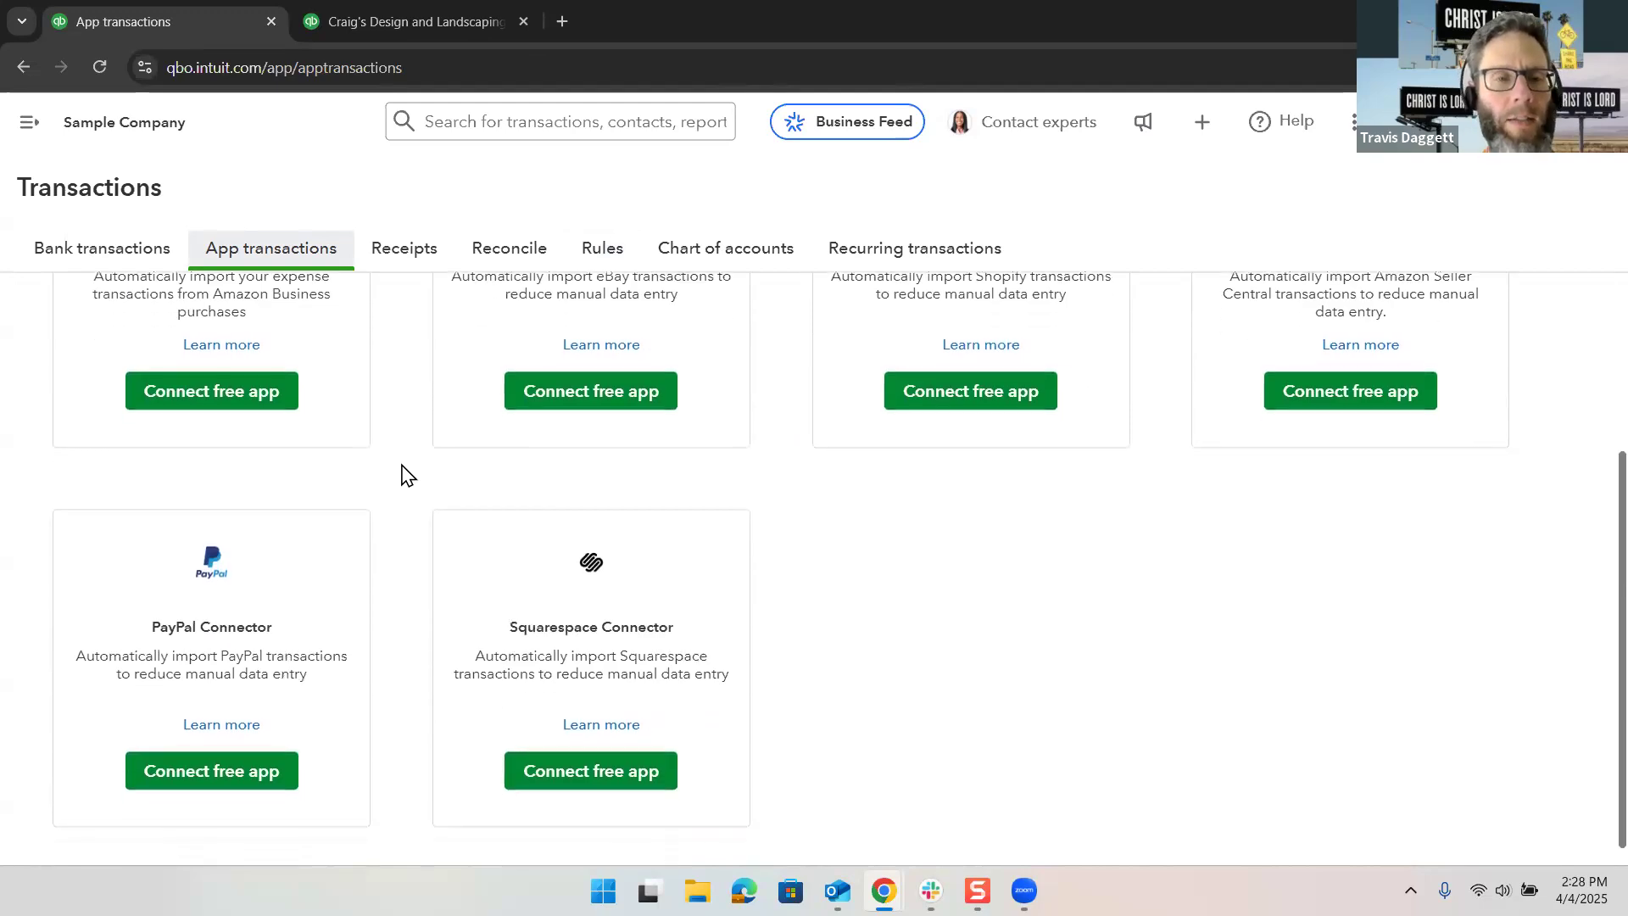
pyautogui.scroll(1, 403, 475)
pyautogui.scroll(3, 404, 475)
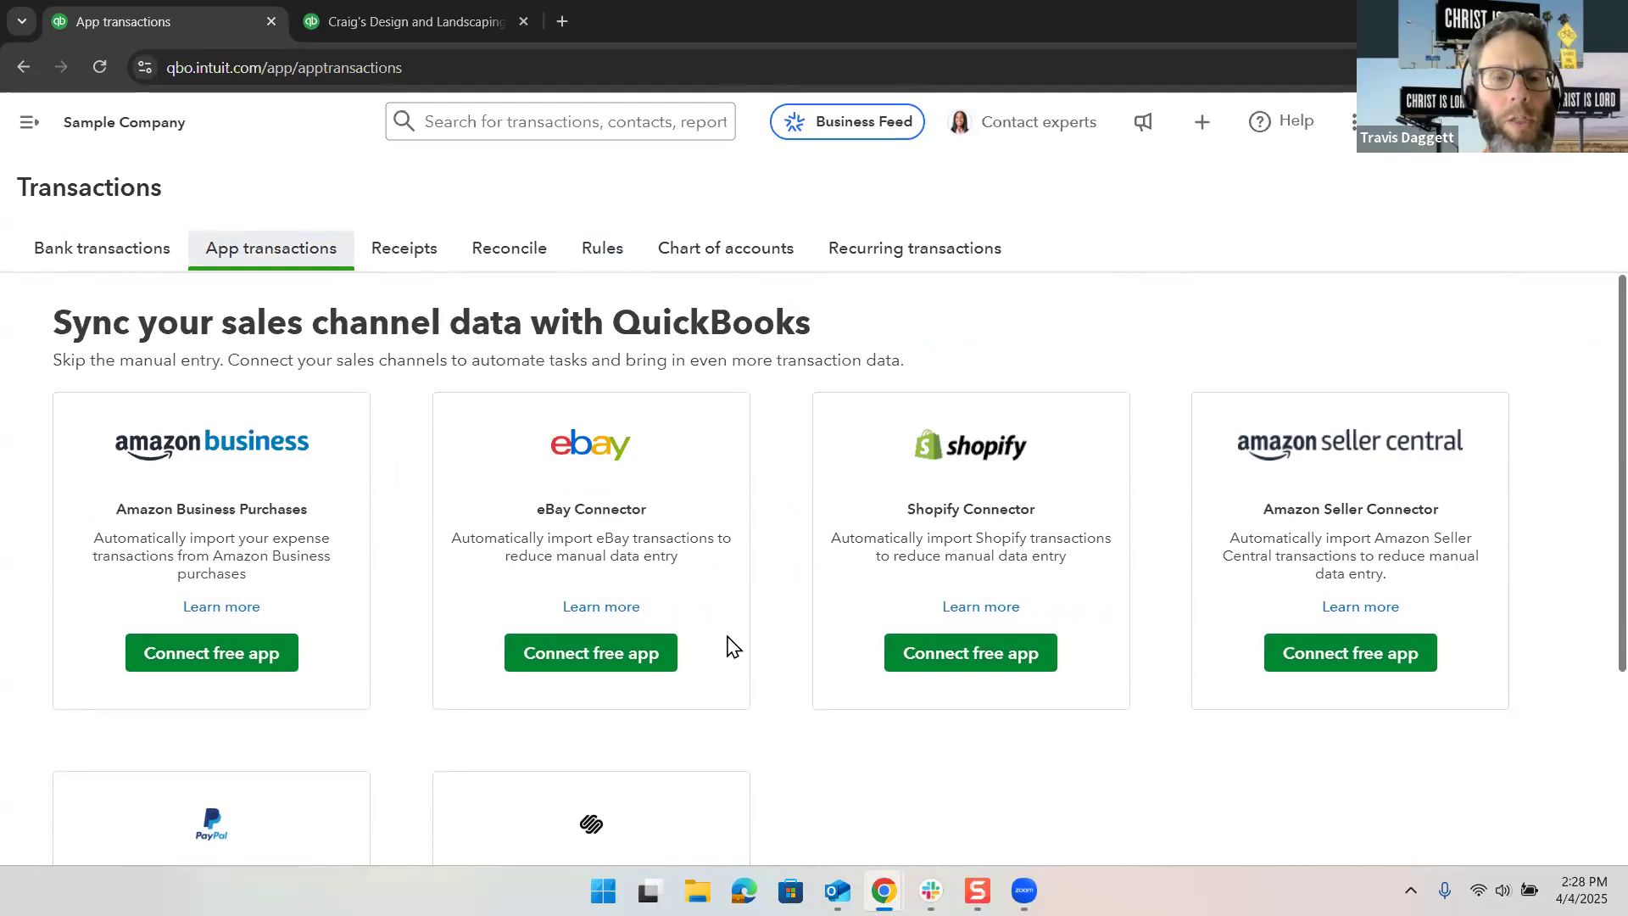
pyautogui.scroll(-2, 731, 646)
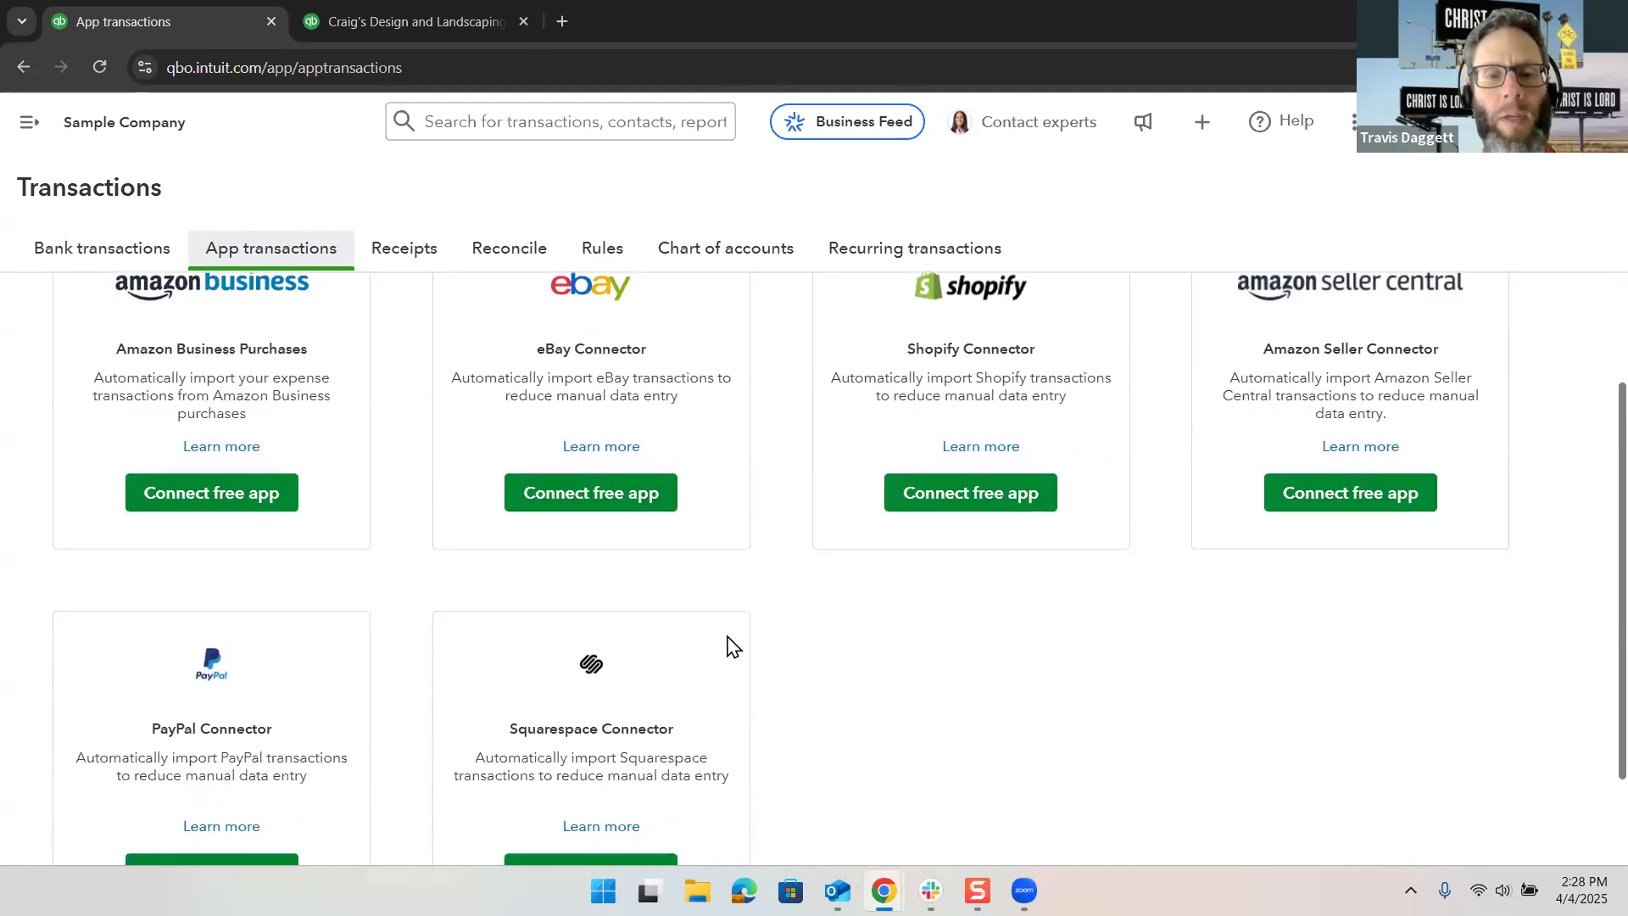
pyautogui.scroll(-1, 731, 646)
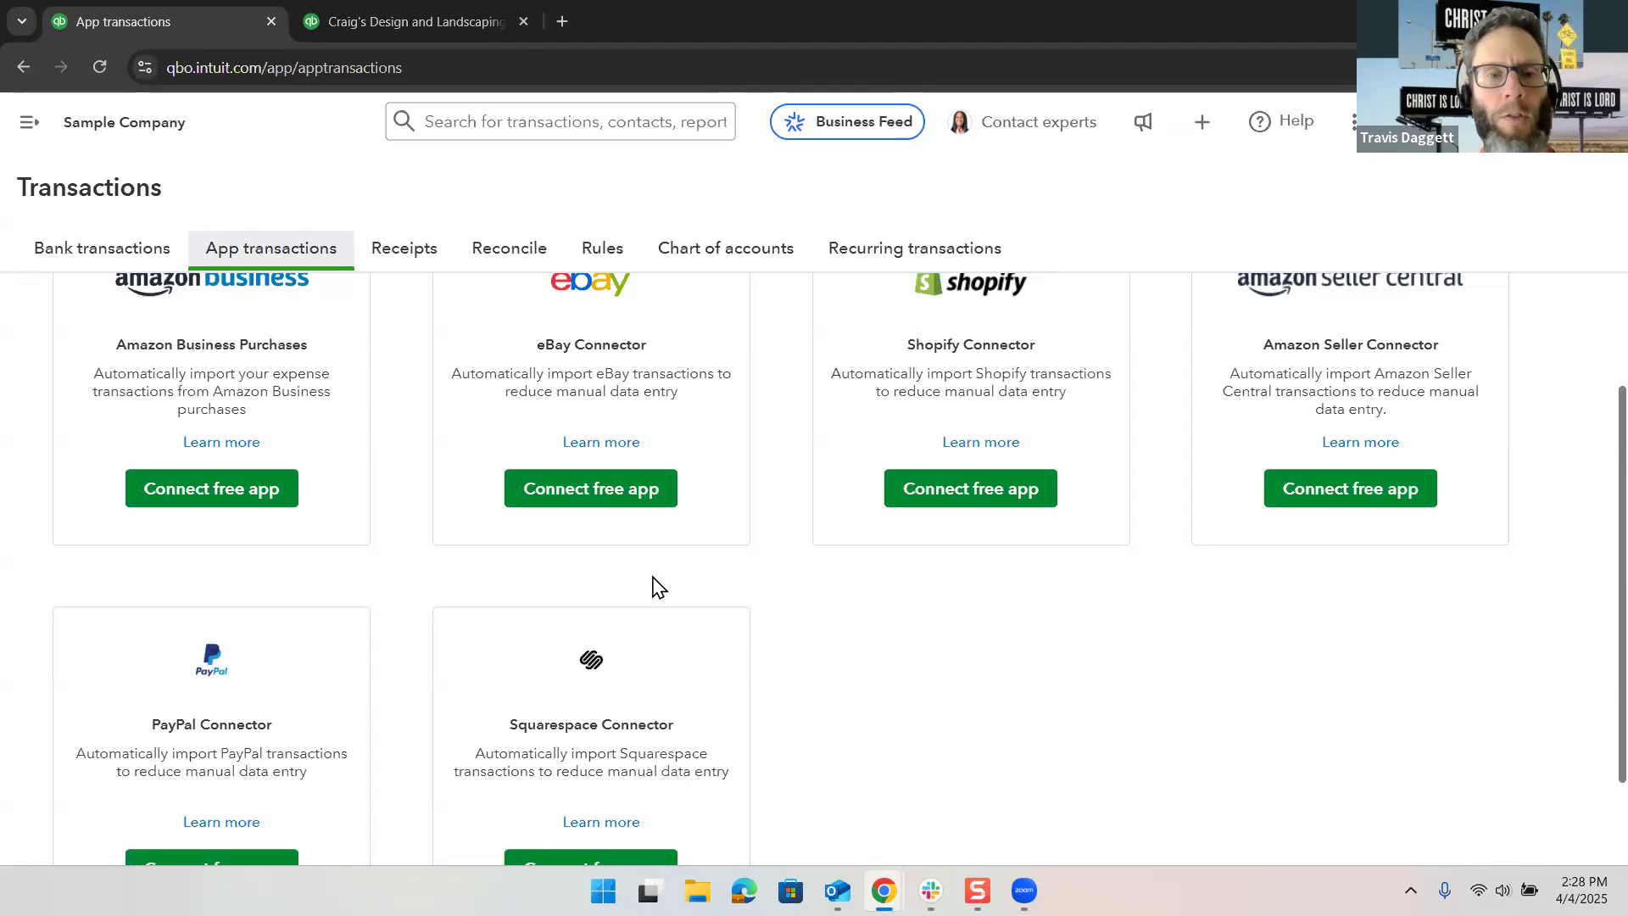
pyautogui.scroll(1, 654, 583)
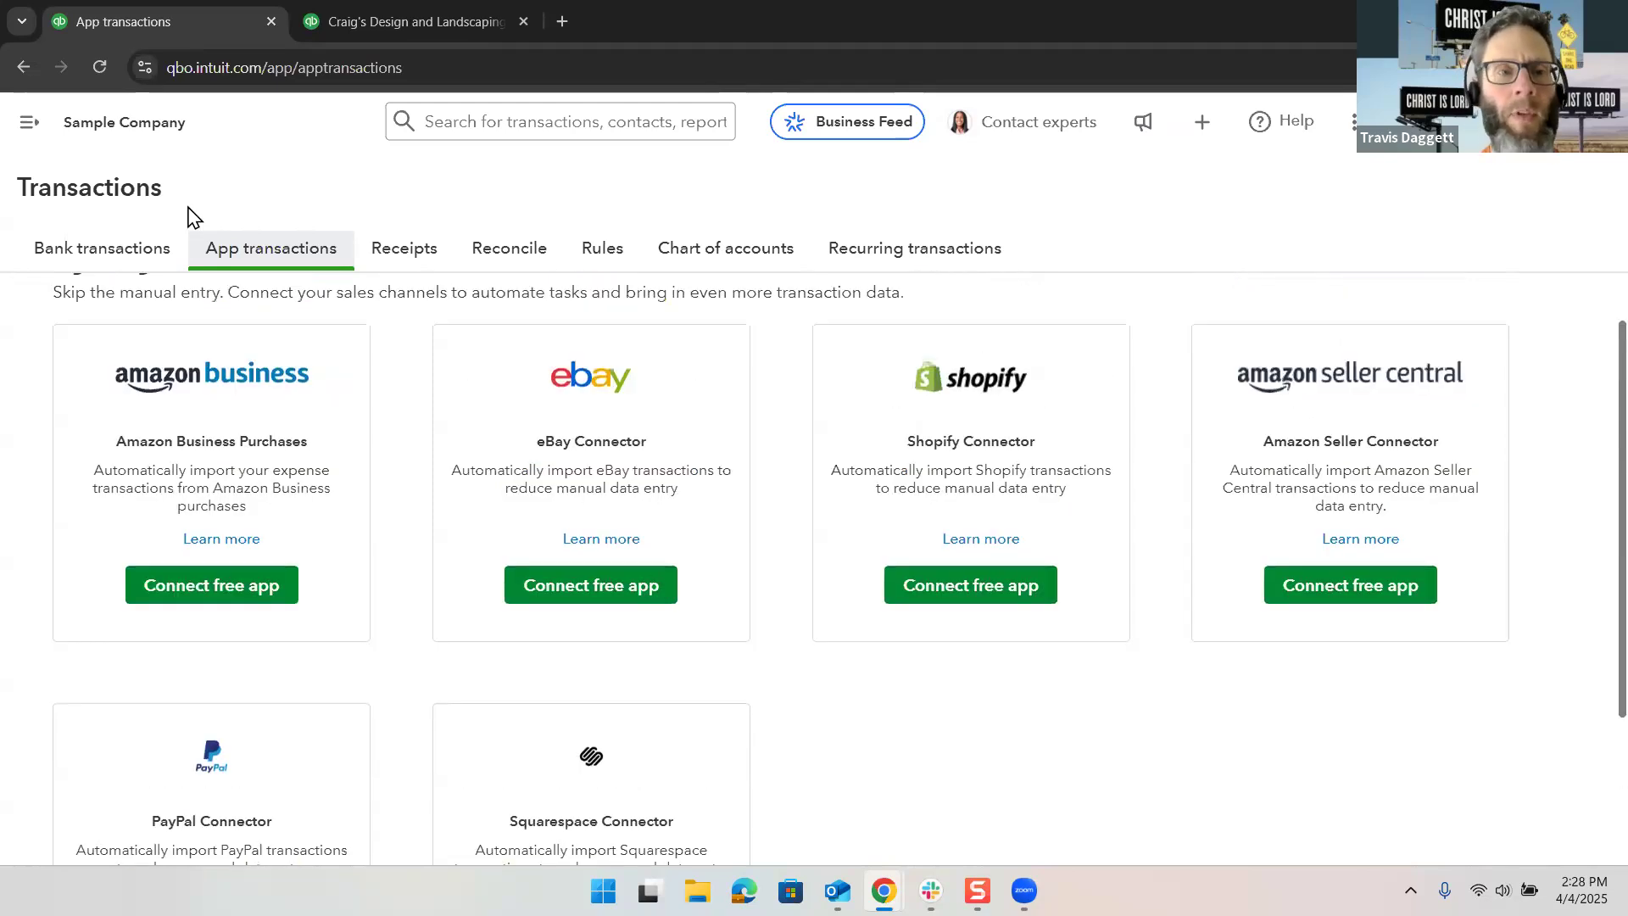
pyautogui.scroll(1, 106, 254)
# Step: Open the Mastercard account's bank transactions that are awaiting review
pyautogui.click(106, 254)
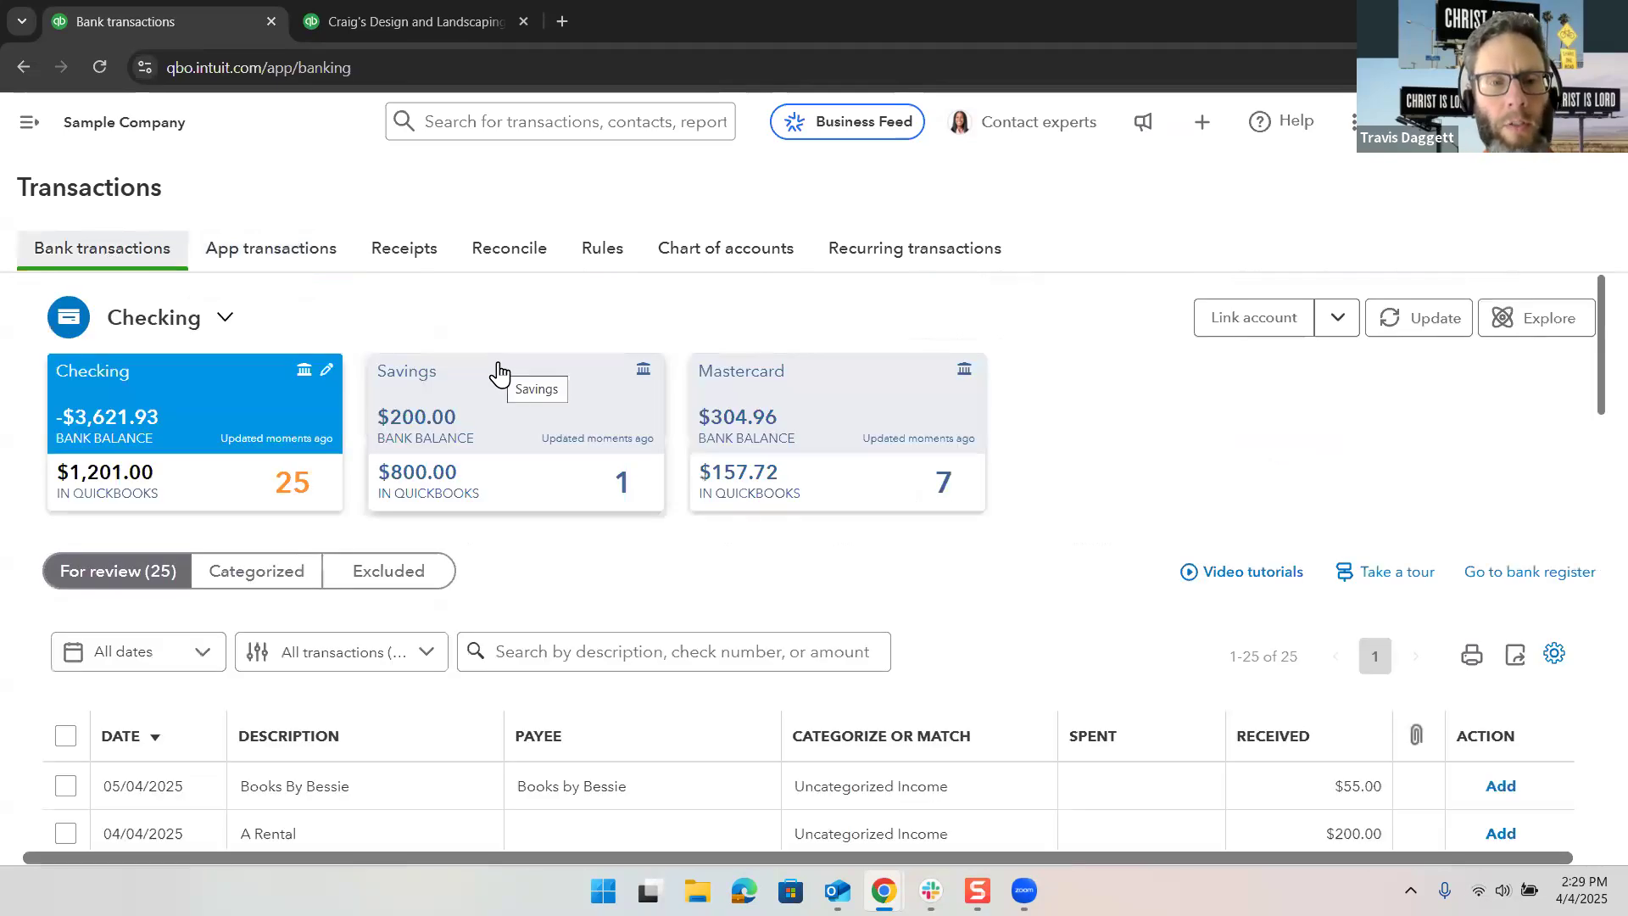
pyautogui.click(852, 400)
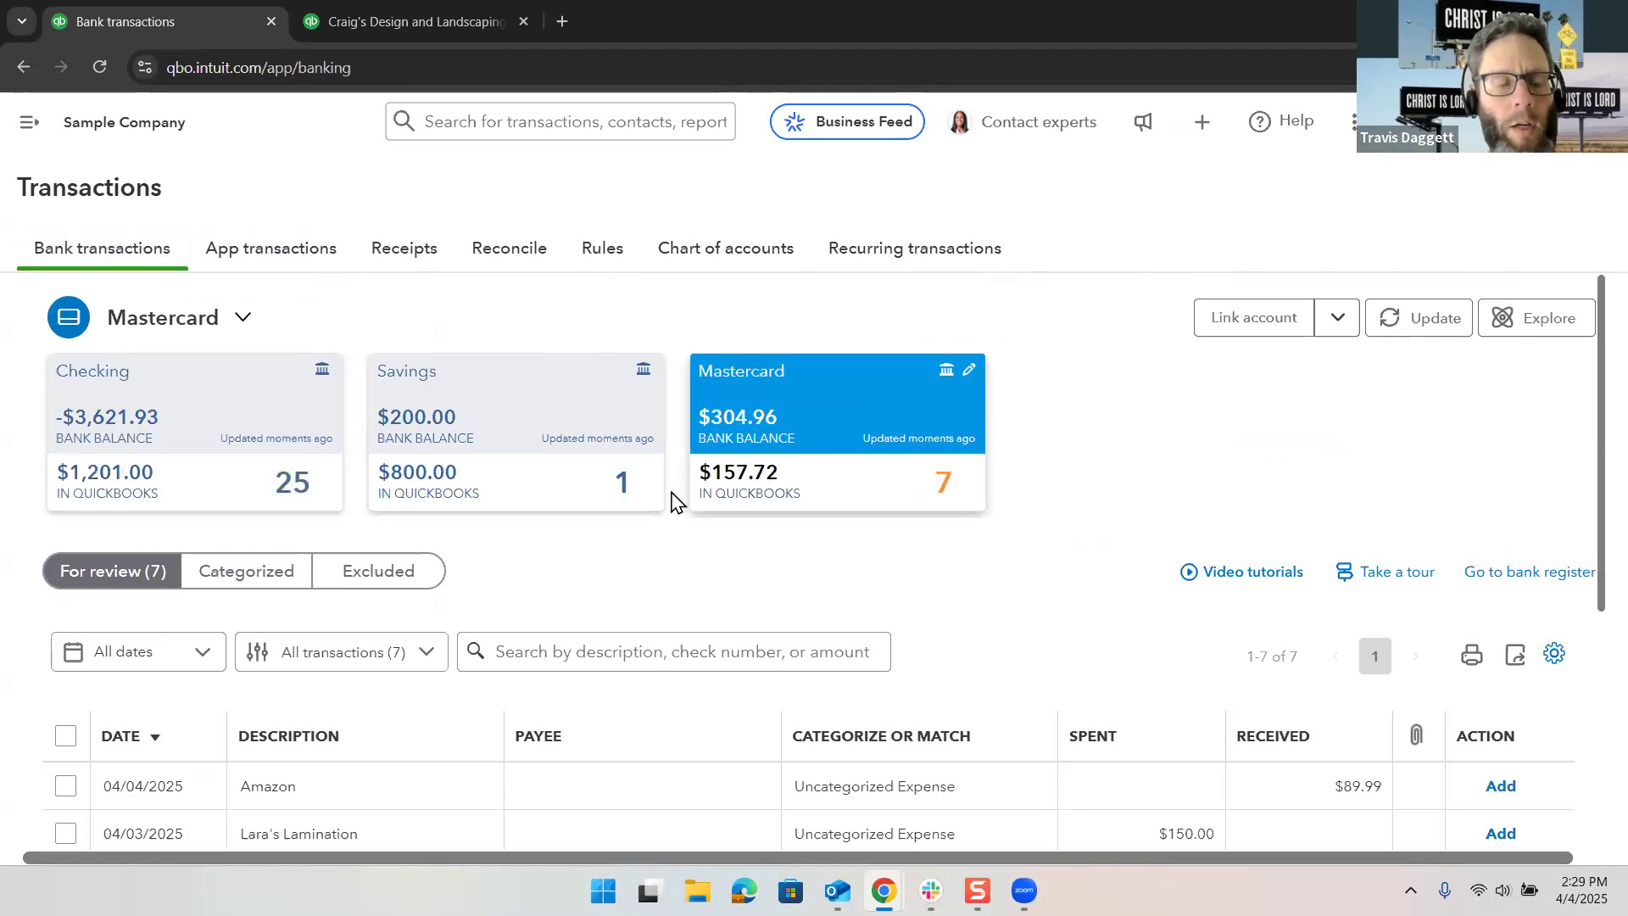
pyautogui.scroll(-1, 668, 496)
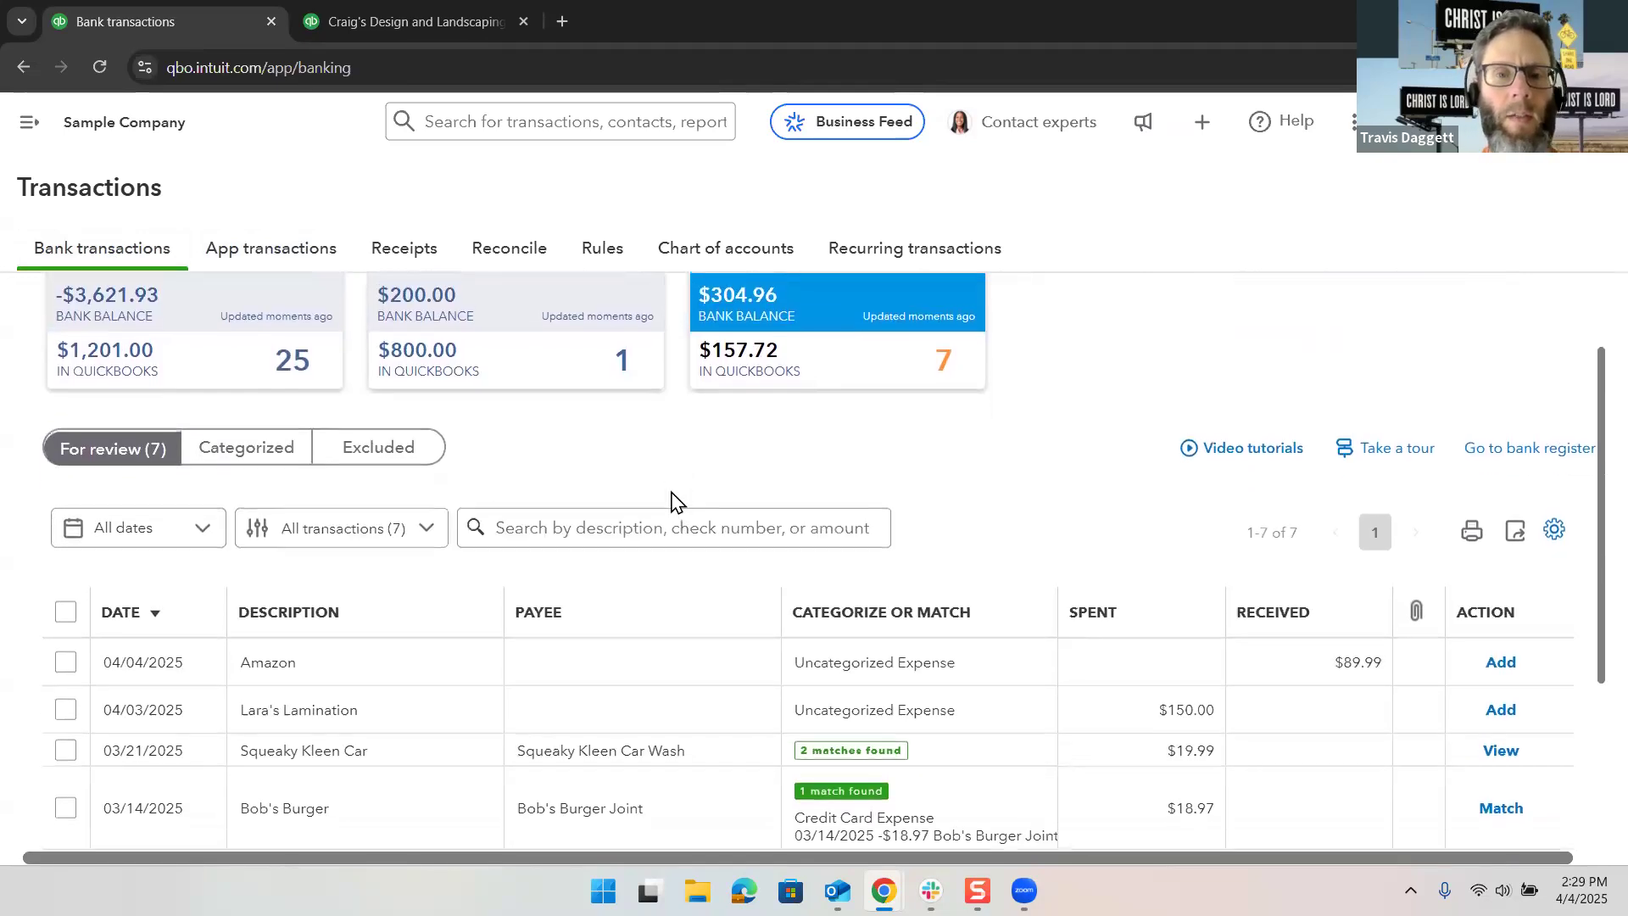
pyautogui.scroll(1, 671, 500)
pyautogui.scroll(-1, 670, 499)
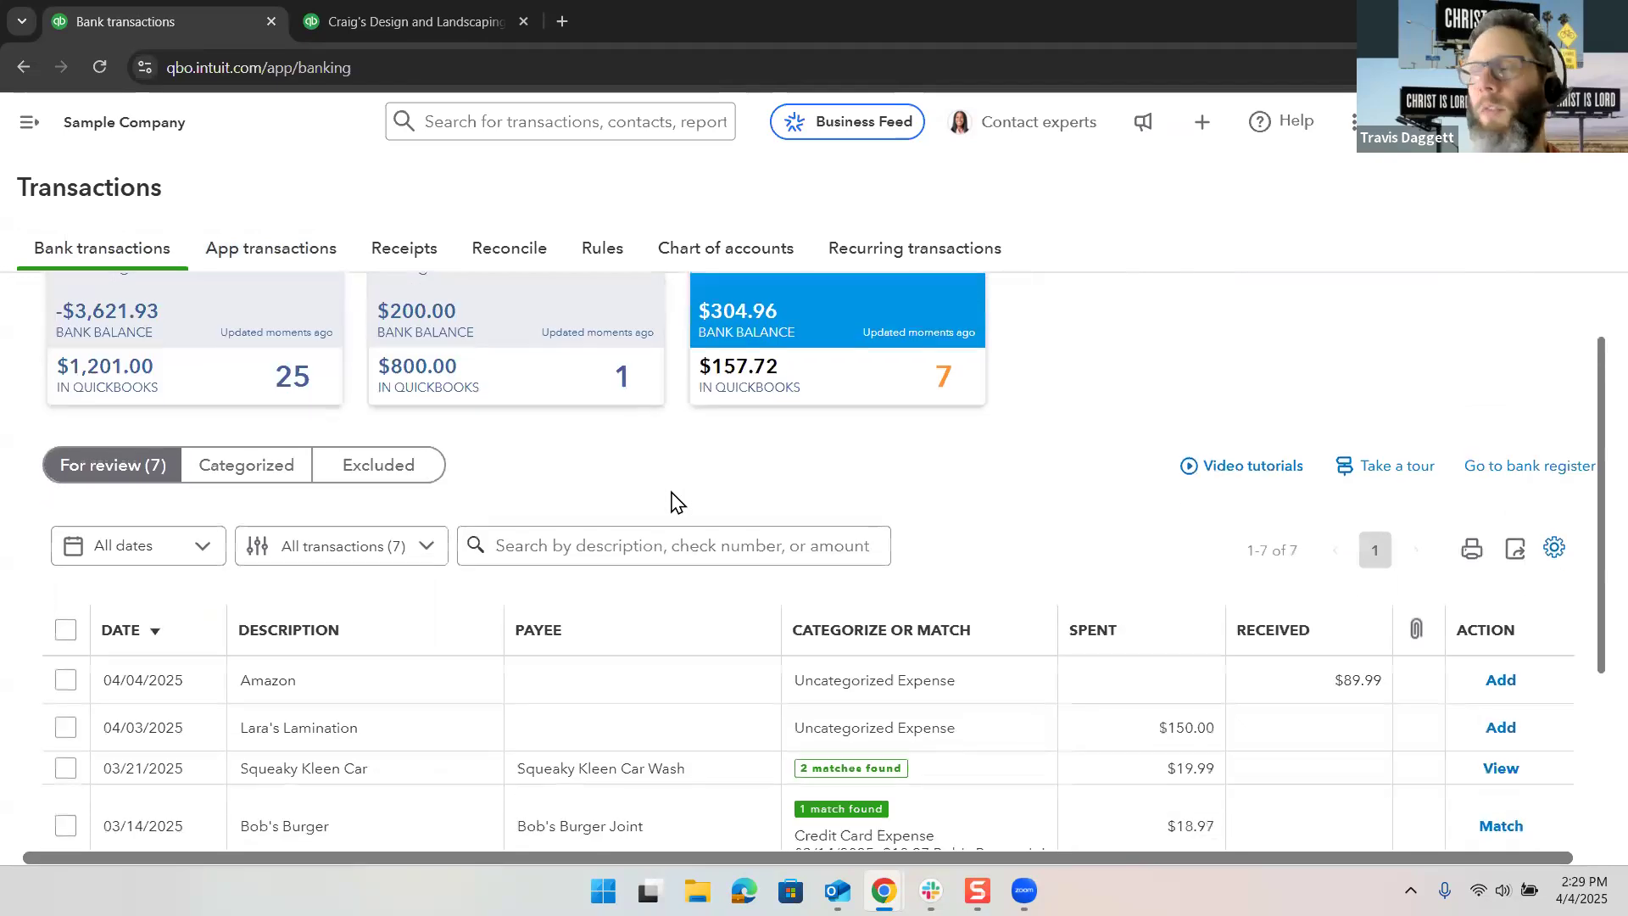
pyautogui.scroll(-1, 242, 568)
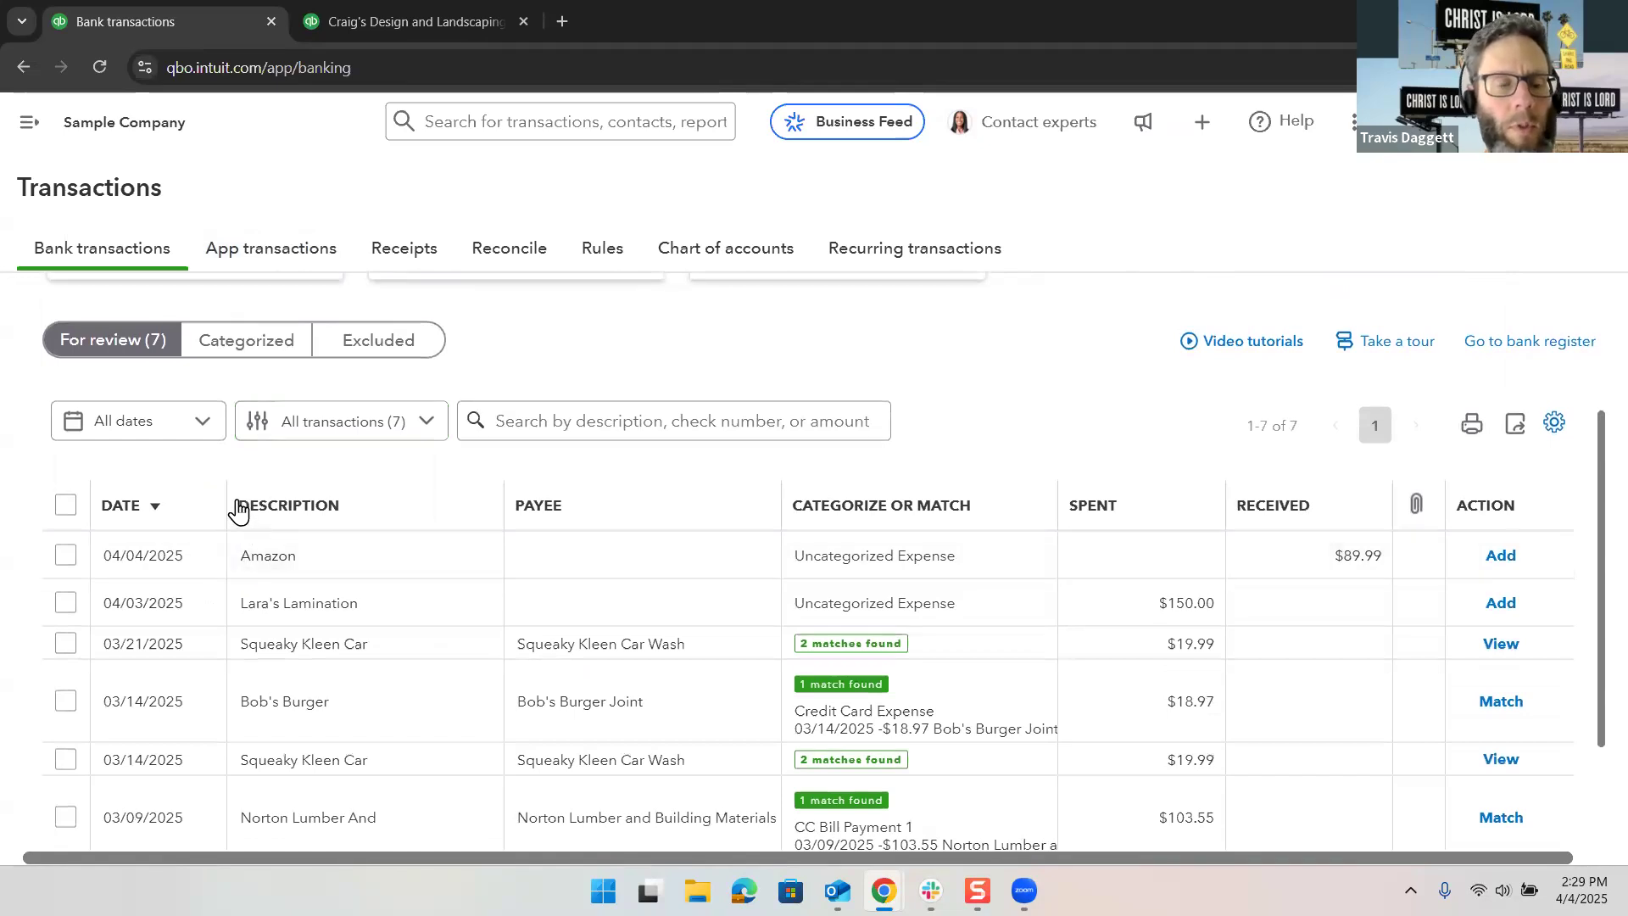
# Step: Filter the Mastercard transactions to a custom date range from 01/01/2025 to 03/31/2025
pyautogui.click(200, 429)
pyautogui.click(366, 507)
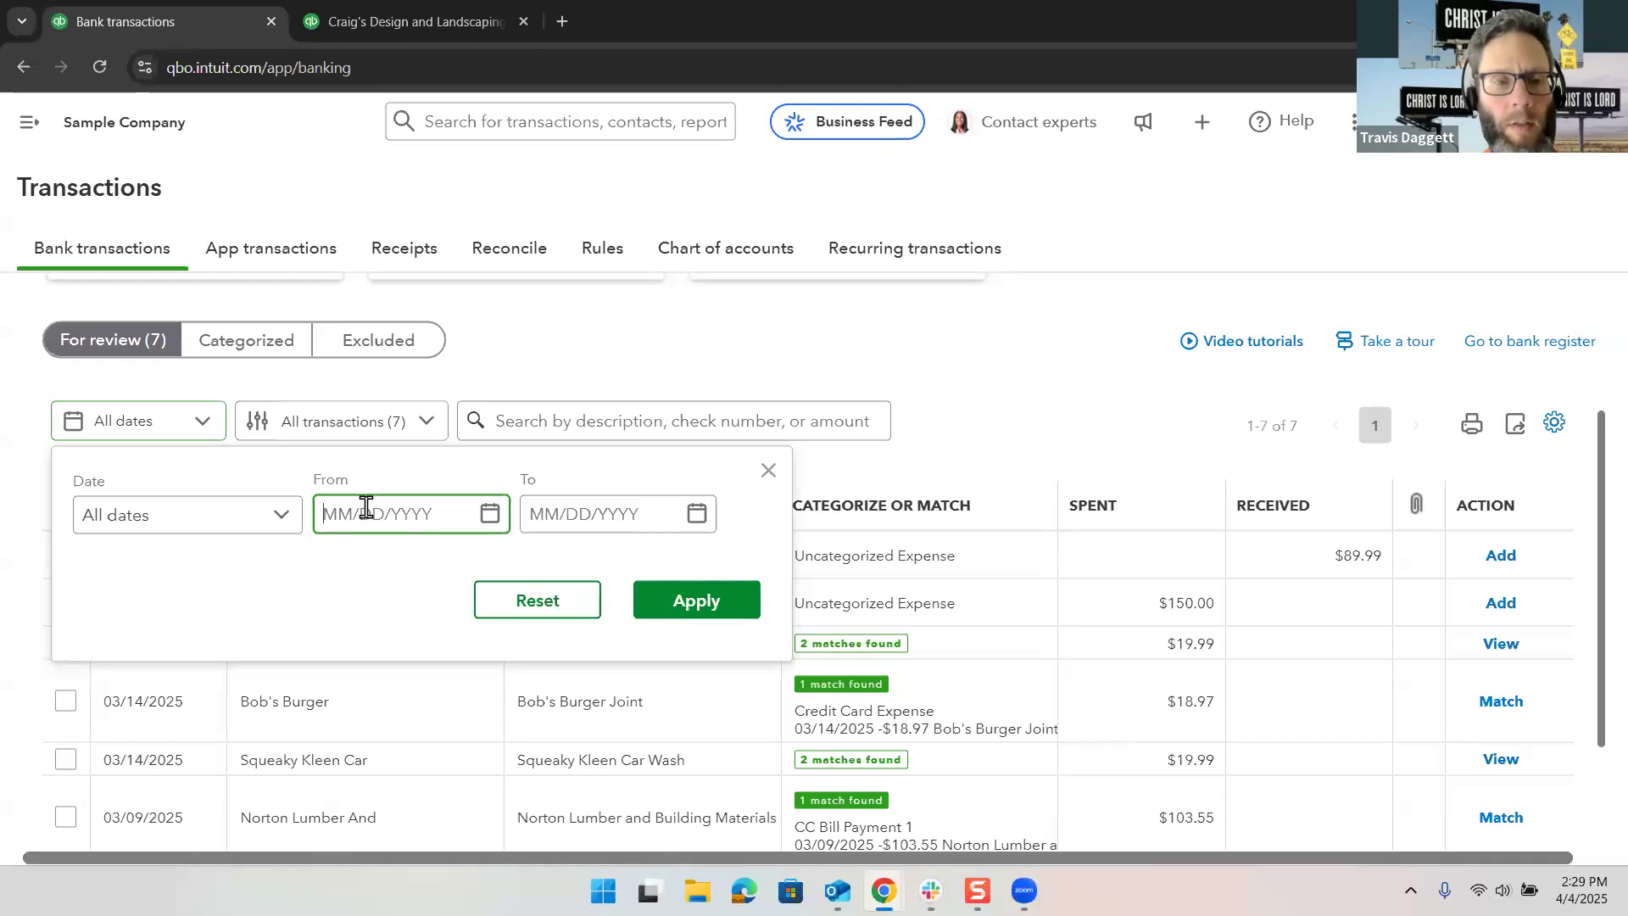
pyautogui.write('01')
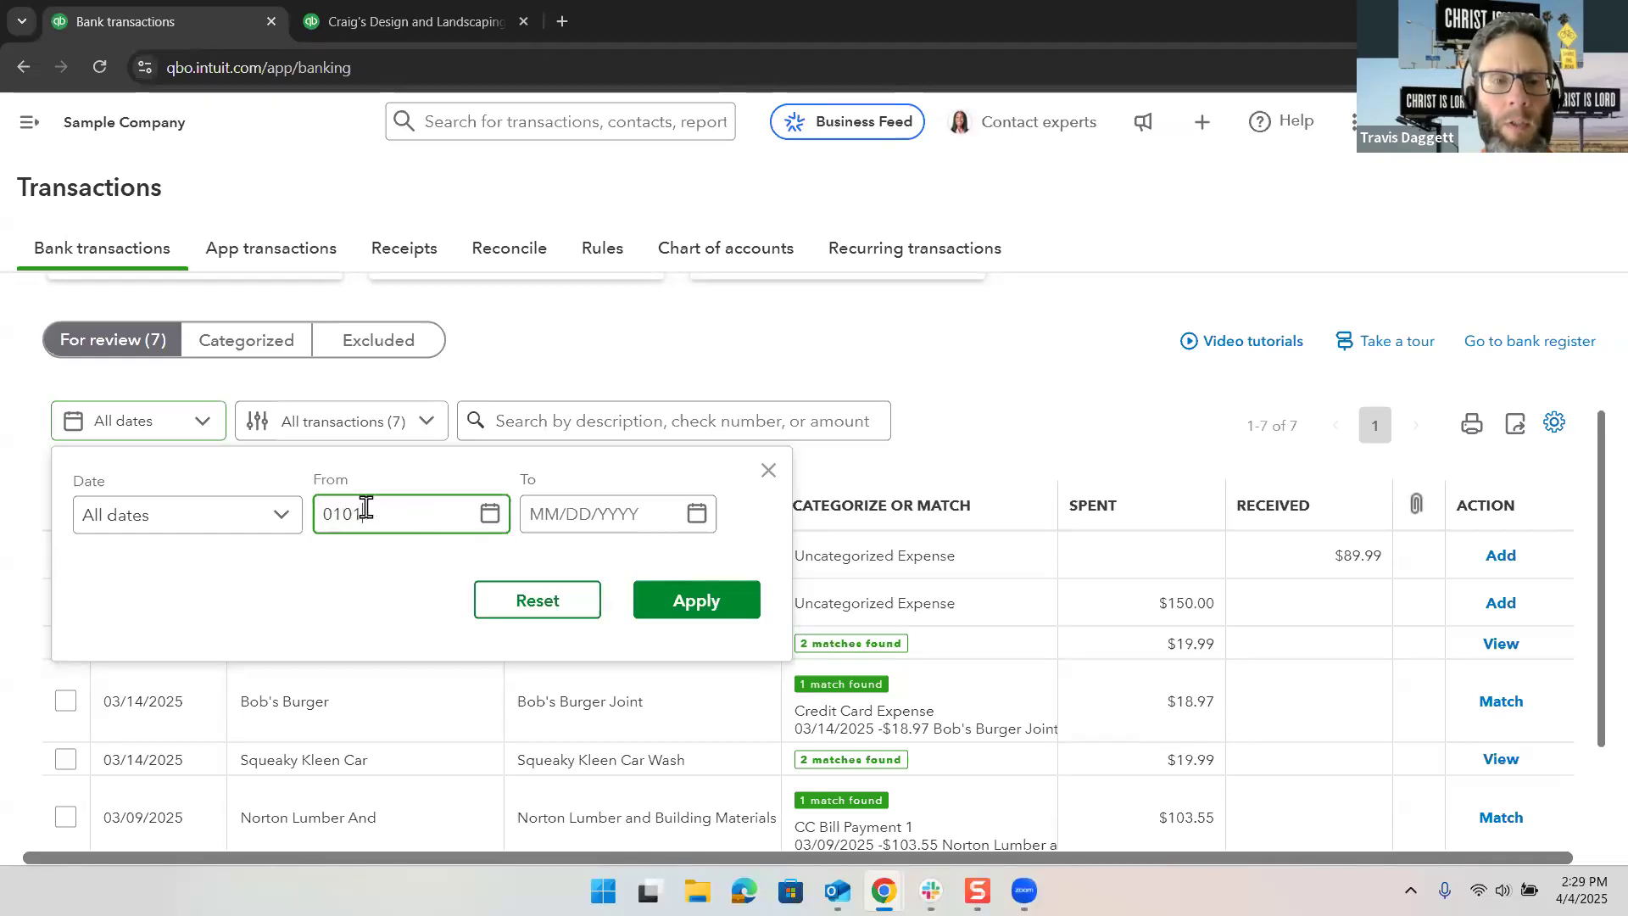
pyautogui.write('/01/2025')
pyautogui.press('Tab')
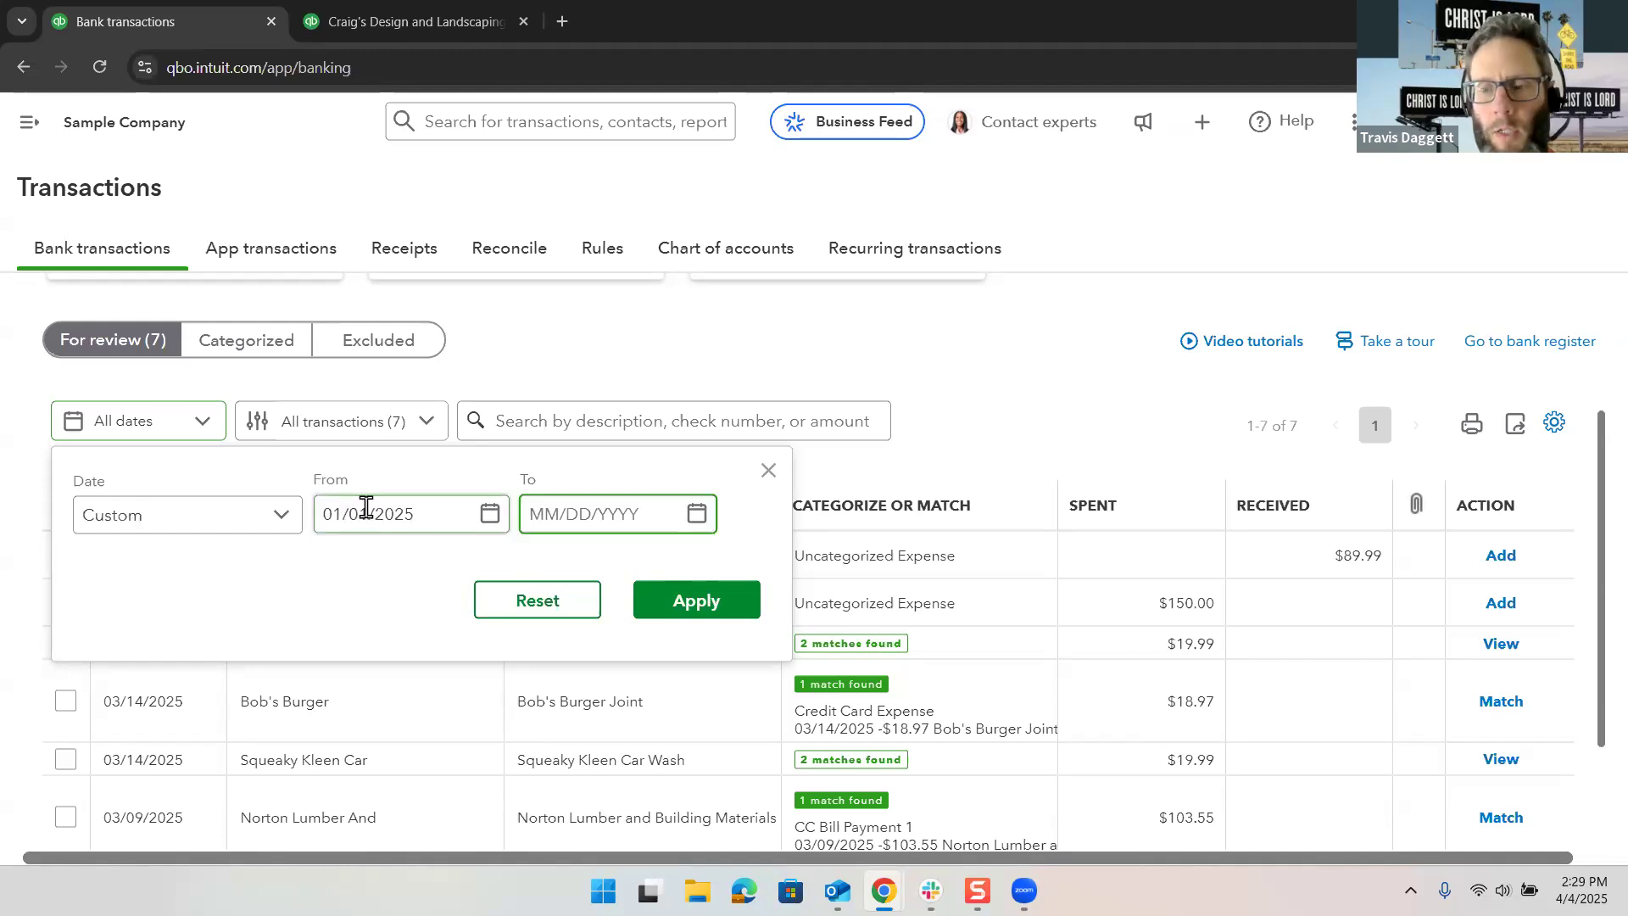
pyautogui.write('03312025')
pyautogui.click(648, 603)
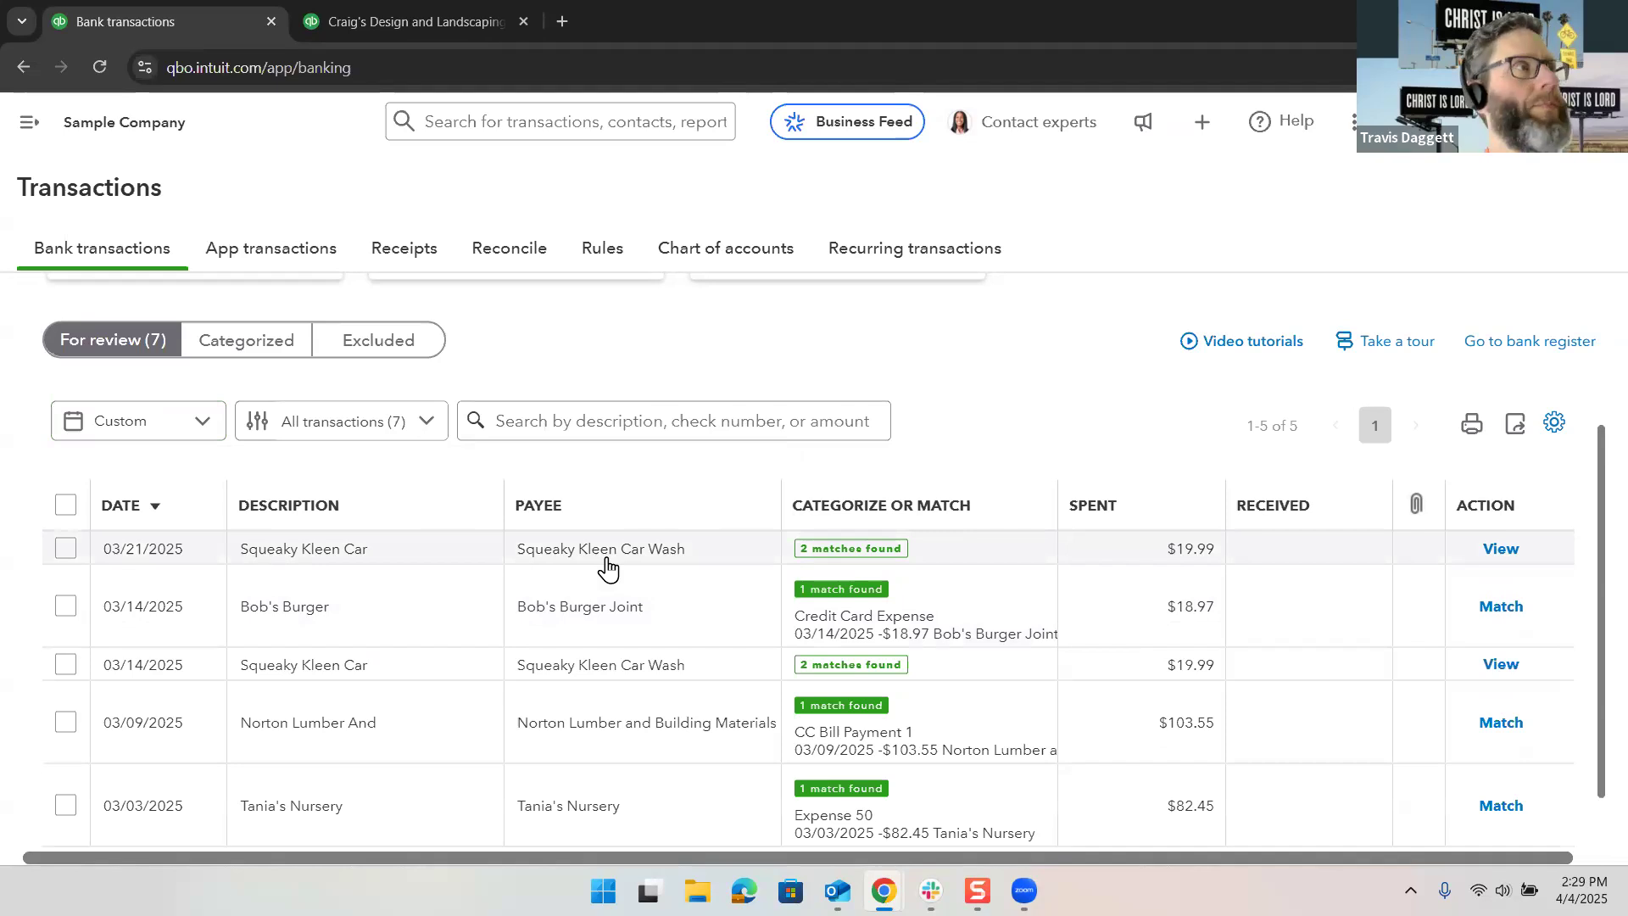
# Step: Enable Show bank details and Copy bank detail to memo in the transaction table settings
pyautogui.click(1560, 427)
pyautogui.scroll(-4, 1499, 513)
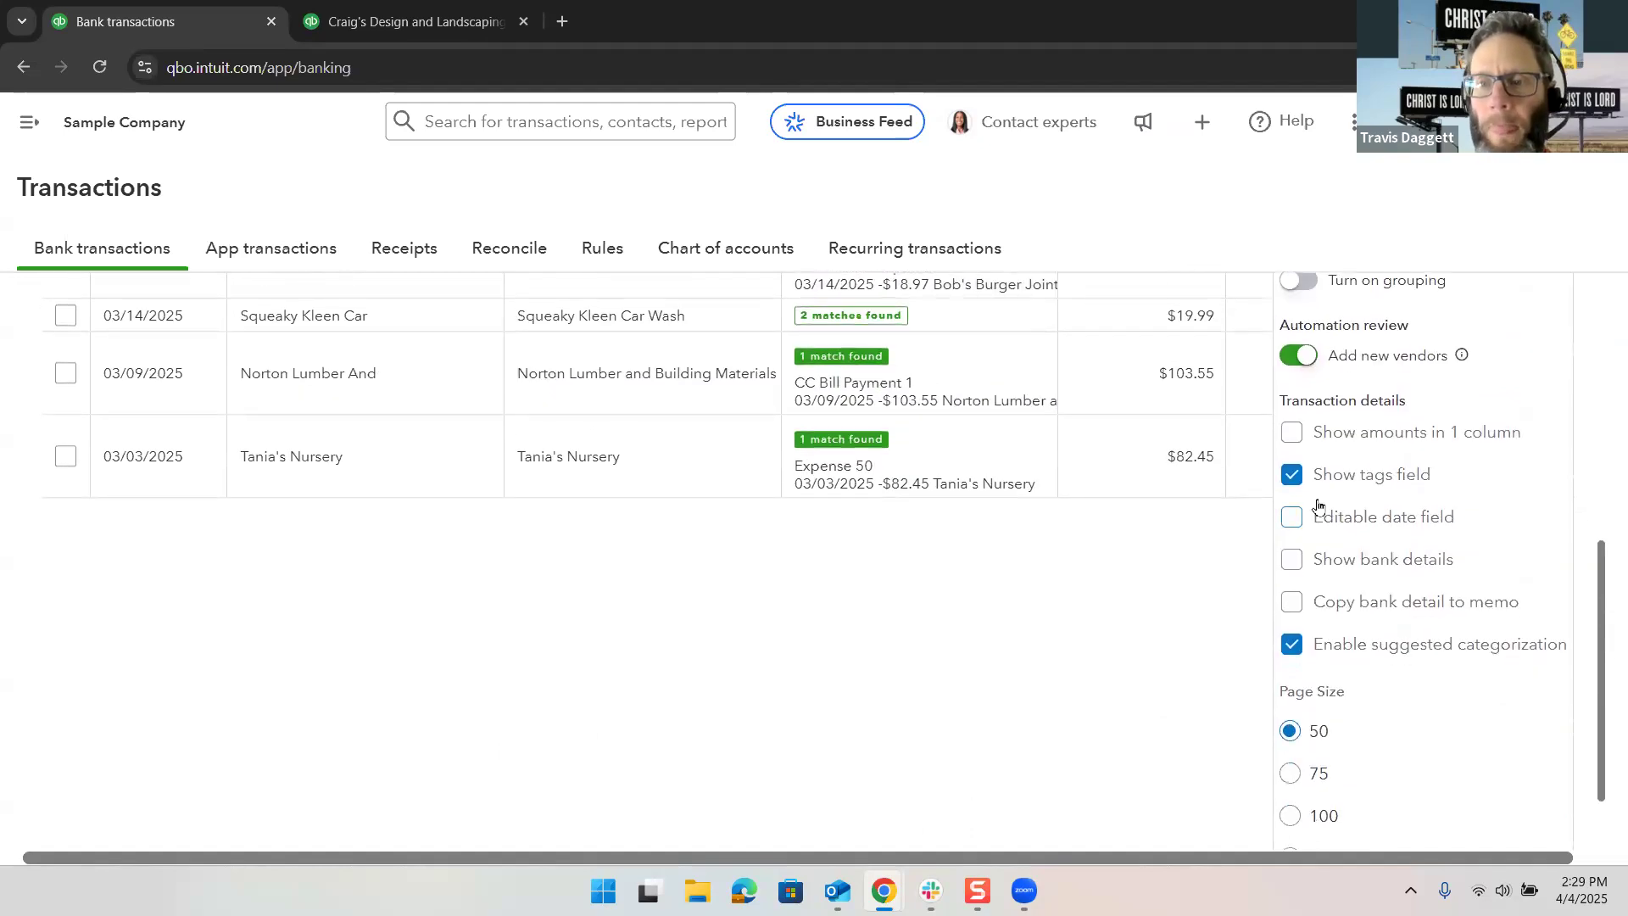
pyautogui.click(1293, 561)
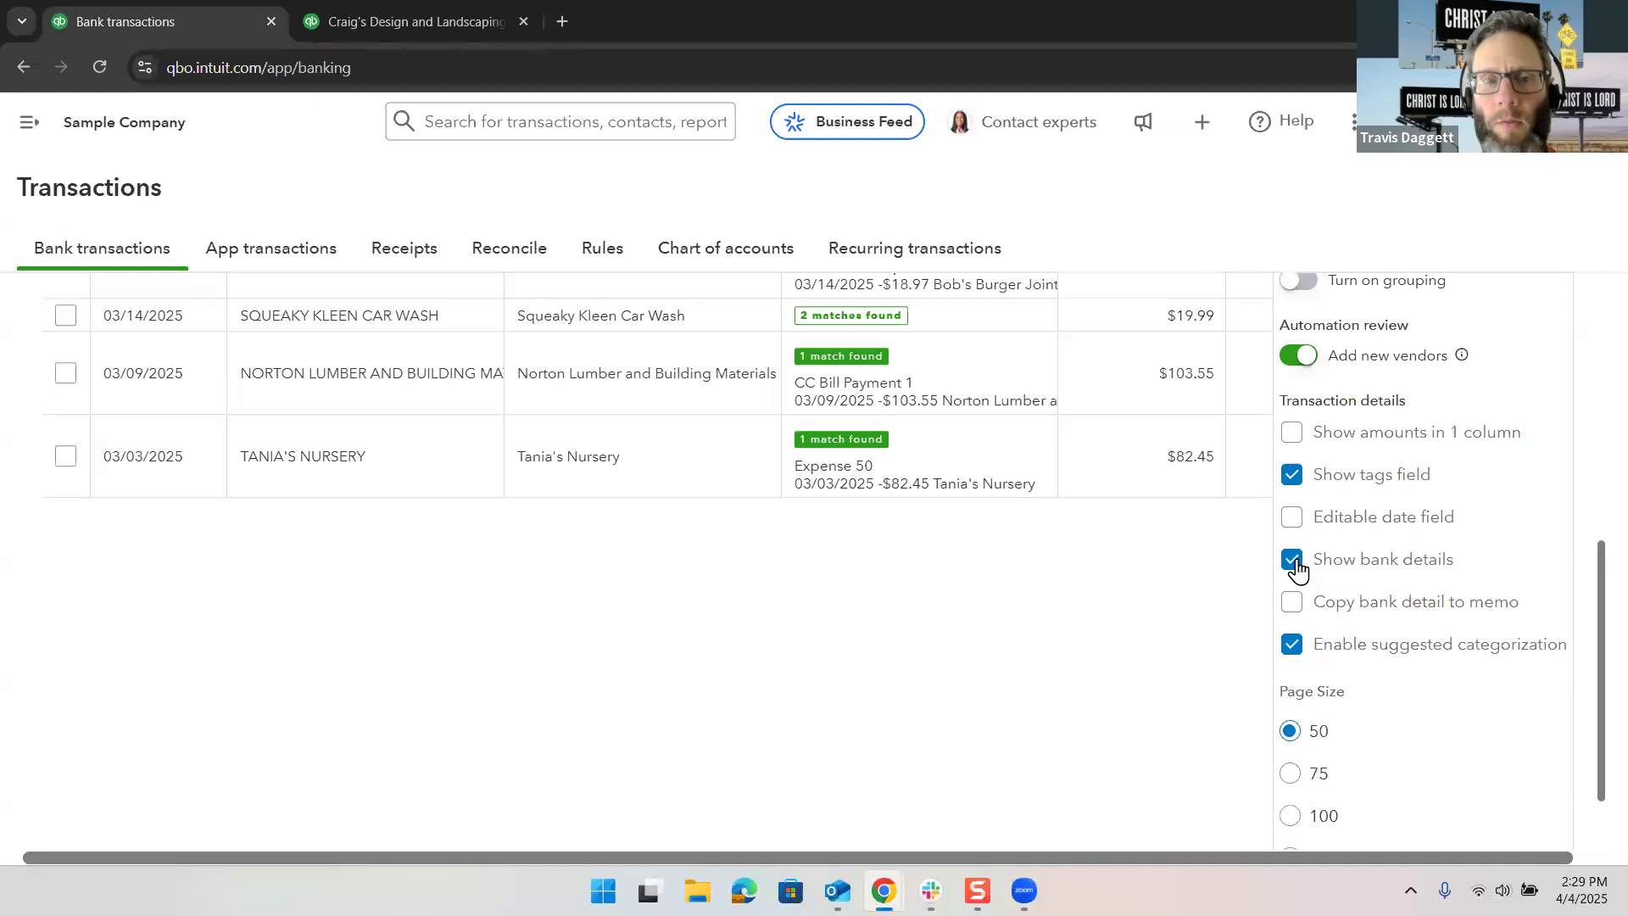
pyautogui.click(1289, 604)
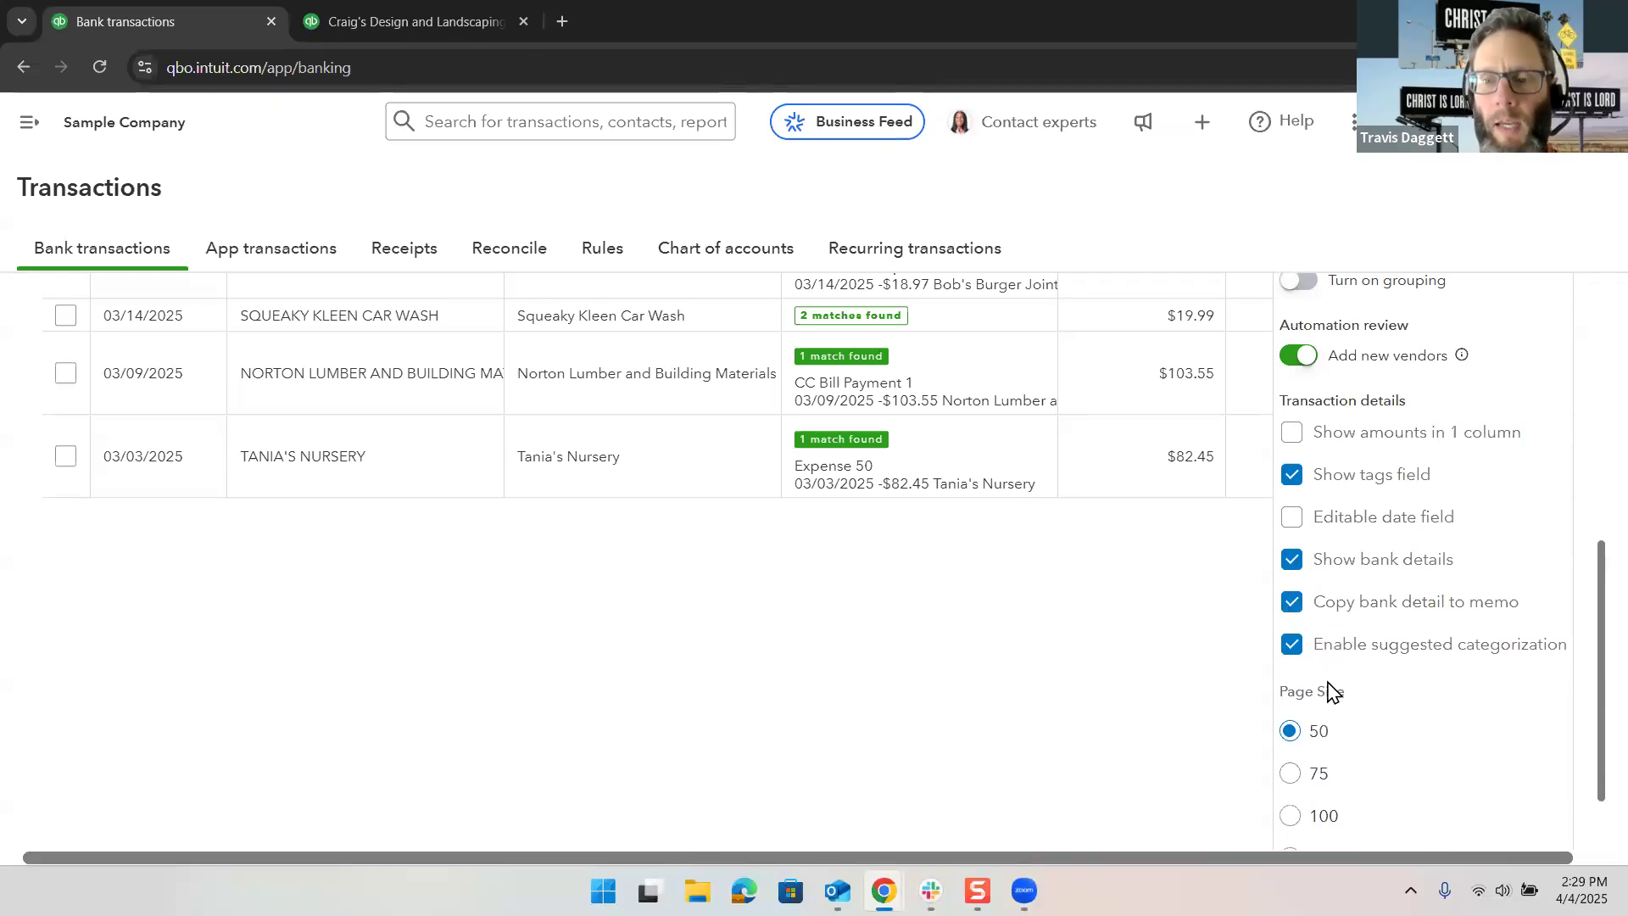
pyautogui.scroll(-1, 1328, 689)
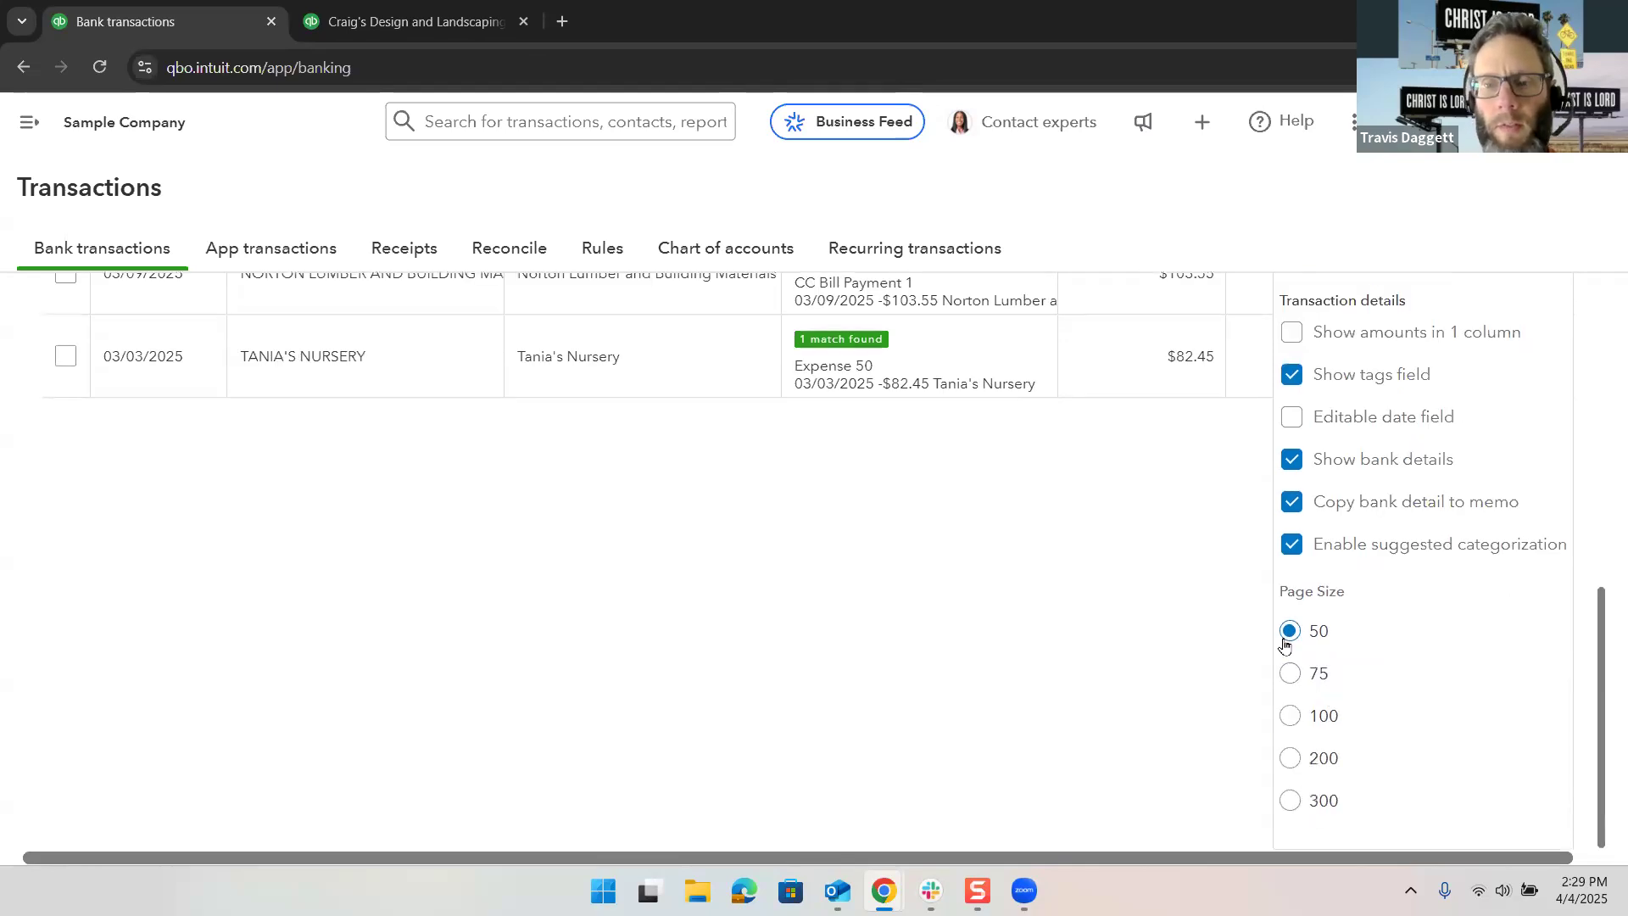
pyautogui.click(1175, 525)
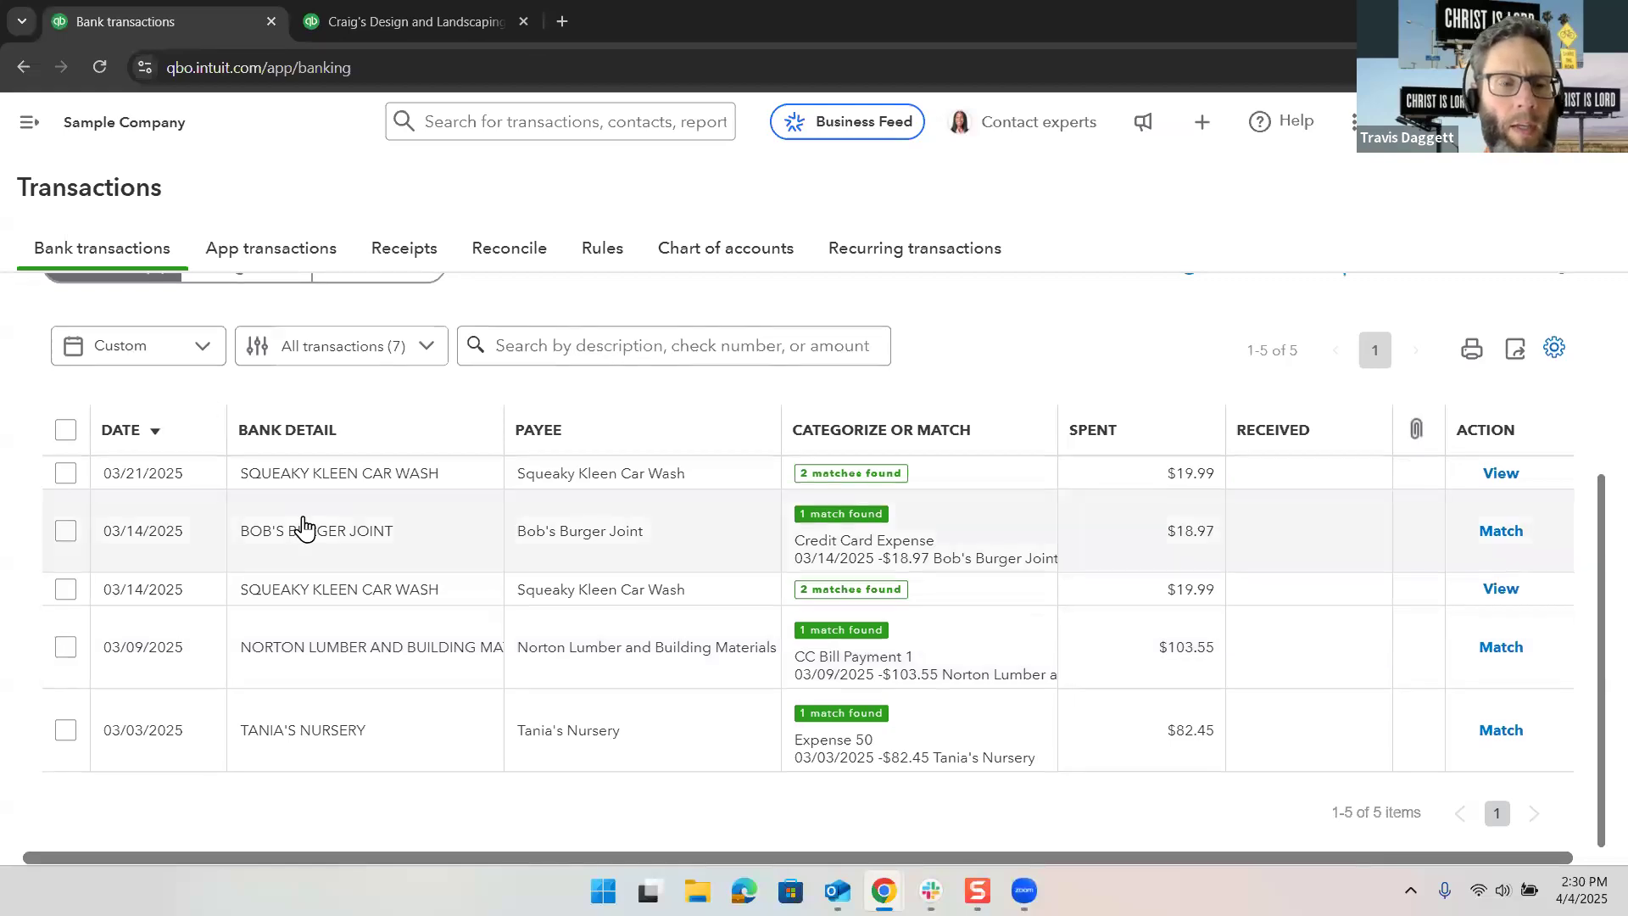
# Step: Sort the Mastercard review list by bank detail in ascending order
pyautogui.scroll(1, 303, 528)
pyautogui.scroll(-1, 224, 497)
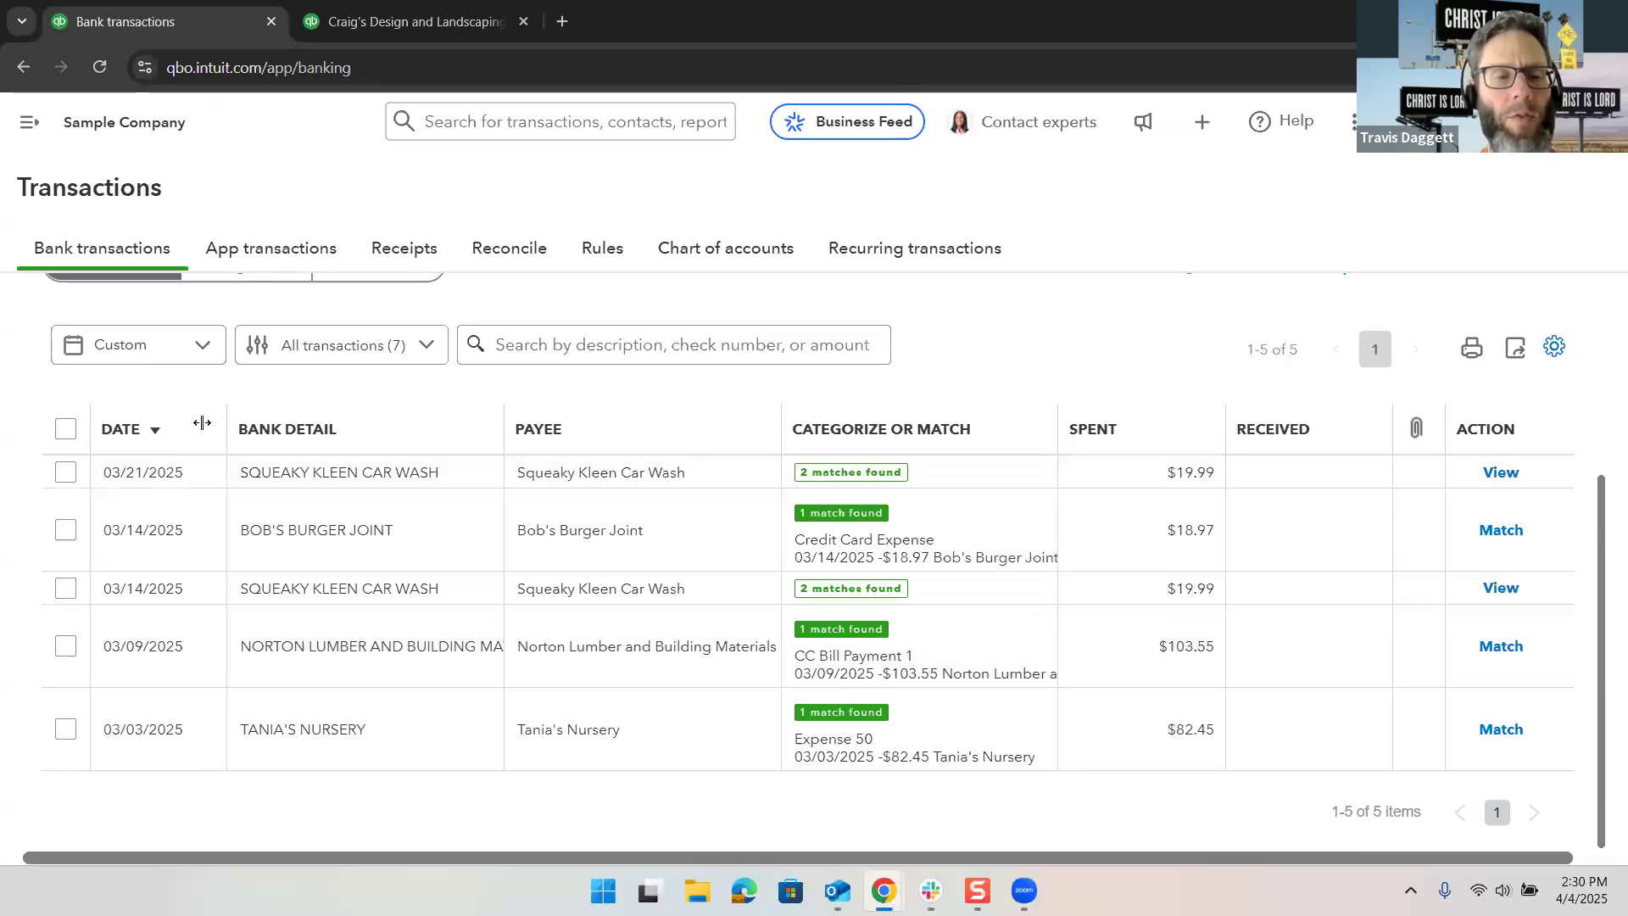
pyautogui.scroll(3, 320, 464)
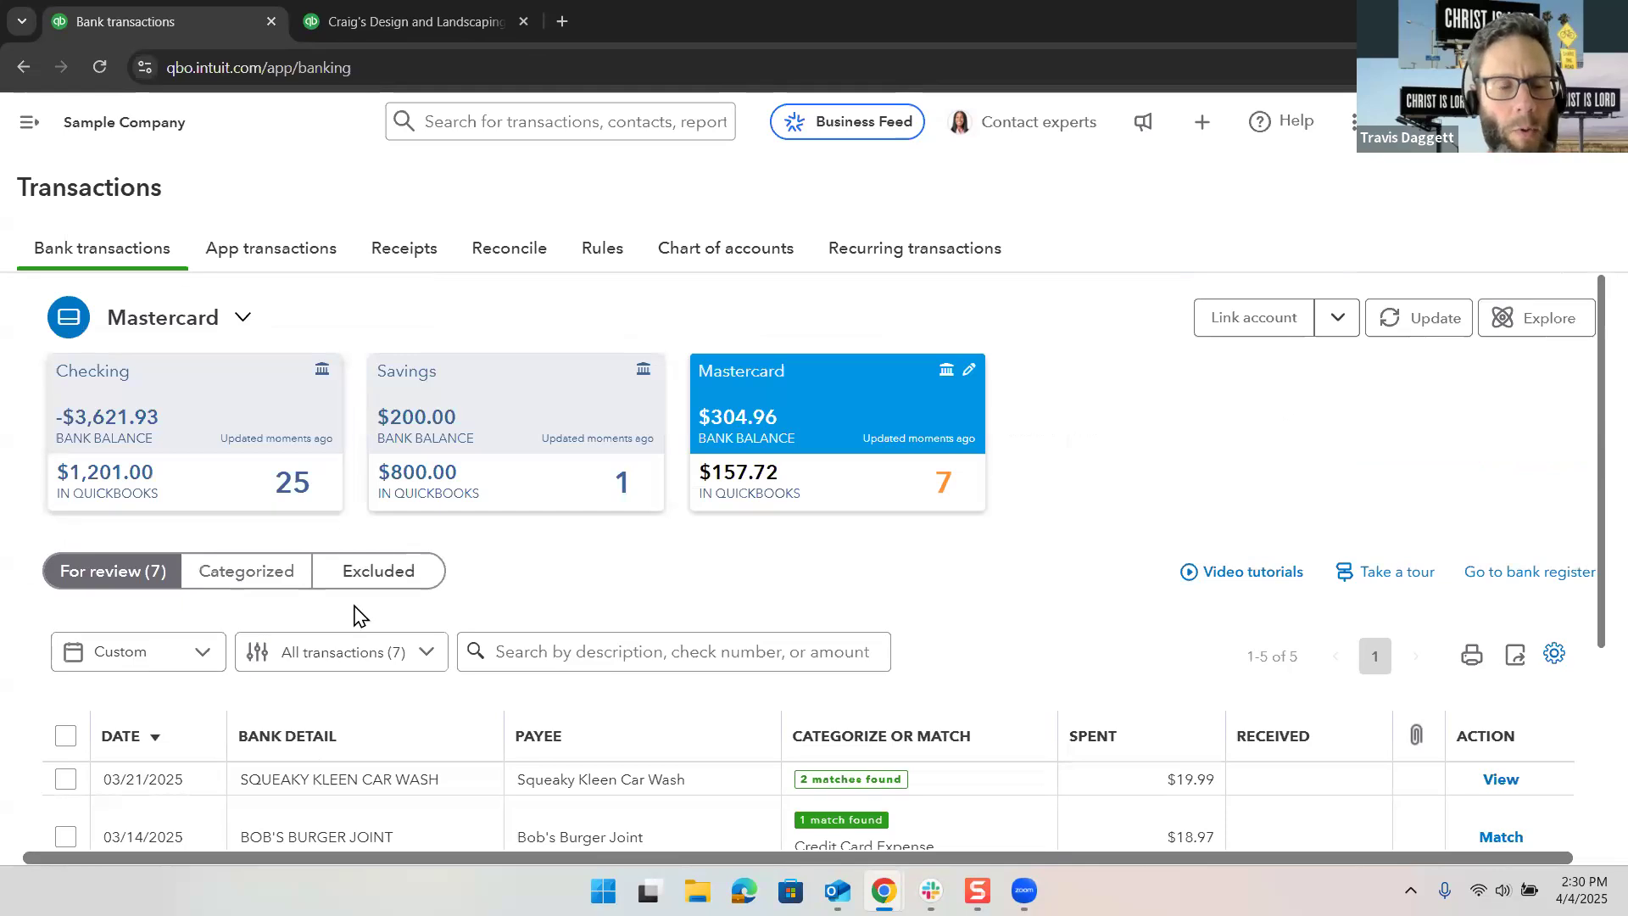
pyautogui.scroll(-2, 193, 560)
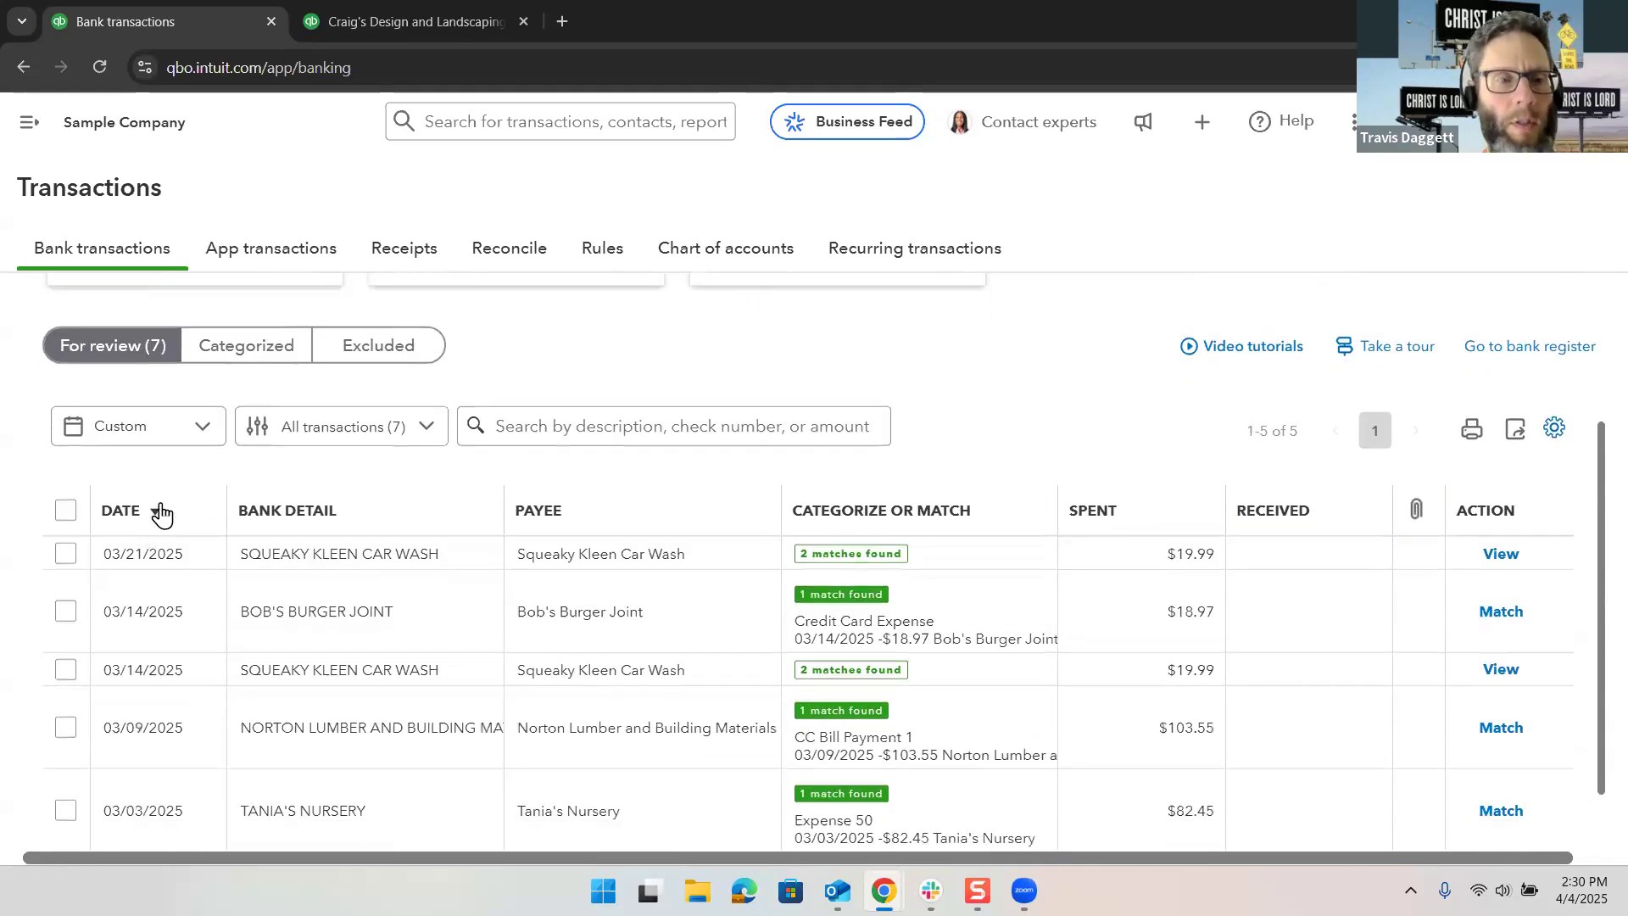
pyautogui.click(150, 509)
pyautogui.click(151, 510)
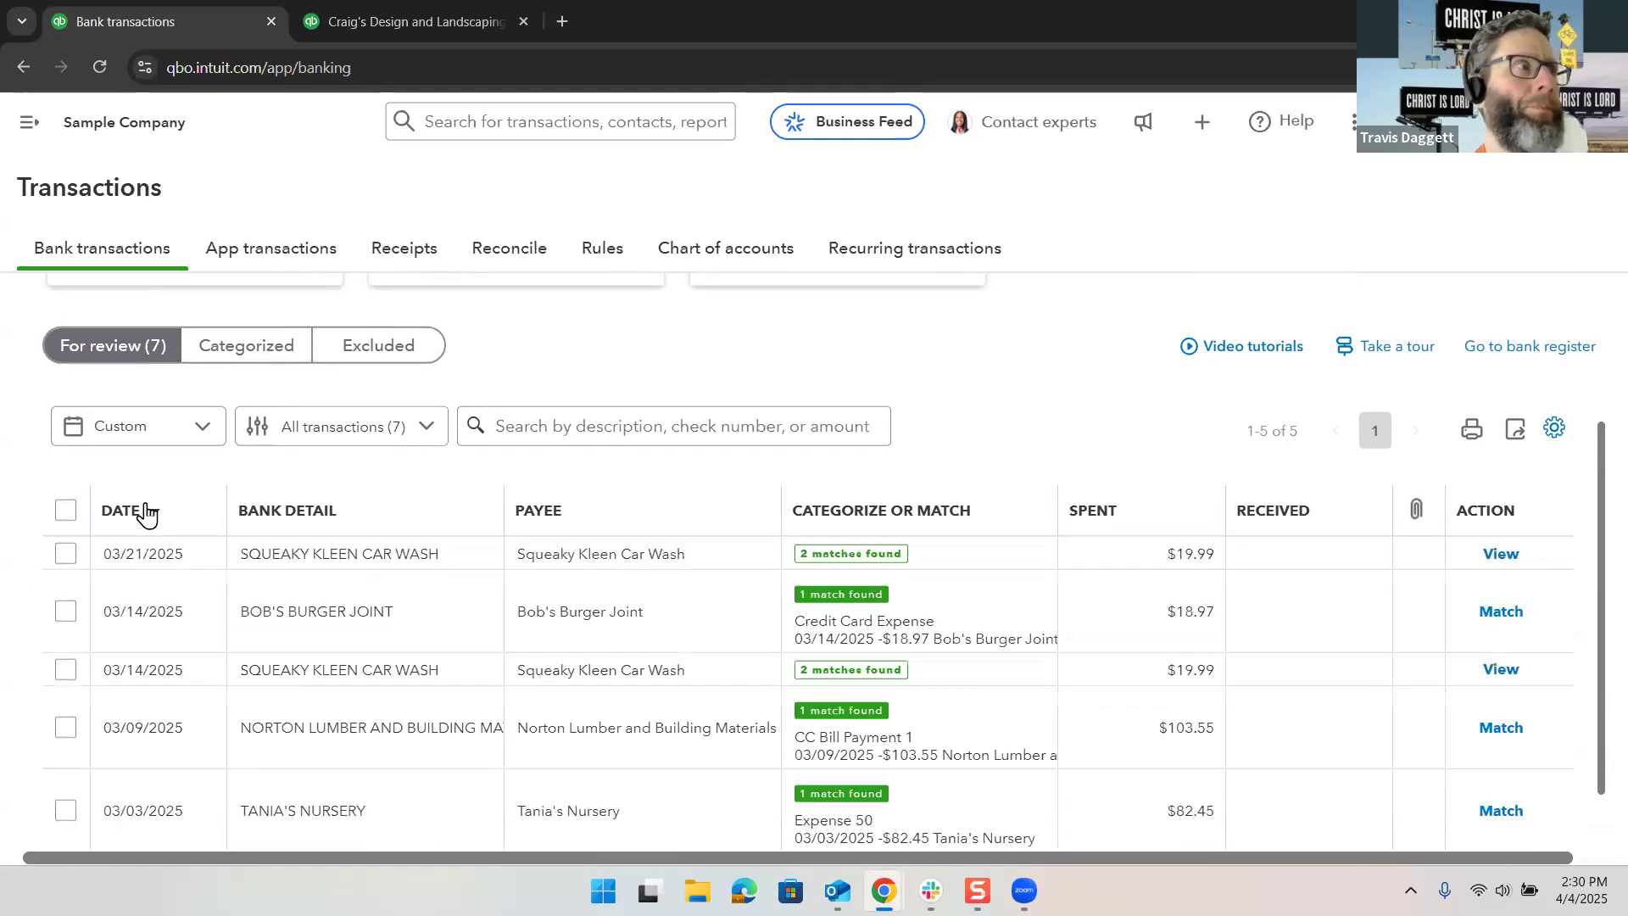
pyautogui.click(286, 513)
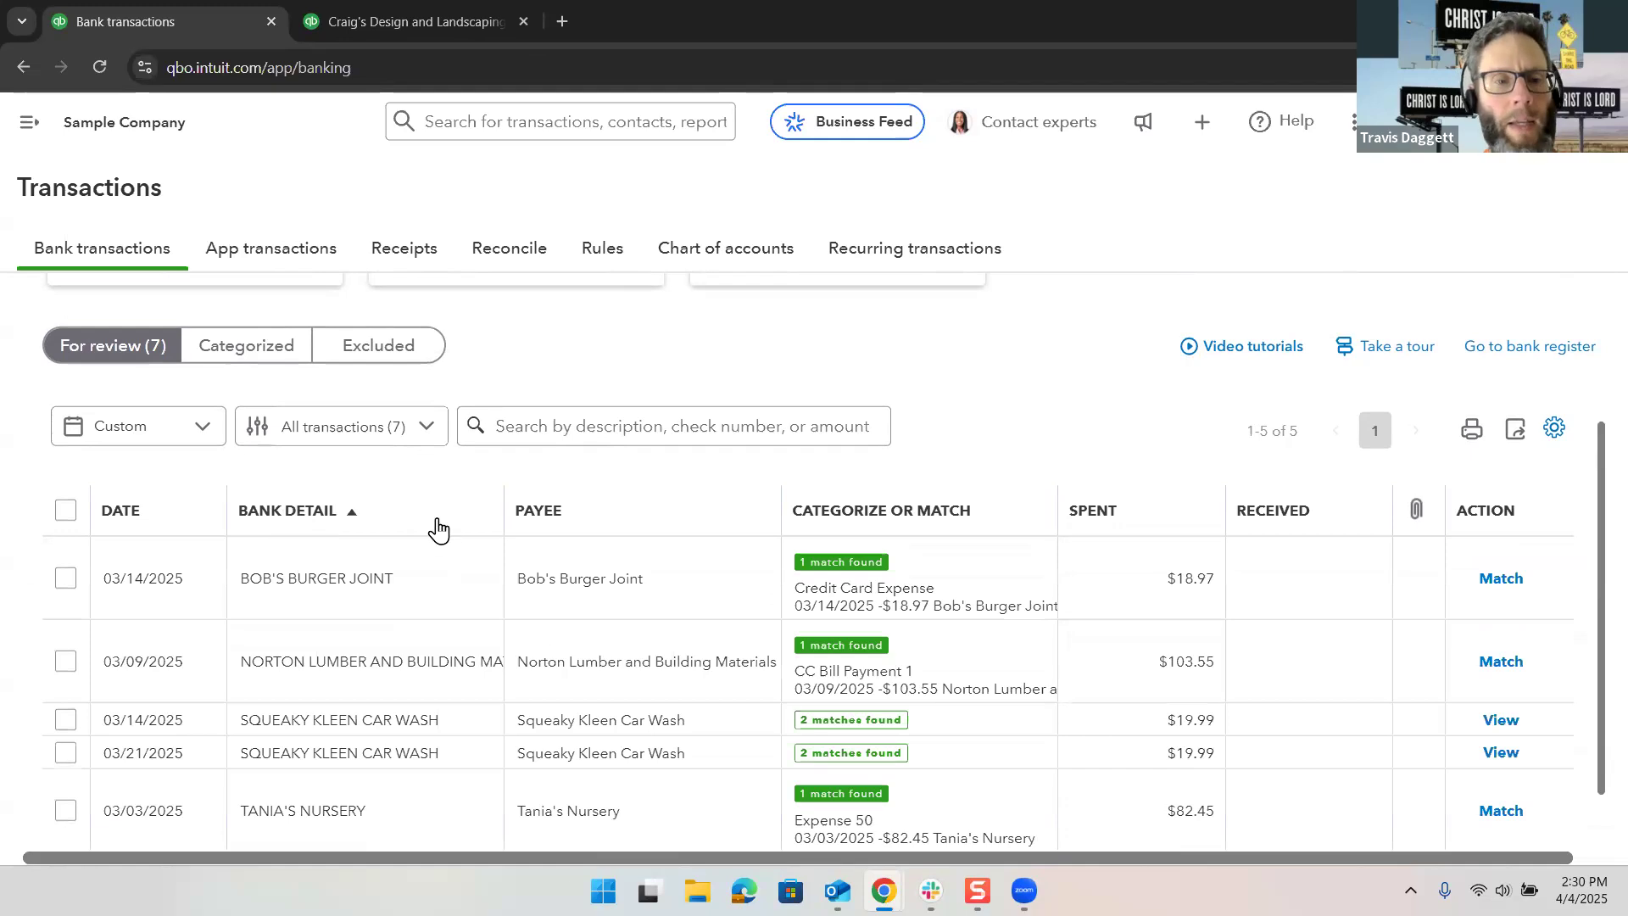
pyautogui.scroll(-1, 438, 530)
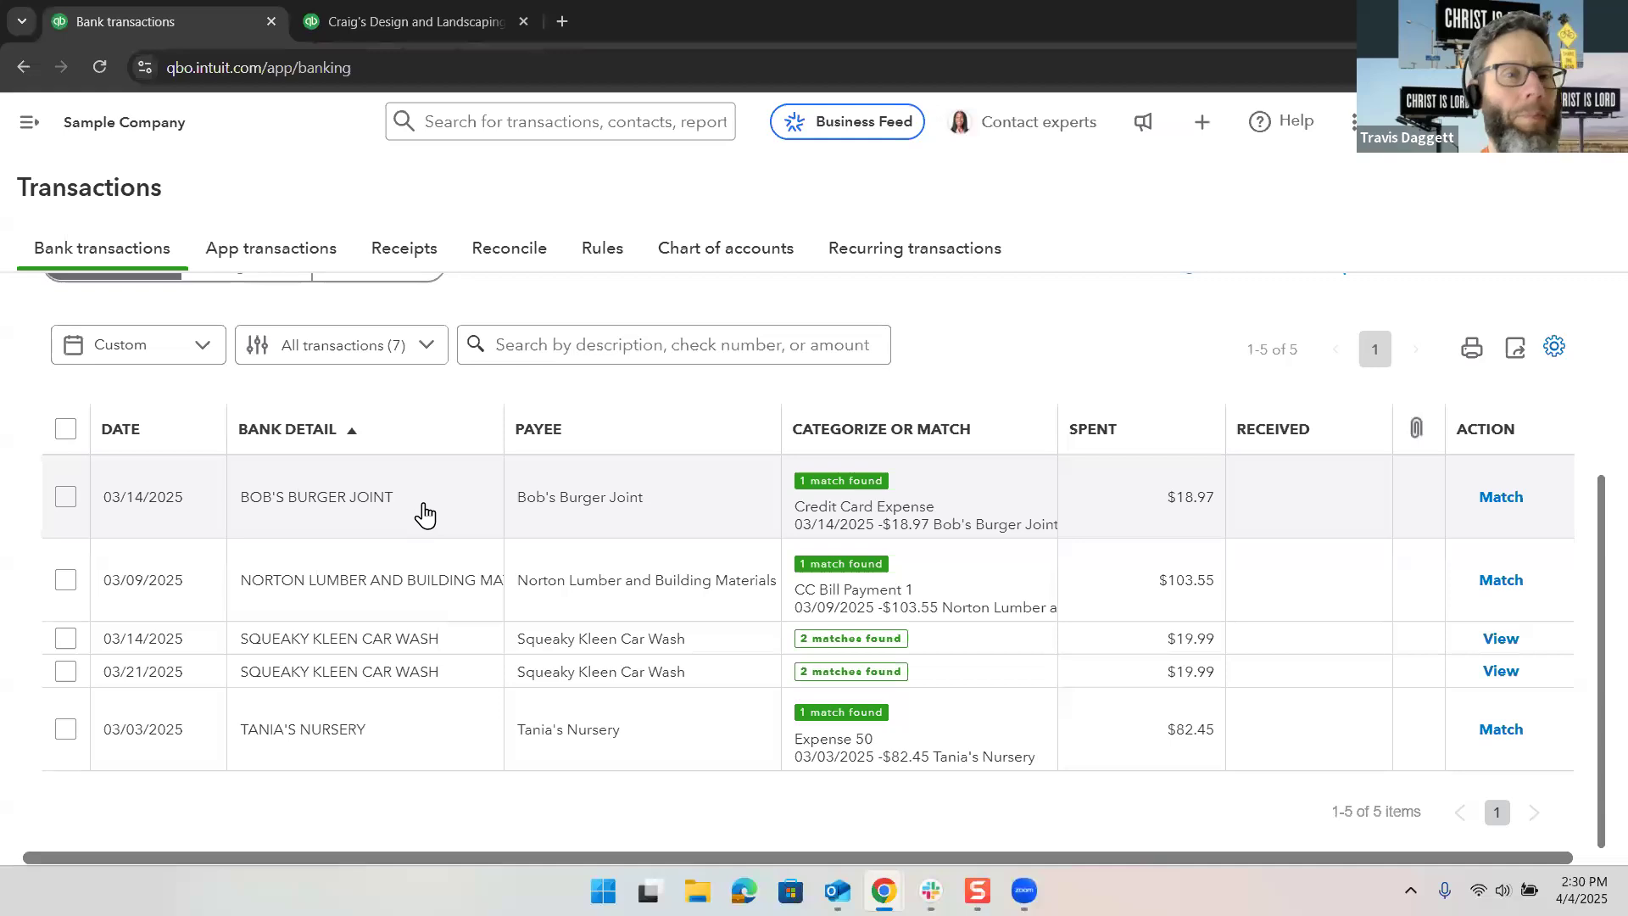
# Step: Look through the available transaction type filters without changing the current selection
pyautogui.click(436, 363)
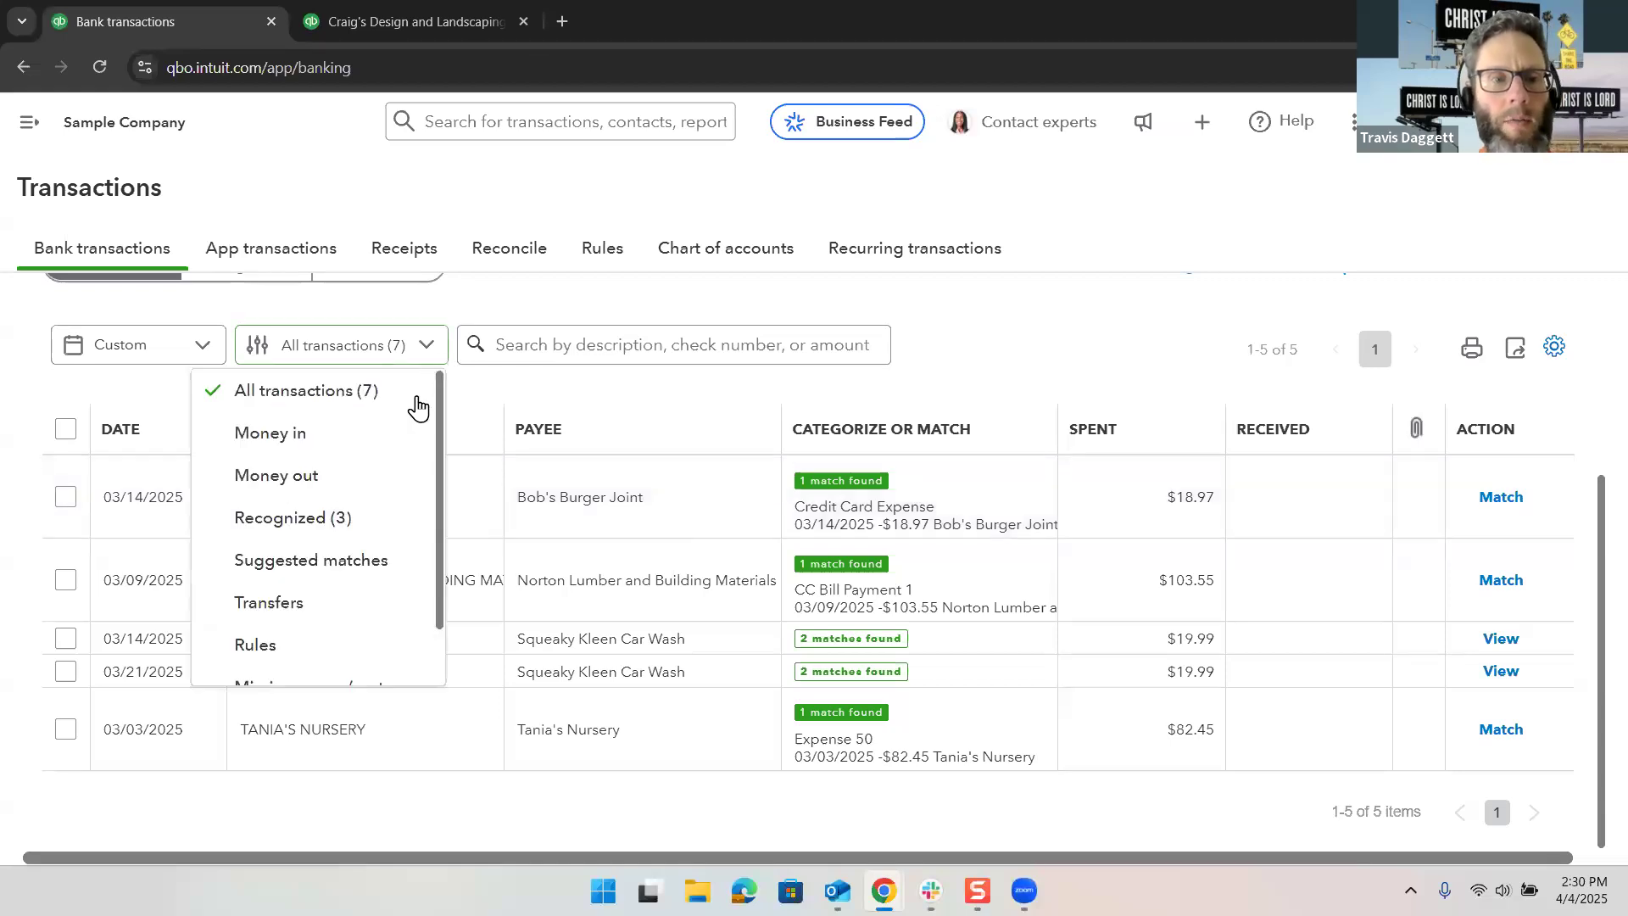
pyautogui.scroll(-1, 383, 483)
pyautogui.scroll(1, 384, 483)
pyautogui.scroll(-1, 383, 483)
pyautogui.scroll(1, 383, 484)
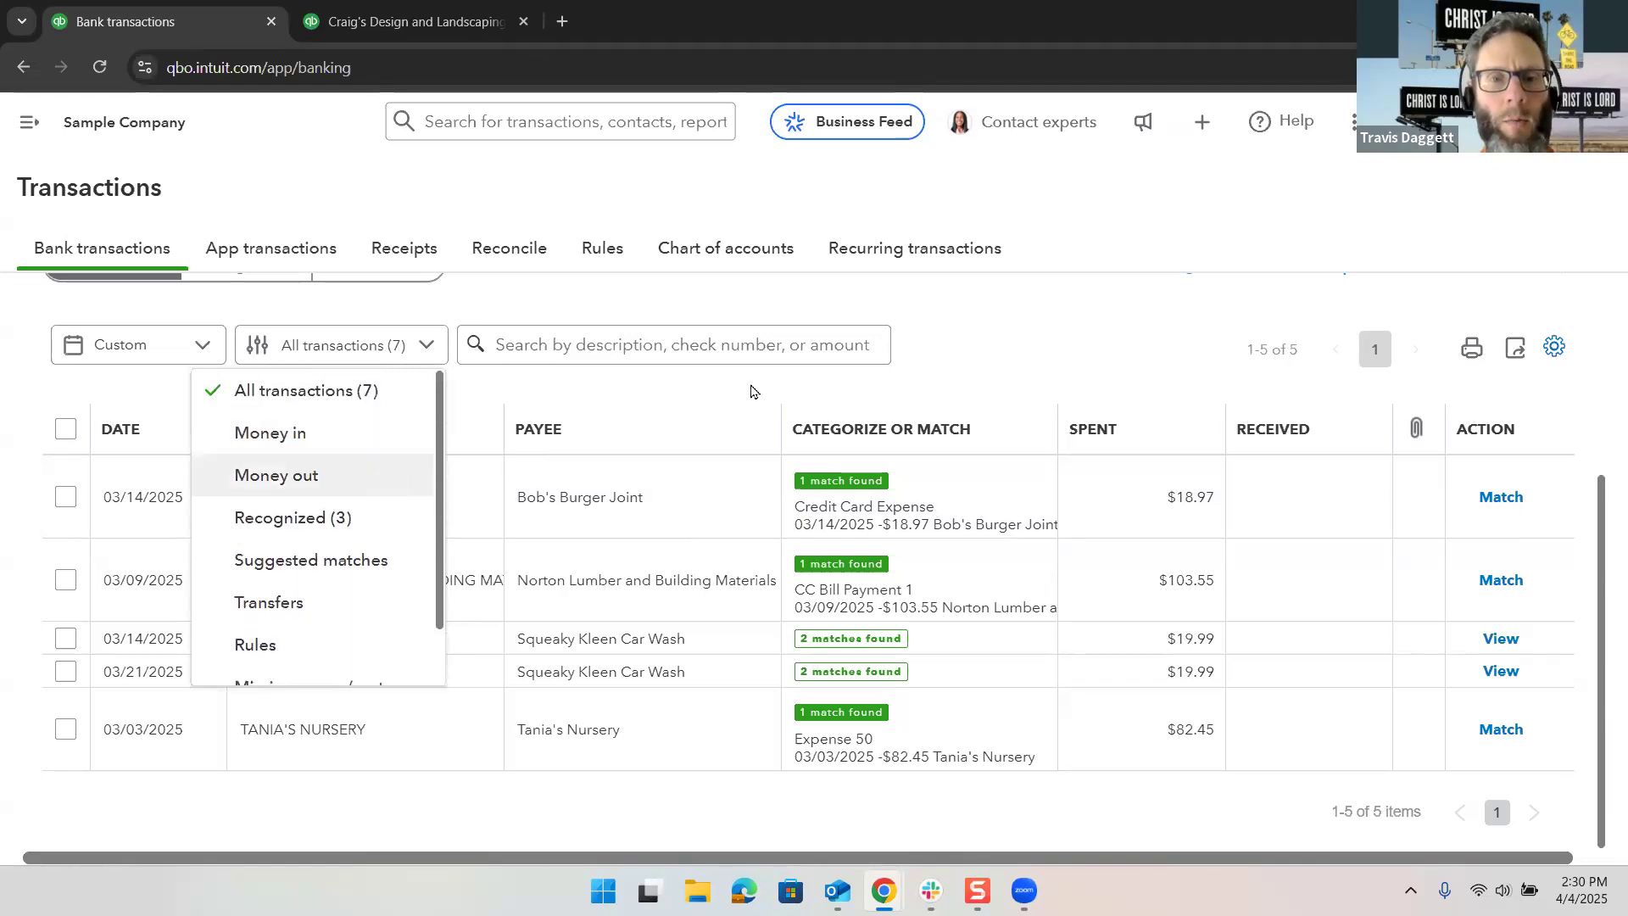
pyautogui.click(1003, 360)
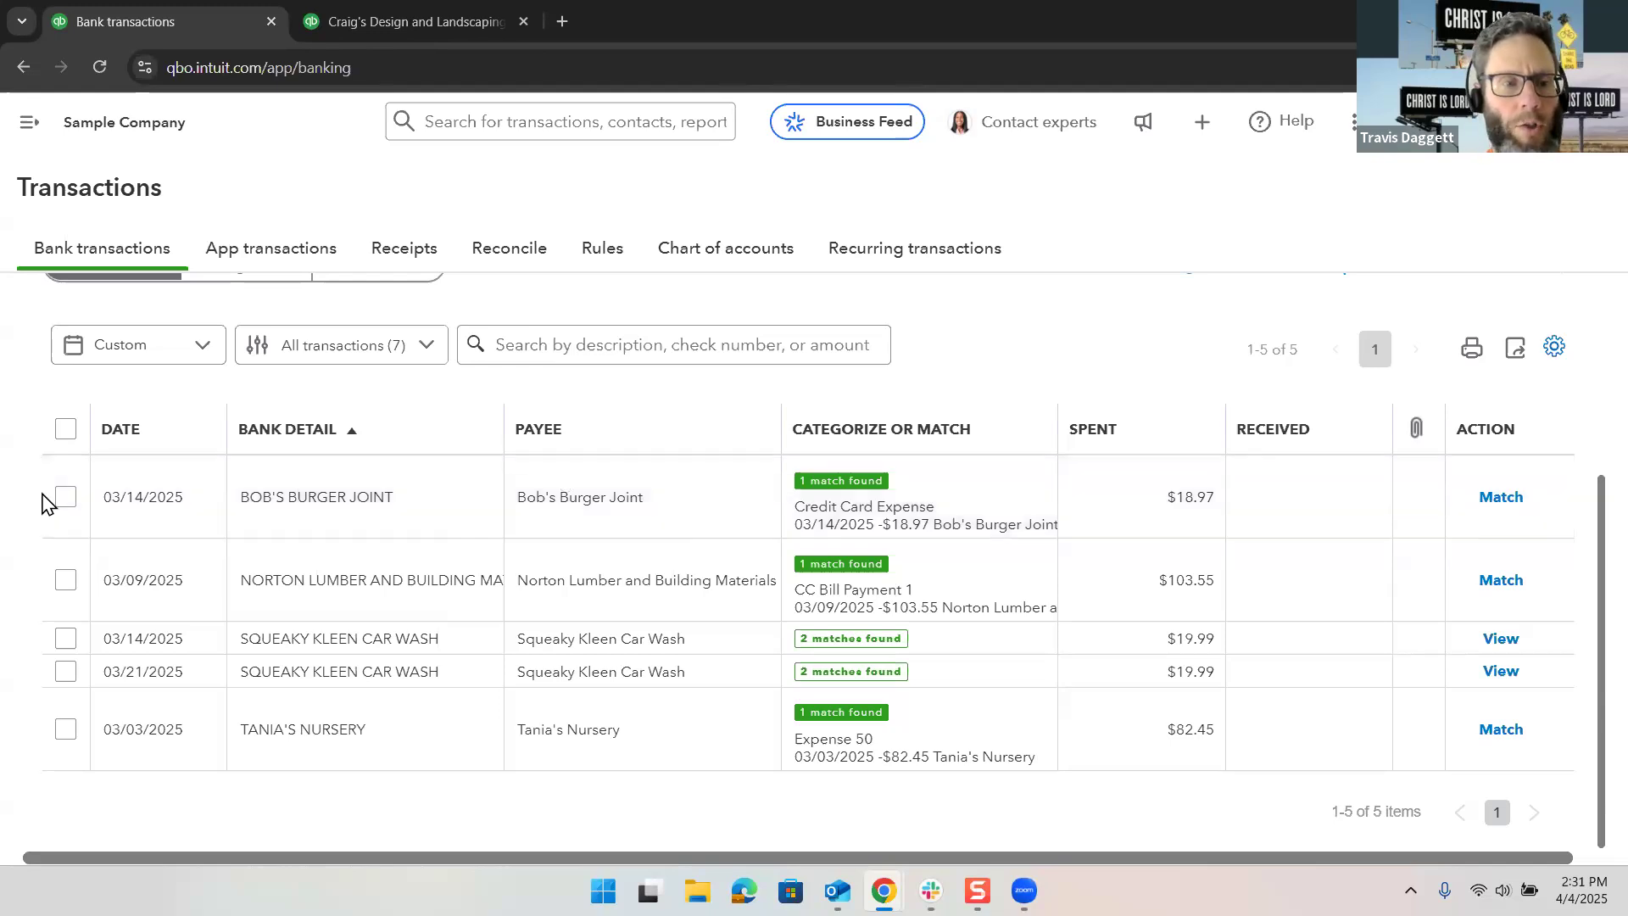
# Step: Accept the single-match transactions for Bob's Burger Joint, Norton Lumber and Building Materials, and Tania's Nursery as a batch
pyautogui.click(67, 501)
pyautogui.click(65, 582)
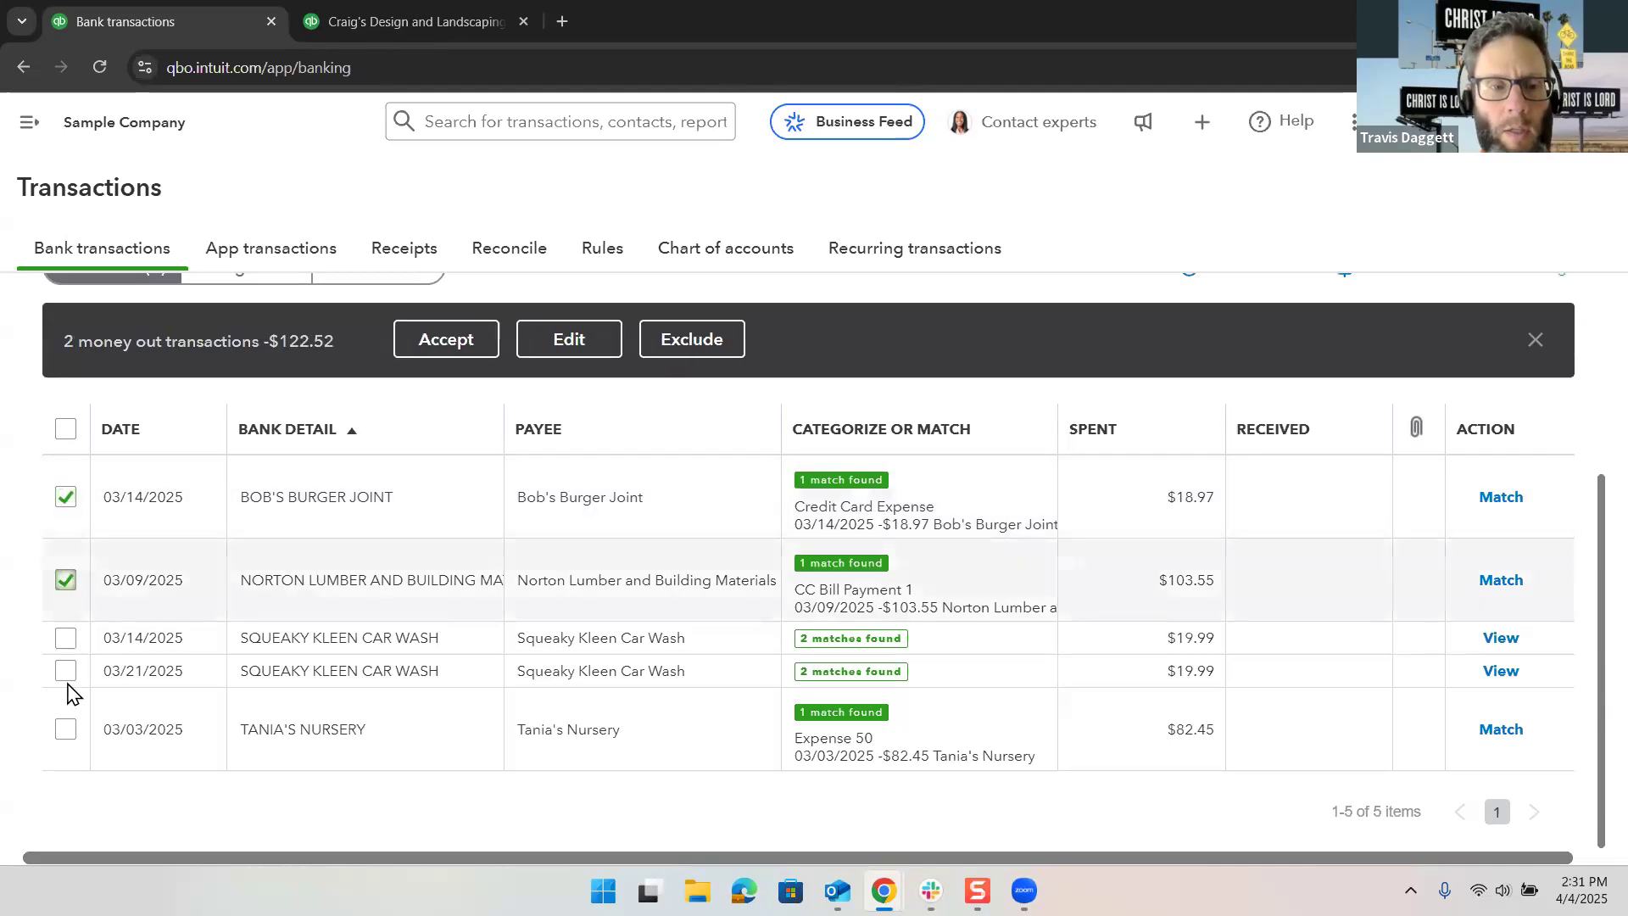
pyautogui.click(66, 731)
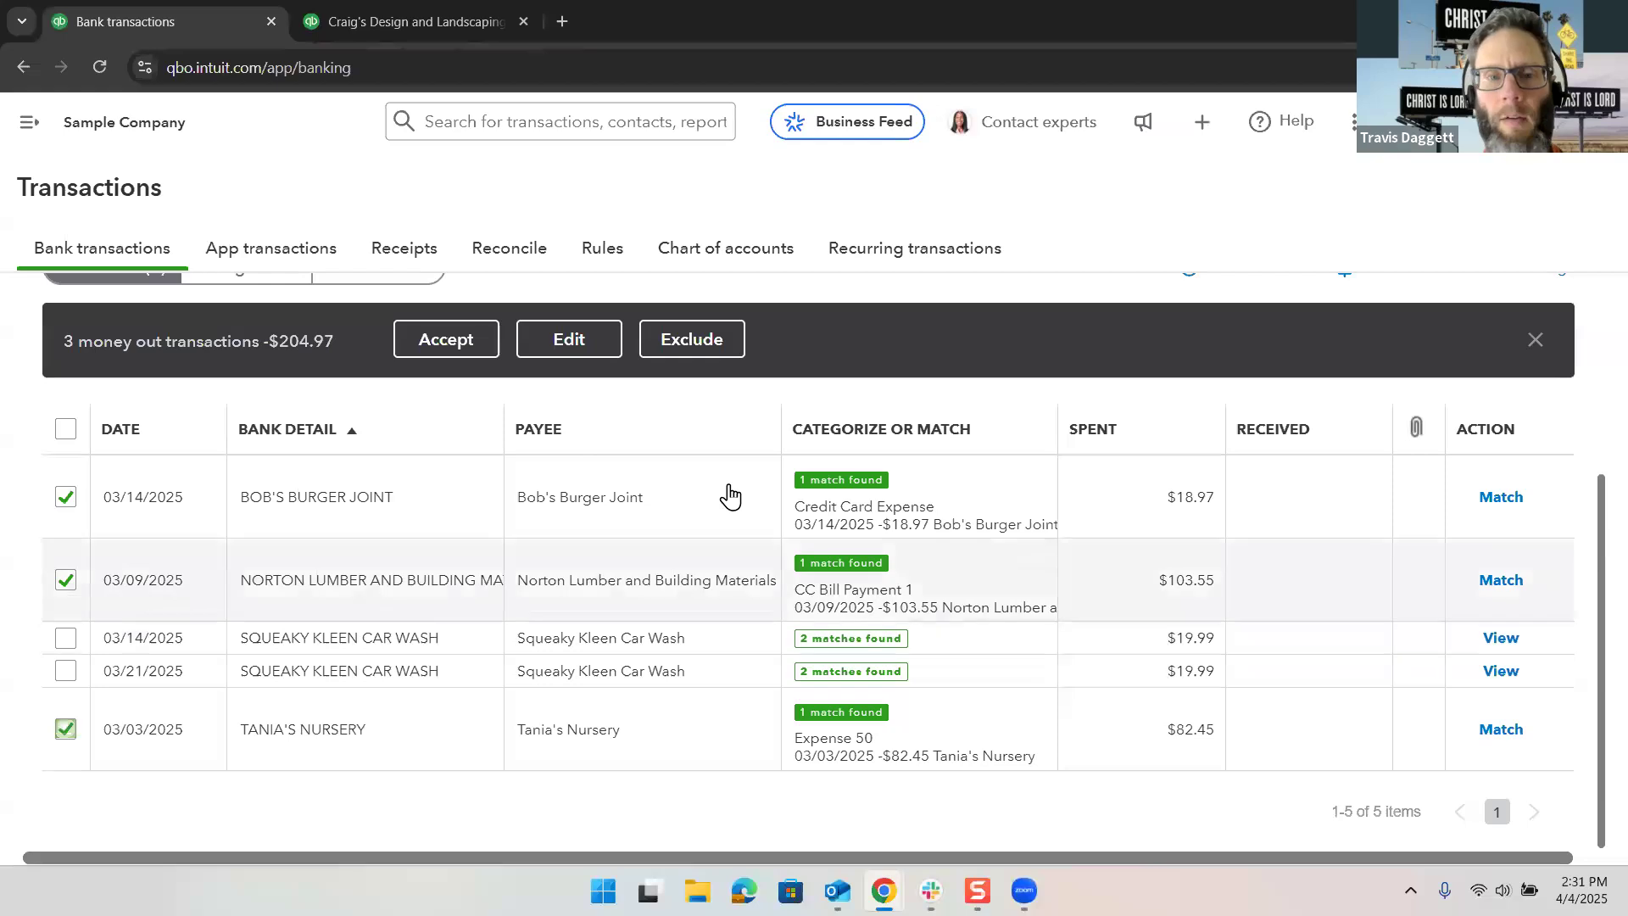
pyautogui.click(443, 341)
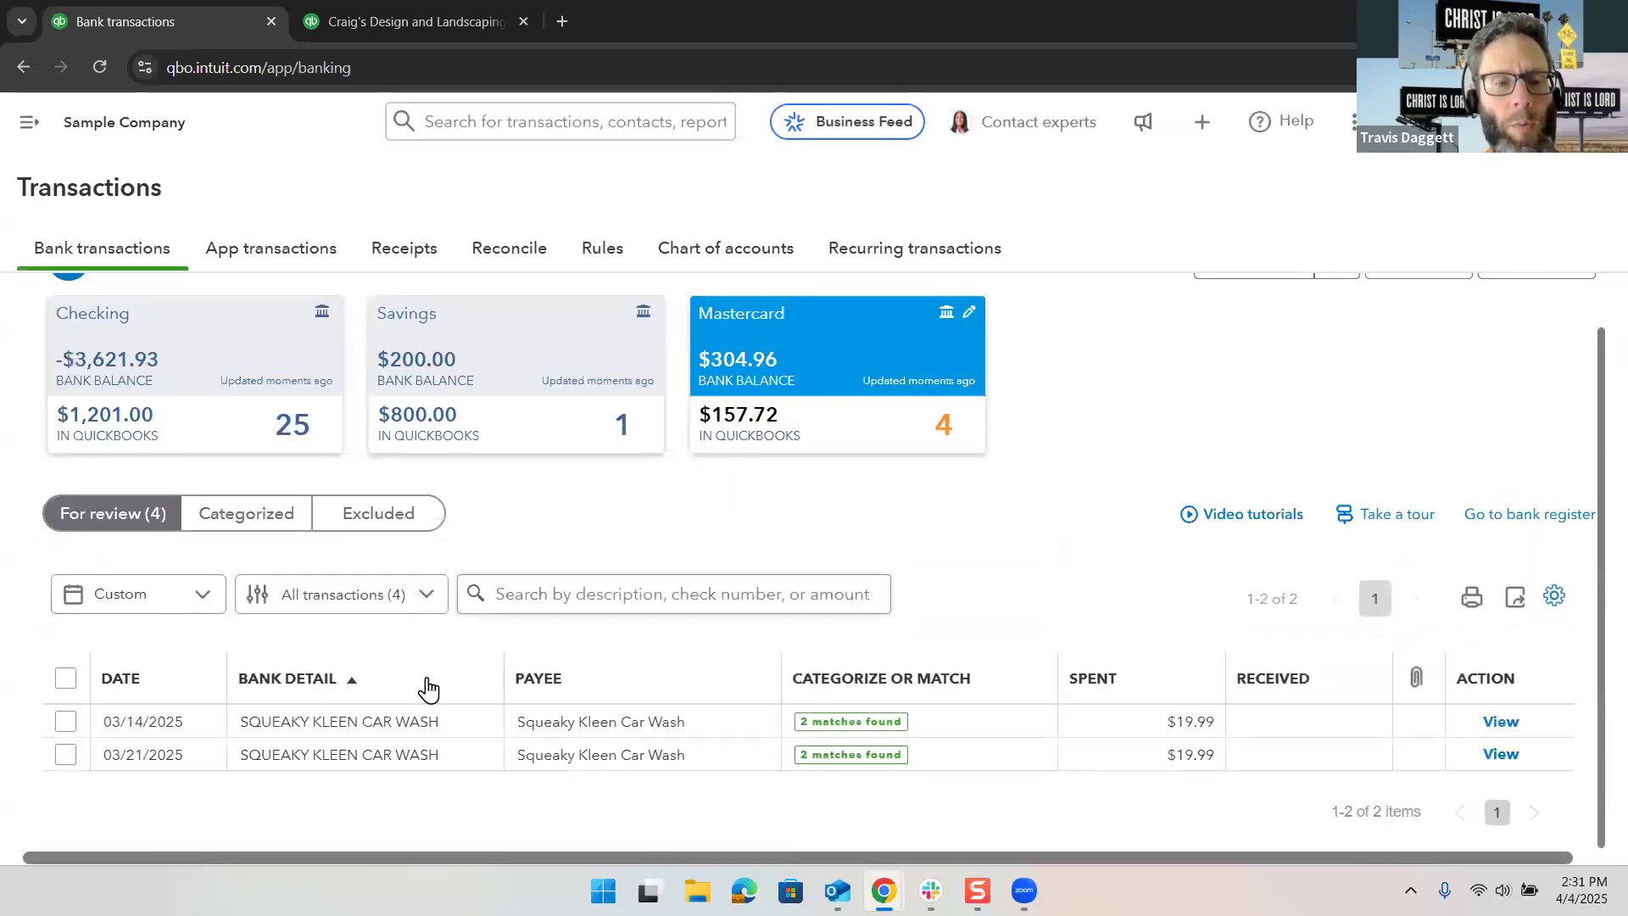
pyautogui.click(65, 721)
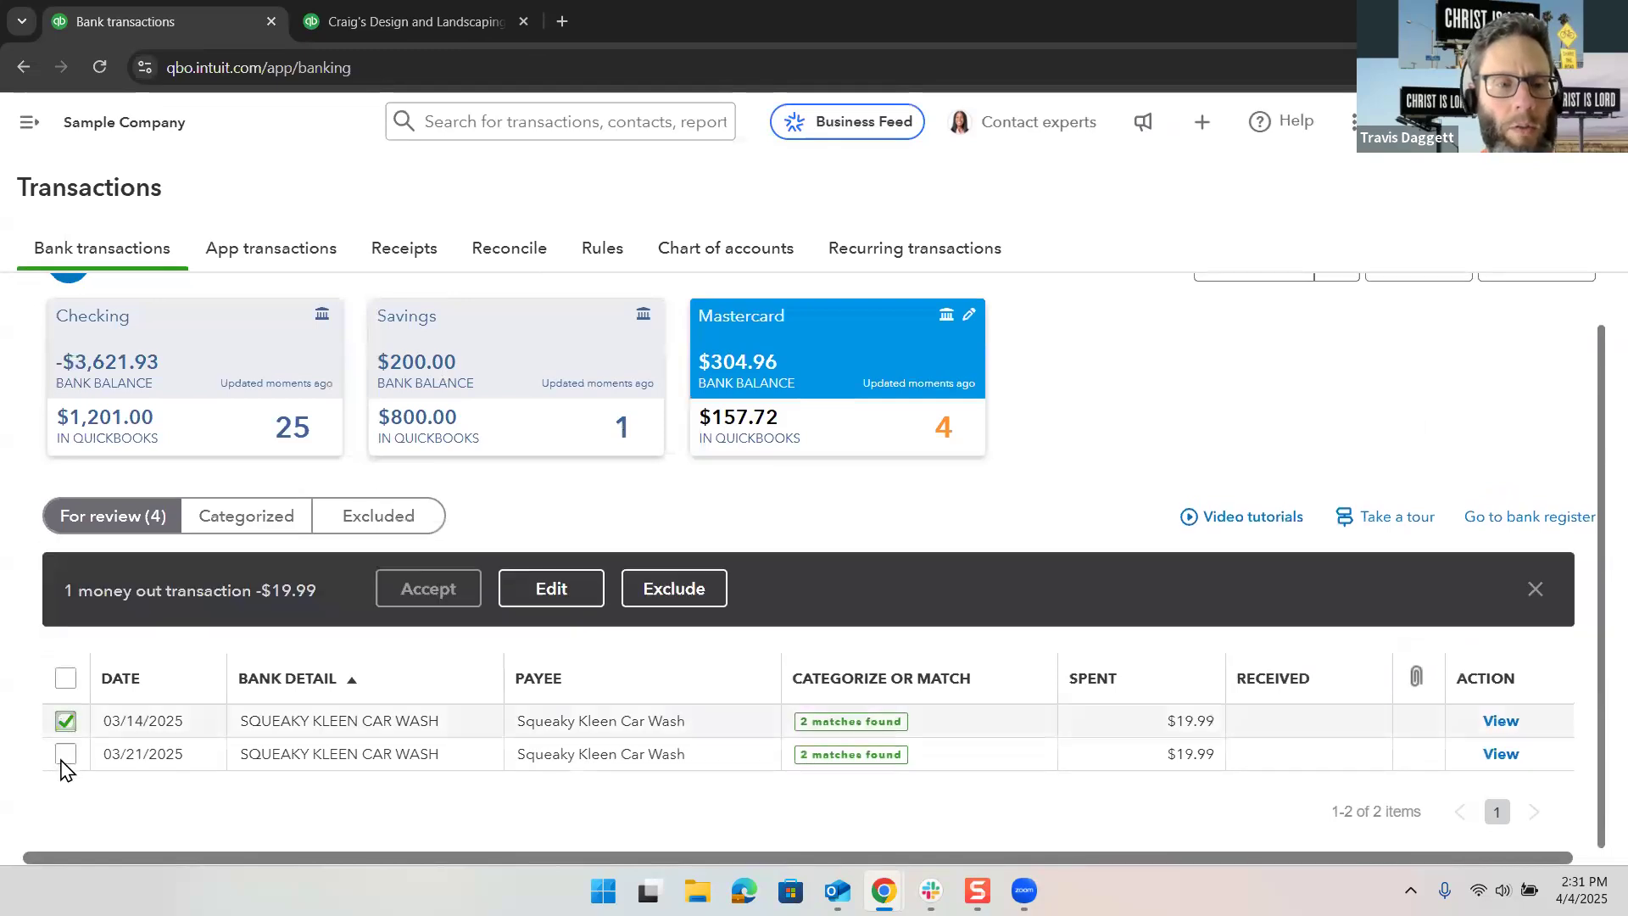
pyautogui.click(68, 754)
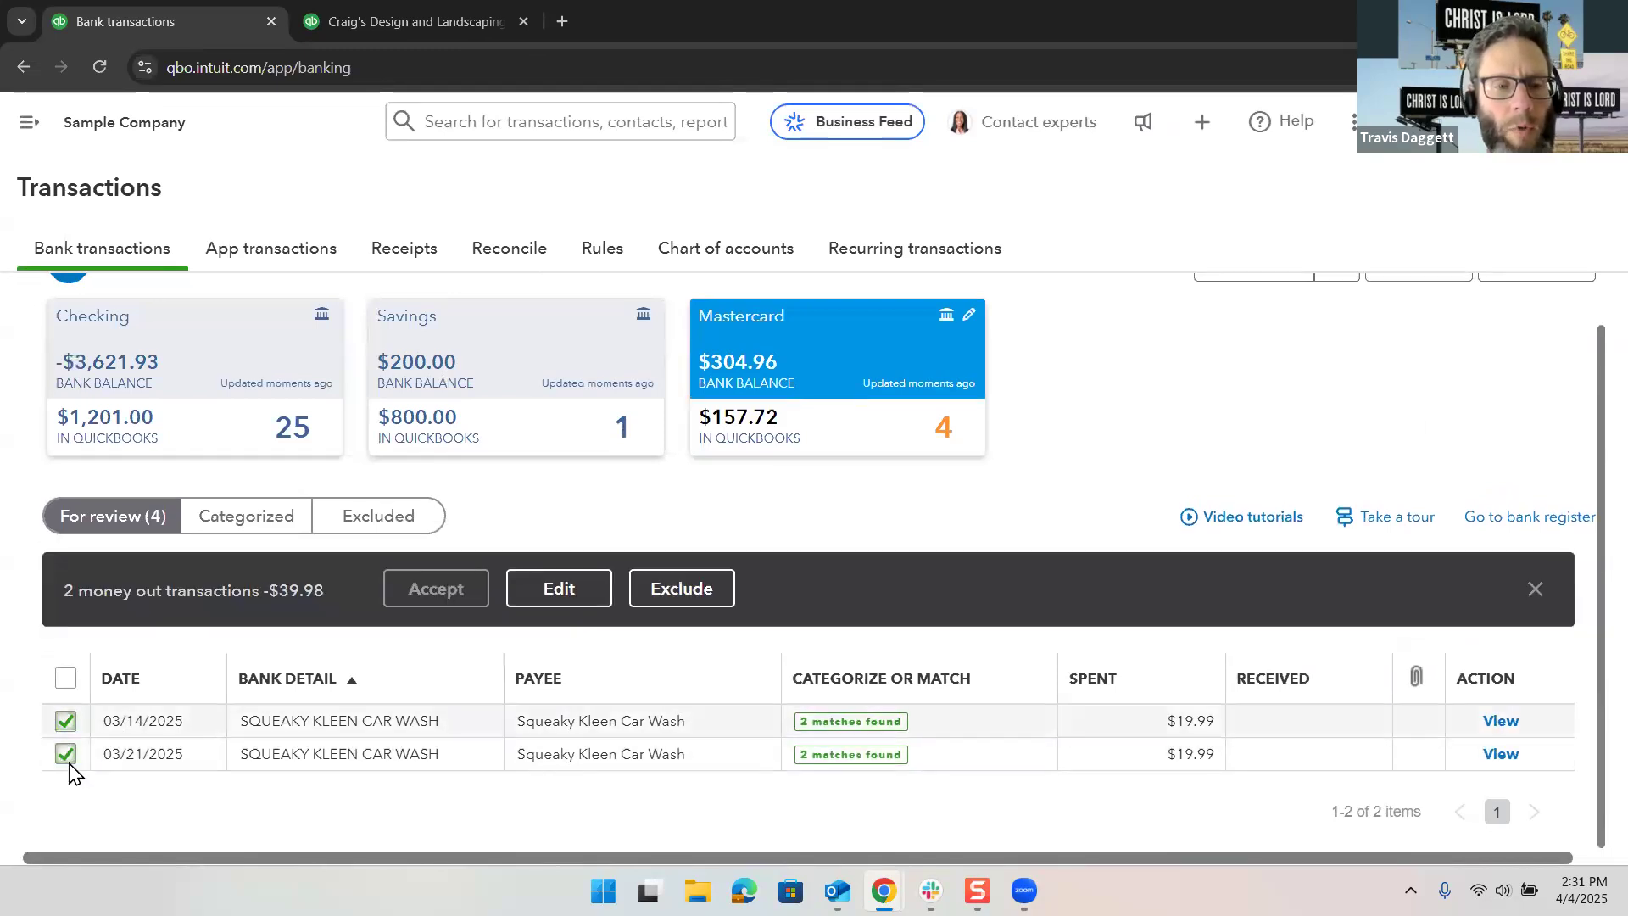
pyautogui.click(68, 754)
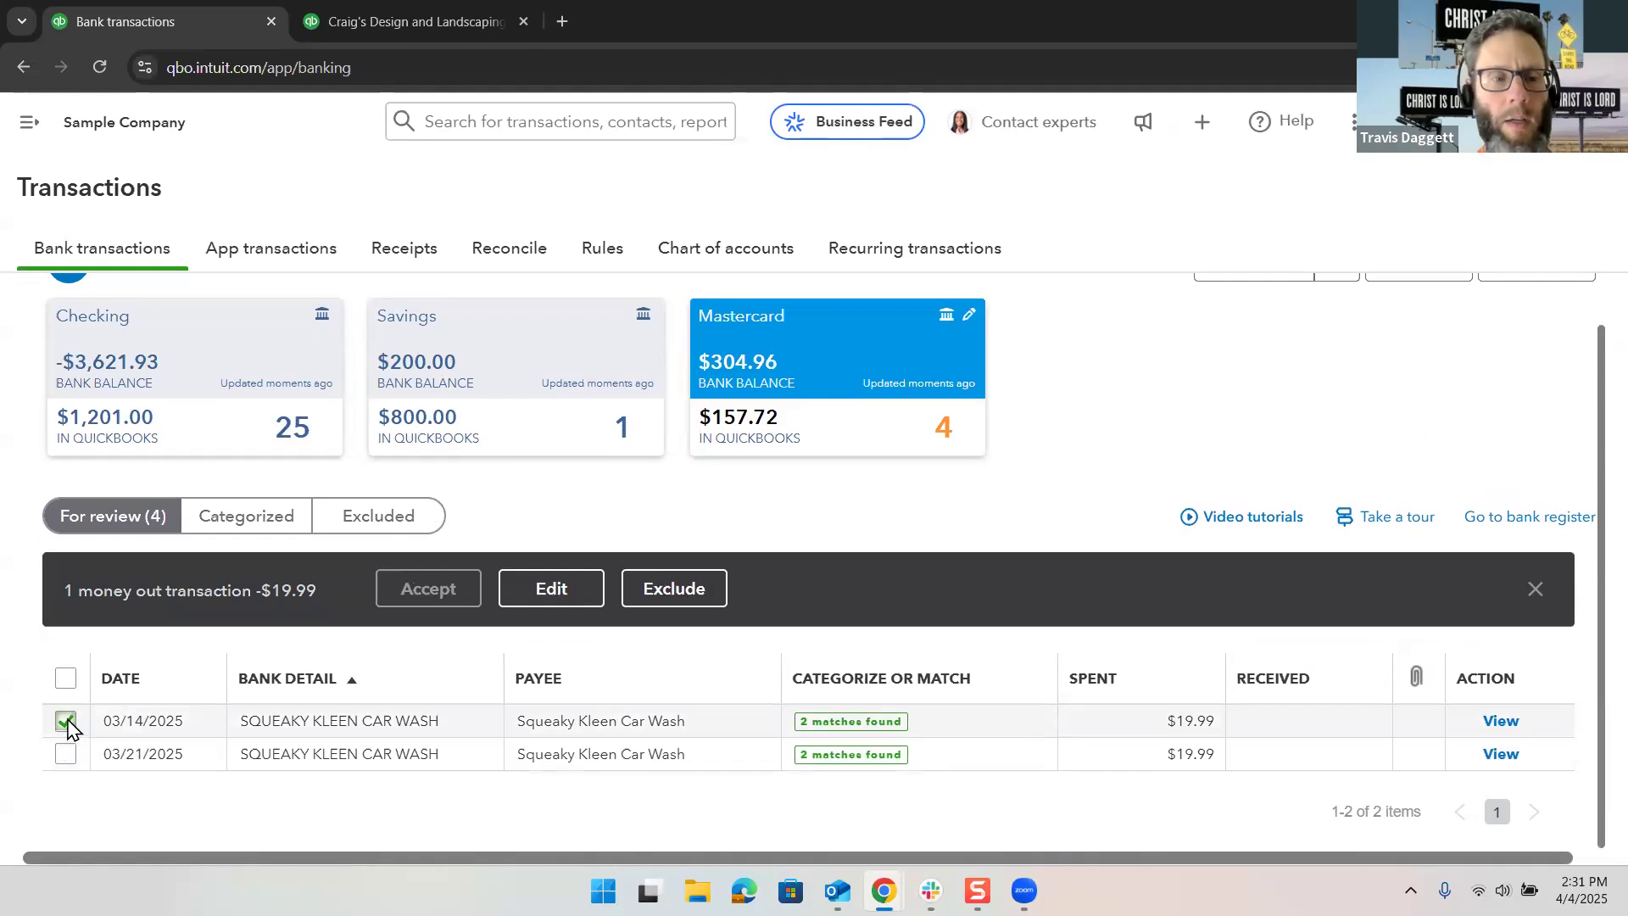
pyautogui.click(67, 722)
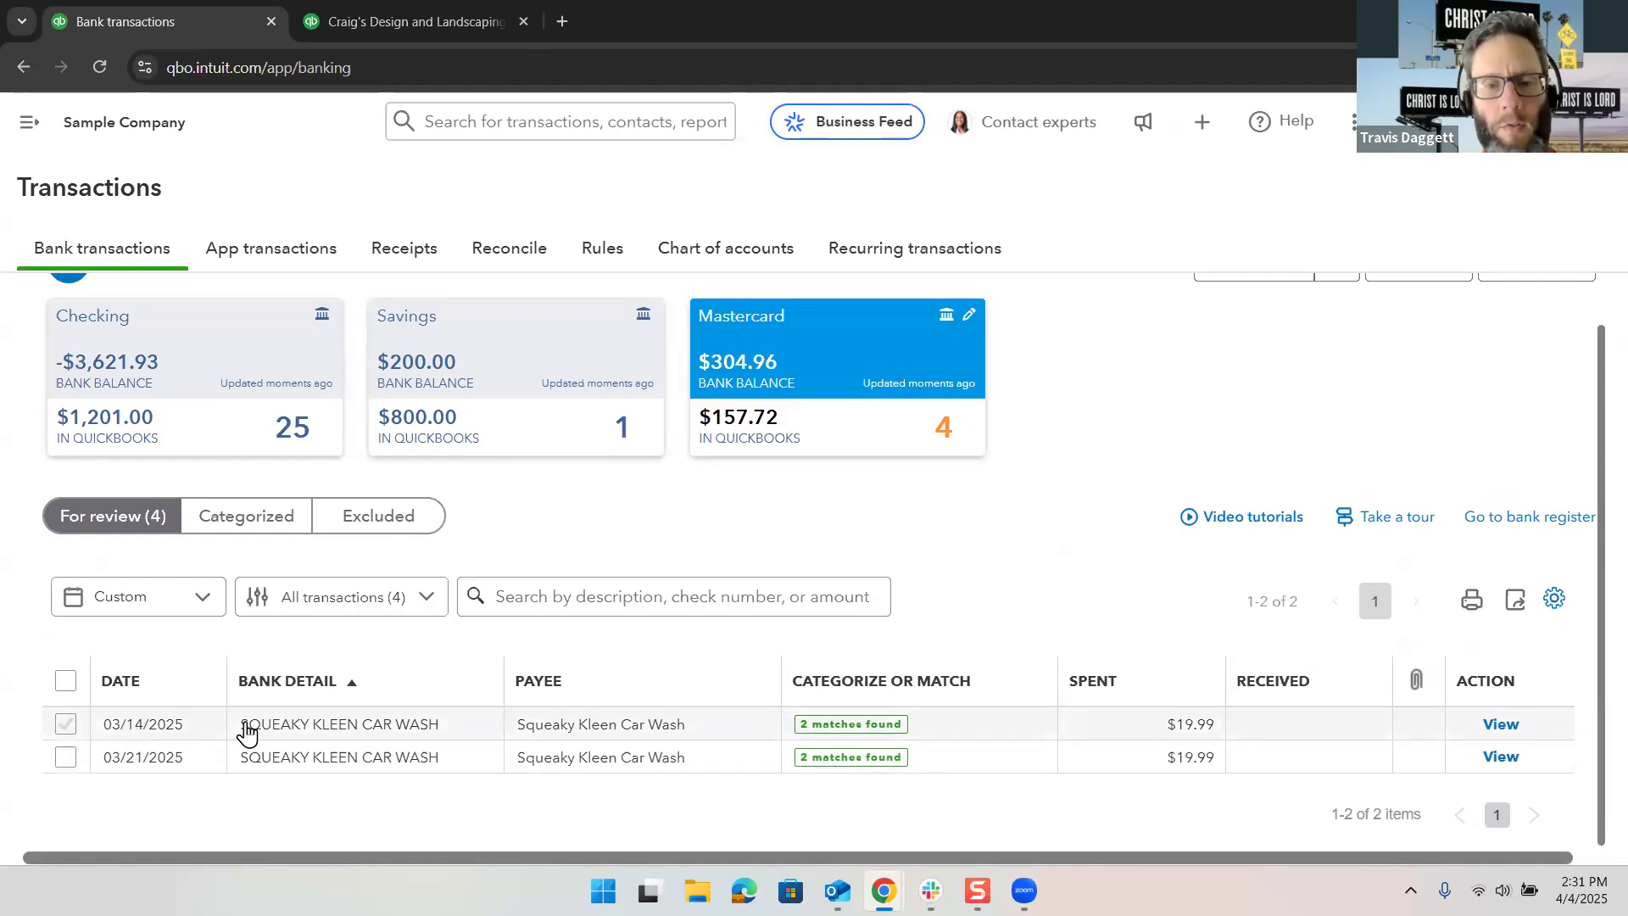
# Step: Match the 03/14/2025 Squeaky Kleen Car Wash charge to its same-date expense through Find other matches, and match the 03/21/2025 charge as well
pyautogui.click(458, 722)
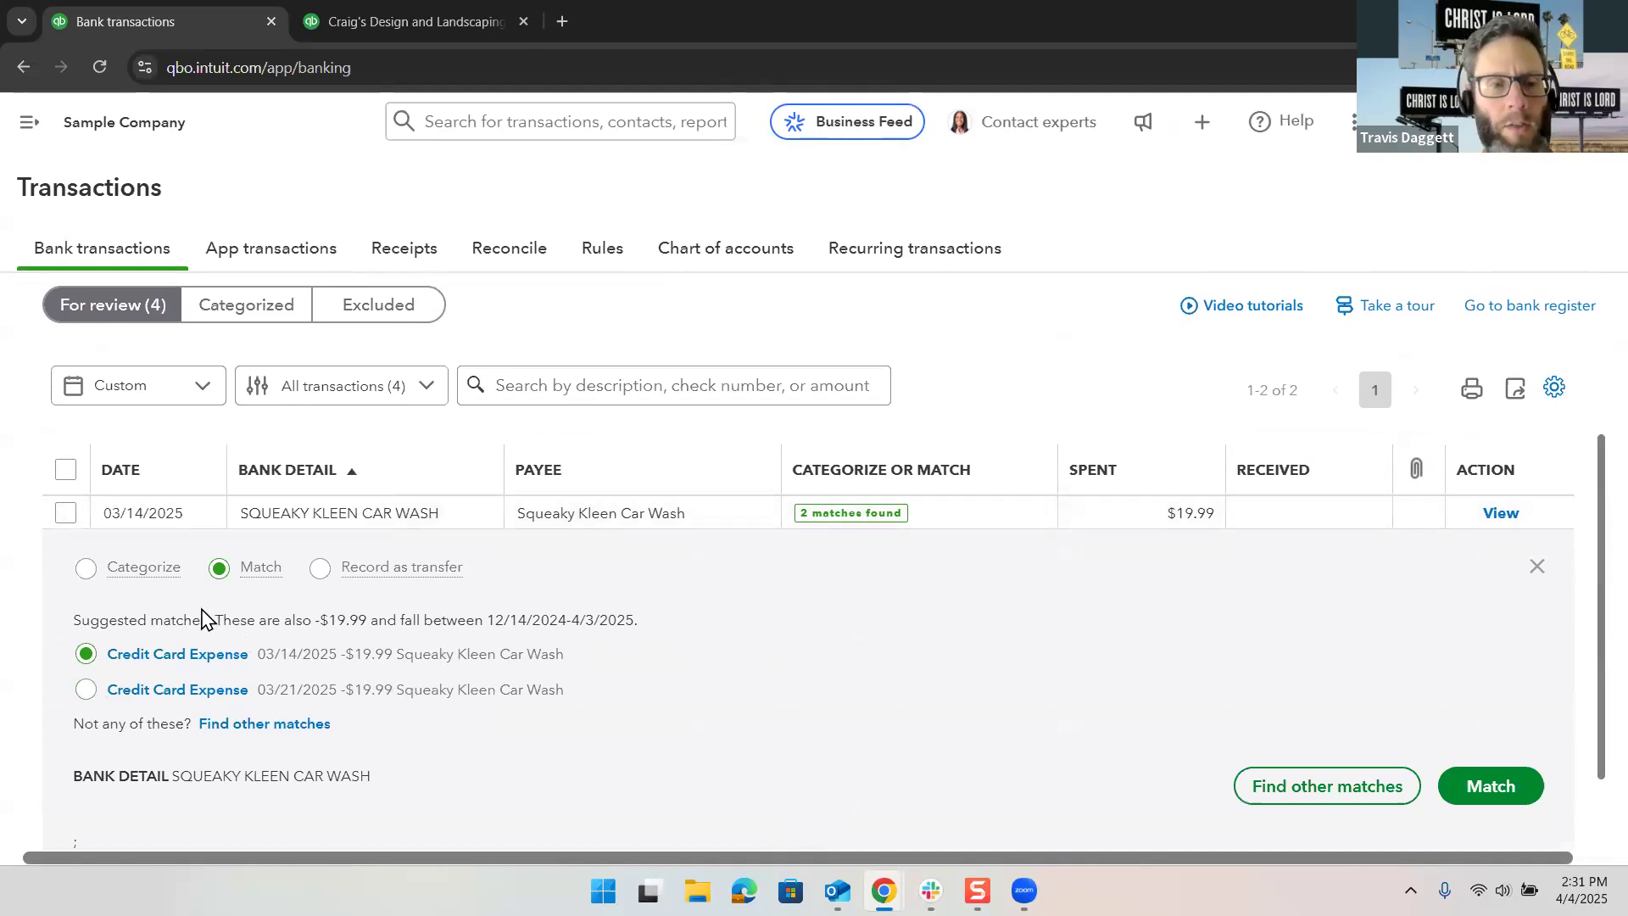
pyautogui.click(292, 726)
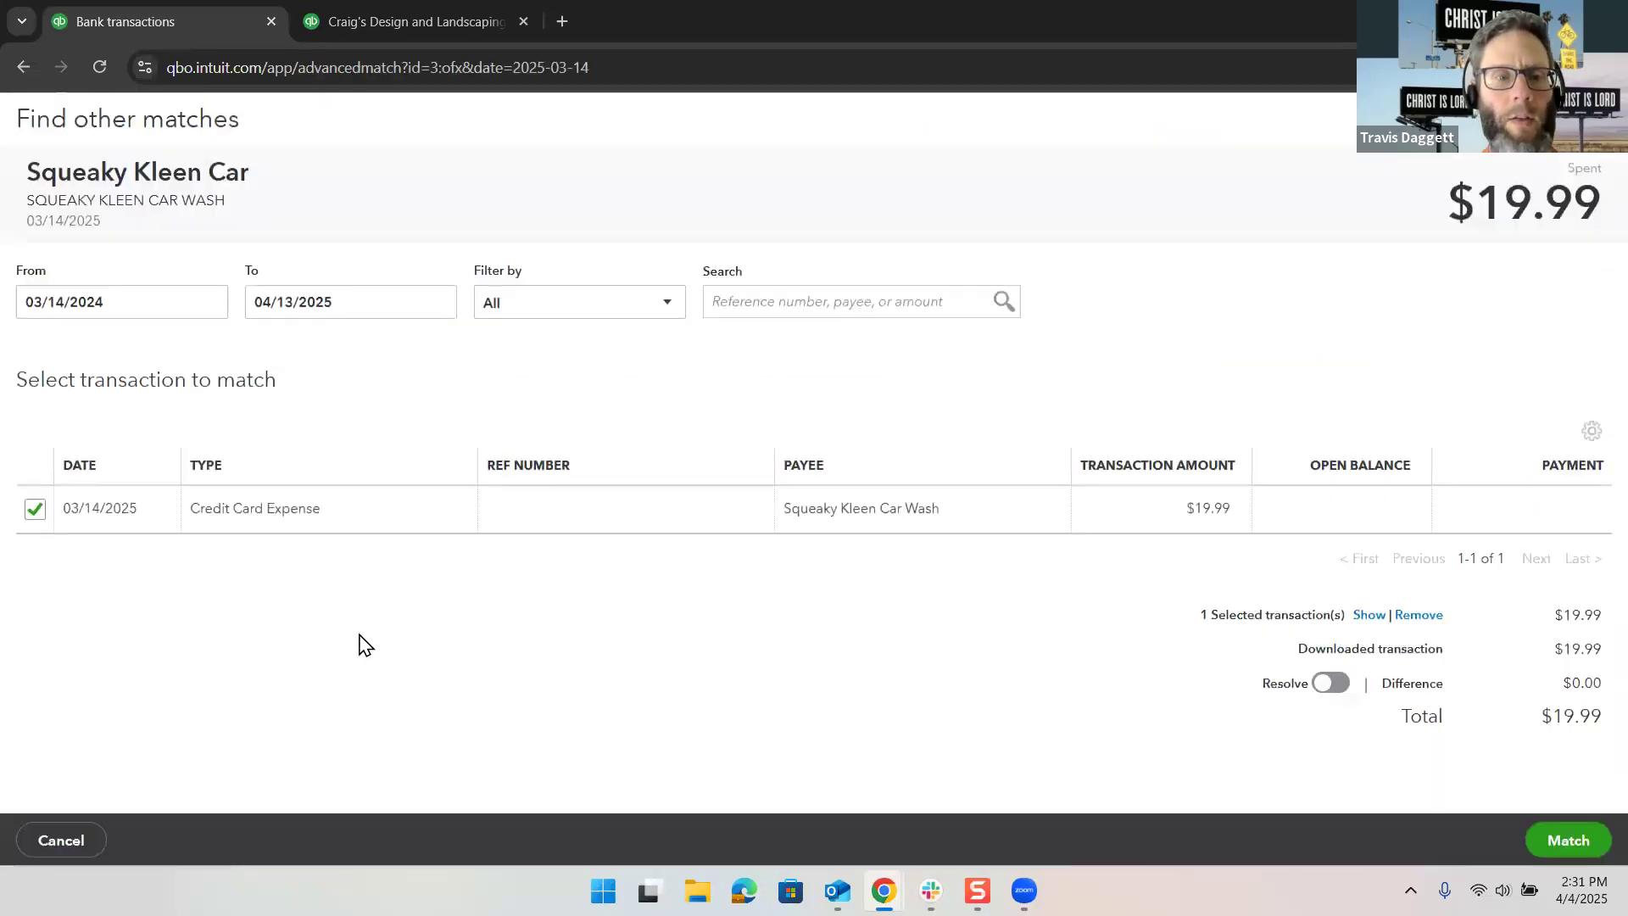
pyautogui.click(314, 304)
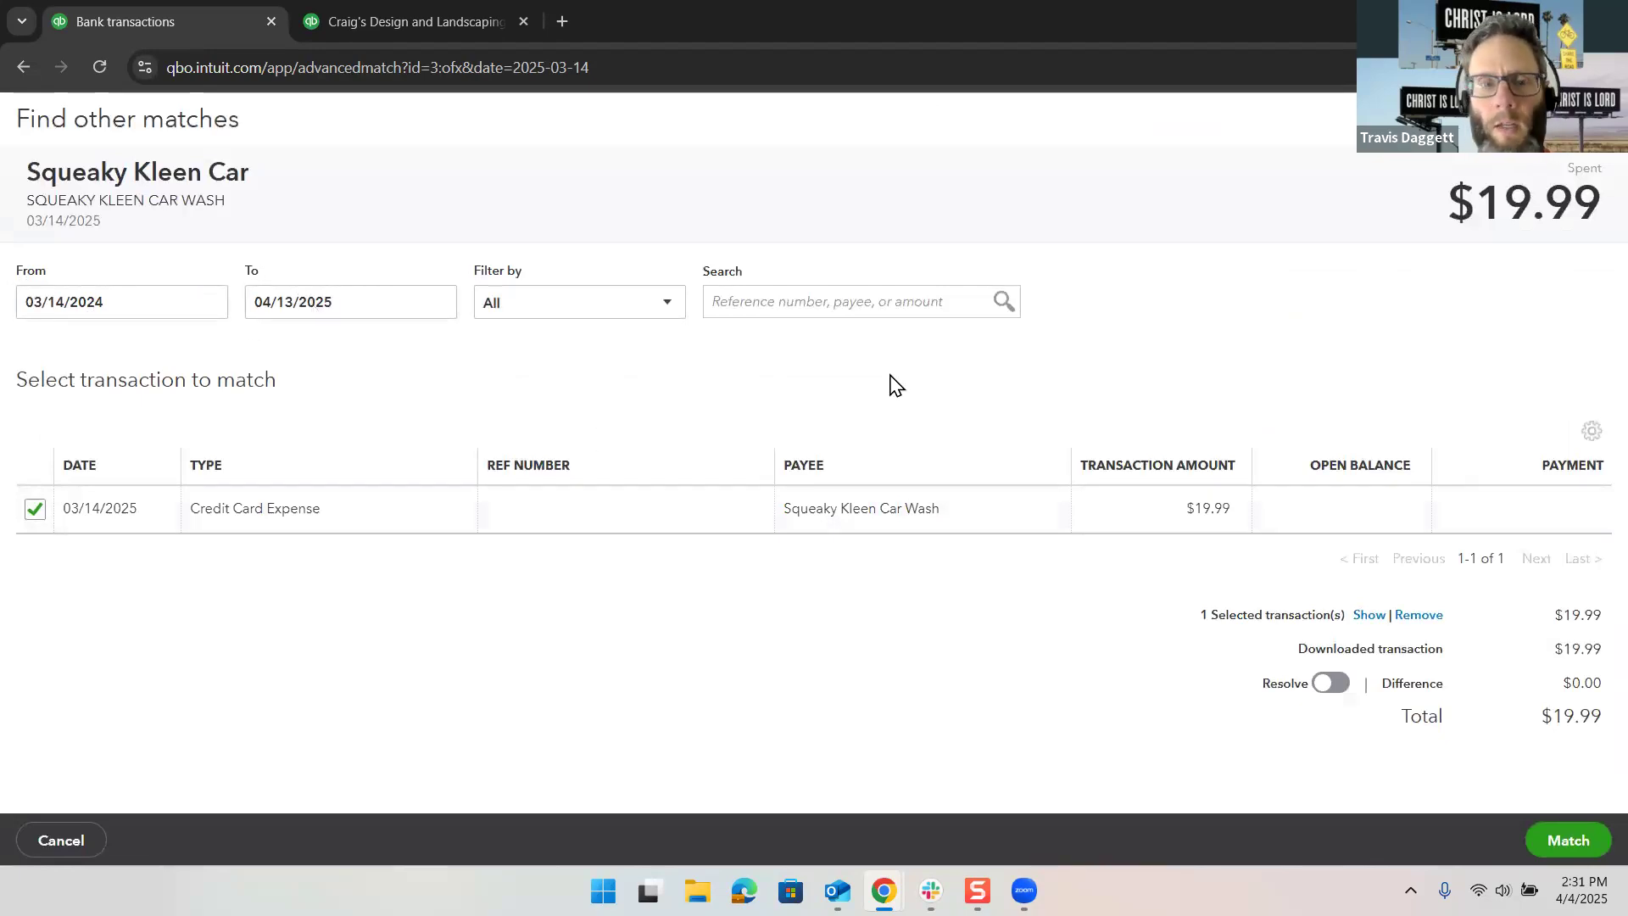
pyautogui.click(1561, 841)
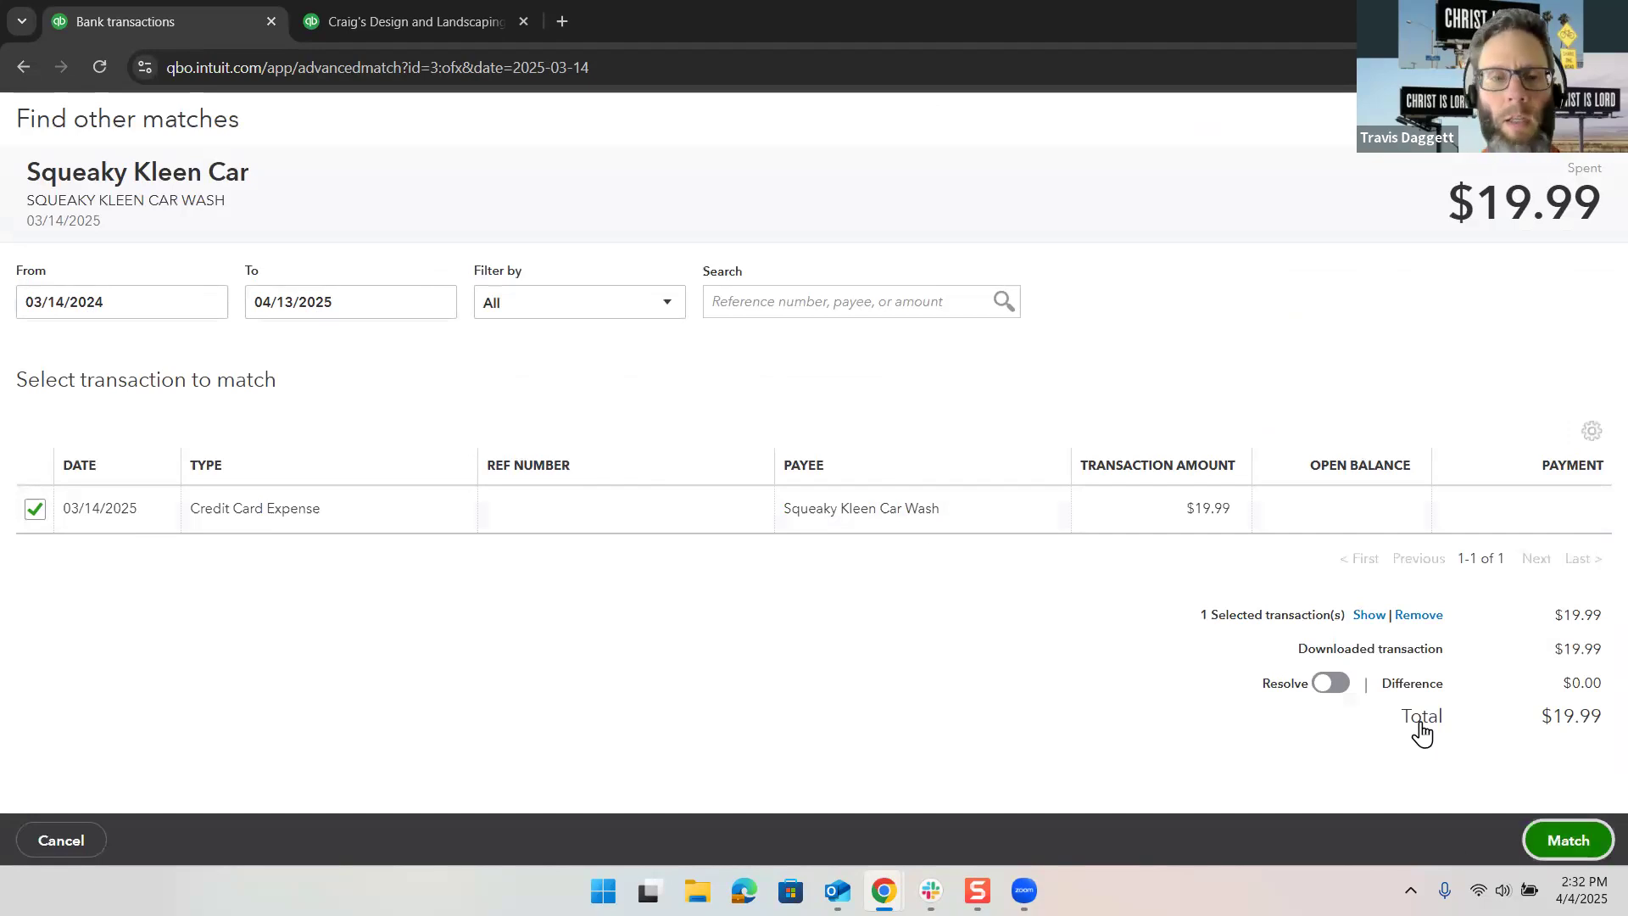
pyautogui.scroll(-1, 564, 577)
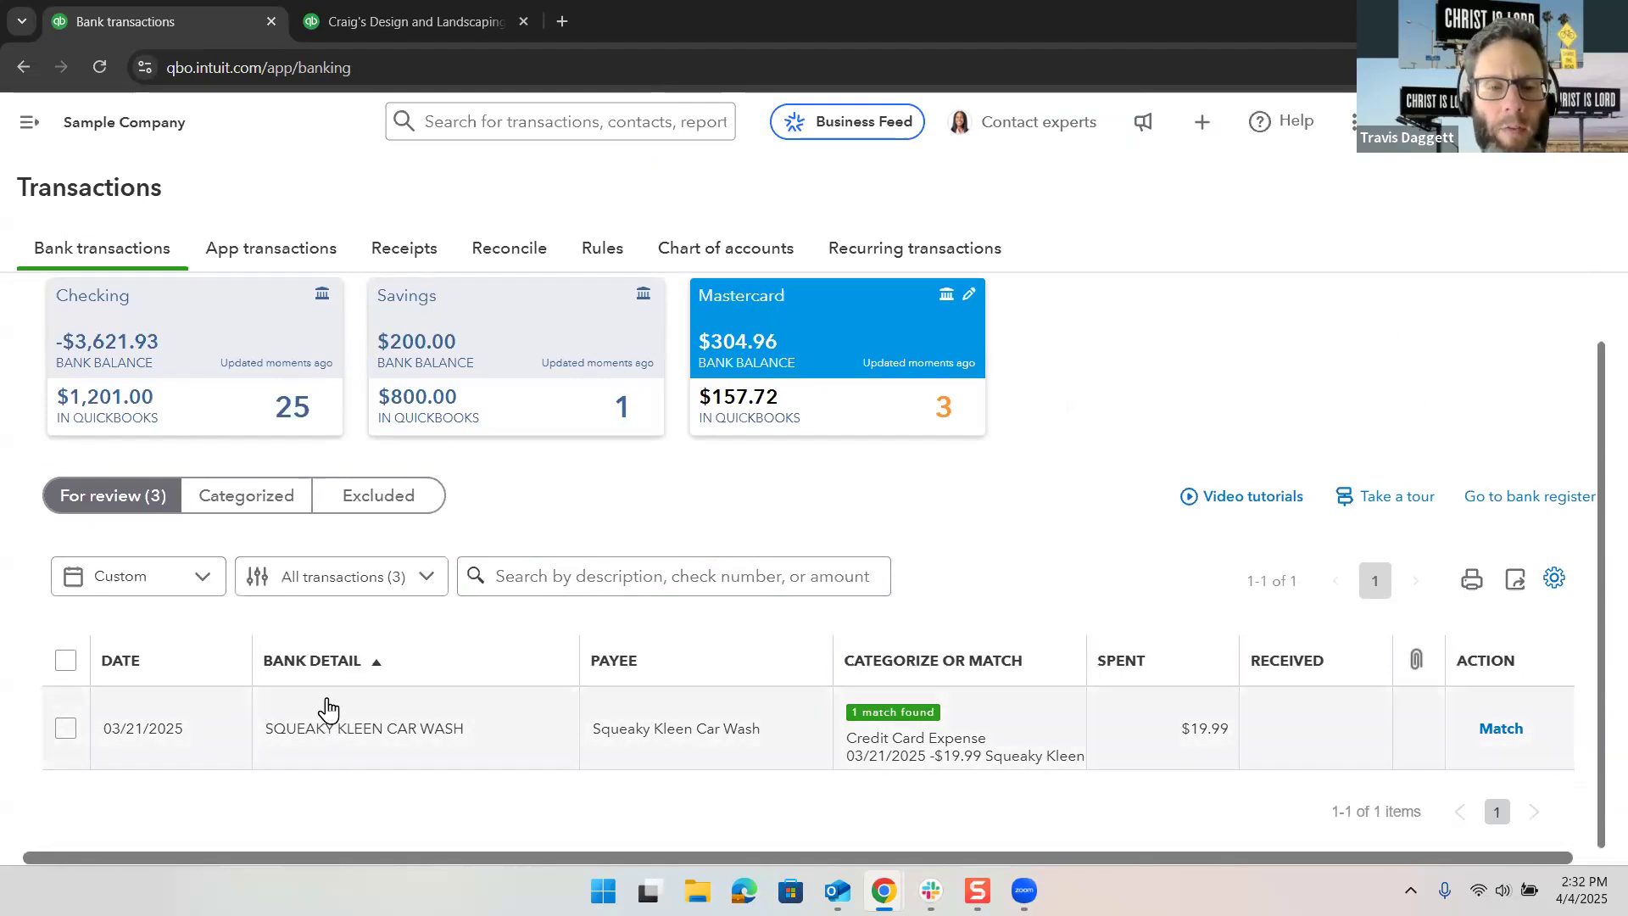
pyautogui.click(1500, 730)
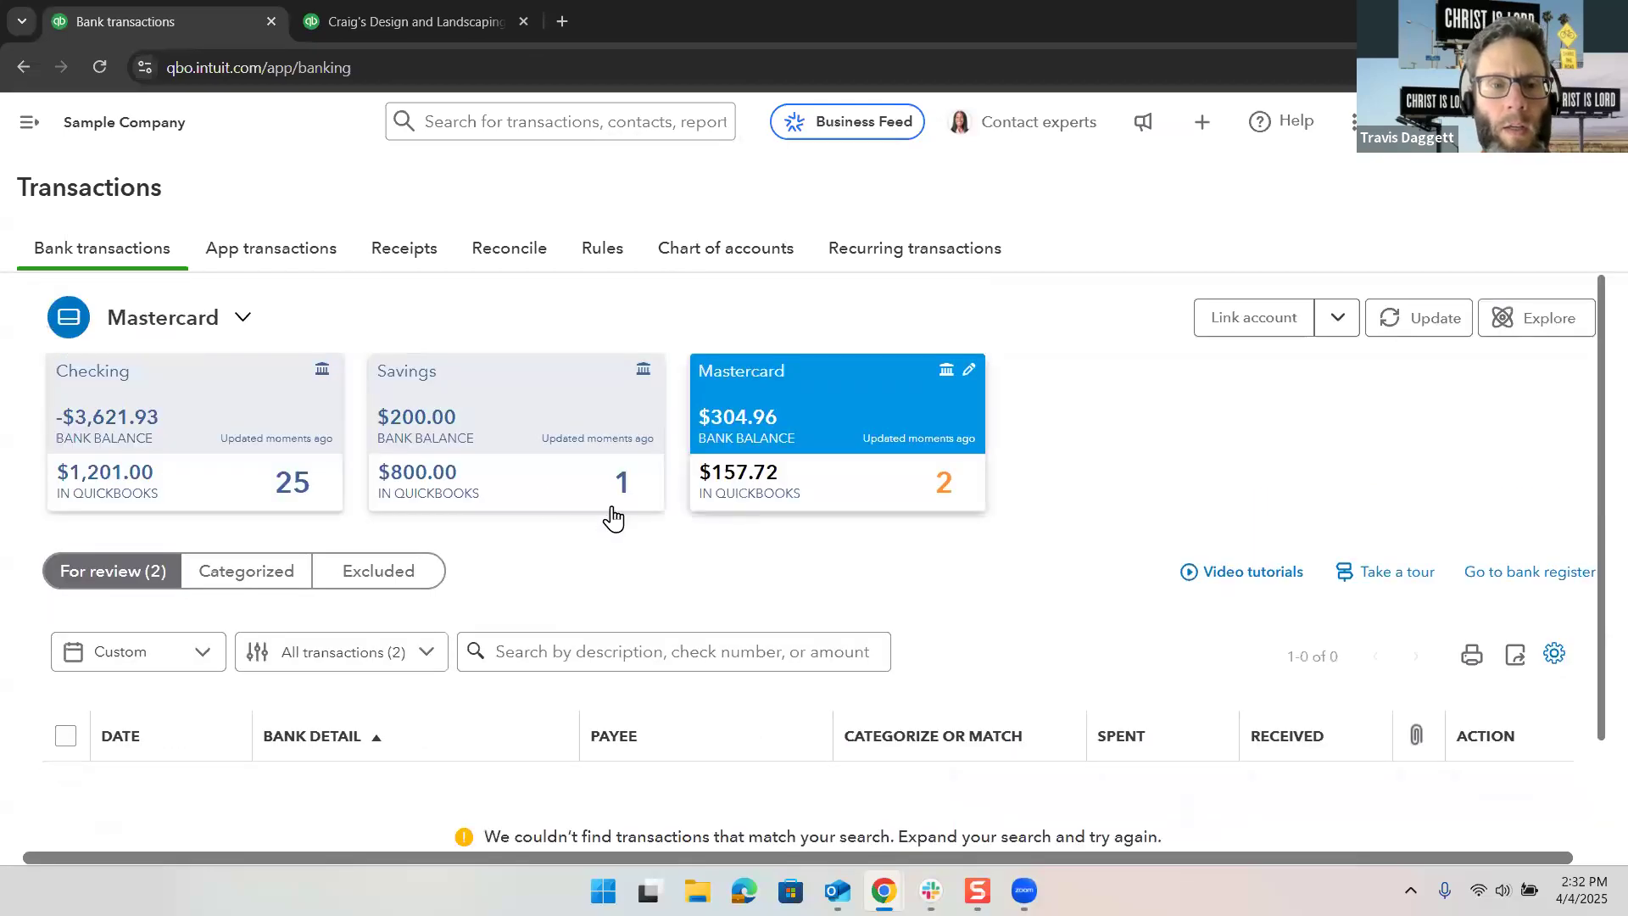
# Step: Switch to the Savings account feed and match its 03/09/2025 bank transaction to the $200.00 deposit
pyautogui.click(466, 414)
pyautogui.scroll(-1, 460, 407)
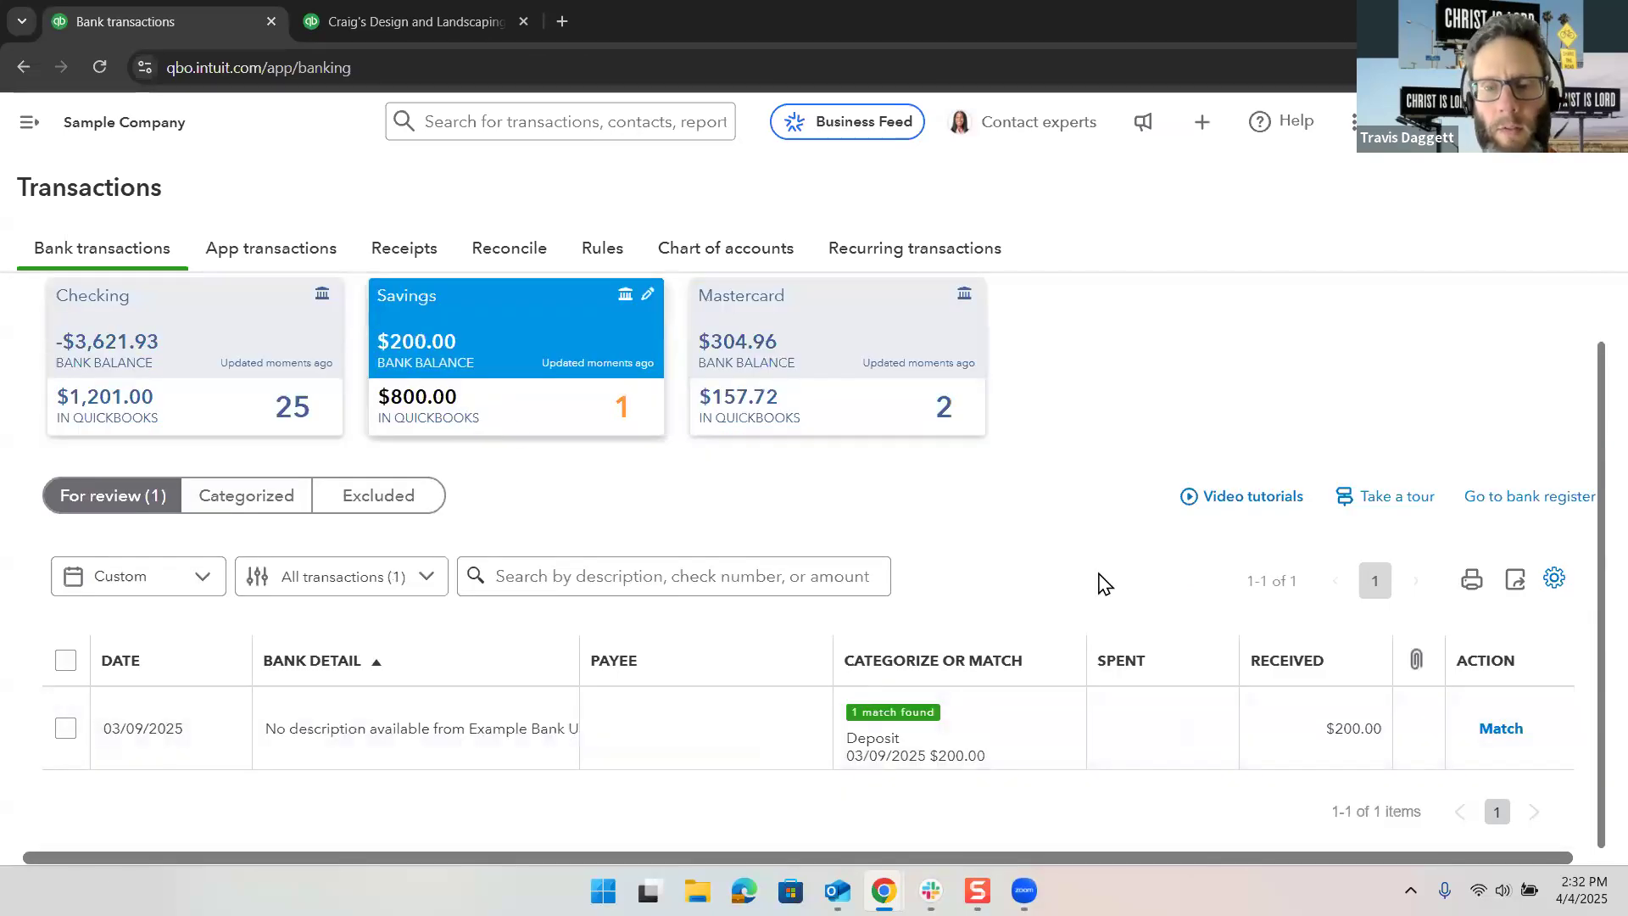
pyautogui.click(1501, 730)
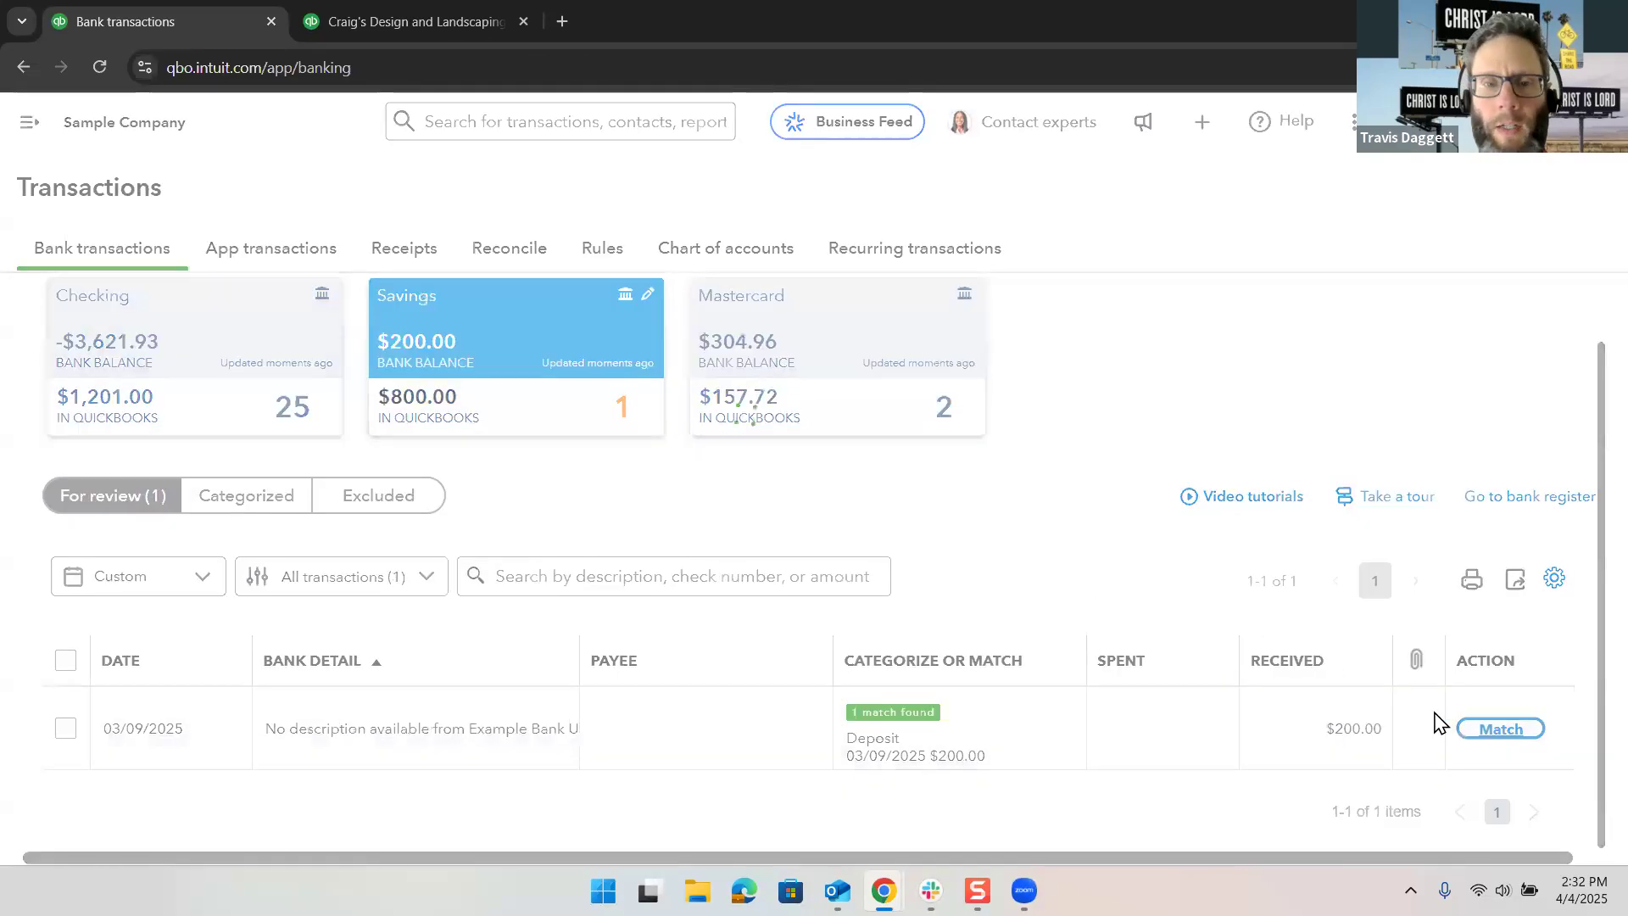
# Step: Switch to the Checking feed, look over its review list, and select the five no-description deposits dated 03/02 to 03/09/2025
pyautogui.click(284, 318)
pyautogui.scroll(-1, 418, 455)
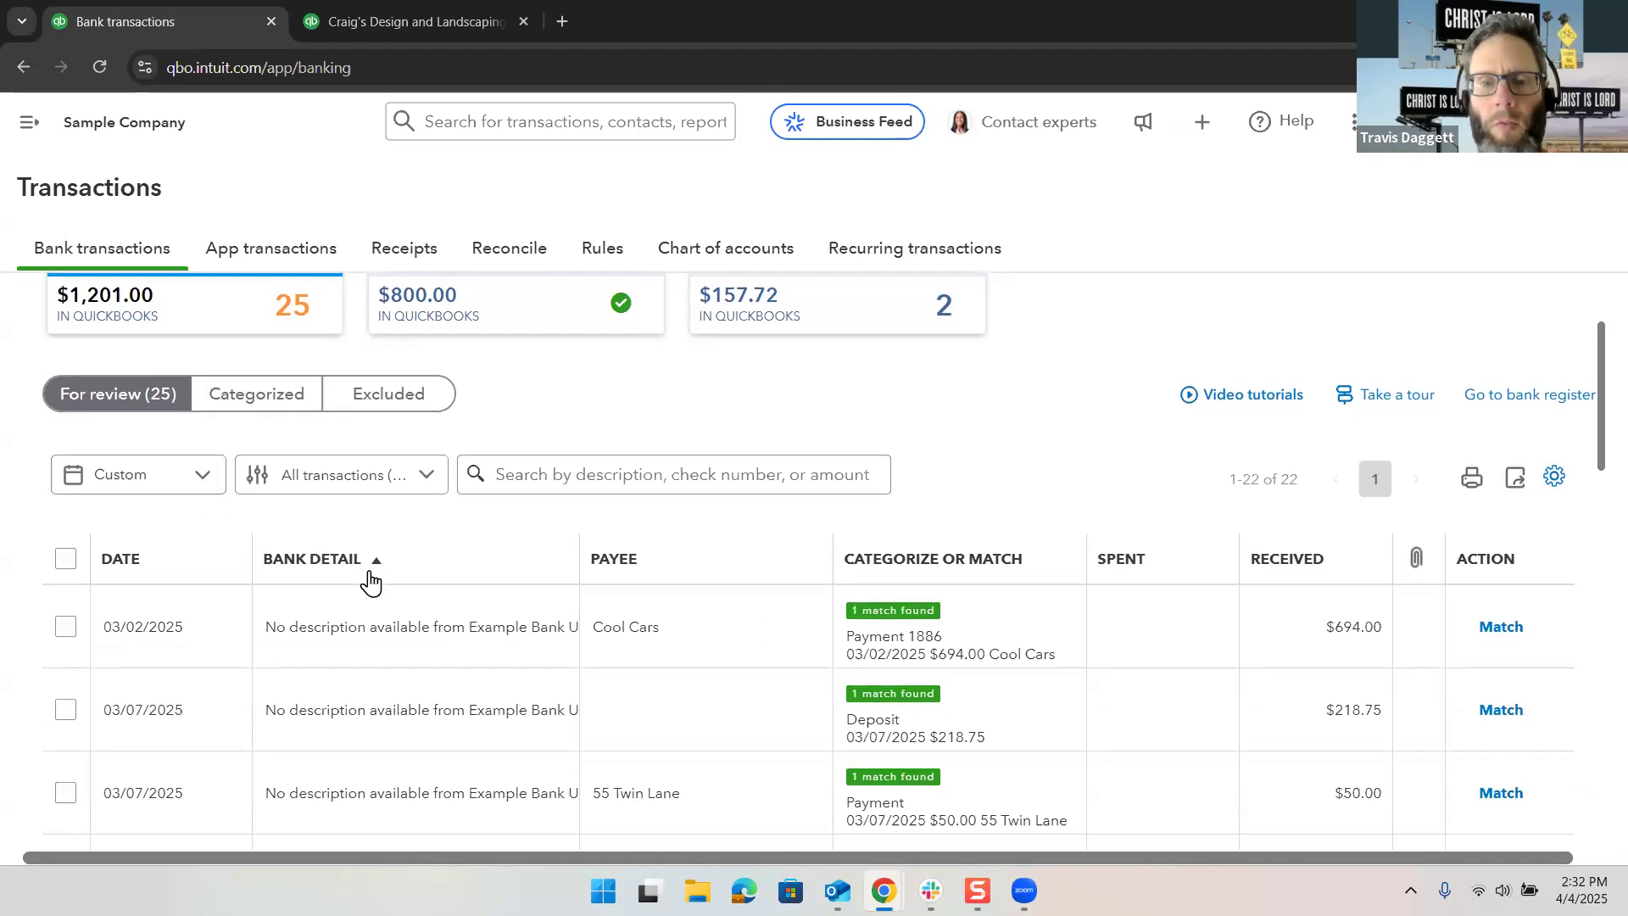
pyautogui.scroll(-10, 370, 582)
pyautogui.scroll(-5, 371, 582)
pyautogui.scroll(15, 371, 582)
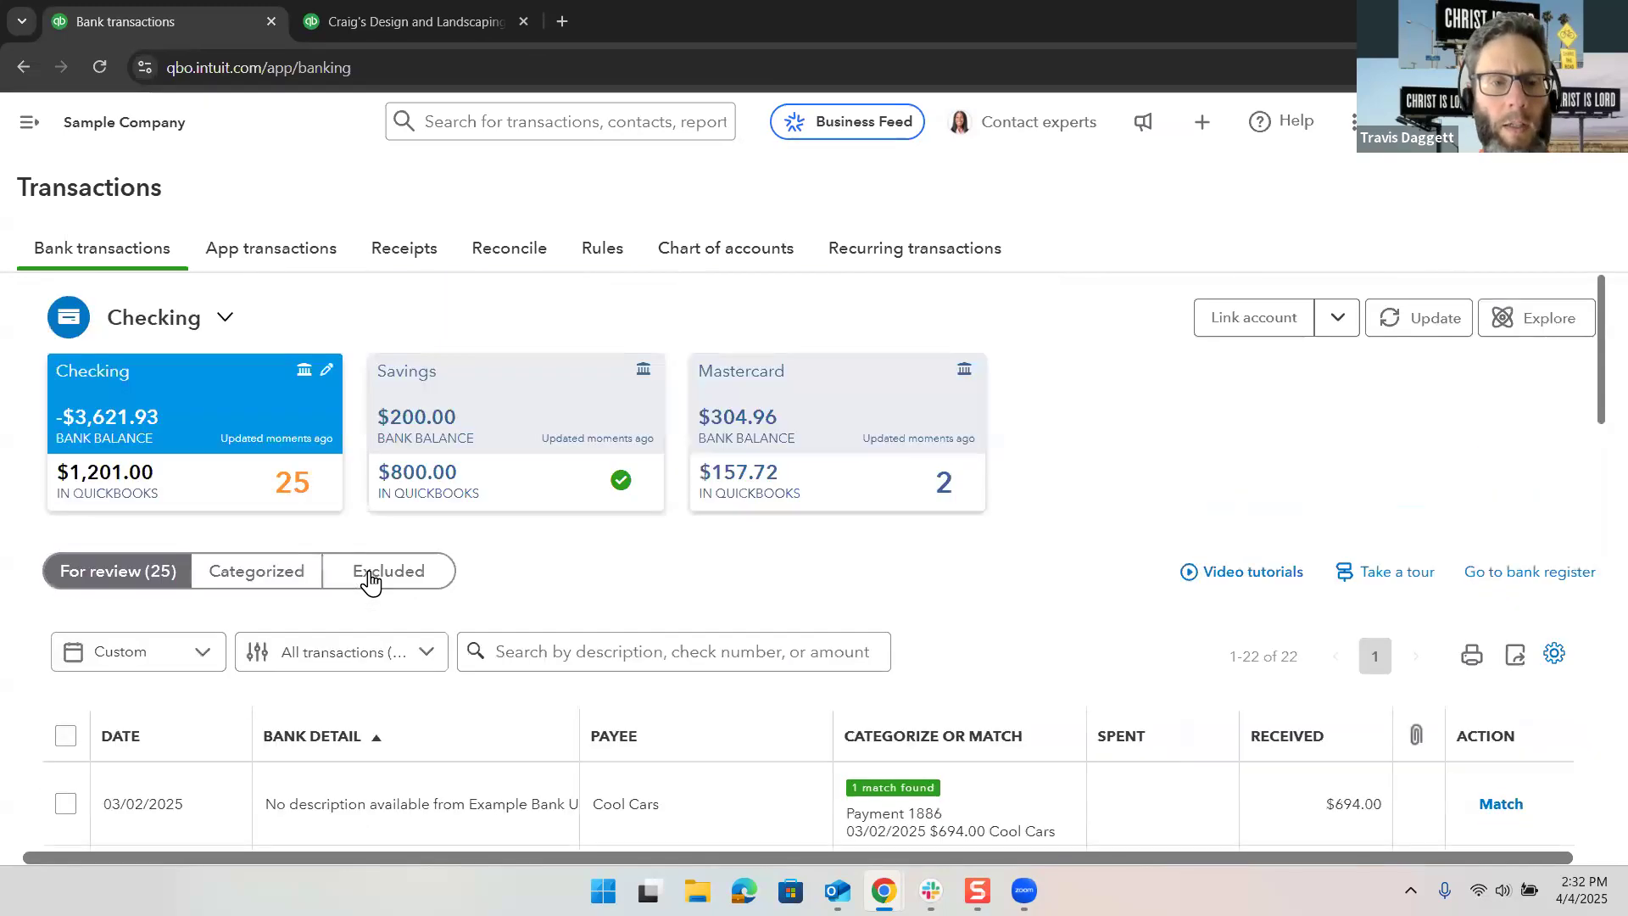
pyautogui.scroll(-4, 370, 582)
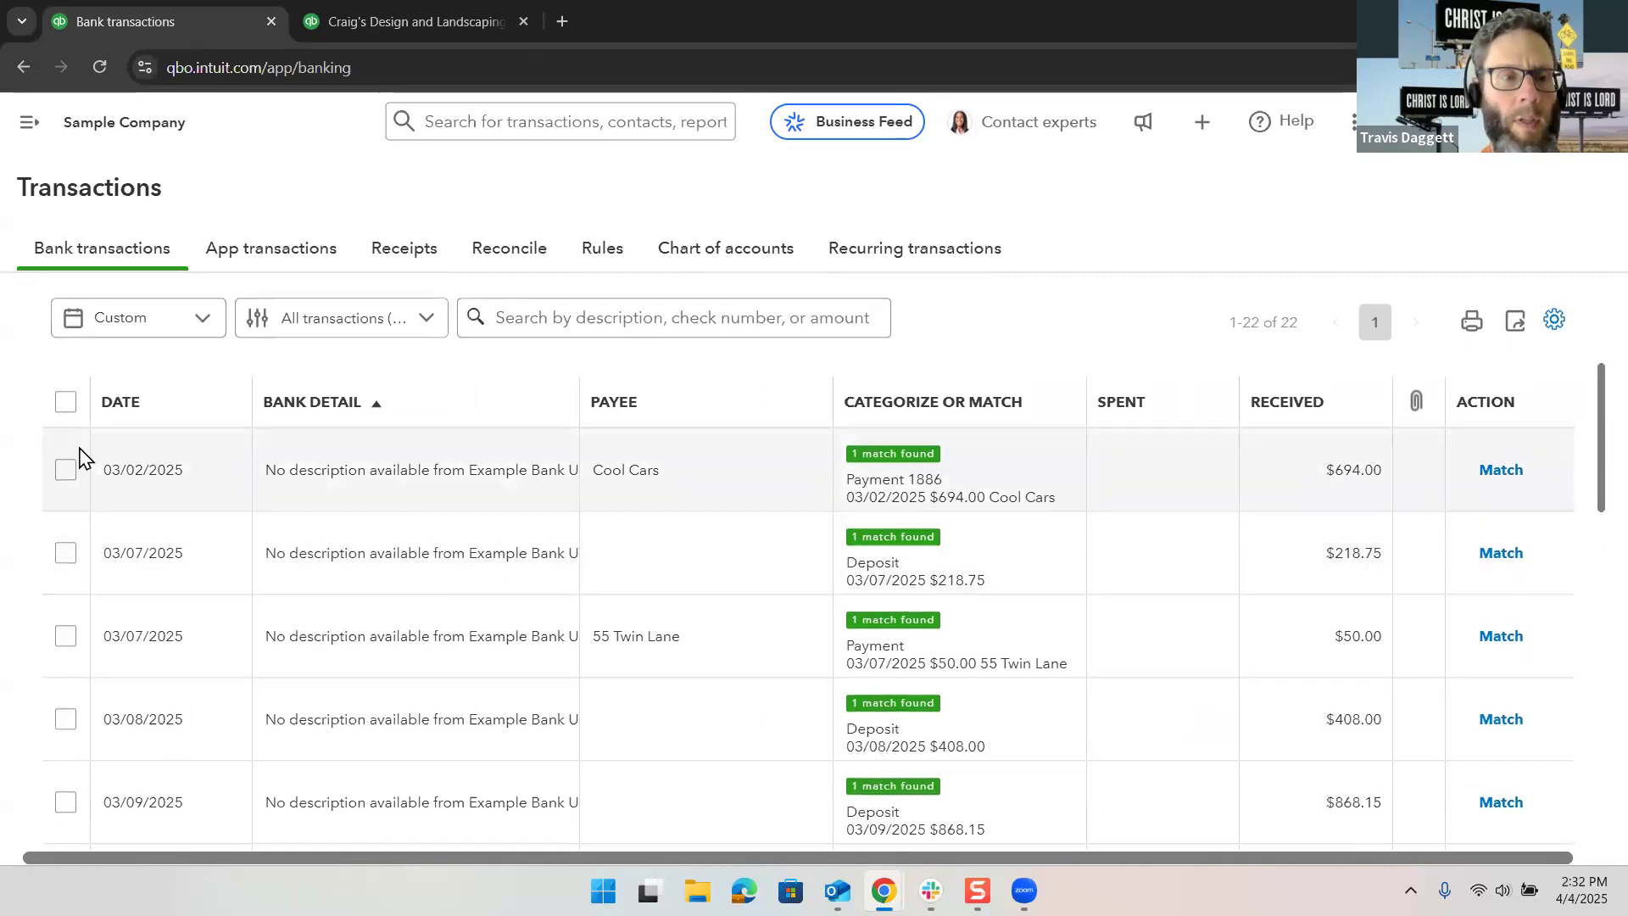
pyautogui.click(67, 469)
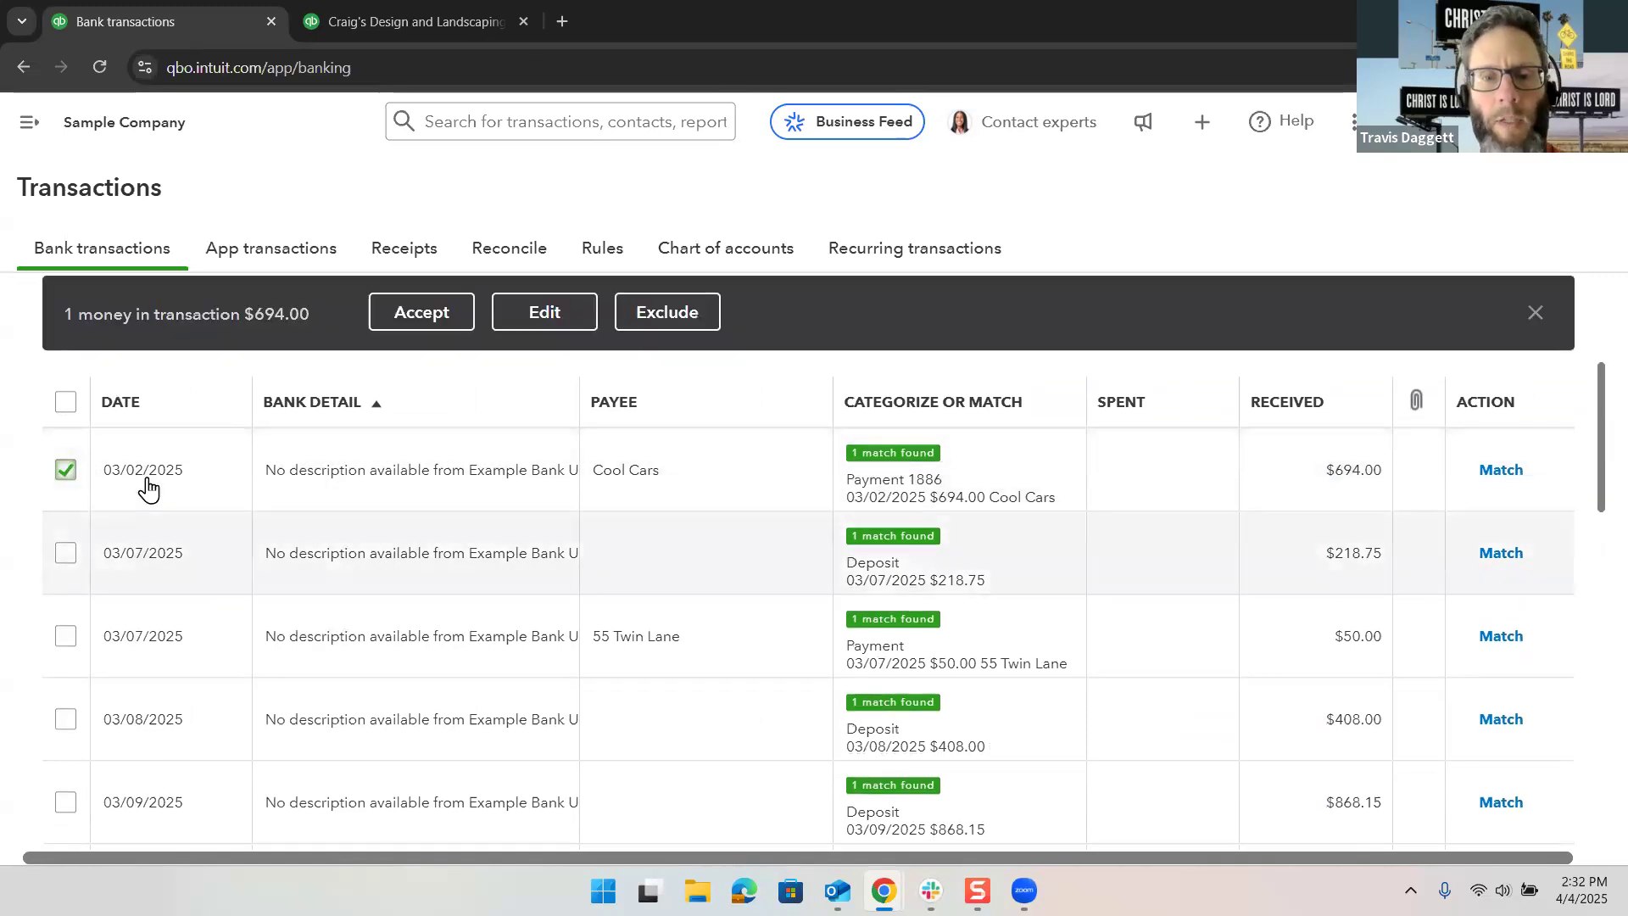
pyautogui.scroll(-3, 147, 490)
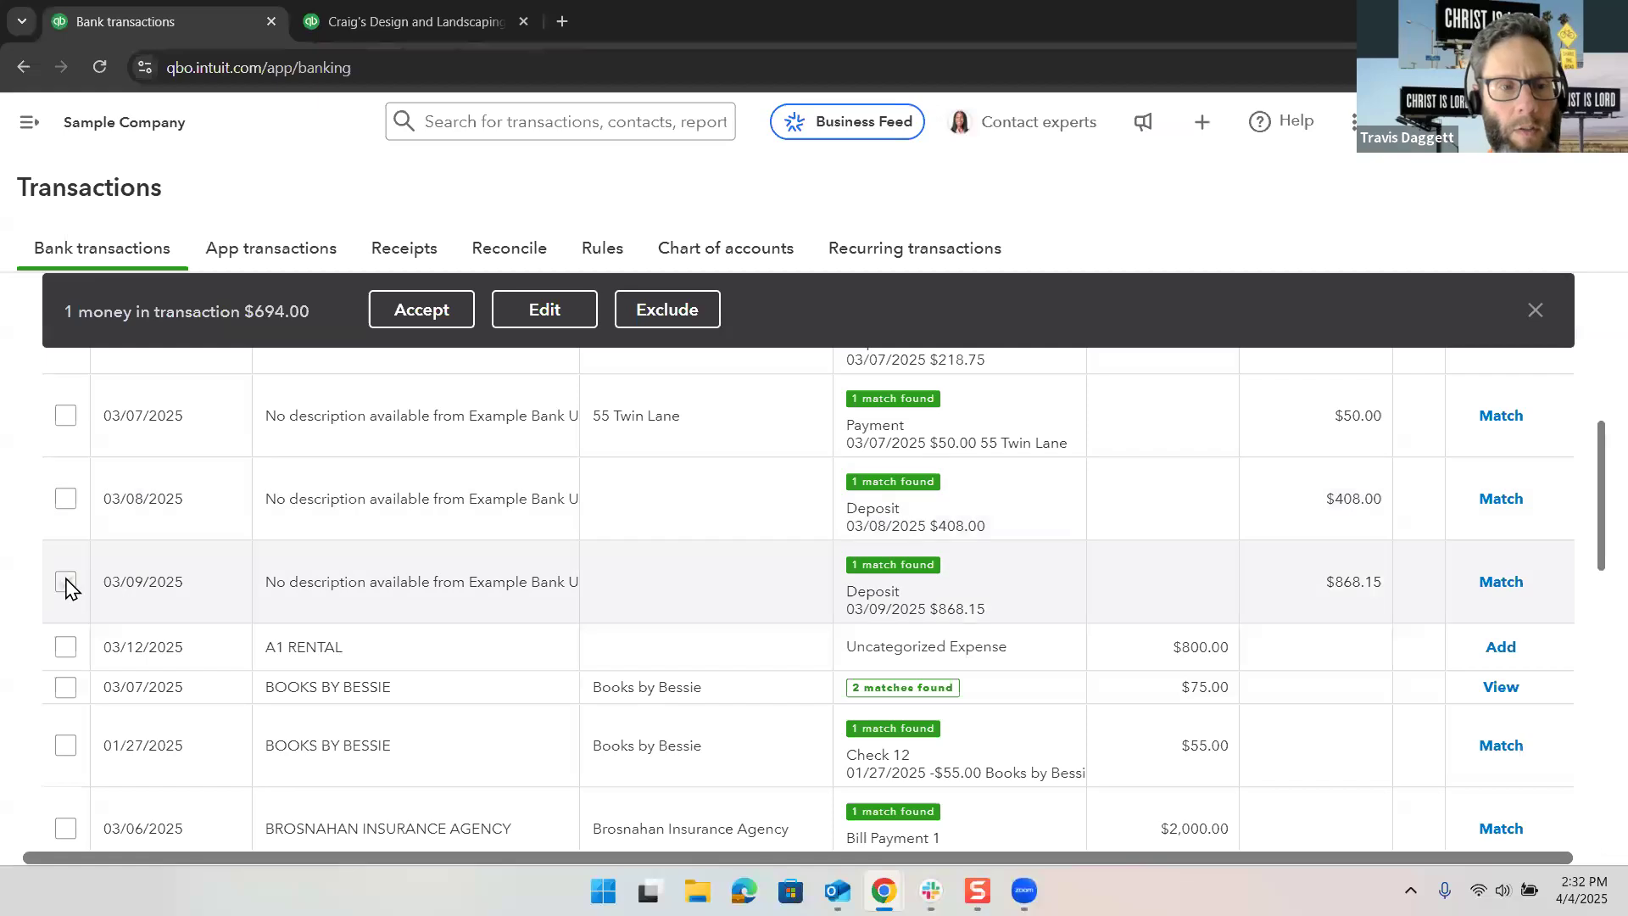
pyautogui.keyDown('shift'); pyautogui.click(67, 583); pyautogui.keyUp('shift')
# Step: Add the four consecutive single-match transactions from Brosnahan Insurance Agency through Hall Properties to the selection, leaving the 02/19/2025 Hicks Hardware row collapsed
pyautogui.scroll(-3, 244, 569)
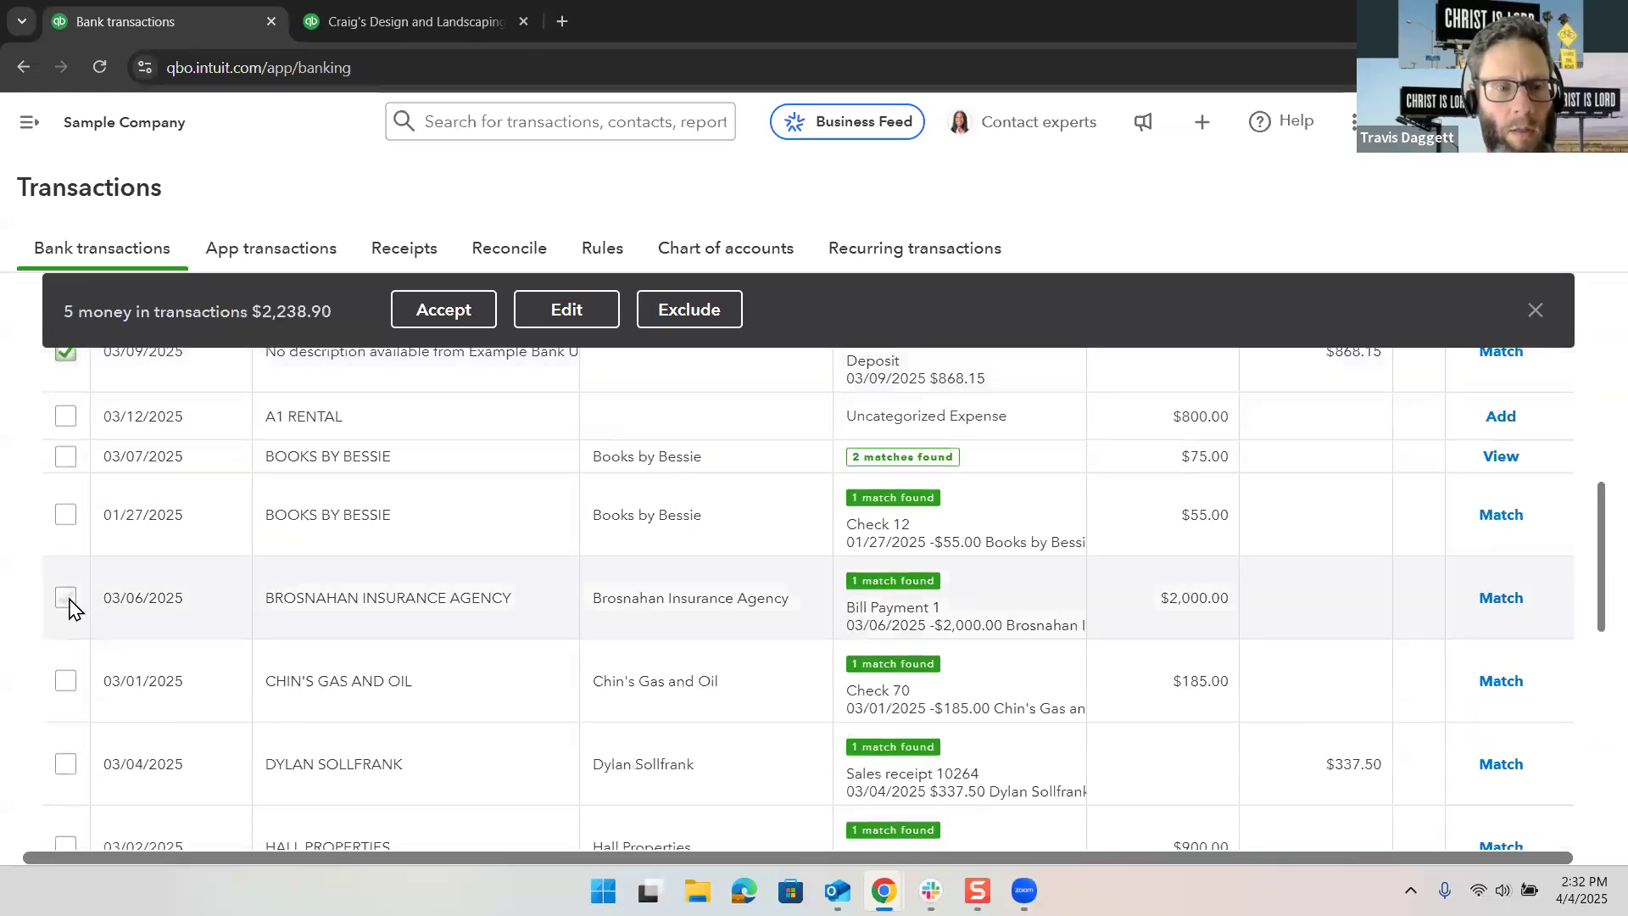
pyautogui.click(66, 597)
pyautogui.scroll(-4, 165, 602)
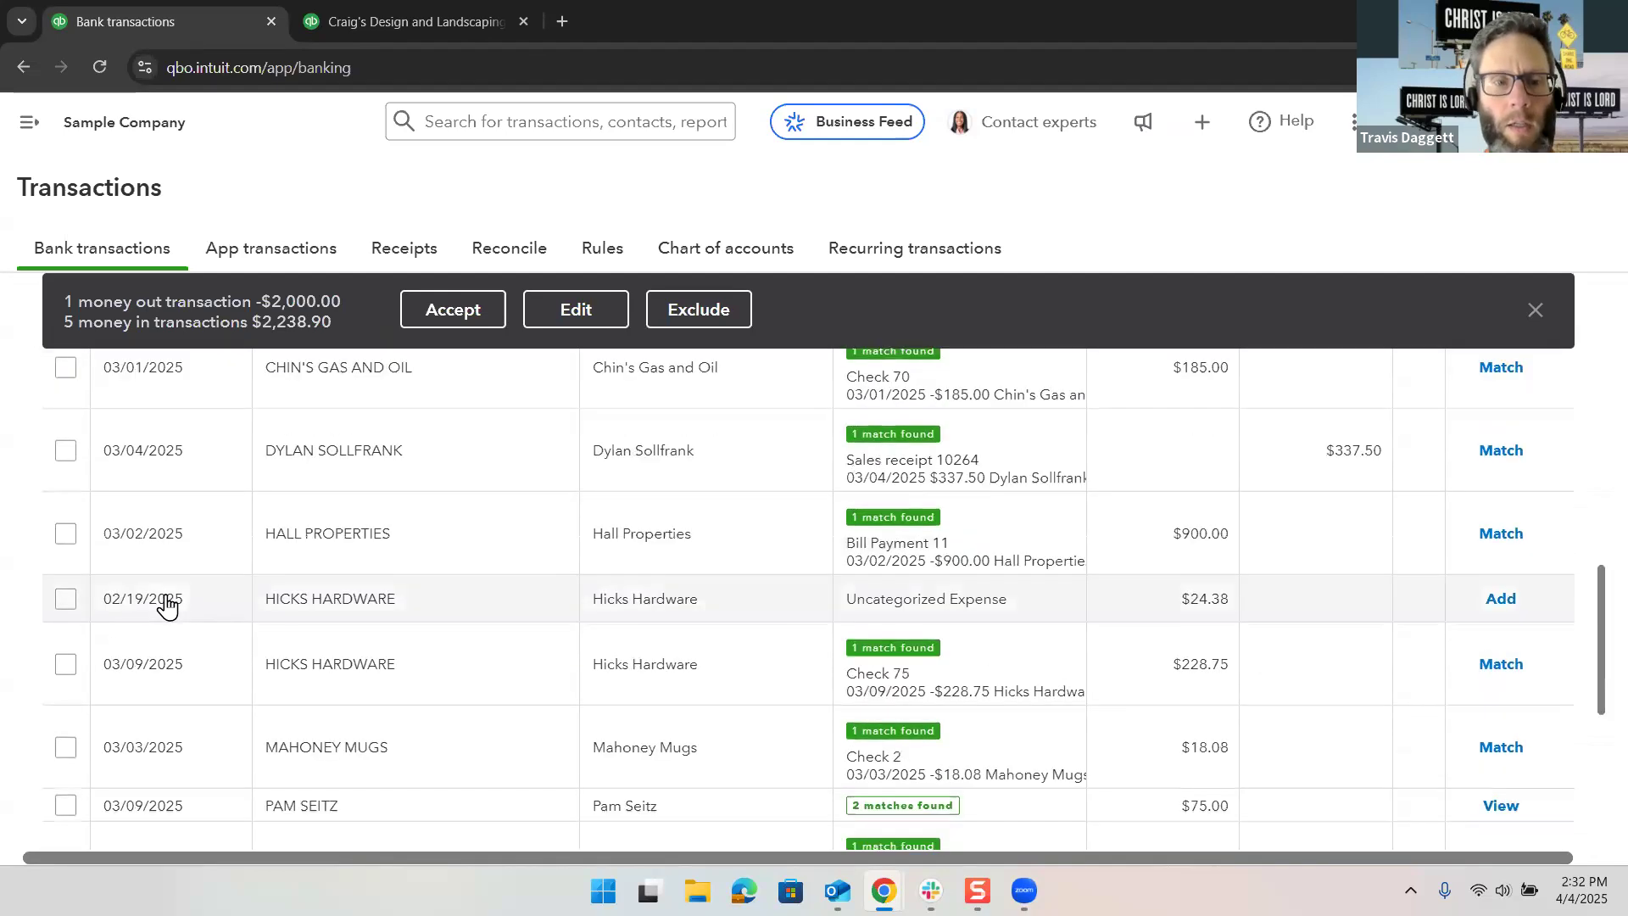
pyautogui.click(166, 605)
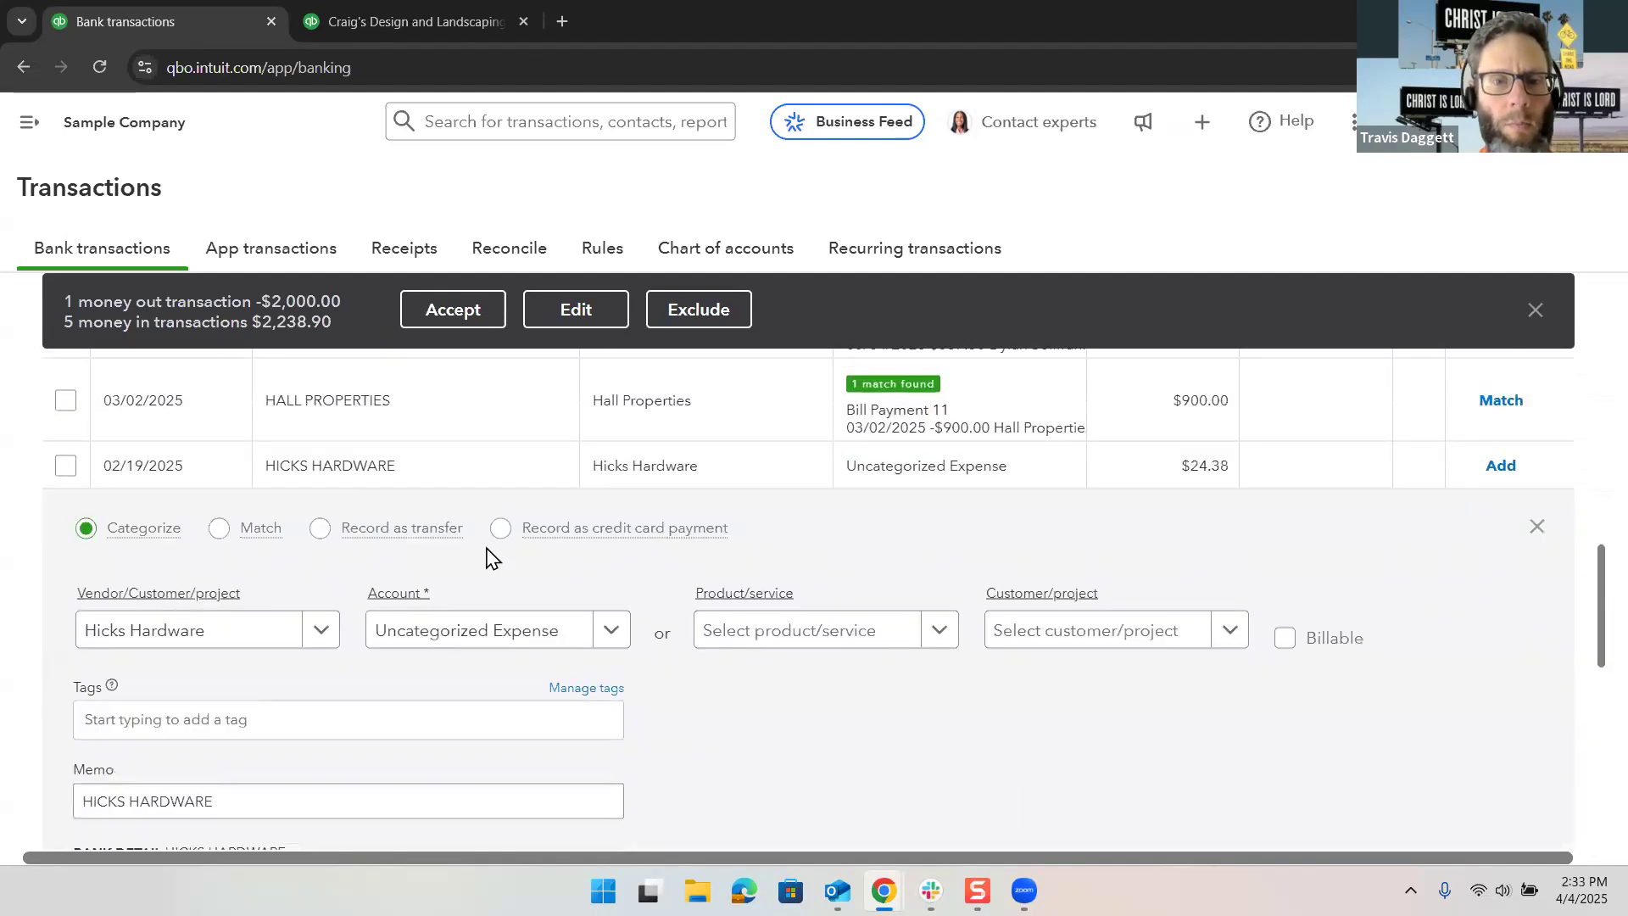
pyautogui.scroll(3, 487, 559)
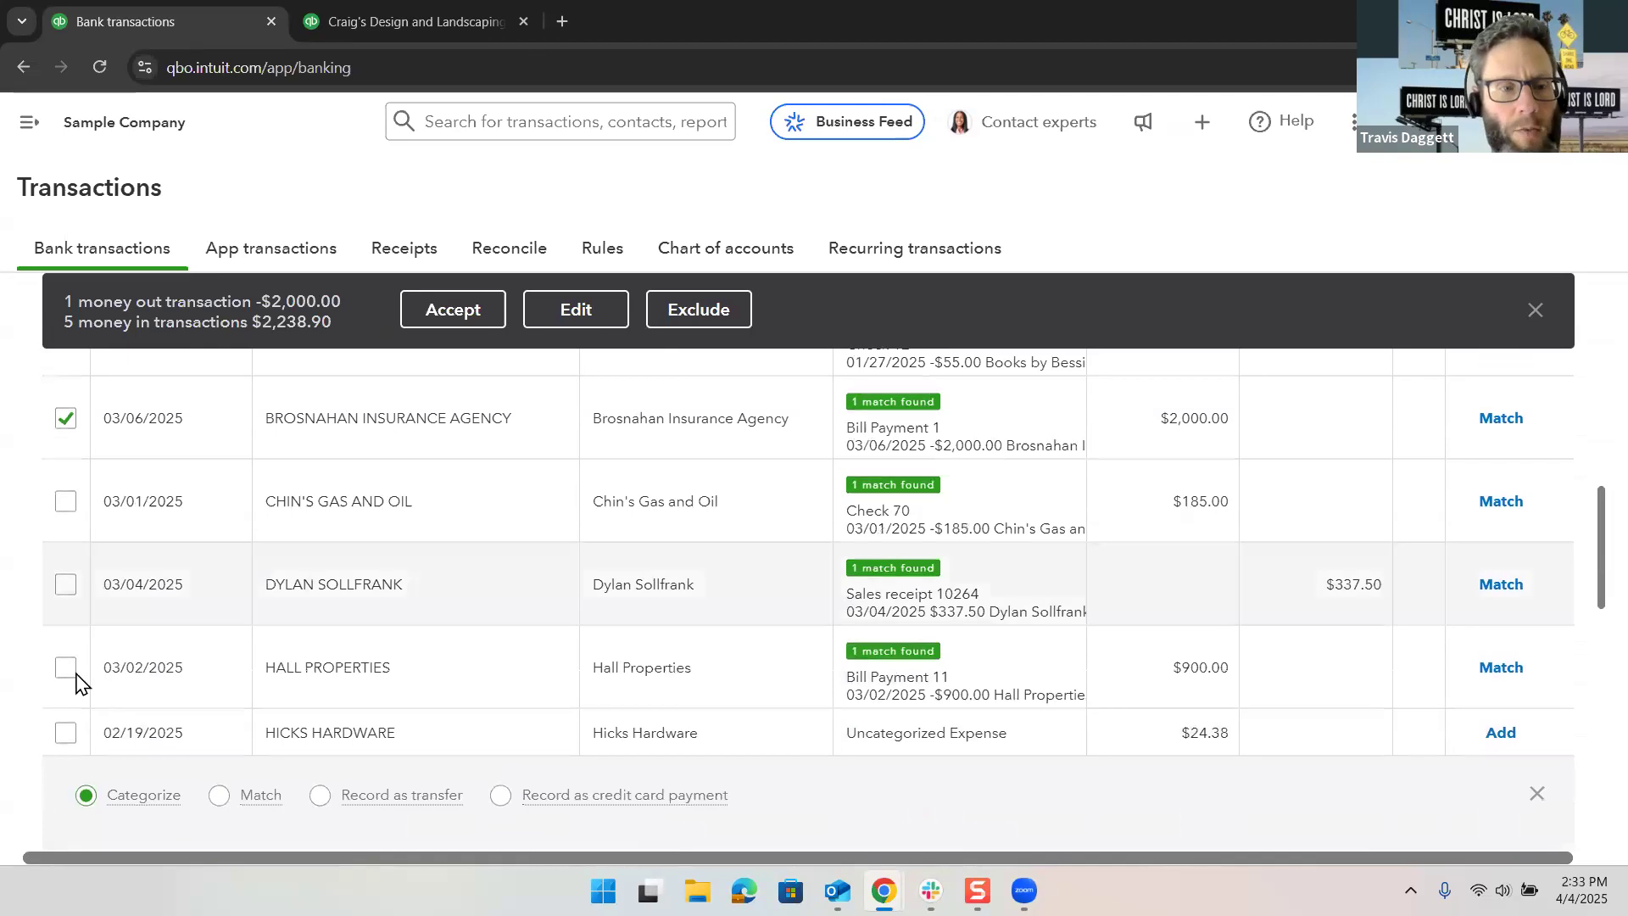
pyautogui.keyDown('shift'); pyautogui.click(66, 668); pyautogui.keyUp('shift')
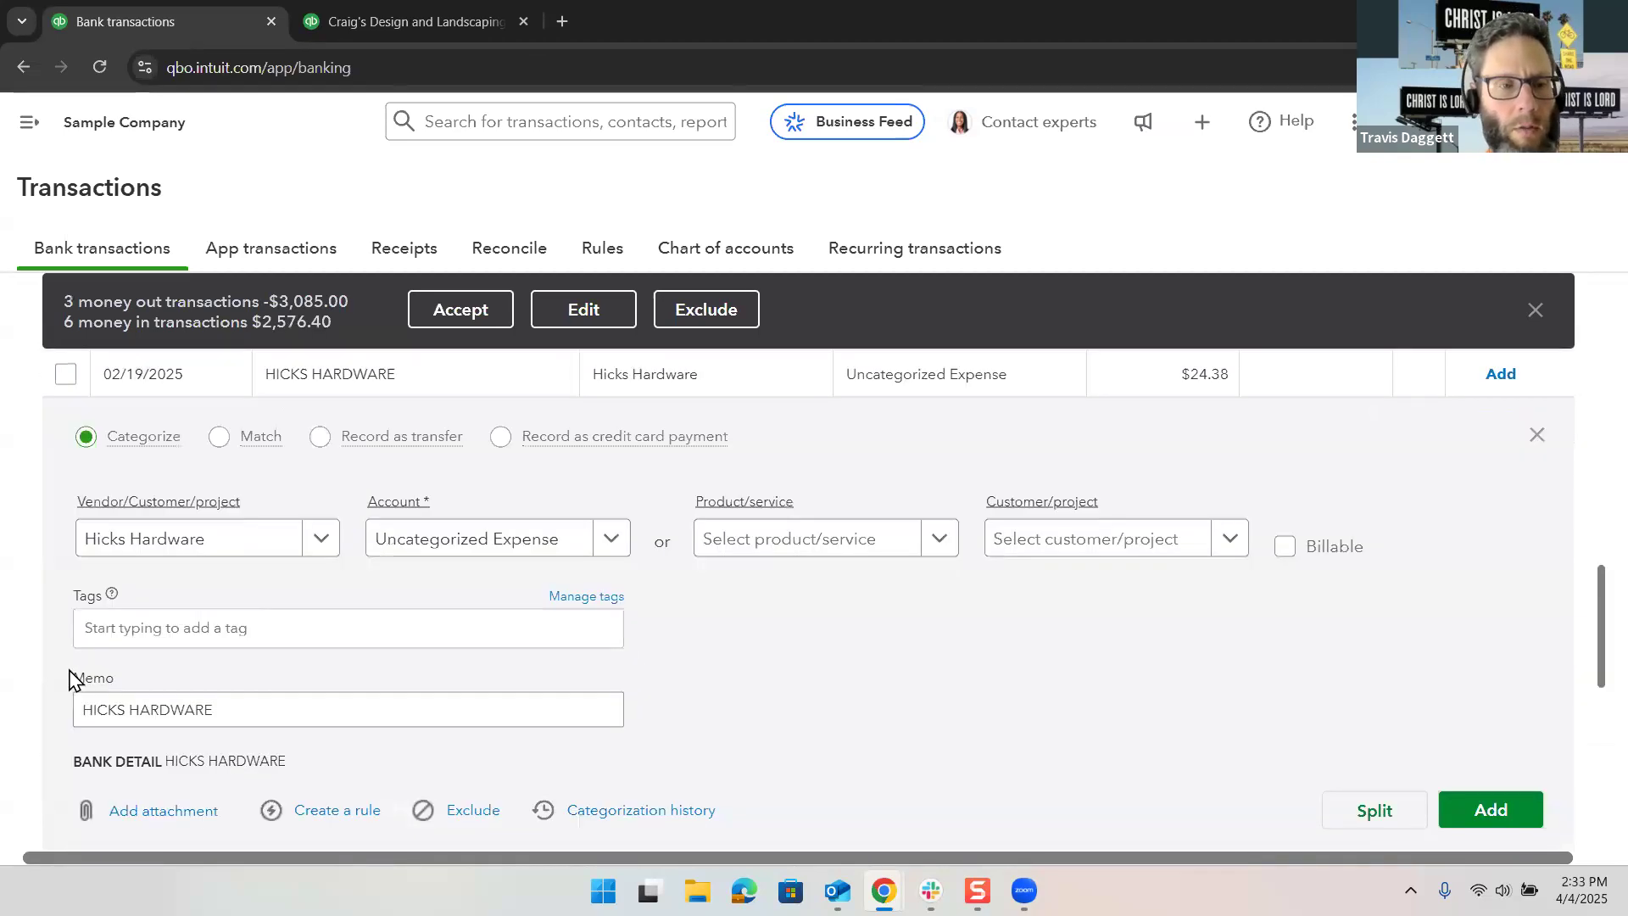
pyautogui.scroll(4, 113, 645)
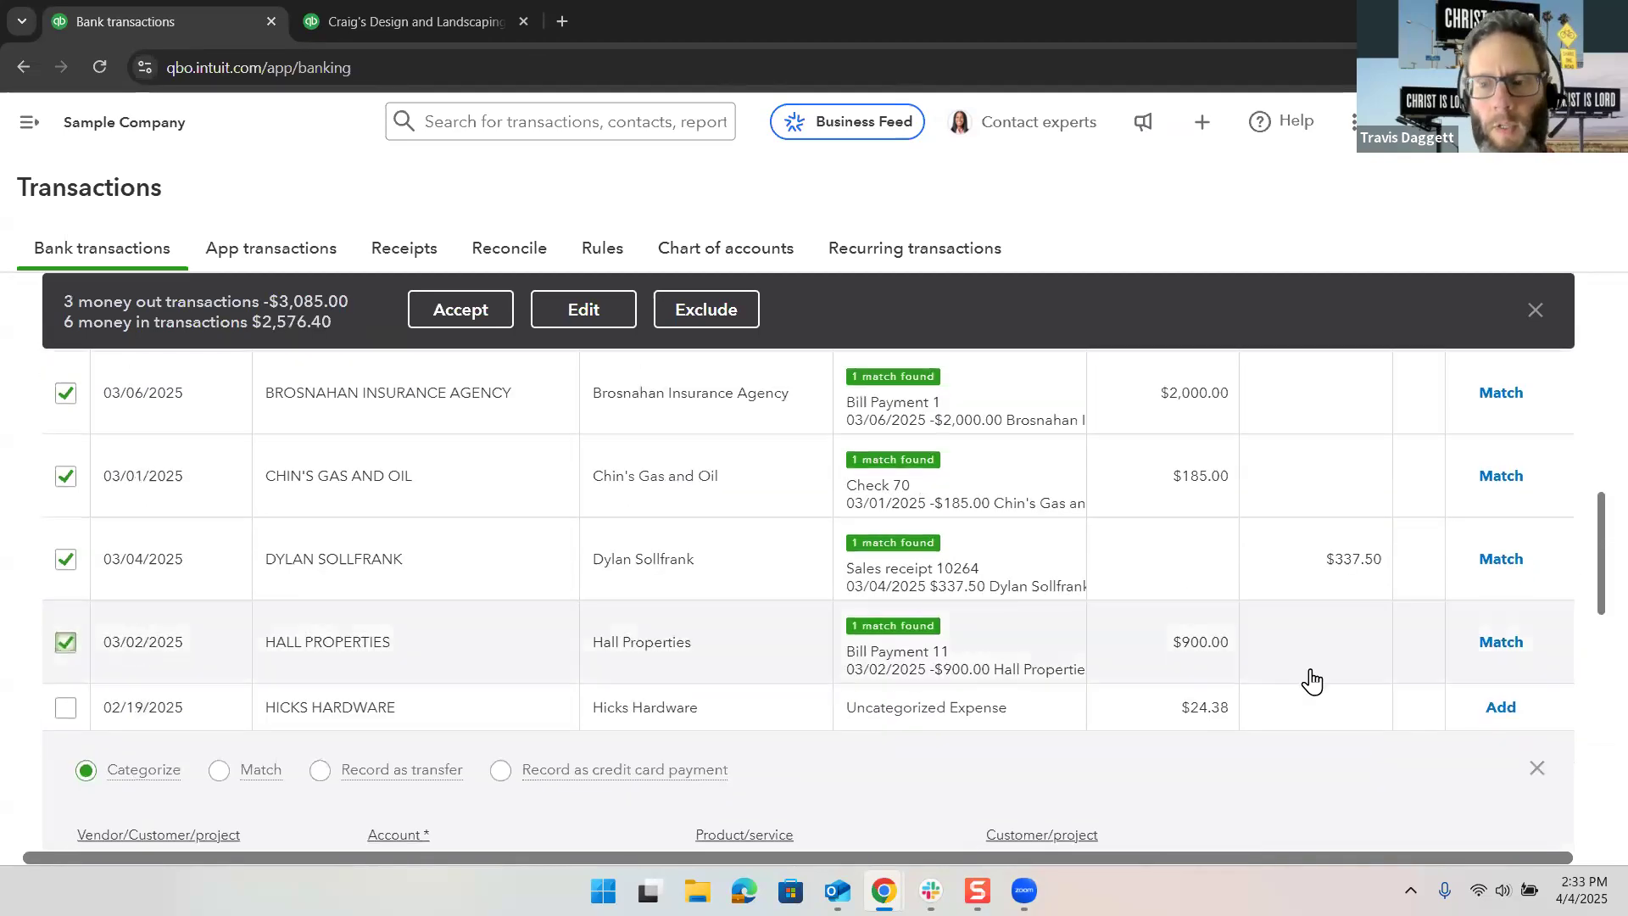
pyautogui.click(1536, 768)
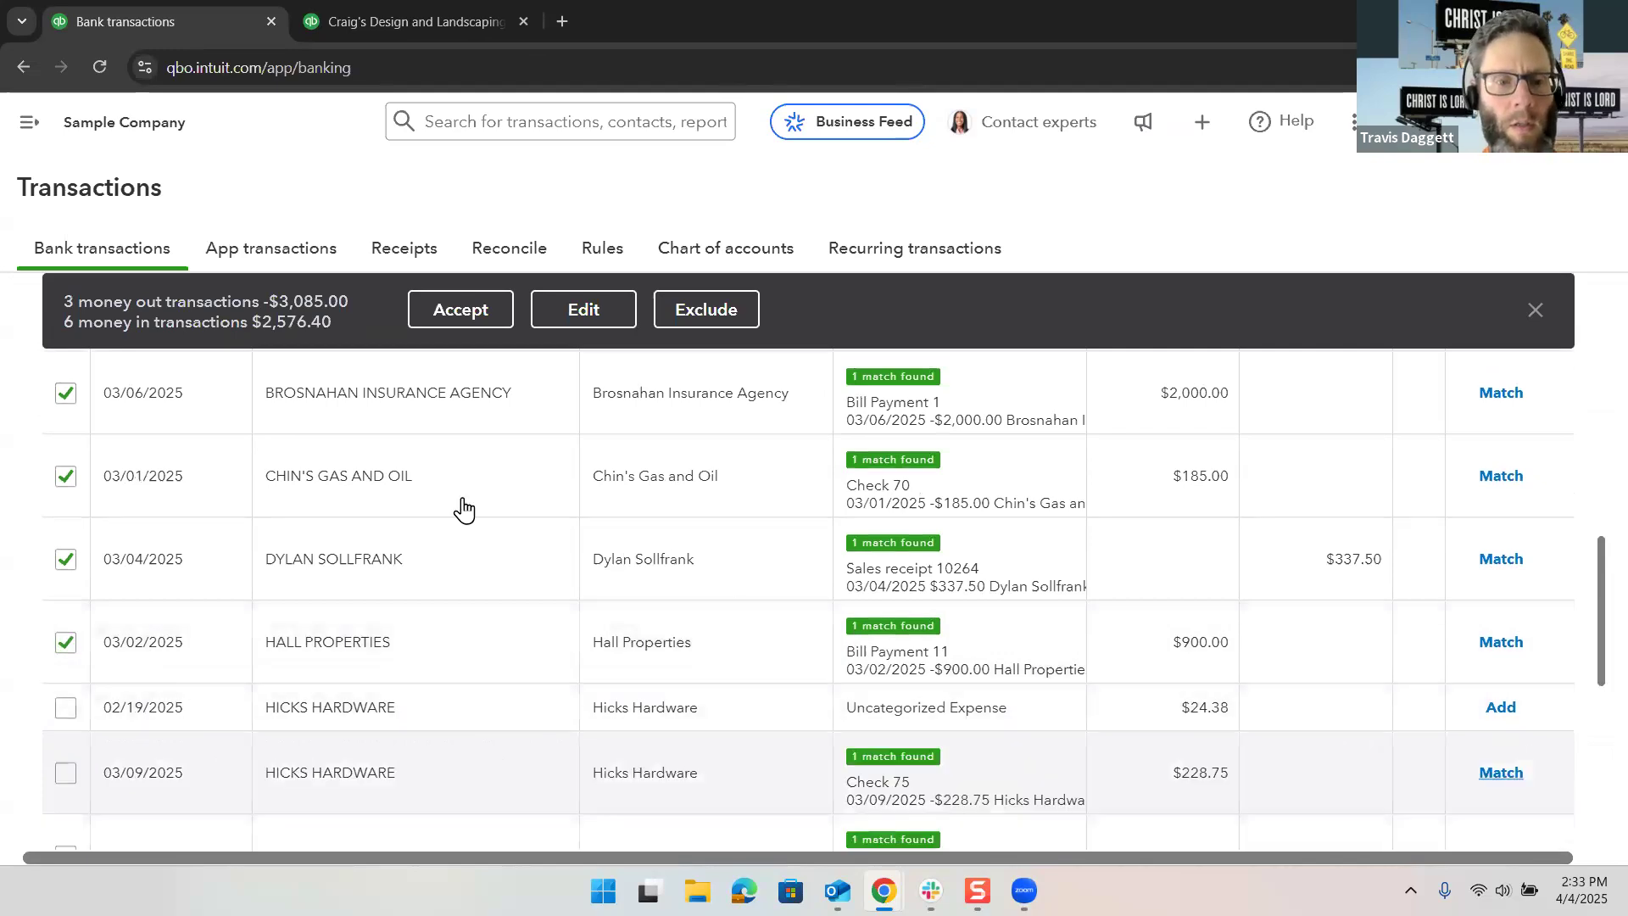
# Step: Add the single-match 03/09/2025 Hicks Hardware, Mahoney Mugs, PG&E, and Pye's Cakes transactions to the selection
pyautogui.scroll(-3, 464, 509)
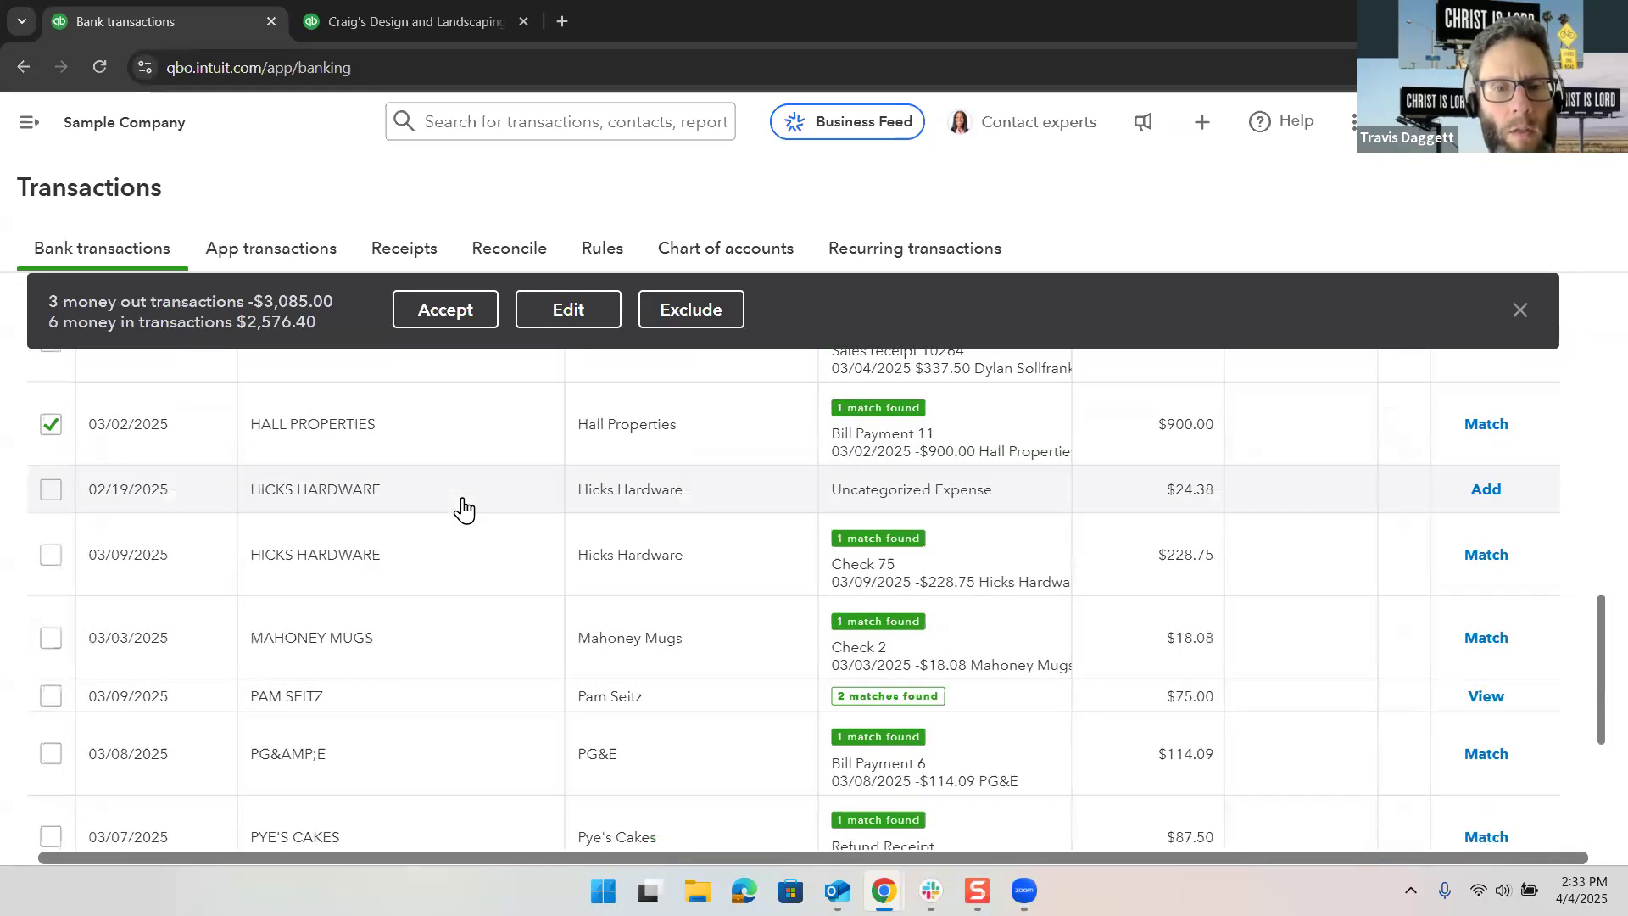
pyautogui.click(51, 556)
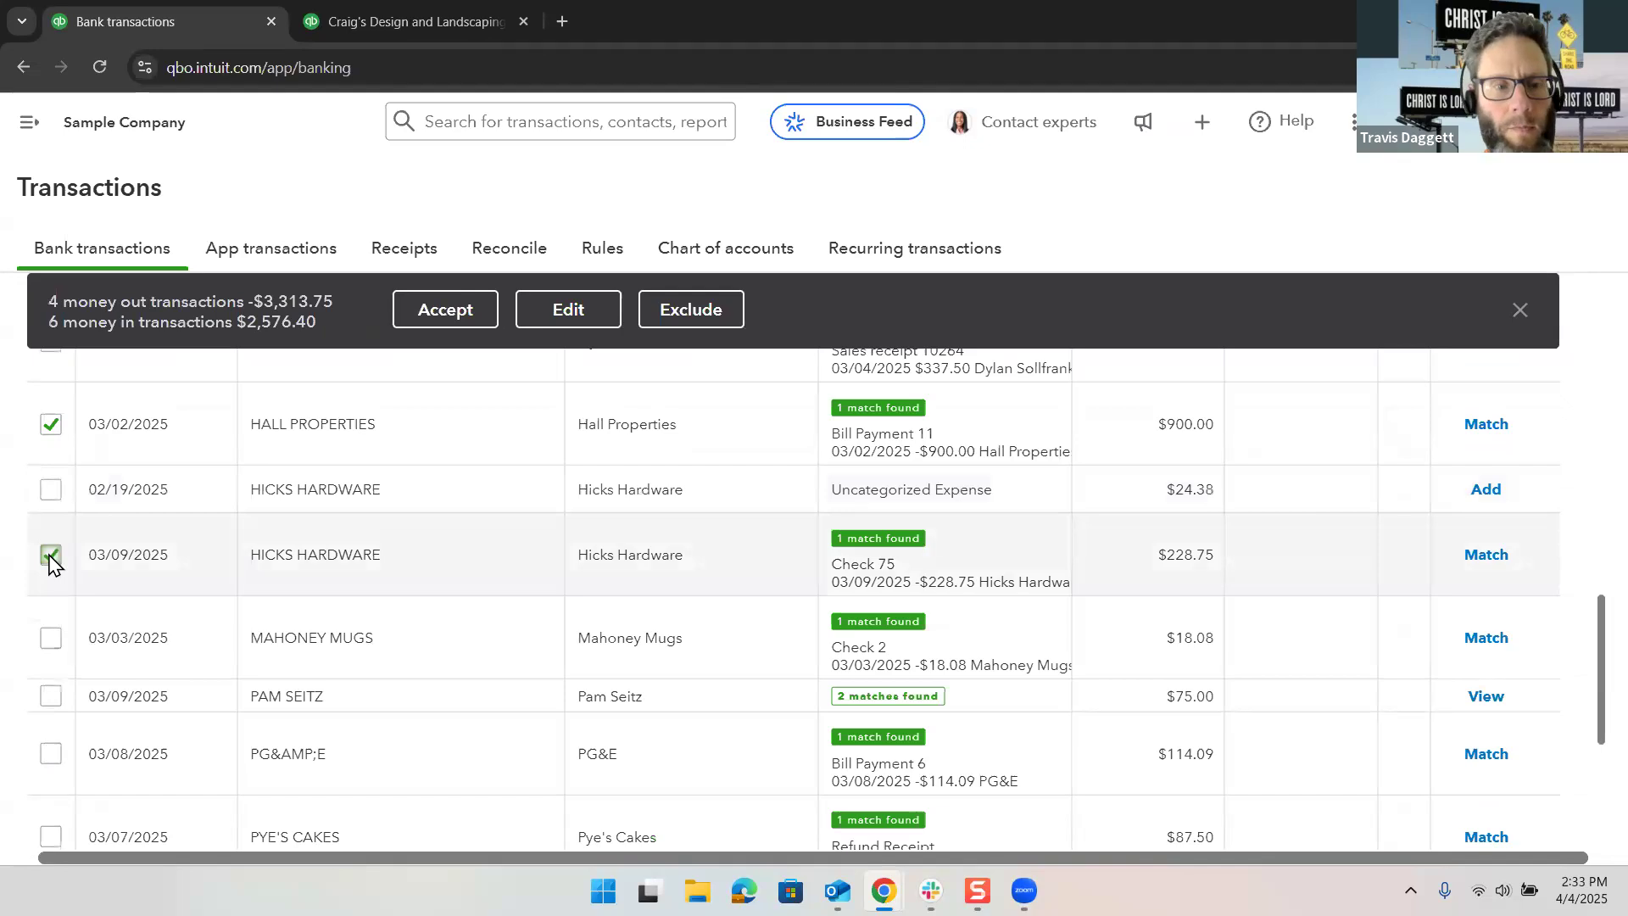
pyautogui.scroll(-1, 52, 594)
pyautogui.click(50, 587)
pyautogui.scroll(-1, 51, 605)
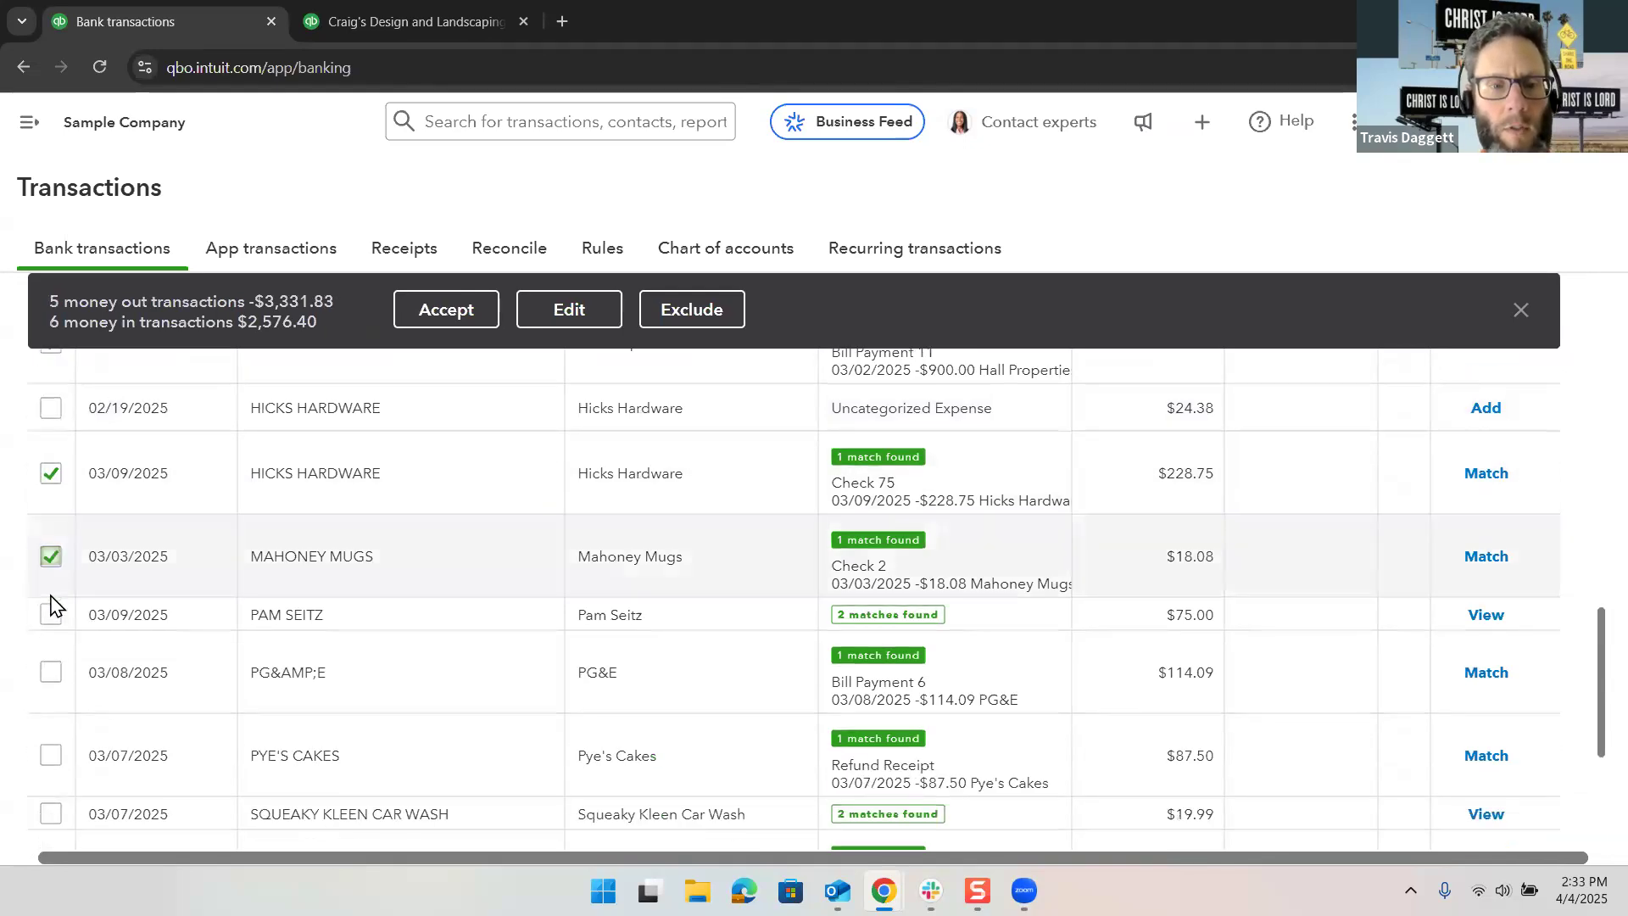
pyautogui.scroll(-2, 50, 607)
pyautogui.click(51, 496)
pyautogui.click(51, 577)
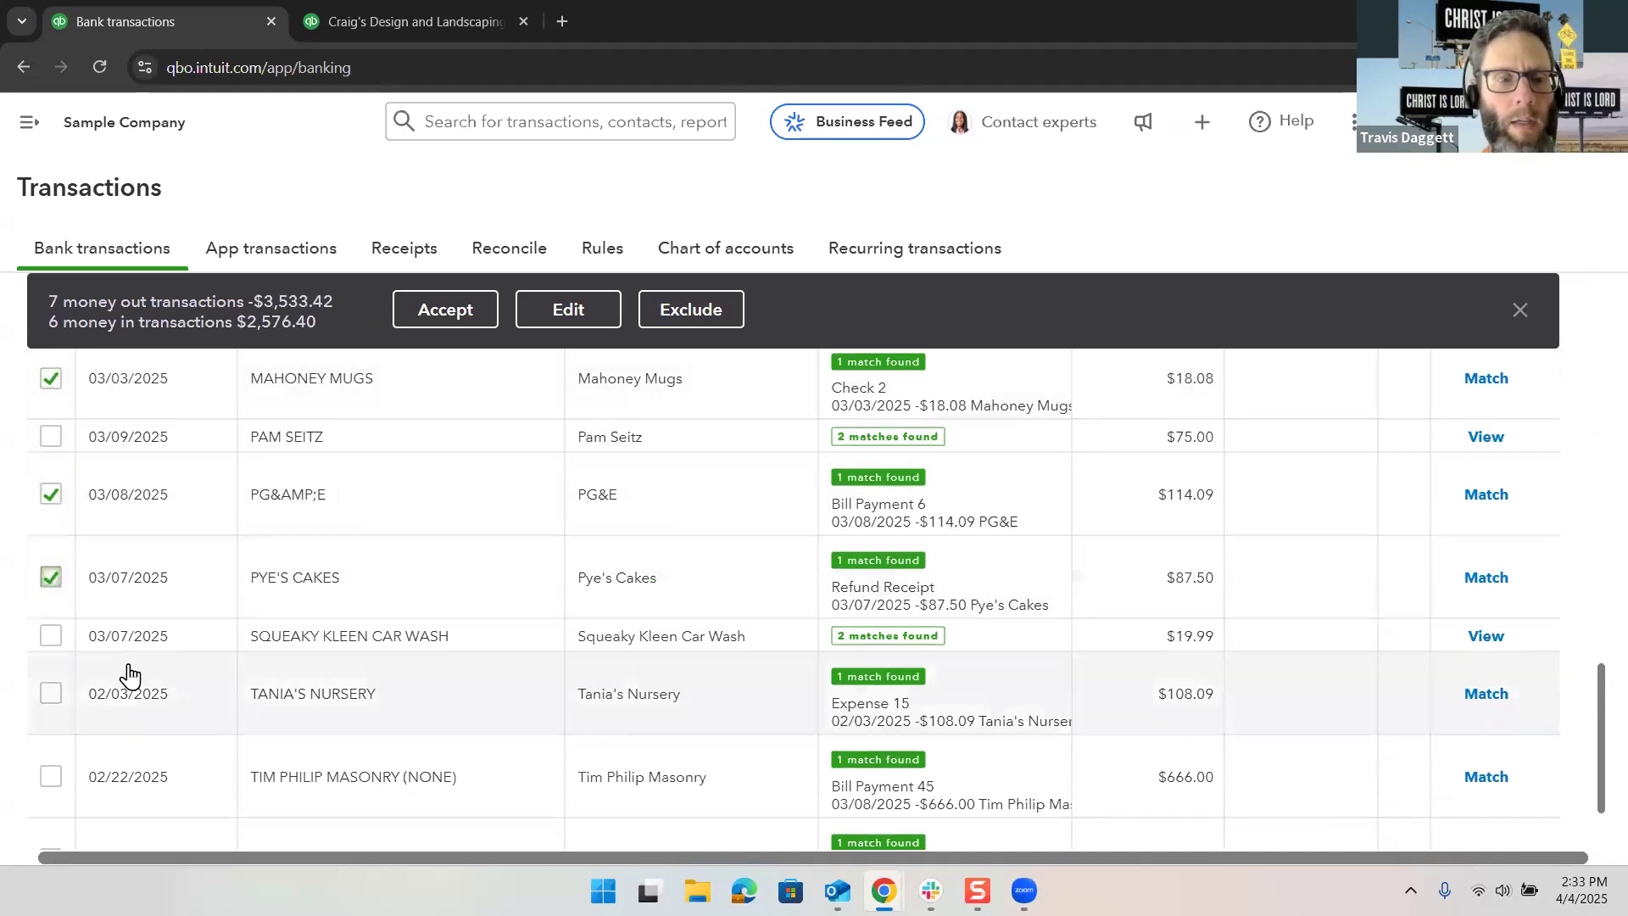
# Step: Add Tania's Nursery, Tim Philip Masonry, and the $103.55 customer payment to the selection, and accept all selected Checking matches as a batch
pyautogui.scroll(-2, 129, 674)
pyautogui.click(51, 563)
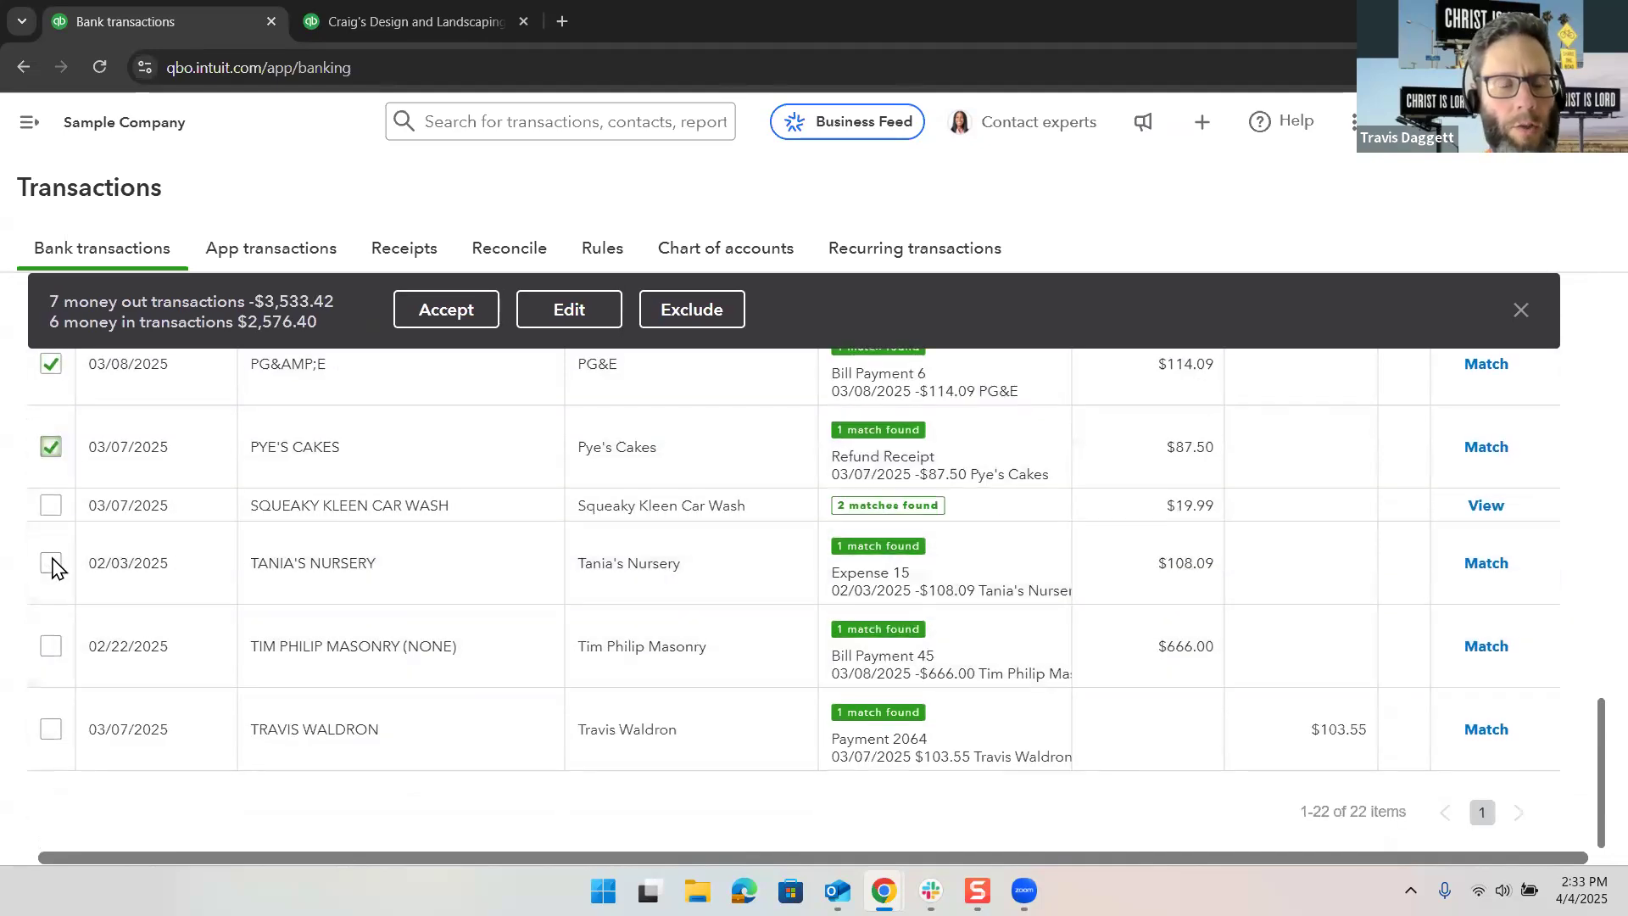
pyautogui.click(50, 648)
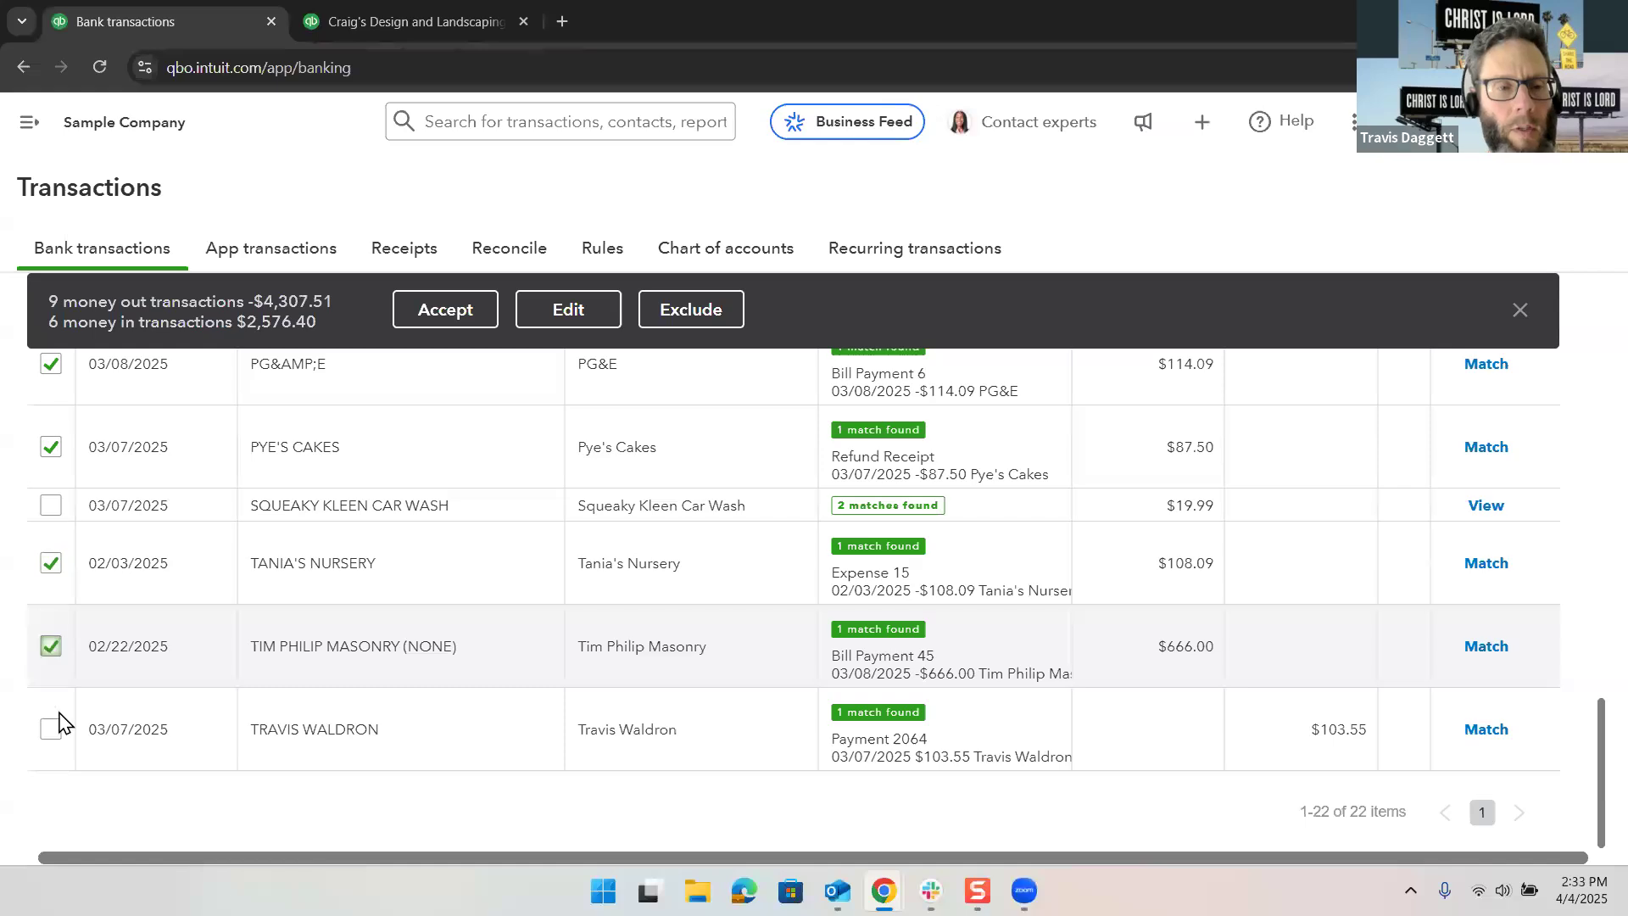
pyautogui.click(53, 733)
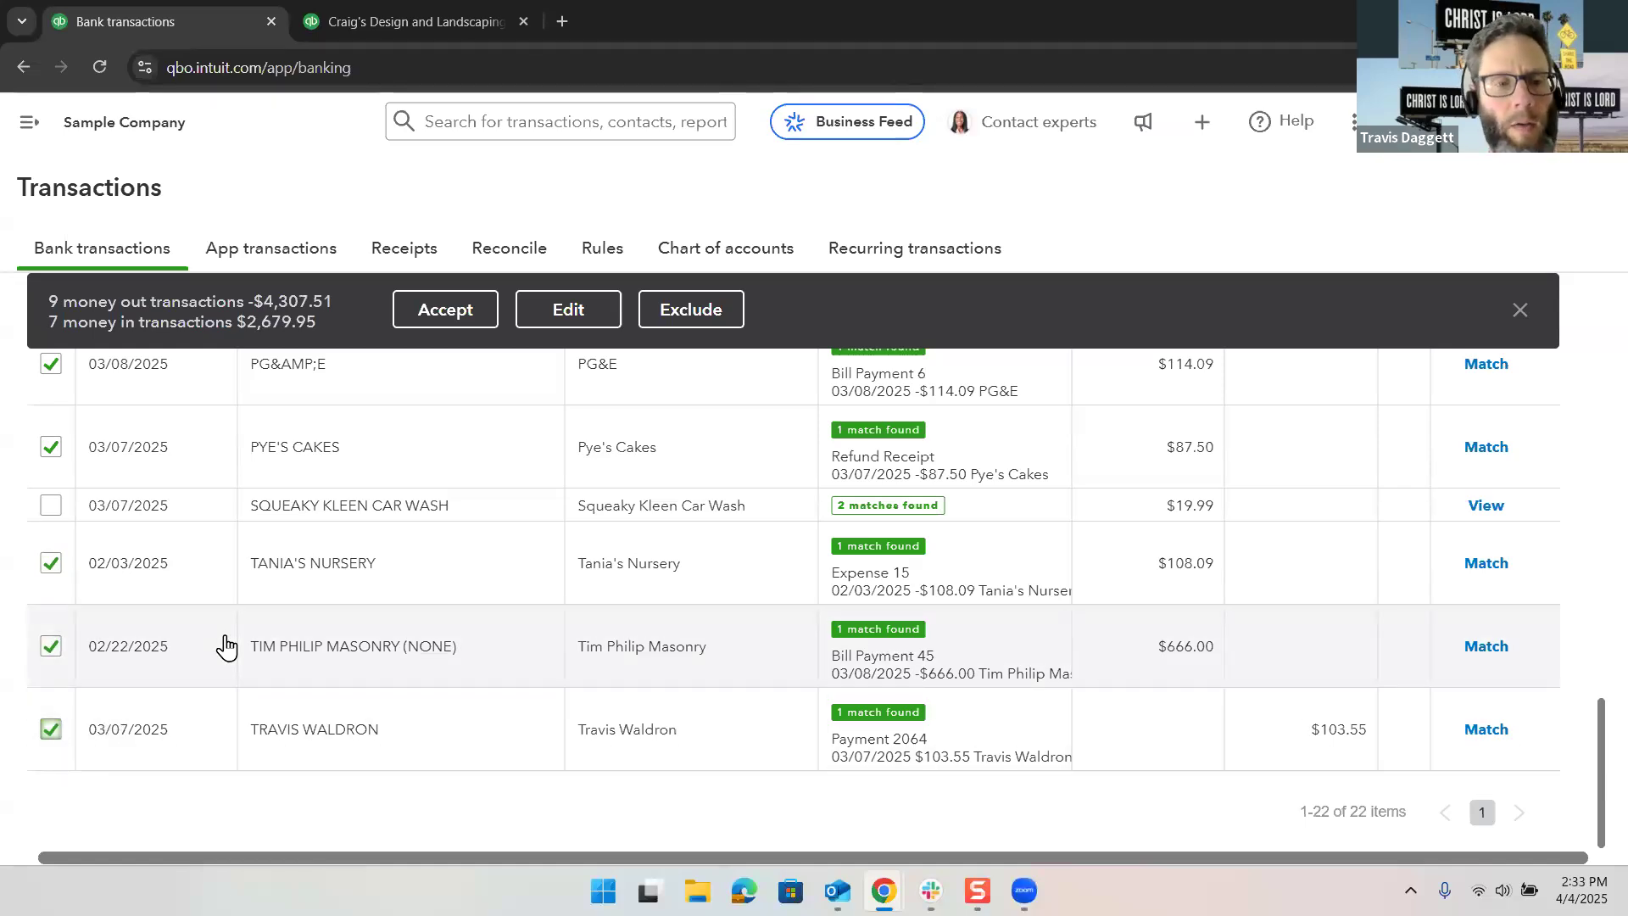
pyautogui.click(434, 310)
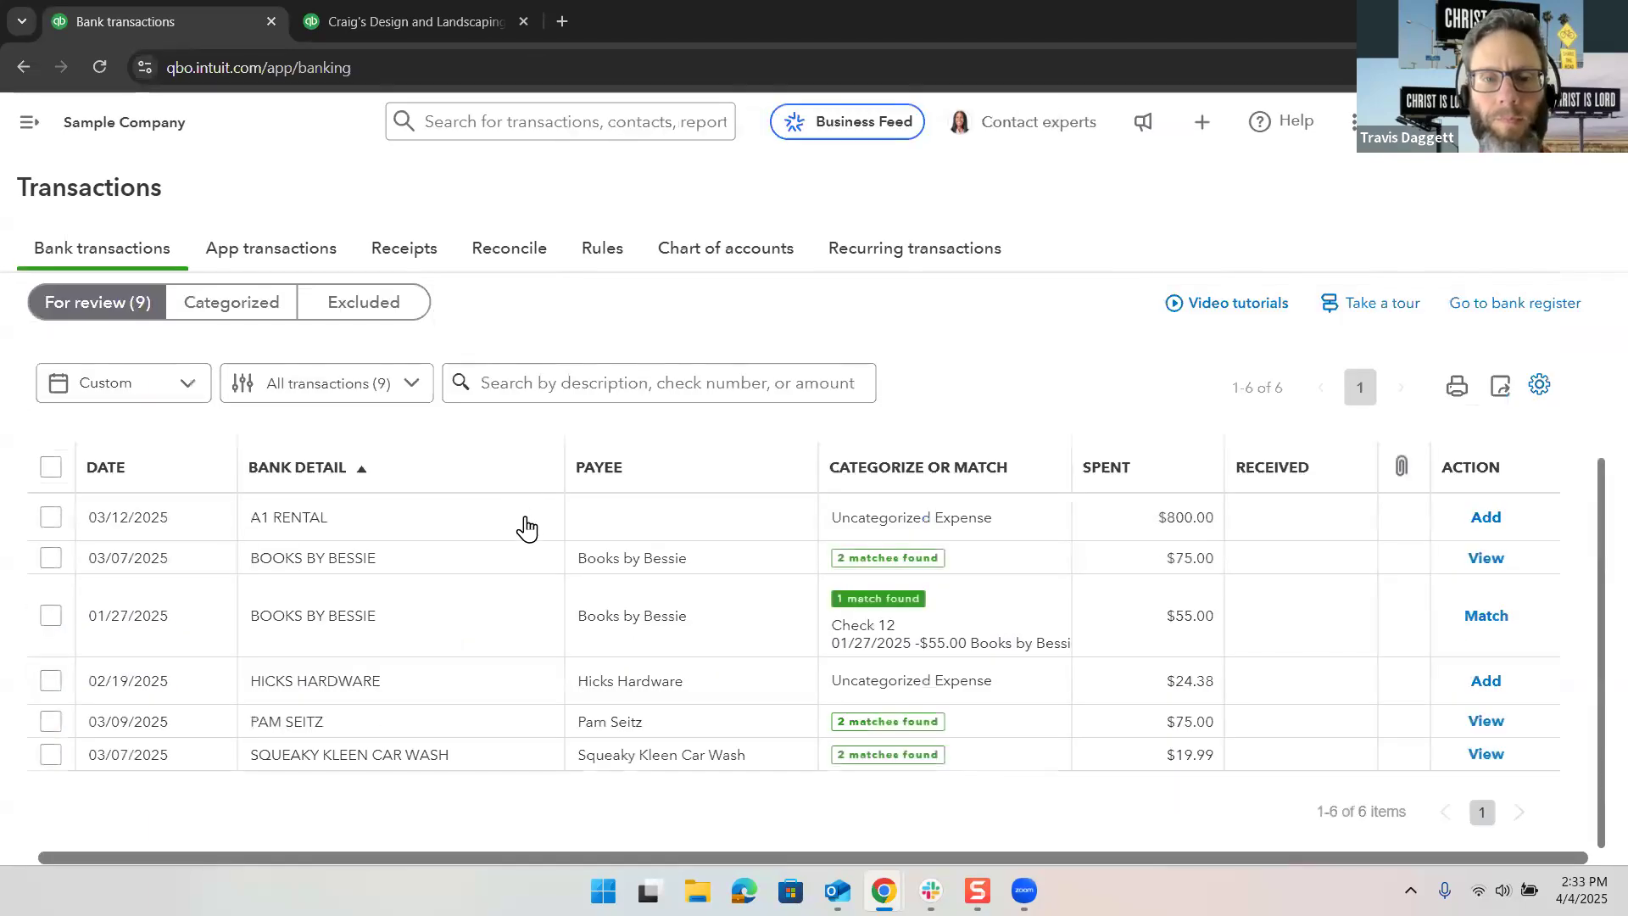
# Step: Create a new vendor named A1 Rental from the payee field of the $800.00 A1 RENTAL transaction dated 03/12/2025
pyautogui.click(447, 532)
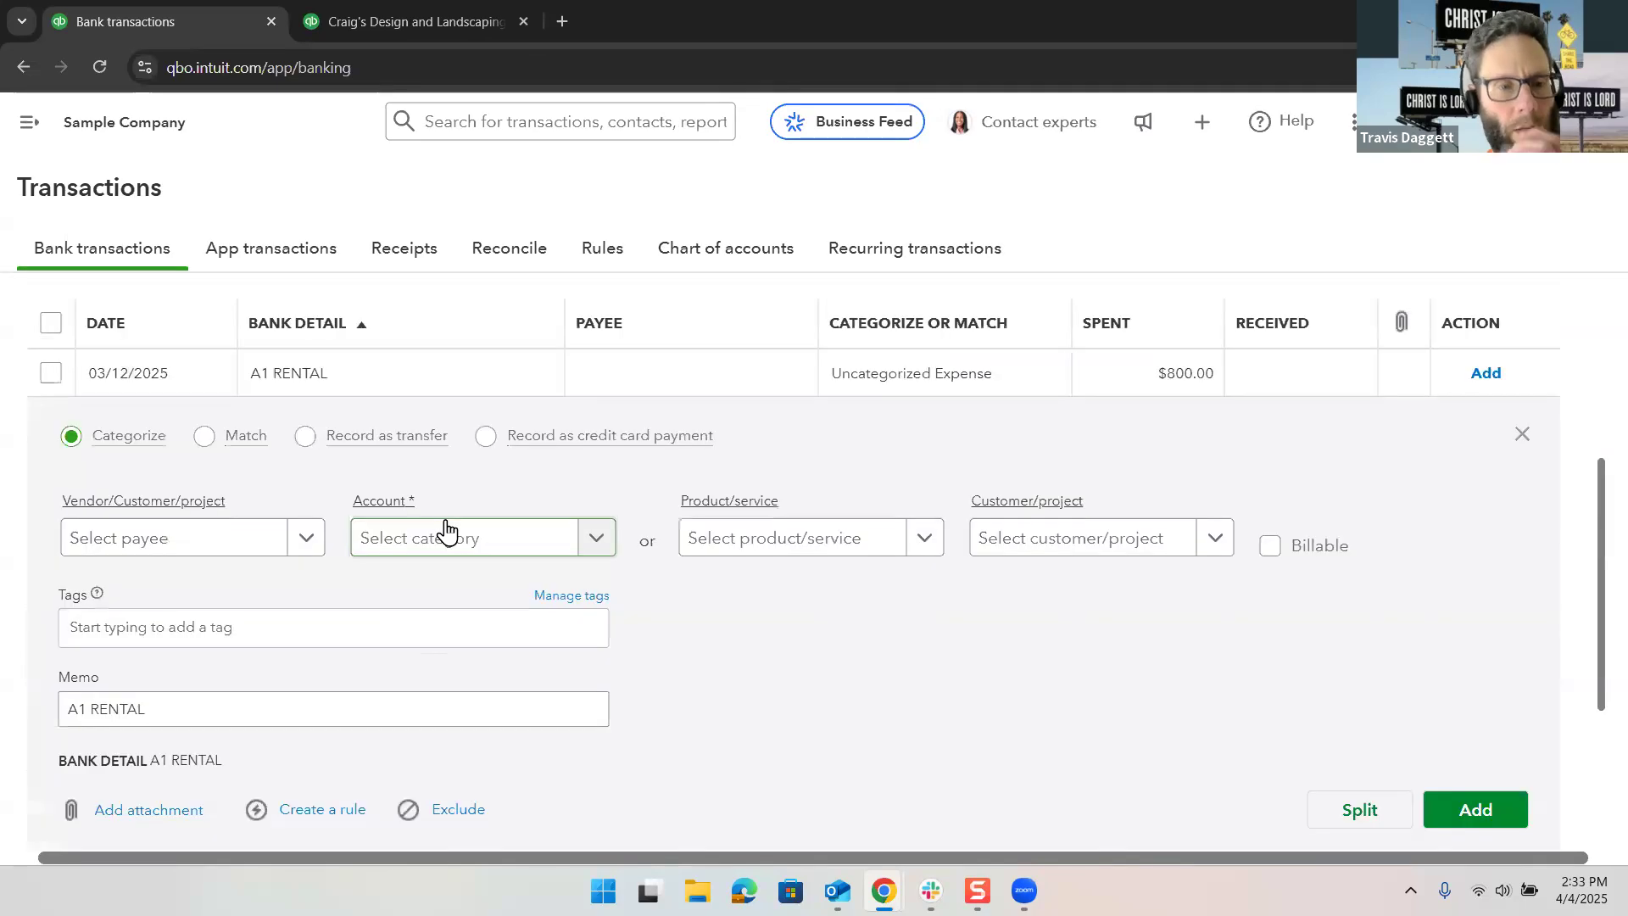
pyautogui.click(219, 545)
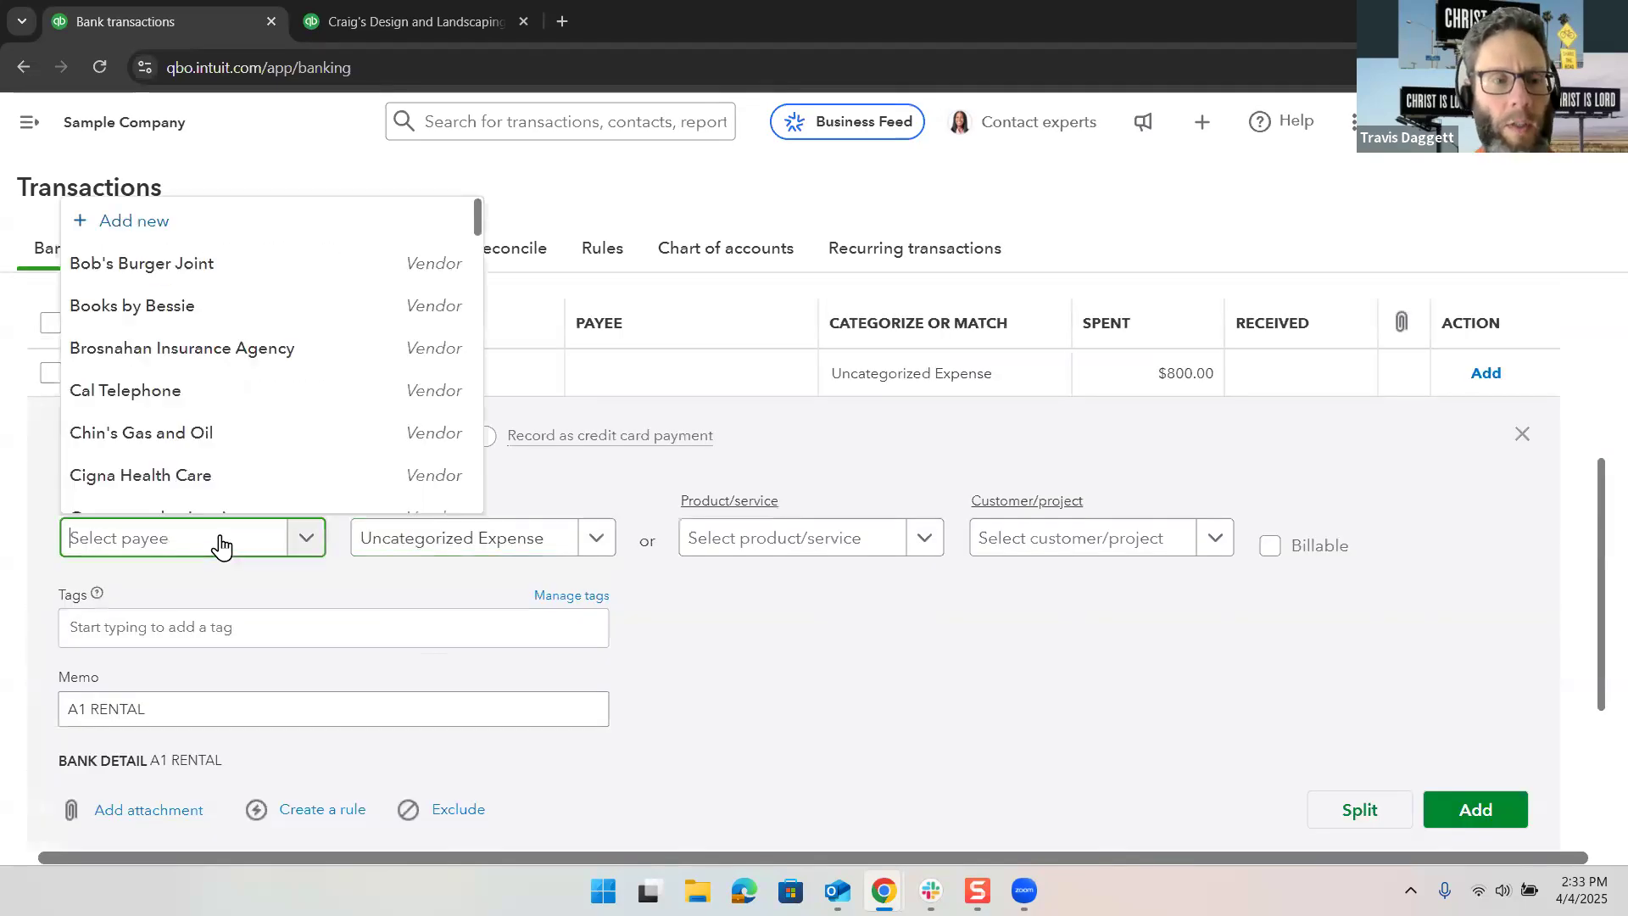
pyautogui.write('A1 Rental')
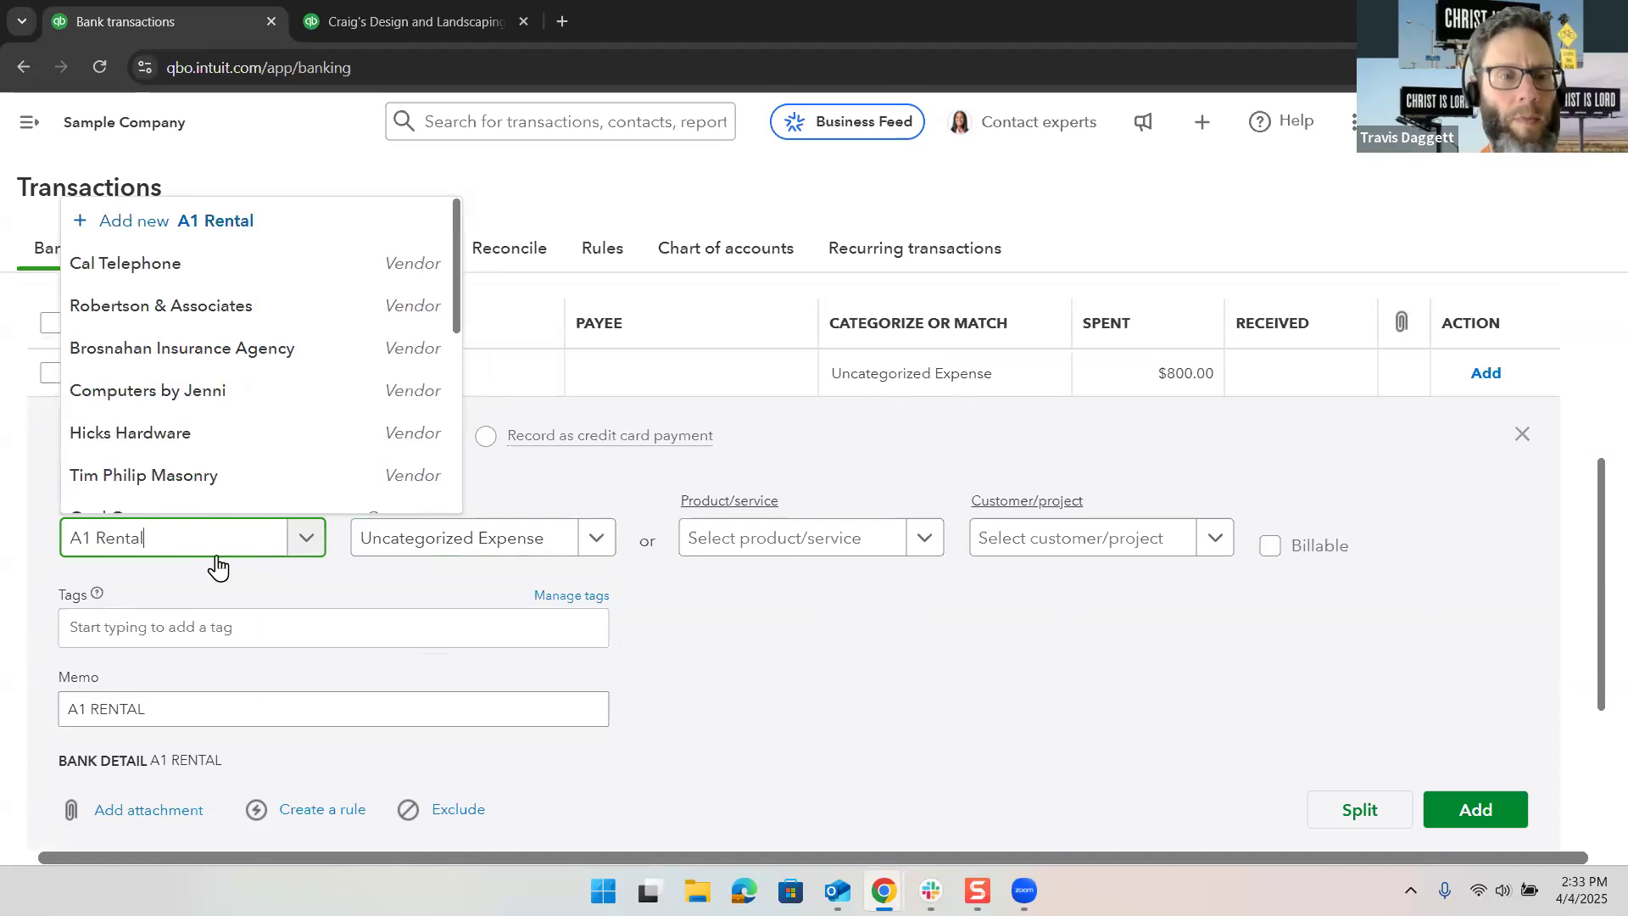
pyautogui.click(223, 496)
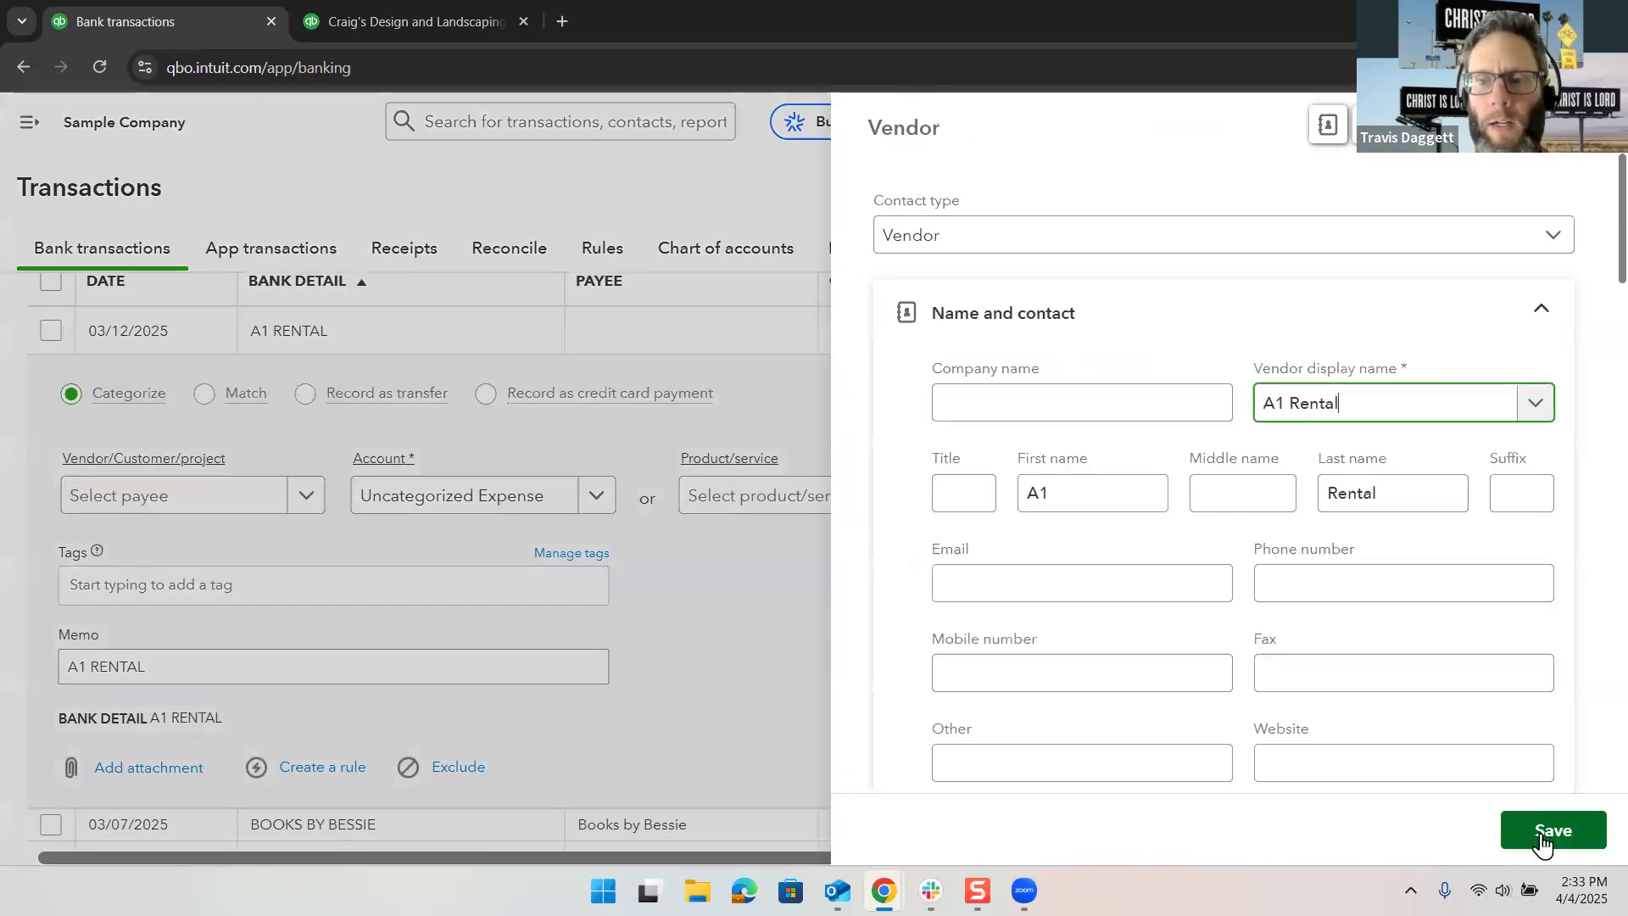
pyautogui.click(1545, 832)
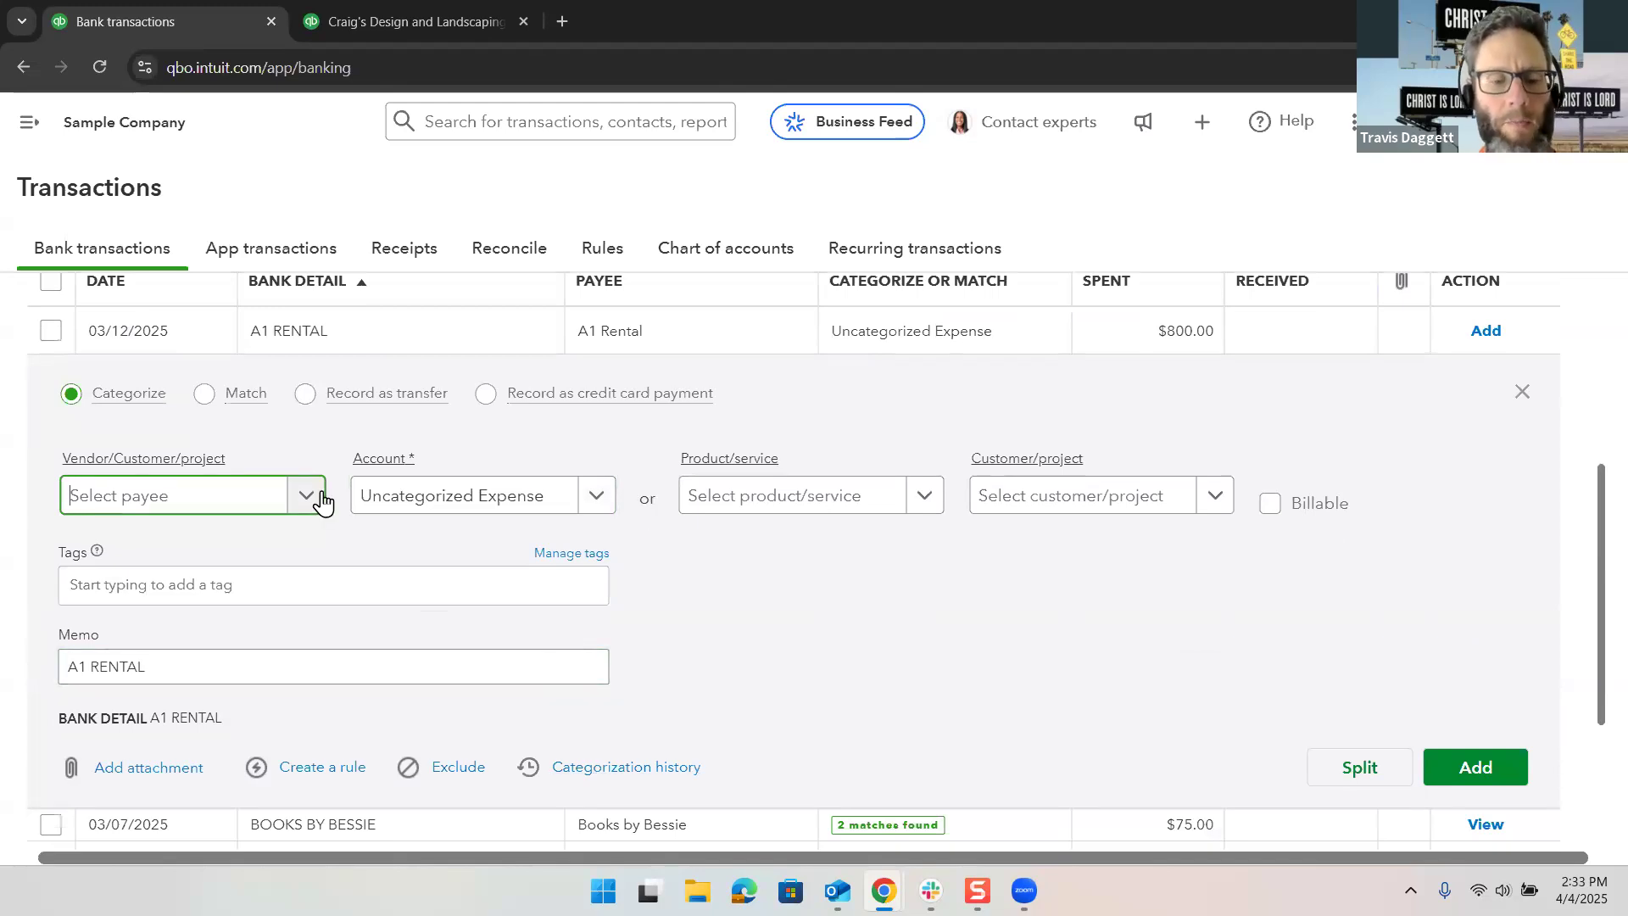
# Step: Assign the A1 Rental vendor as payee on the $800.00 transaction
pyautogui.write('A1')
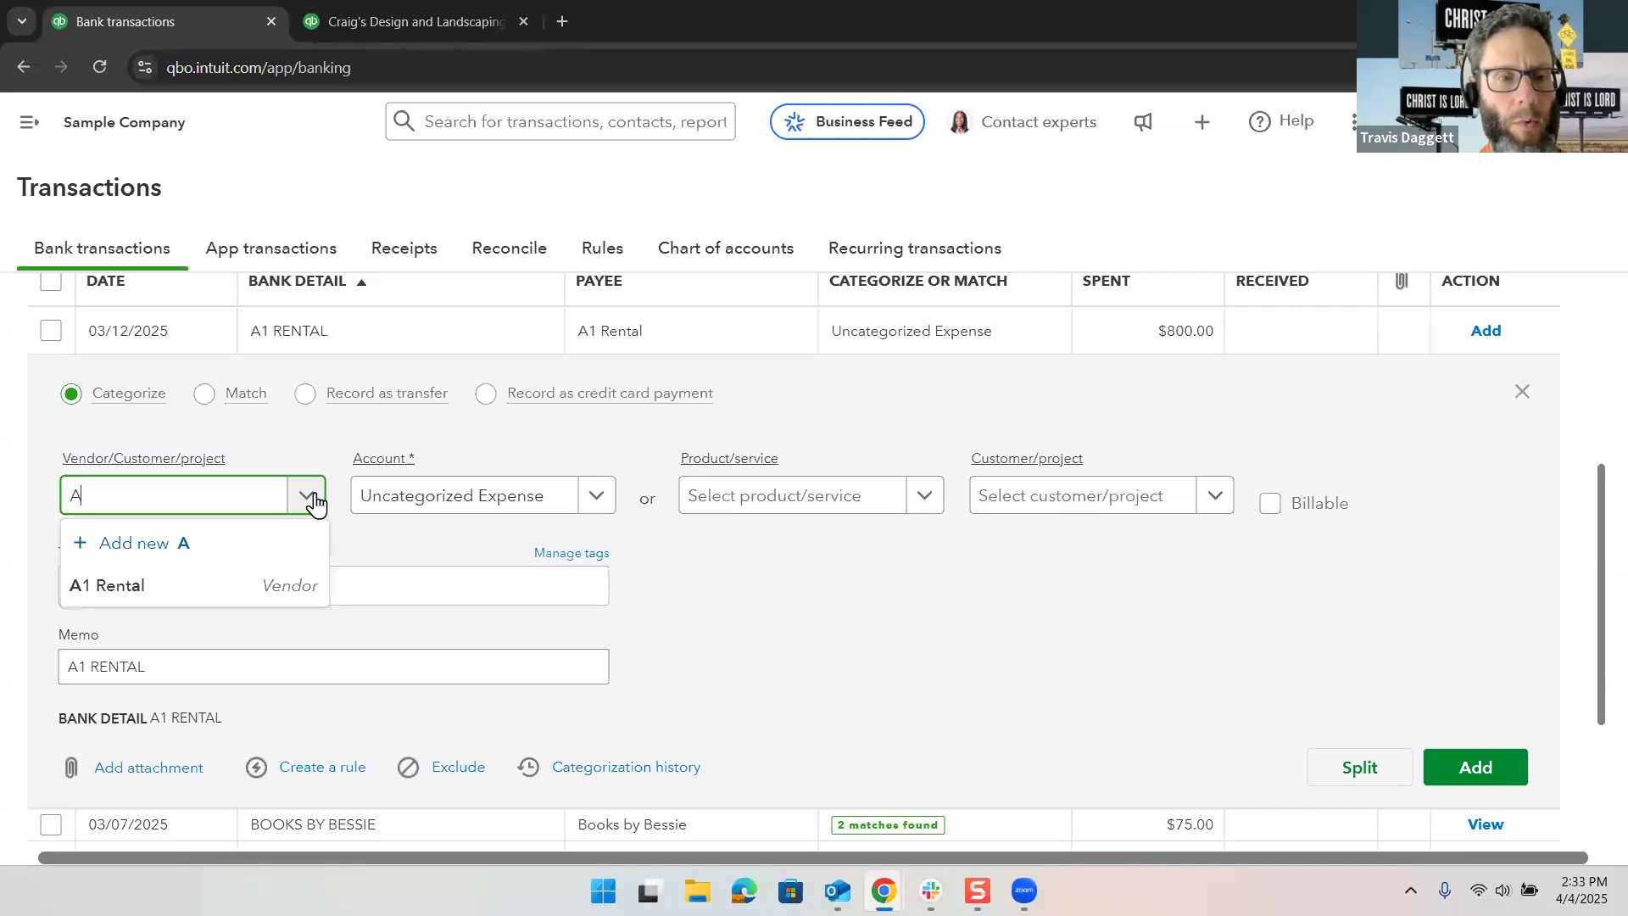
pyautogui.press('BackSpace')
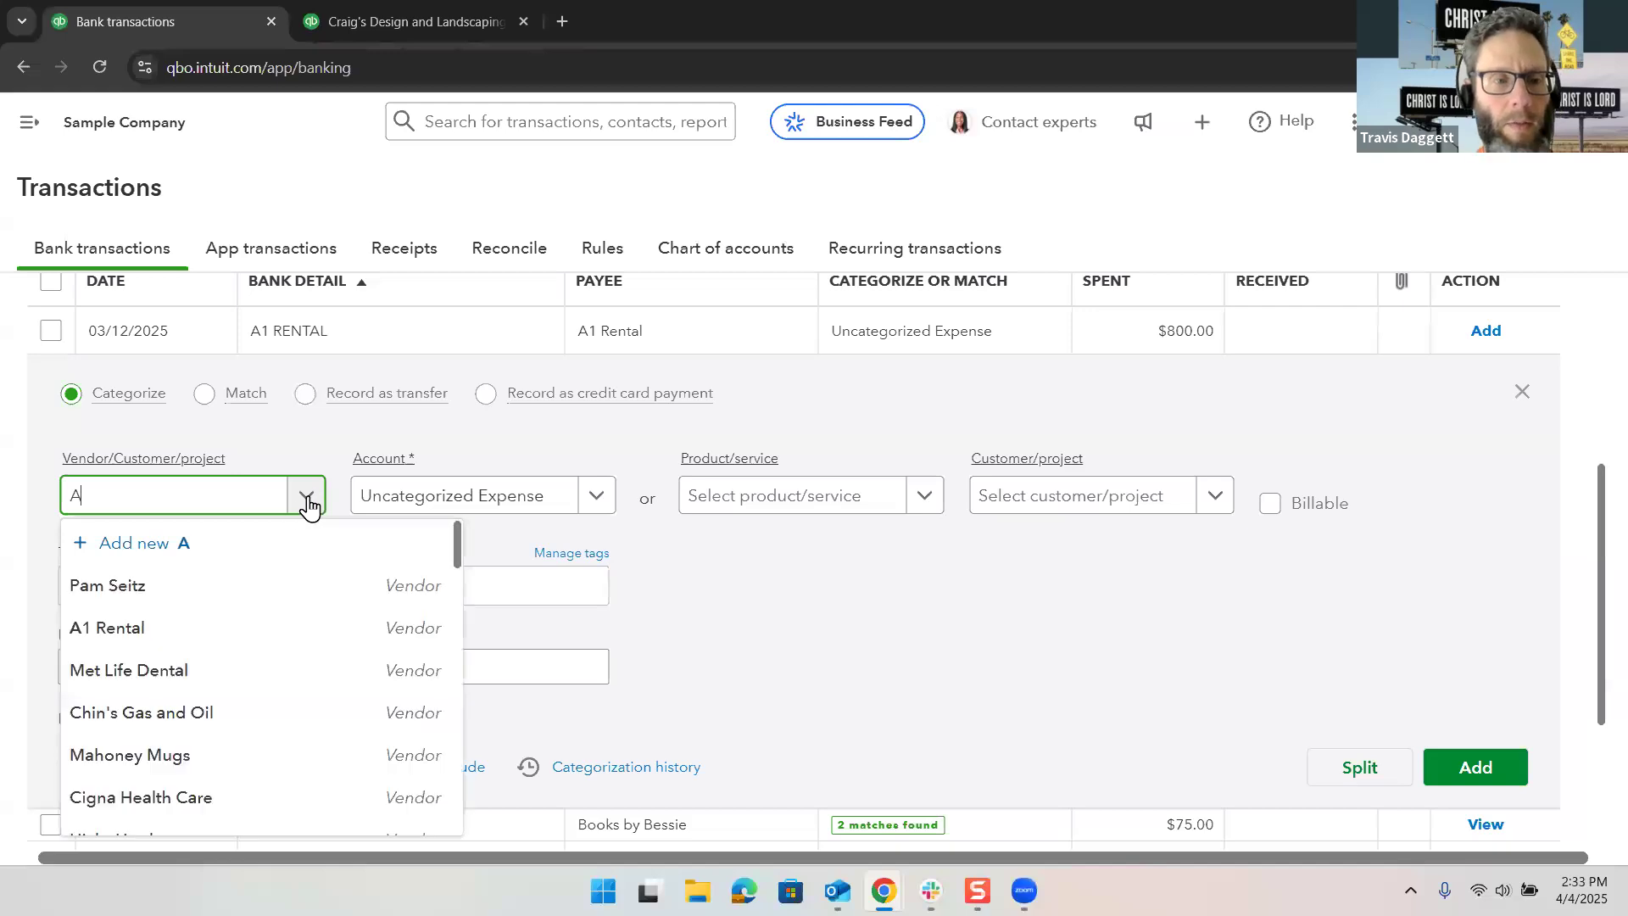
pyautogui.click(218, 631)
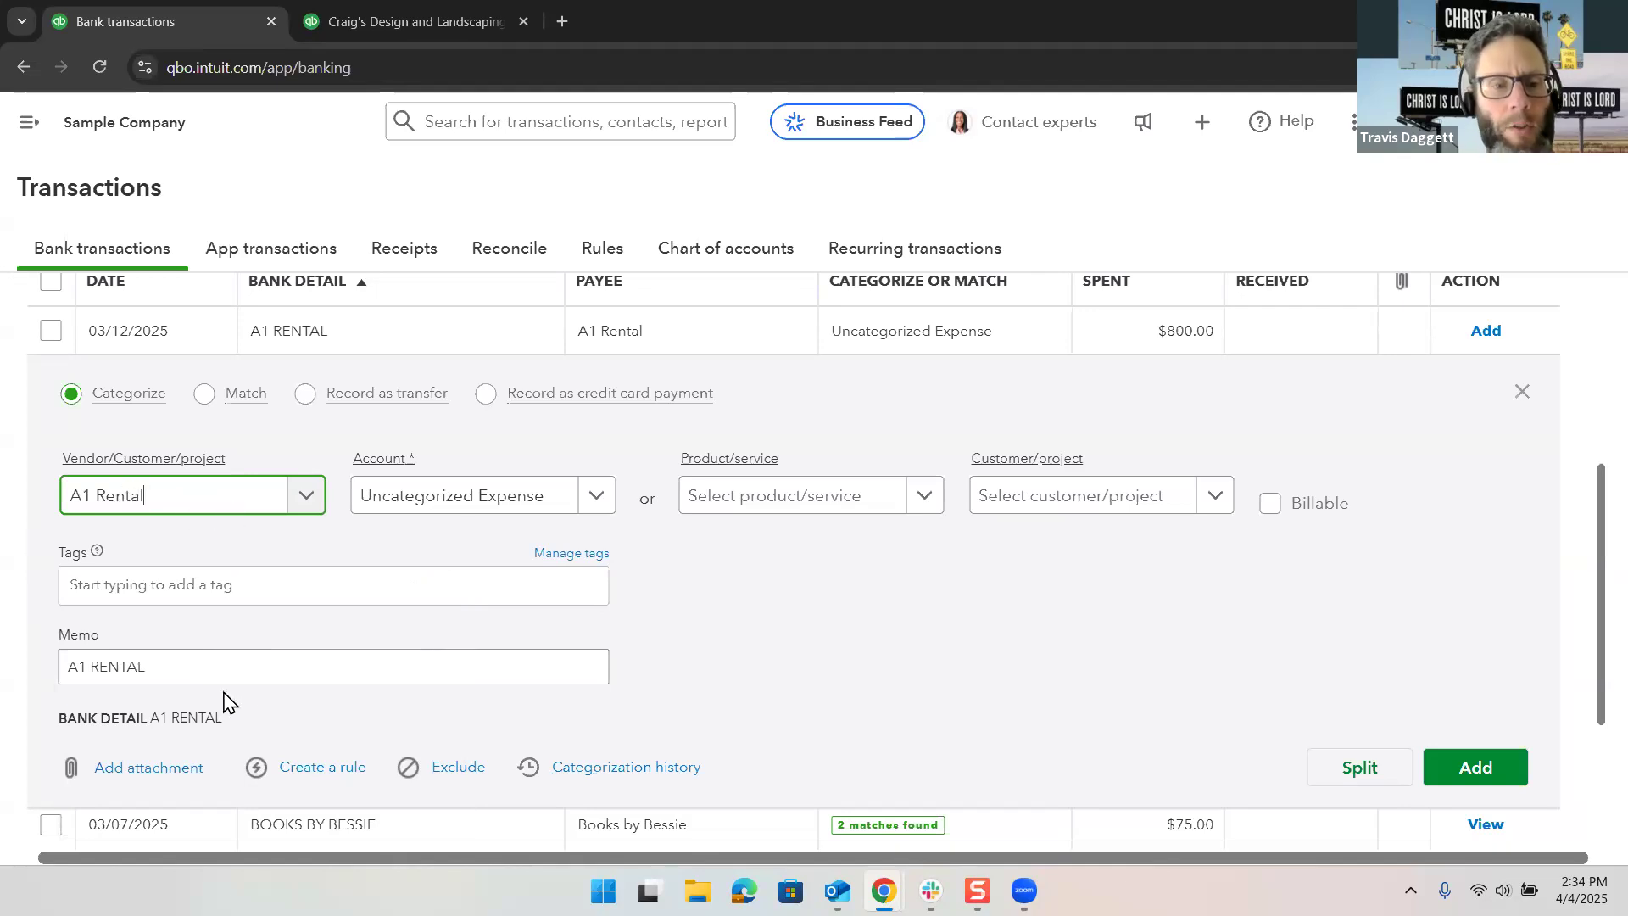
# Step: Start a bank rule from the A1 Rental transaction, name it "A1 Rental as Rental - QBL", and apply it to all bank accounts
pyautogui.click(315, 769)
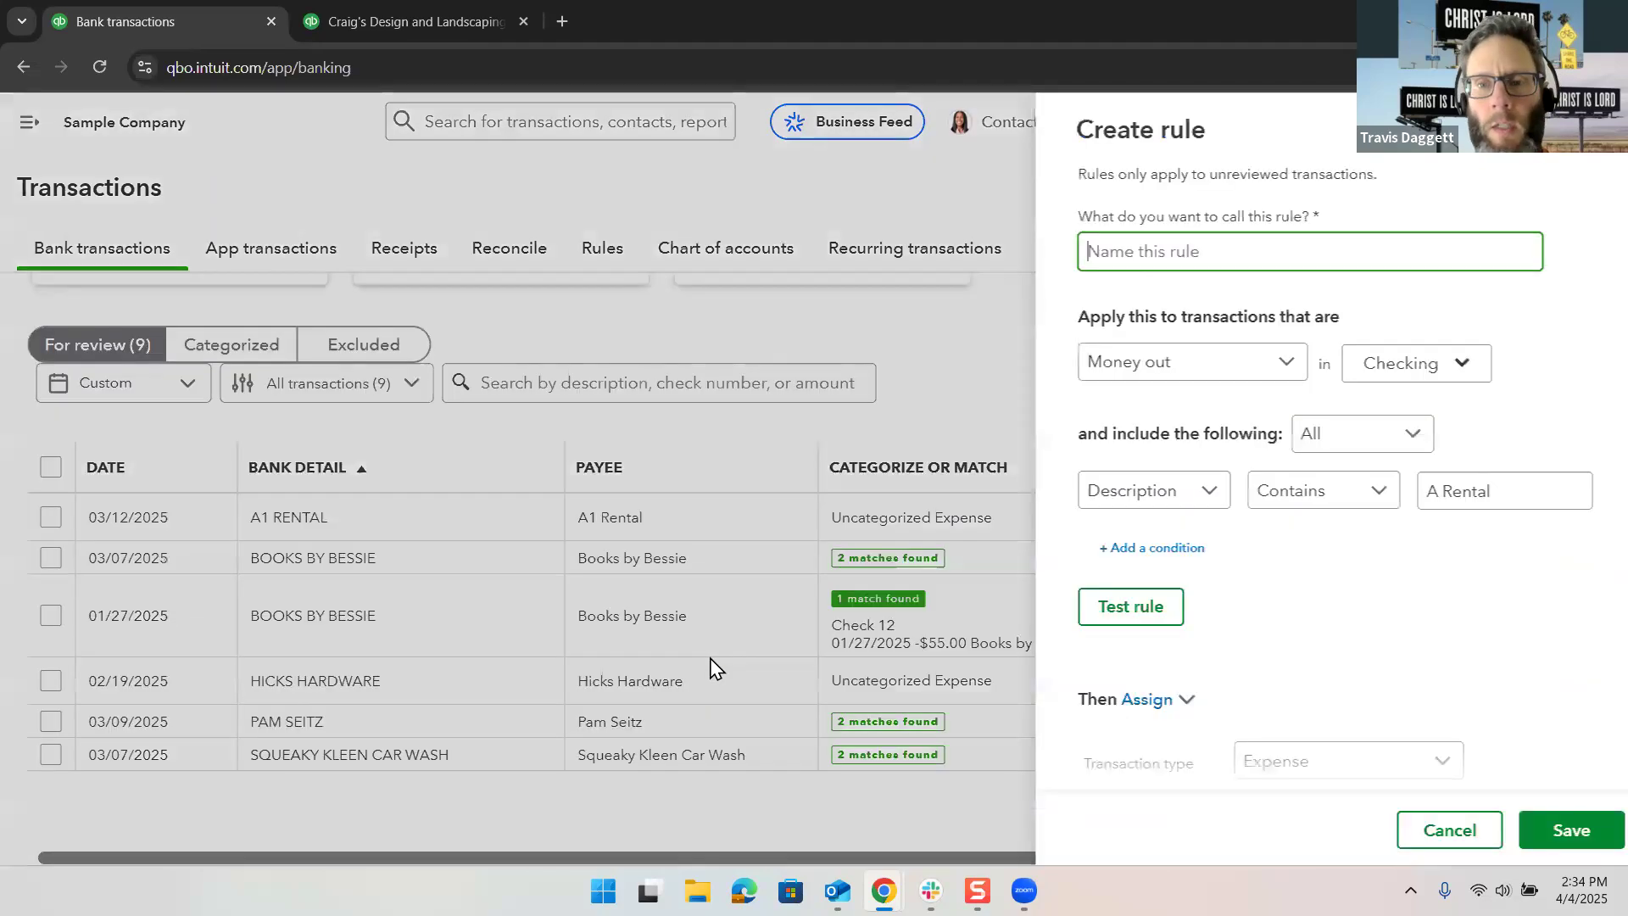
pyautogui.write('A1 Rental as Rental - QBL')
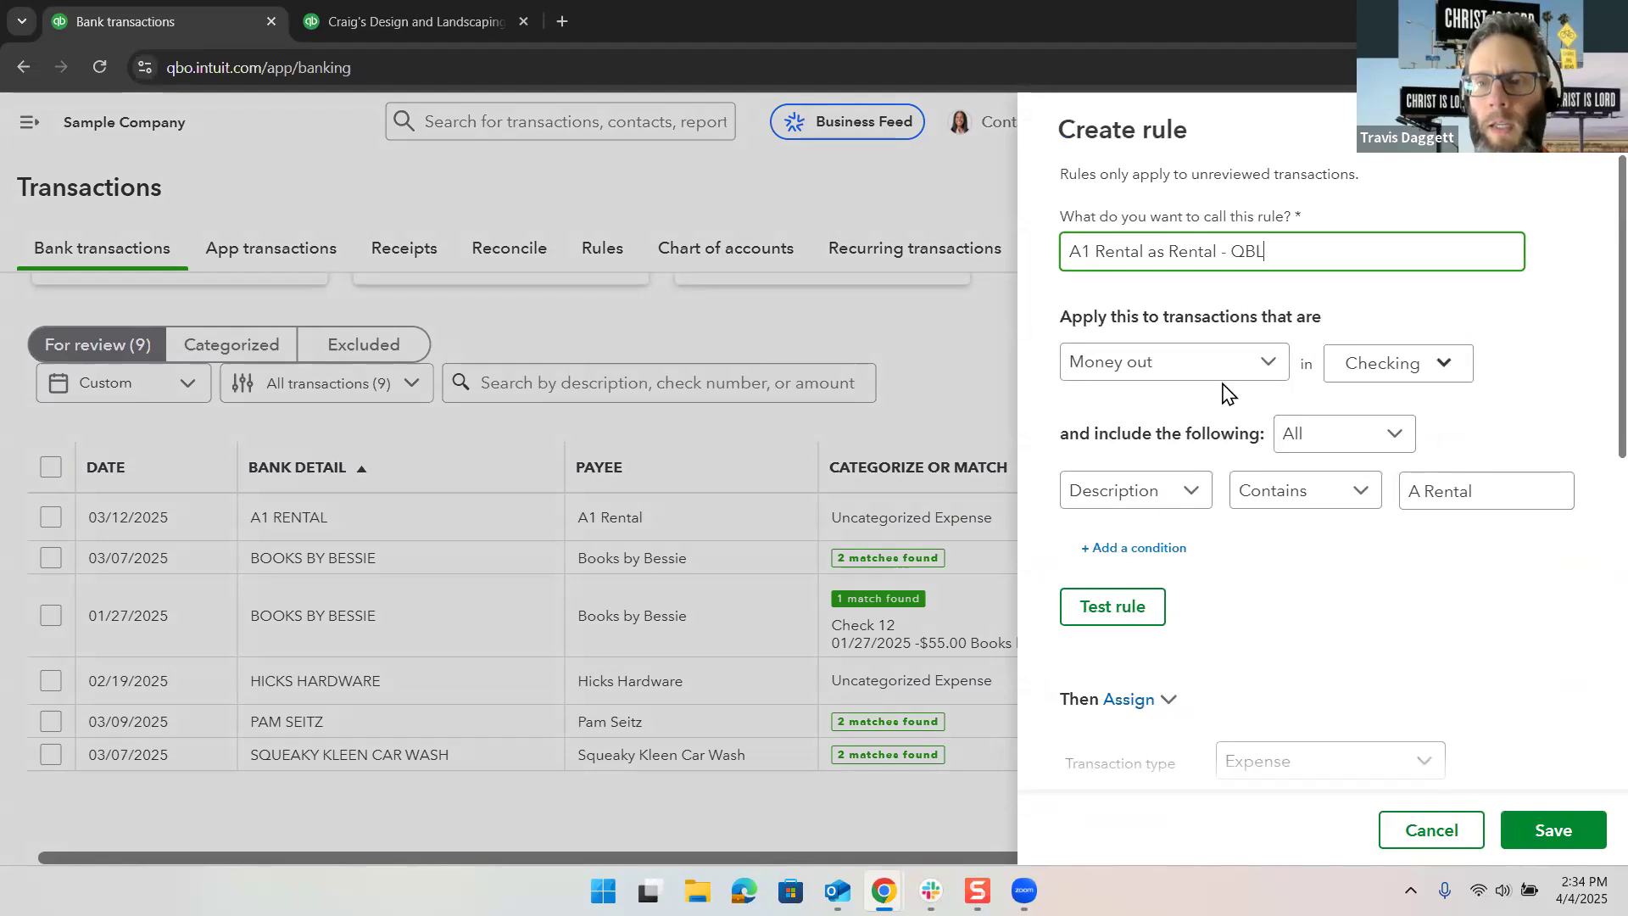
pyautogui.click(1414, 364)
pyautogui.click(1357, 421)
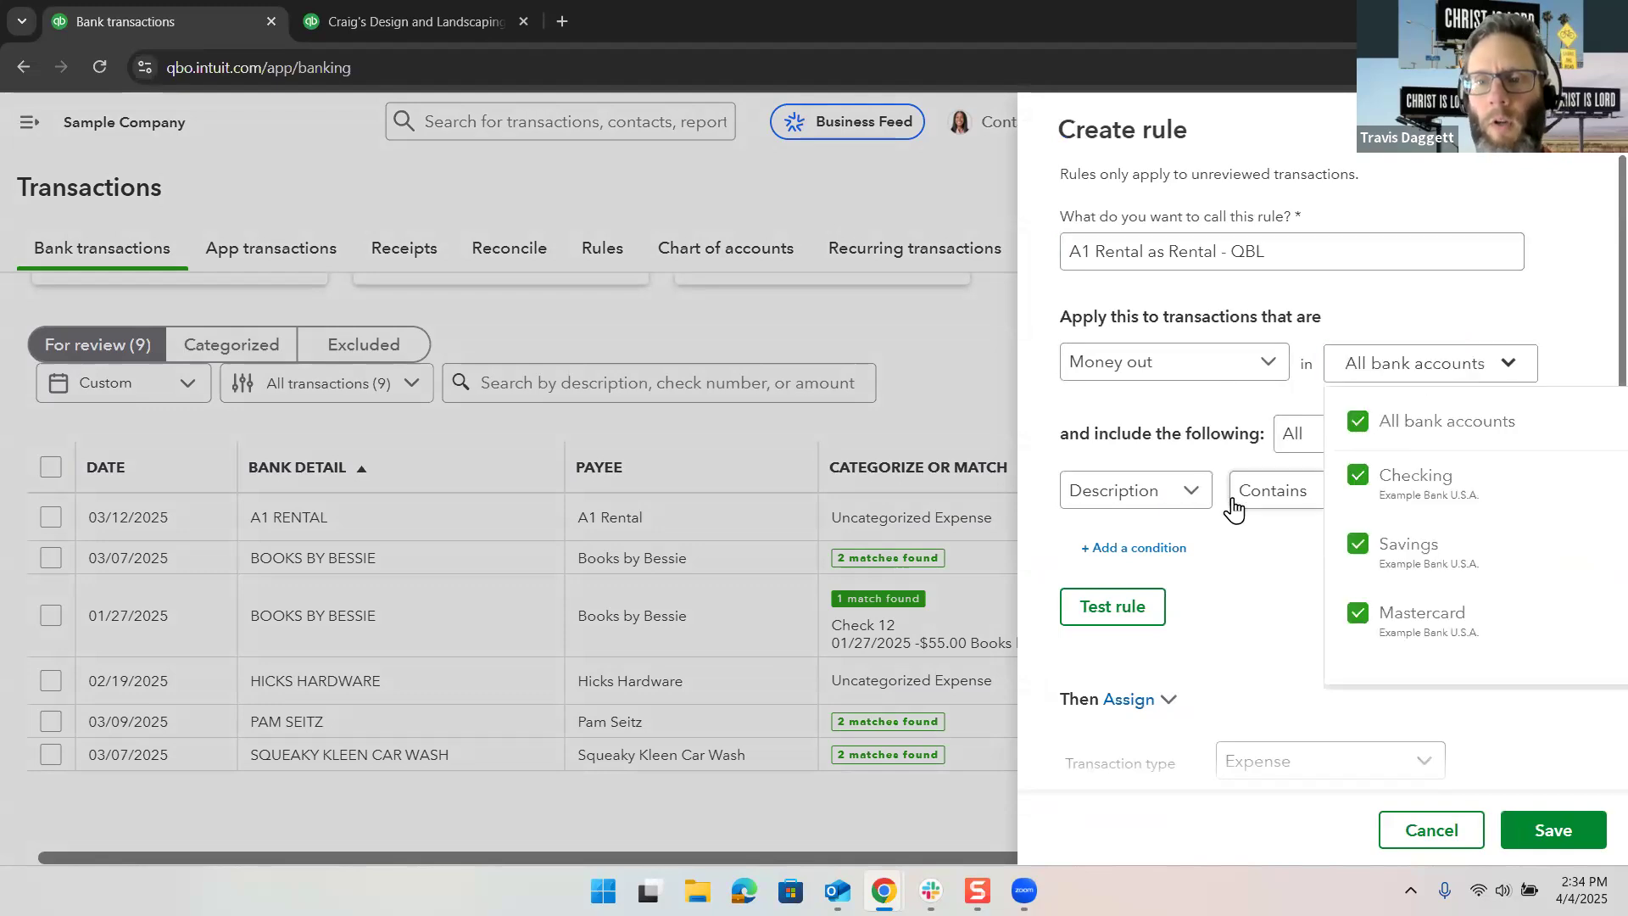
# Step: Set the rule condition to bank text containing "A1 Rental" and test the rule against the unreviewed transactions
pyautogui.click(1196, 499)
pyautogui.click(1130, 580)
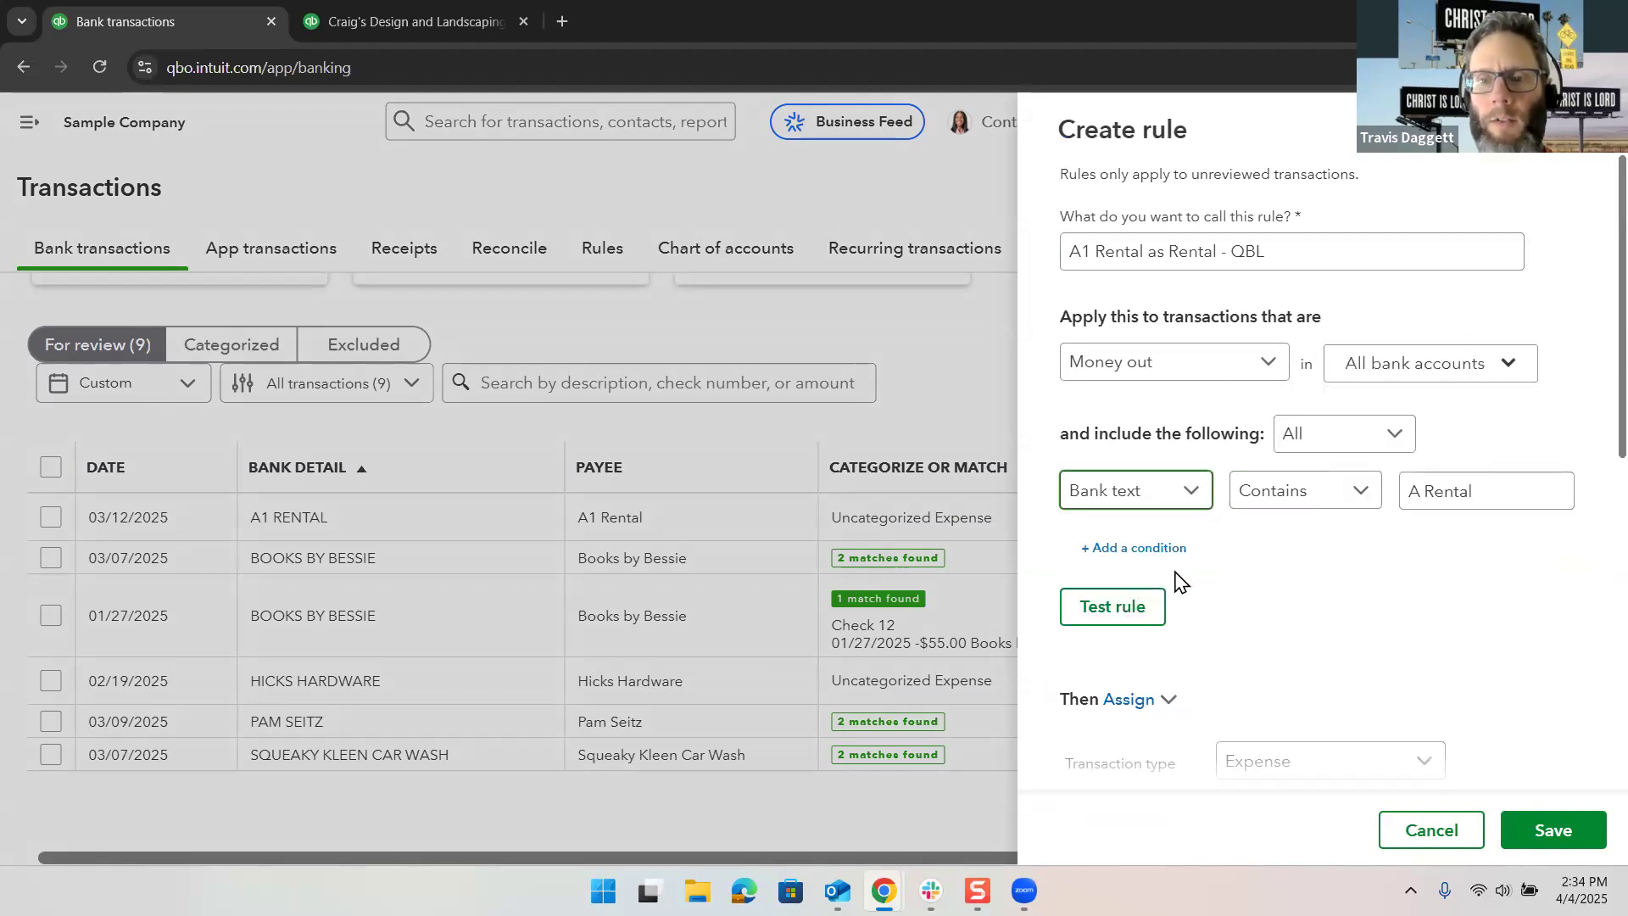
pyautogui.click(1137, 607)
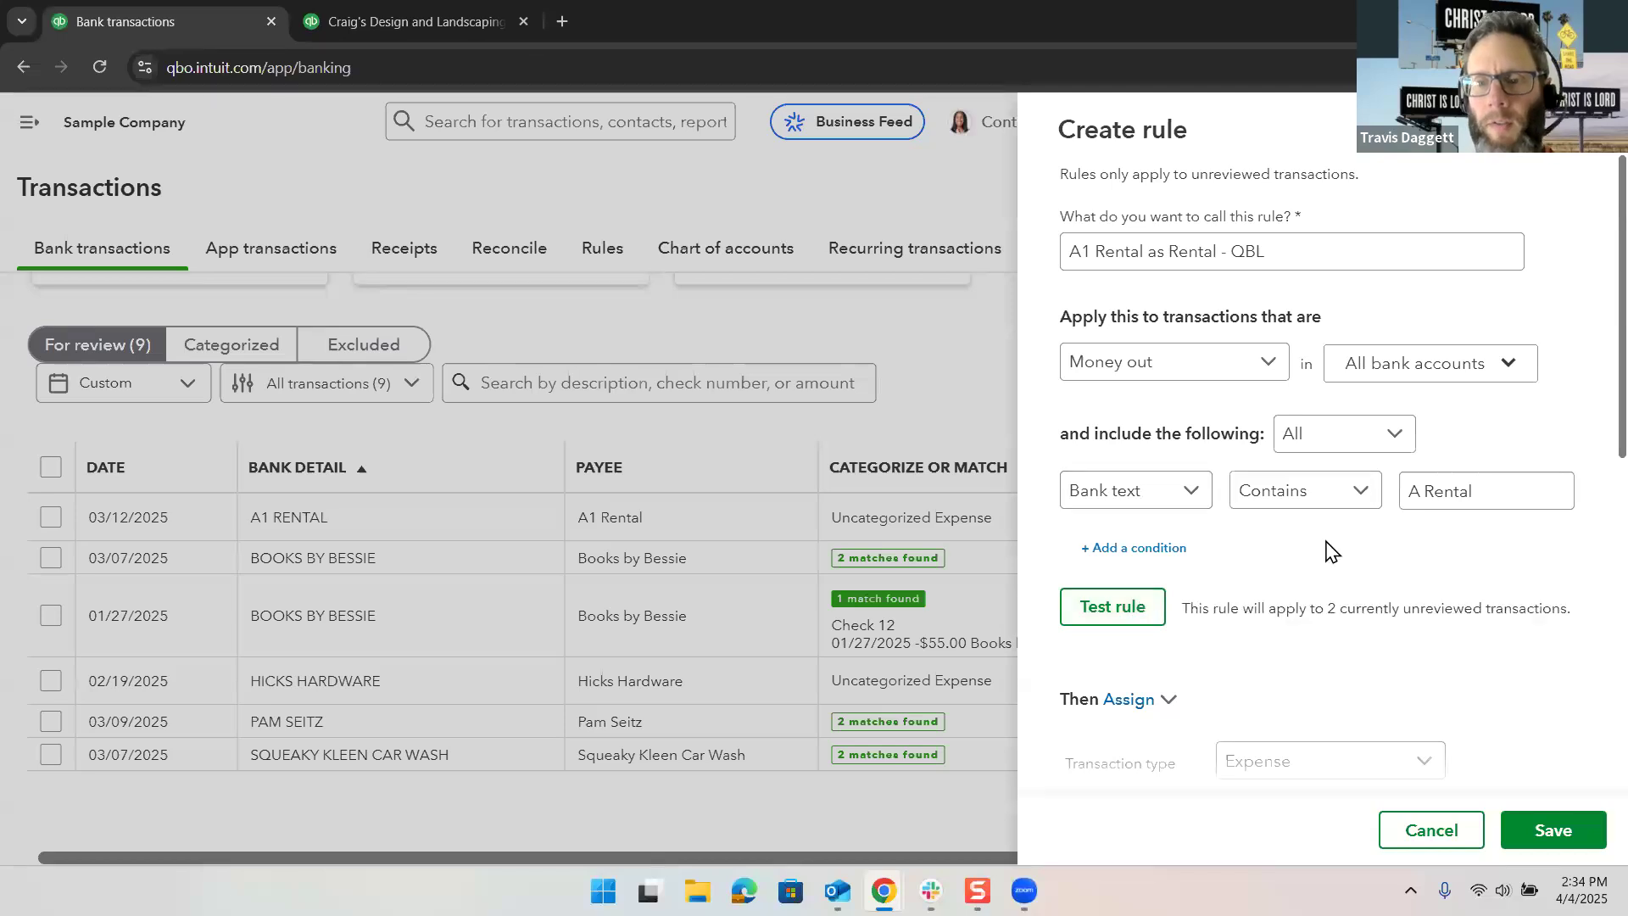
pyautogui.scroll(-5, 1427, 507)
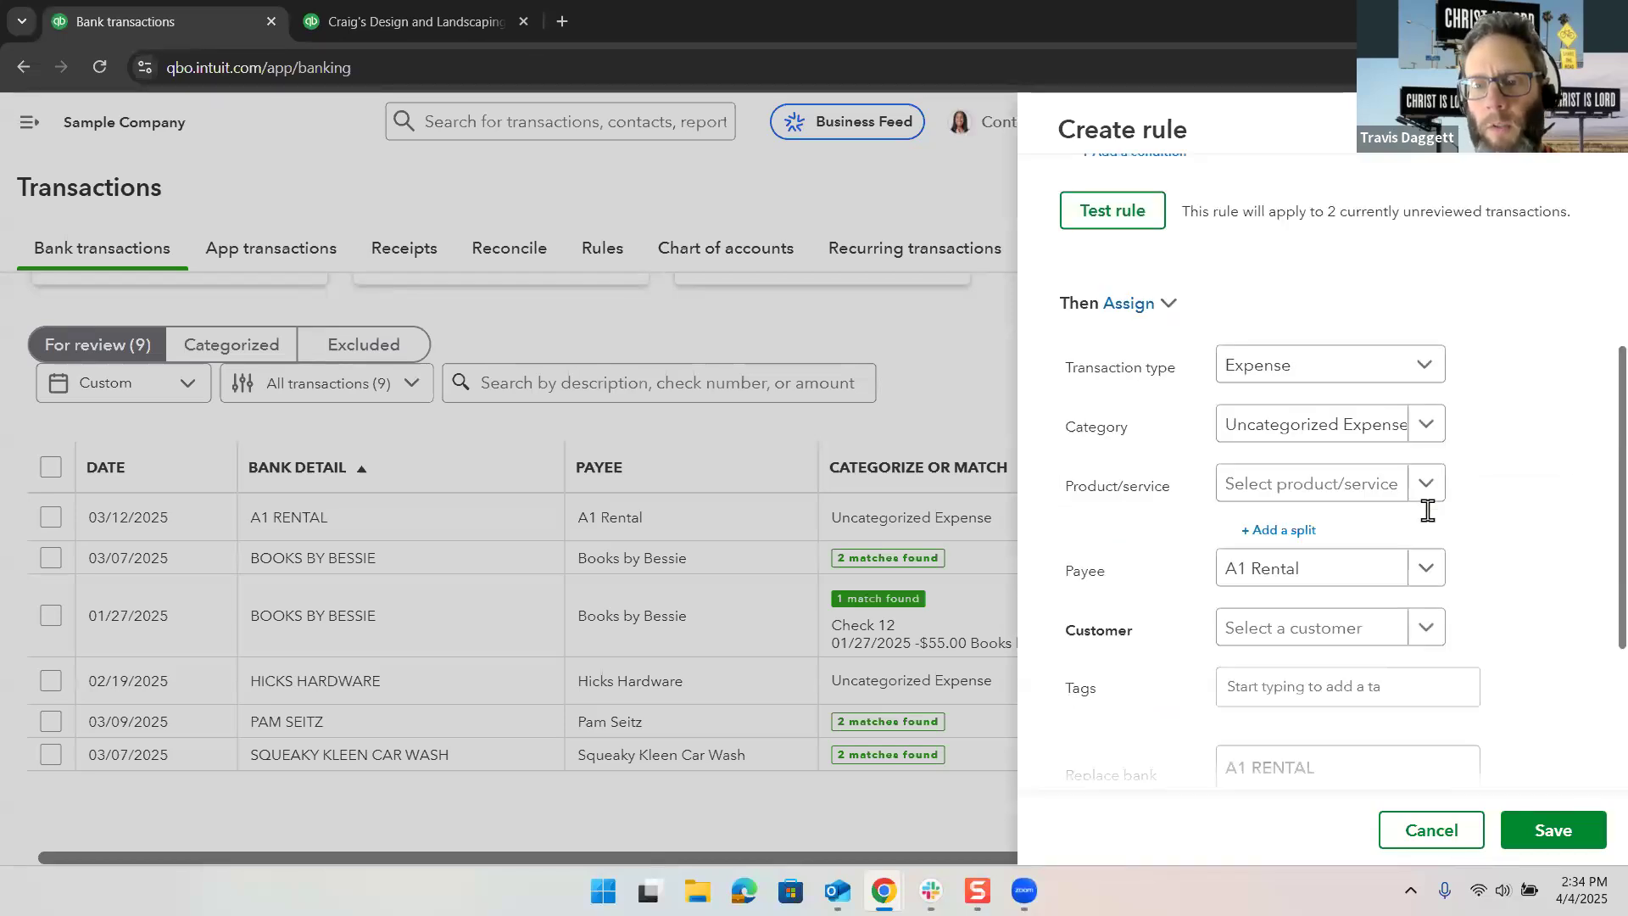
pyautogui.scroll(5, 1424, 506)
pyautogui.click(1423, 502)
pyautogui.write('1 Rental')
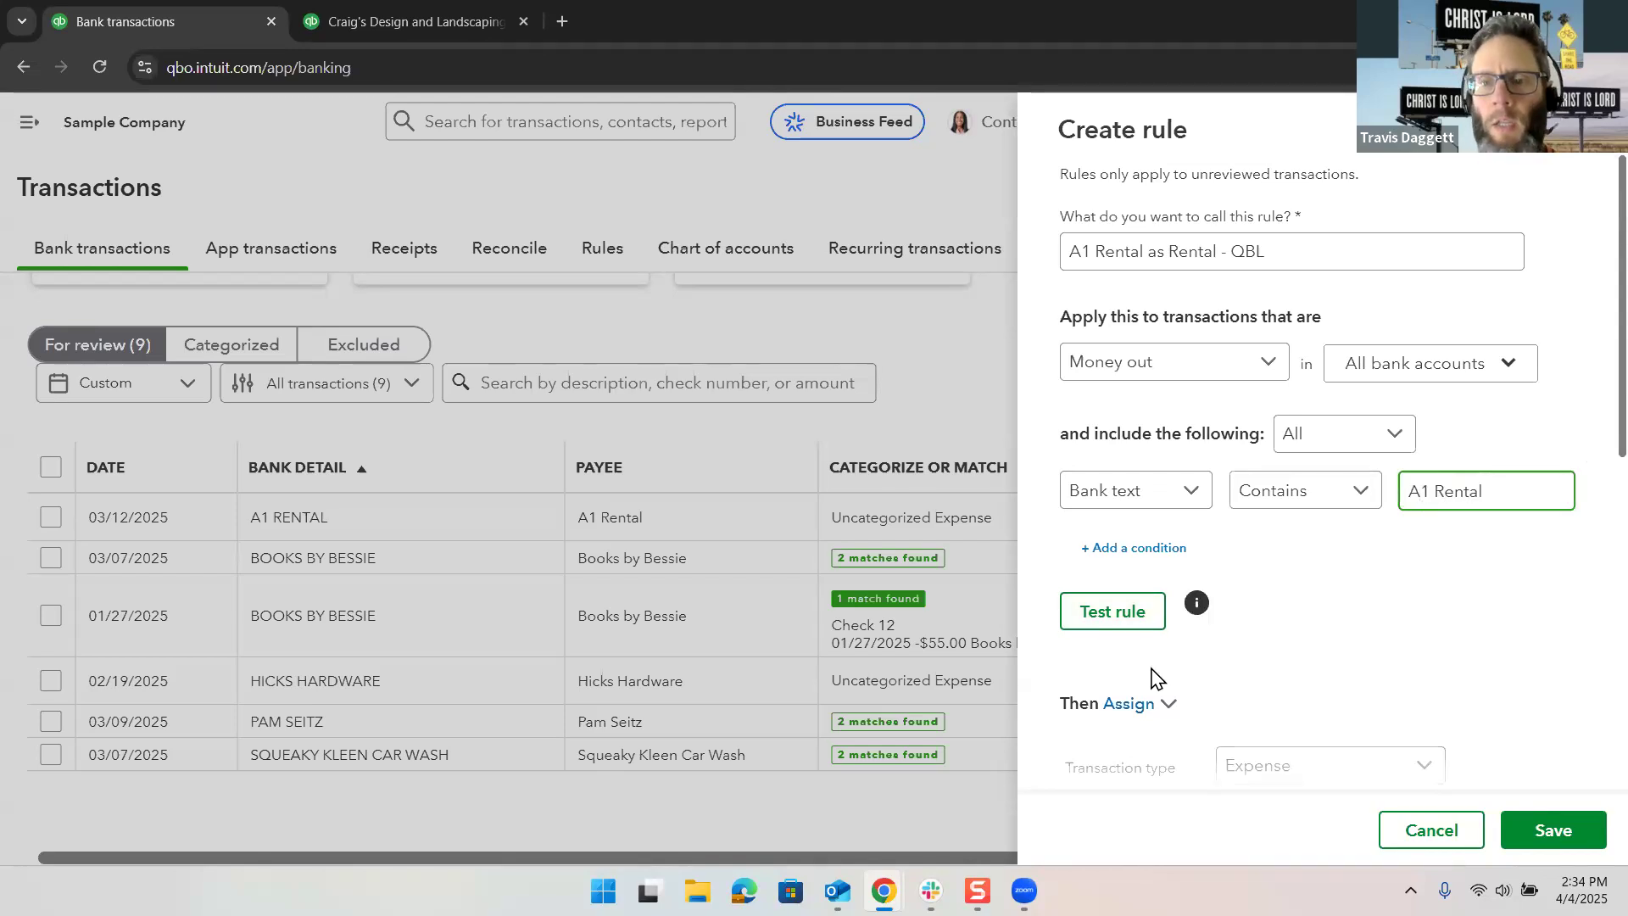
pyautogui.click(1097, 626)
pyautogui.scroll(-4, 1244, 569)
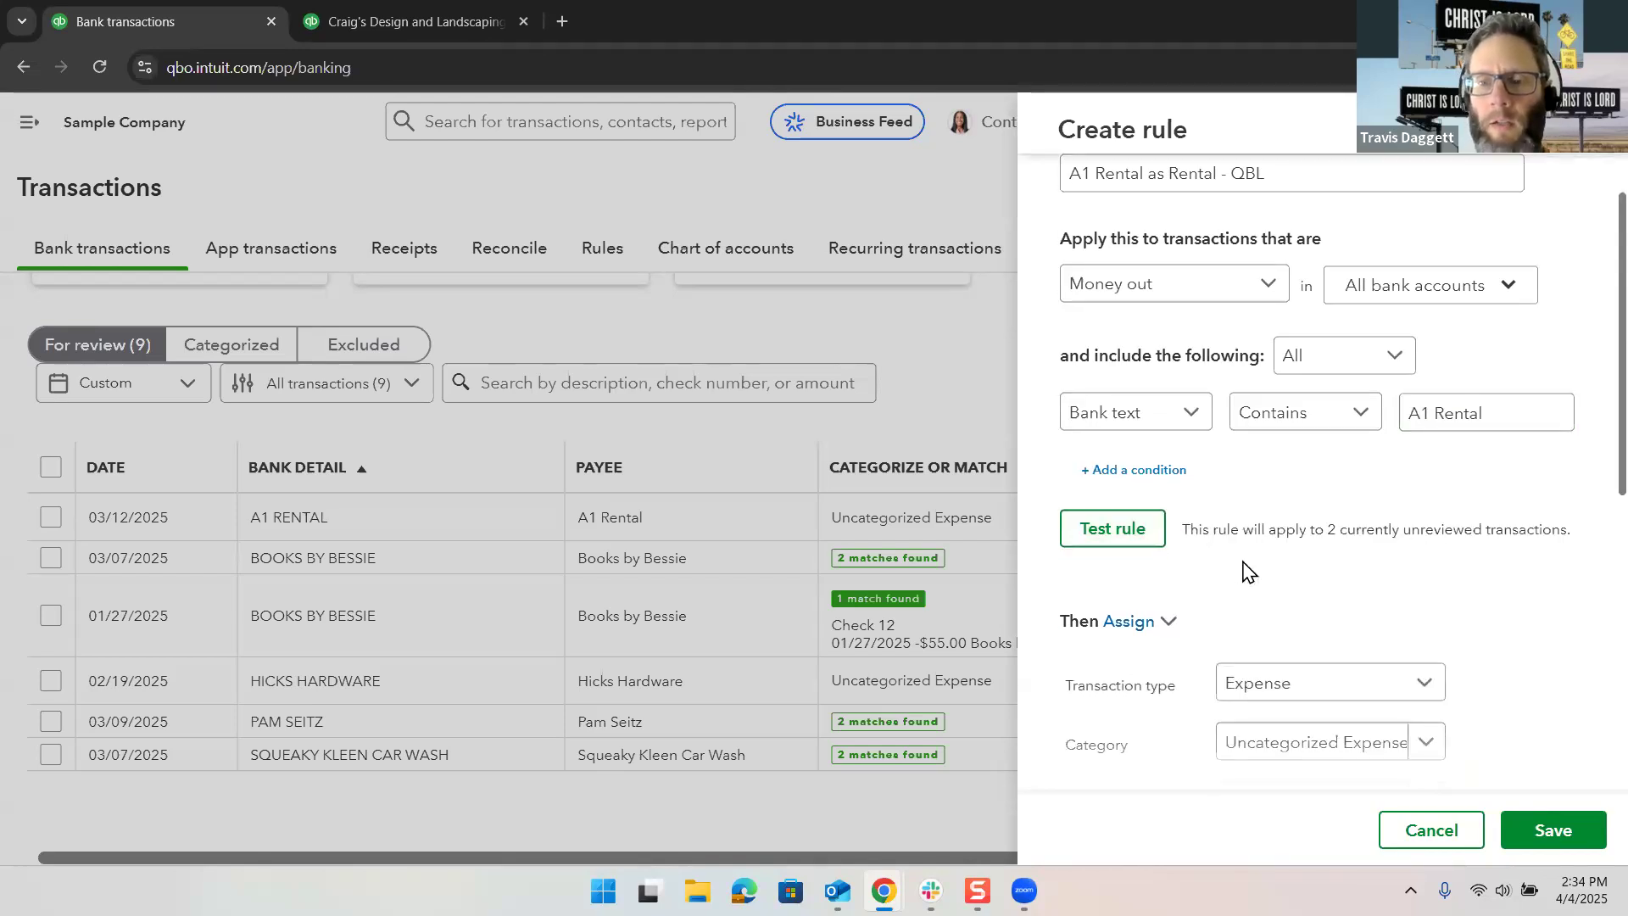
pyautogui.scroll(4, 1244, 570)
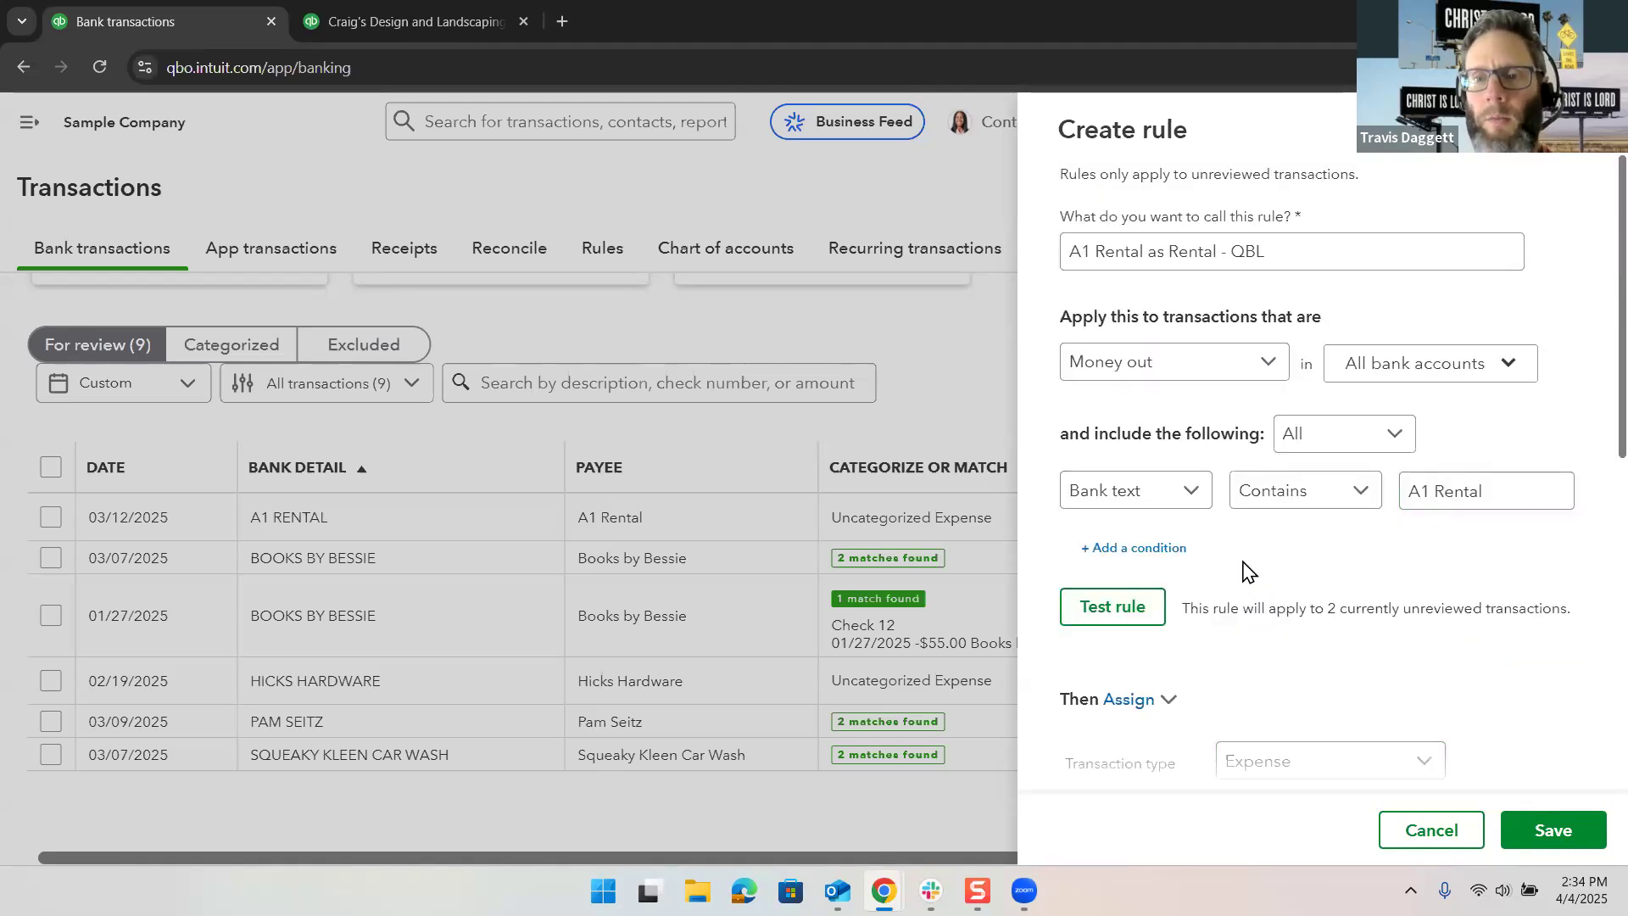
pyautogui.click(1168, 550)
pyautogui.click(1168, 550)
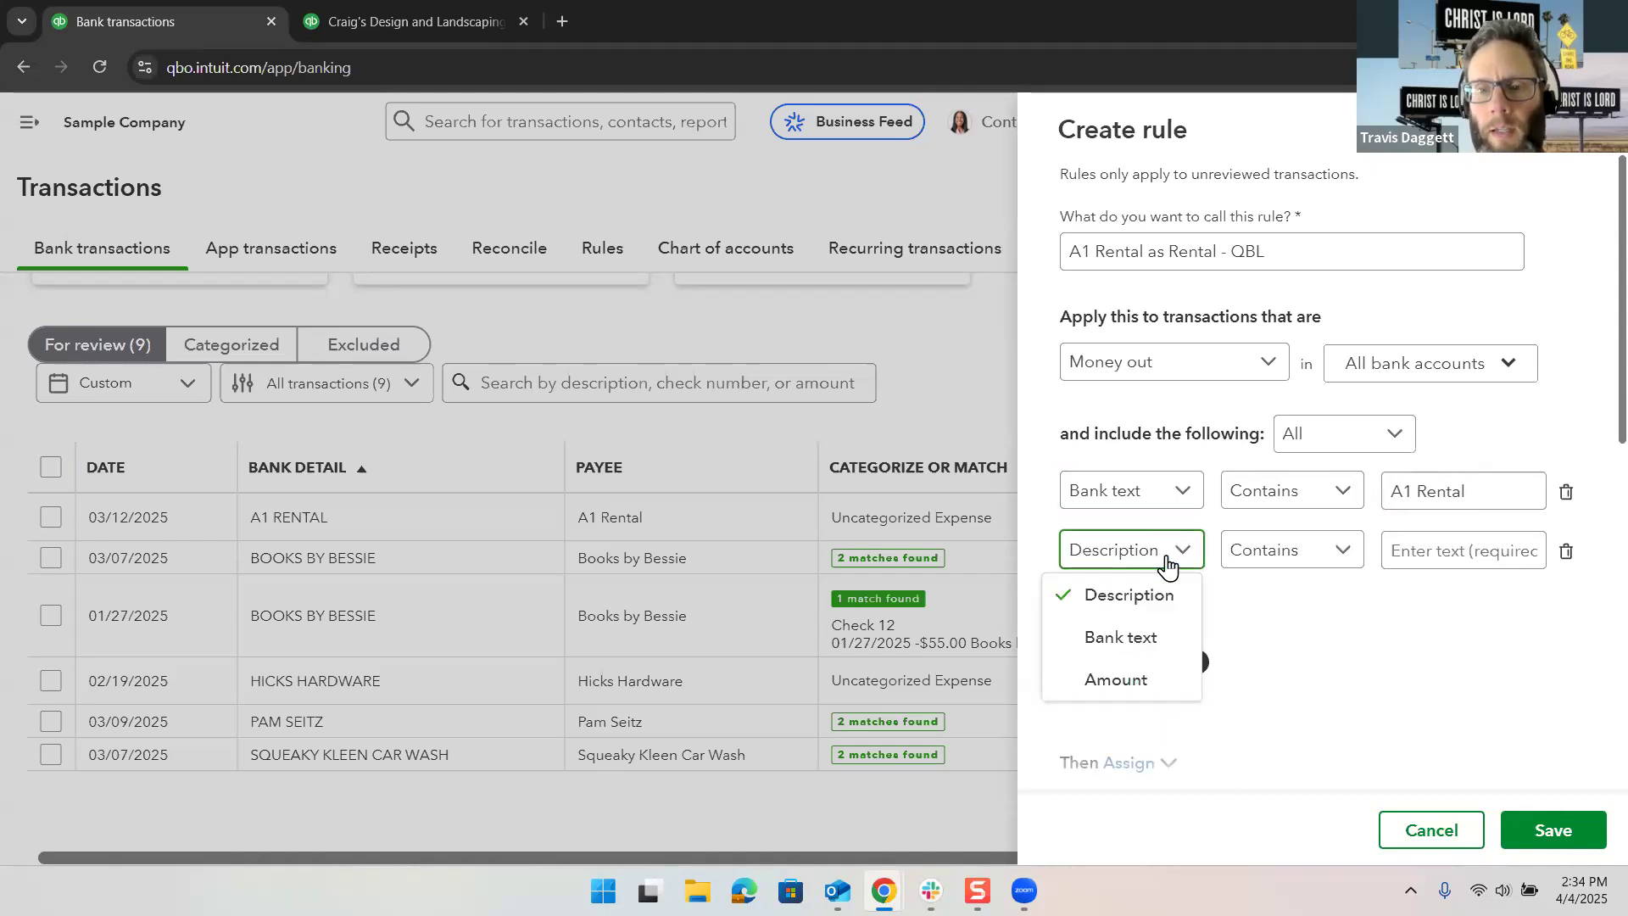
pyautogui.click(1102, 676)
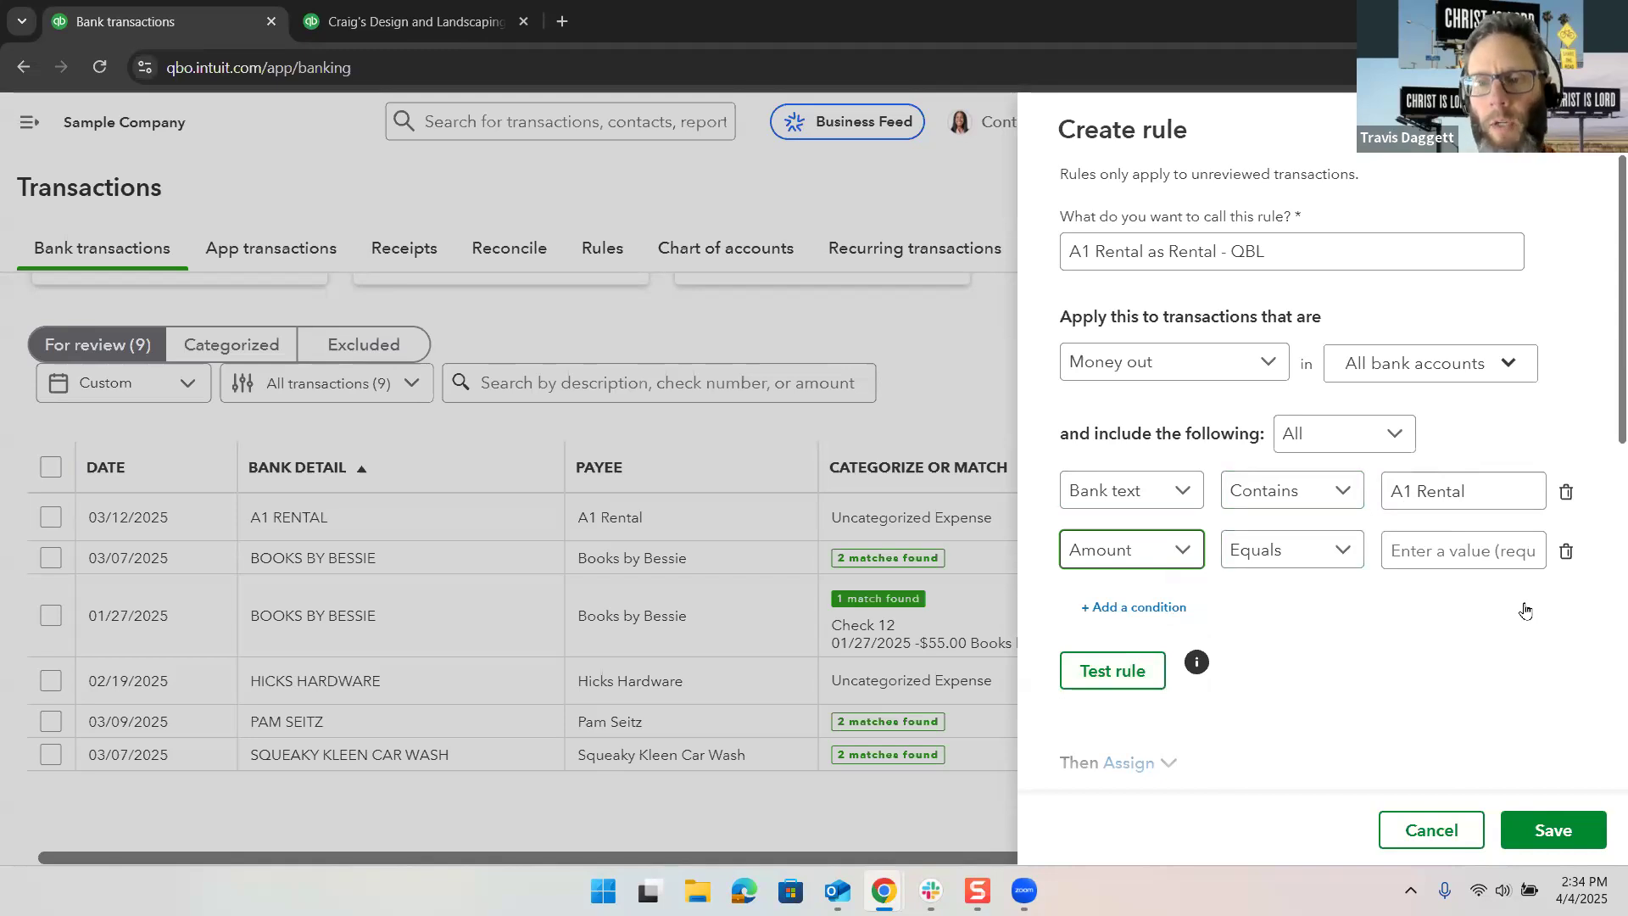
pyautogui.click(1566, 552)
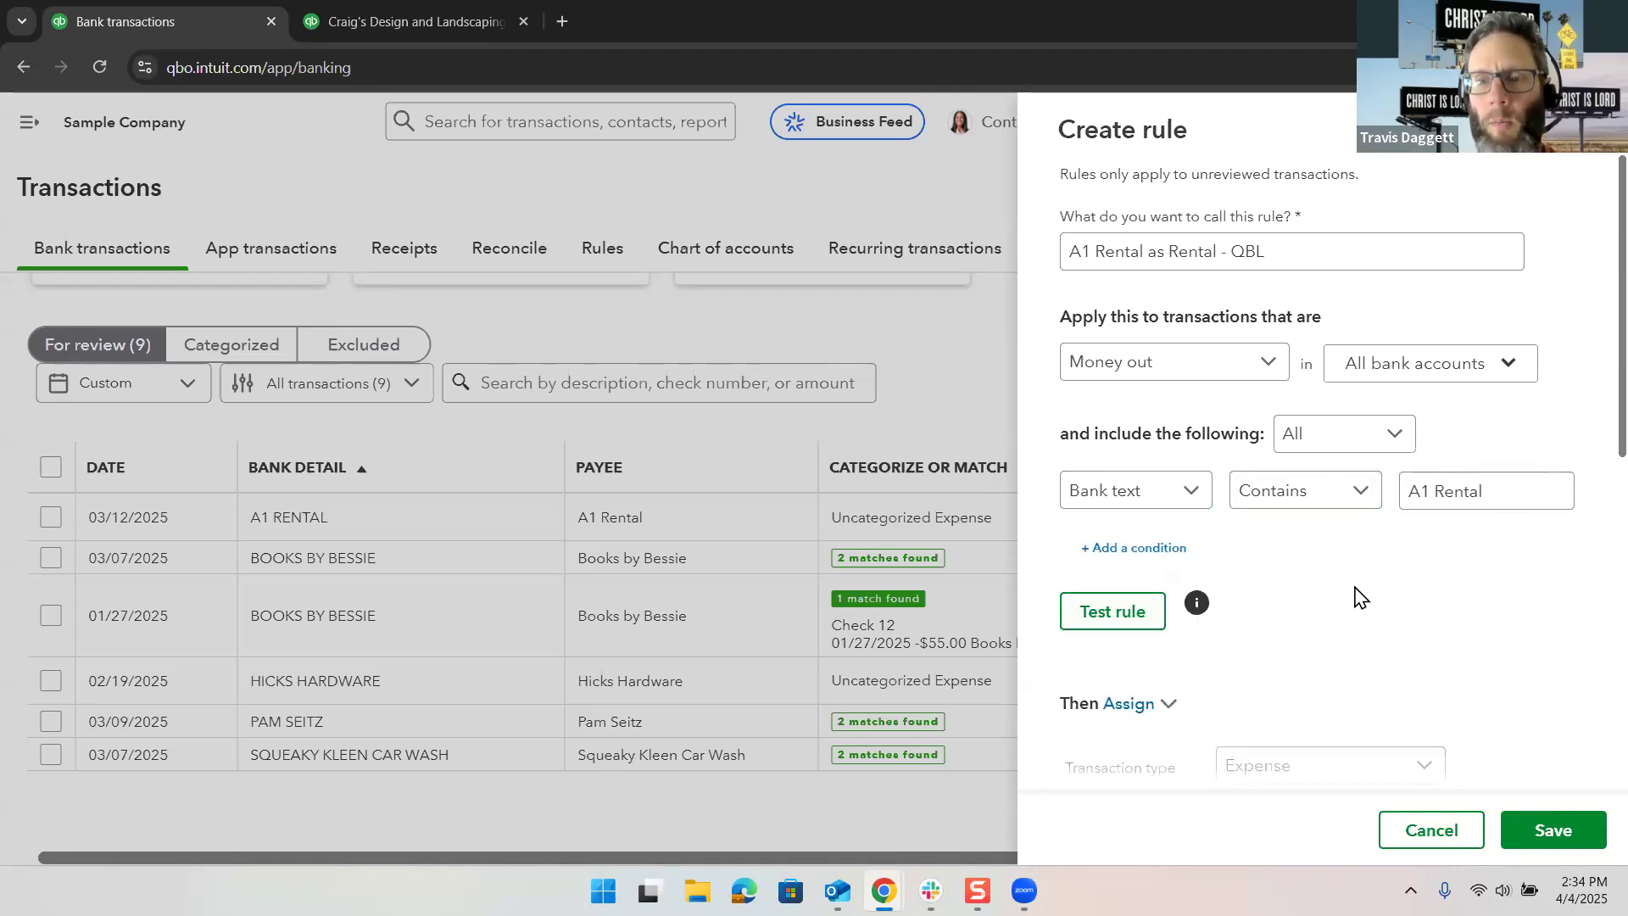
# Step: Set the rule's category to the Equipment Rental expense account
pyautogui.scroll(-5, 1354, 597)
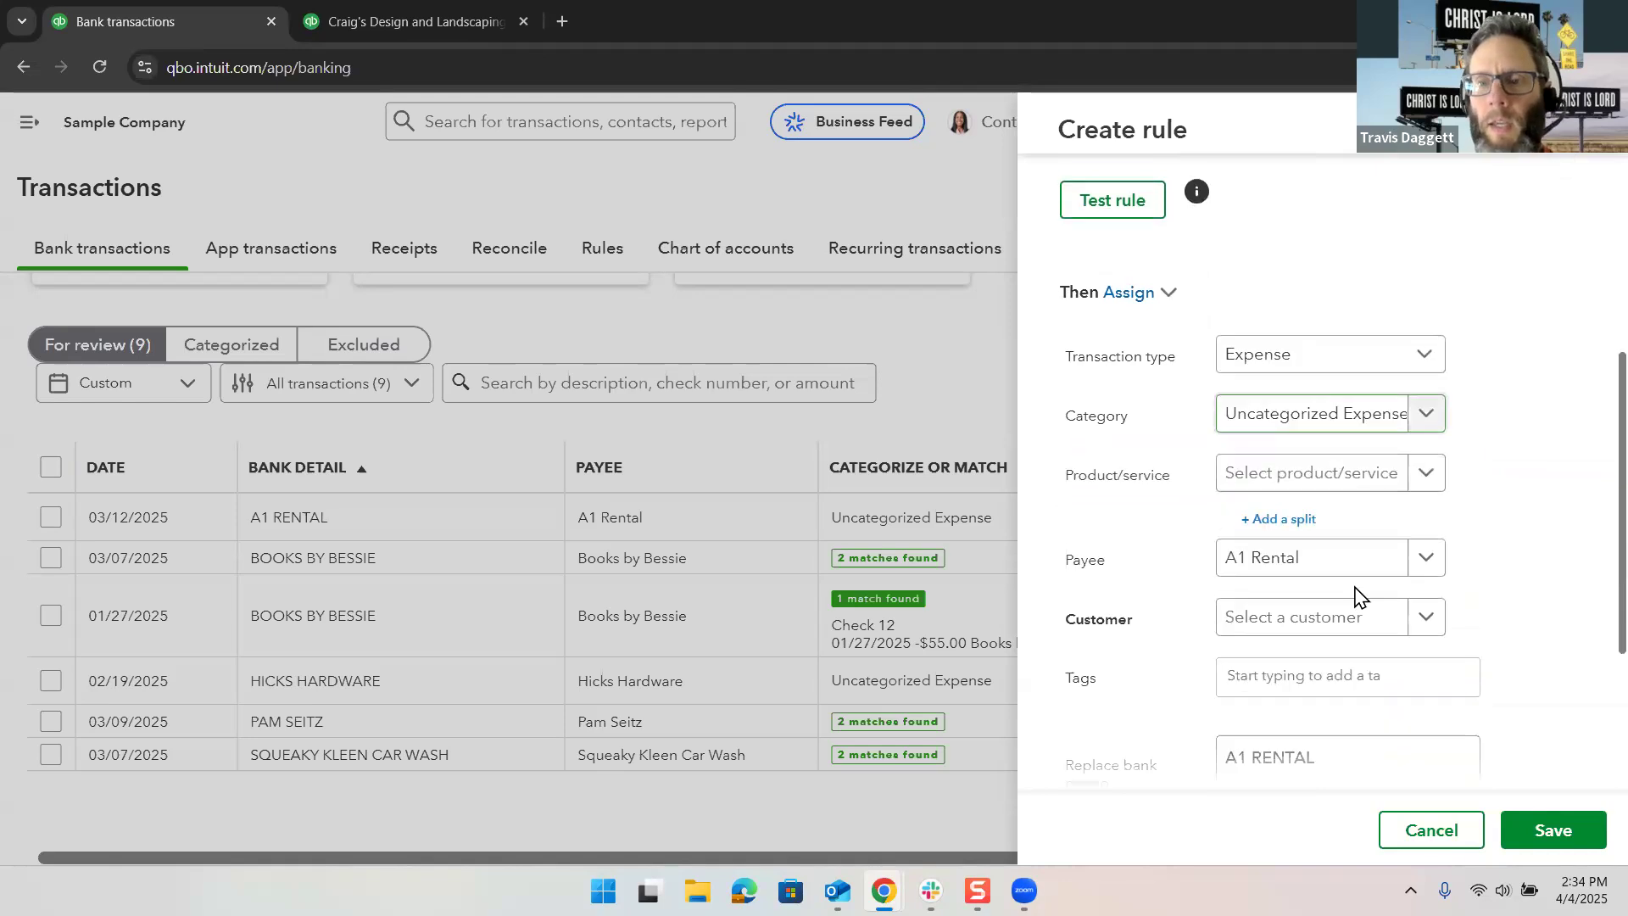
pyautogui.click(1342, 418)
pyautogui.write('rental')
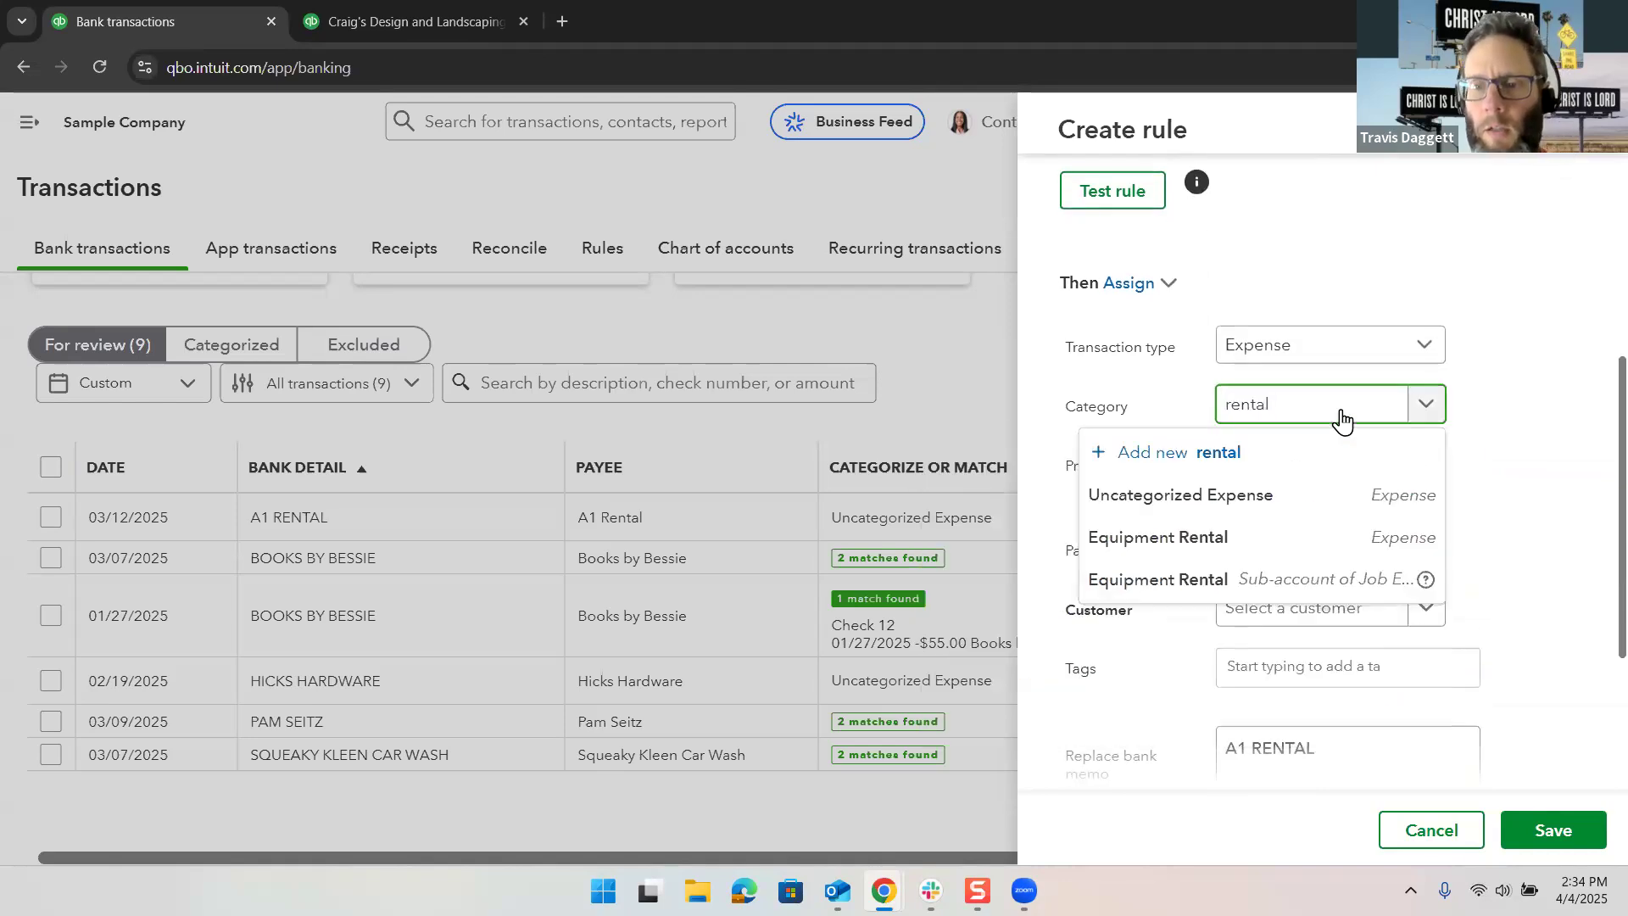
pyautogui.click(1287, 541)
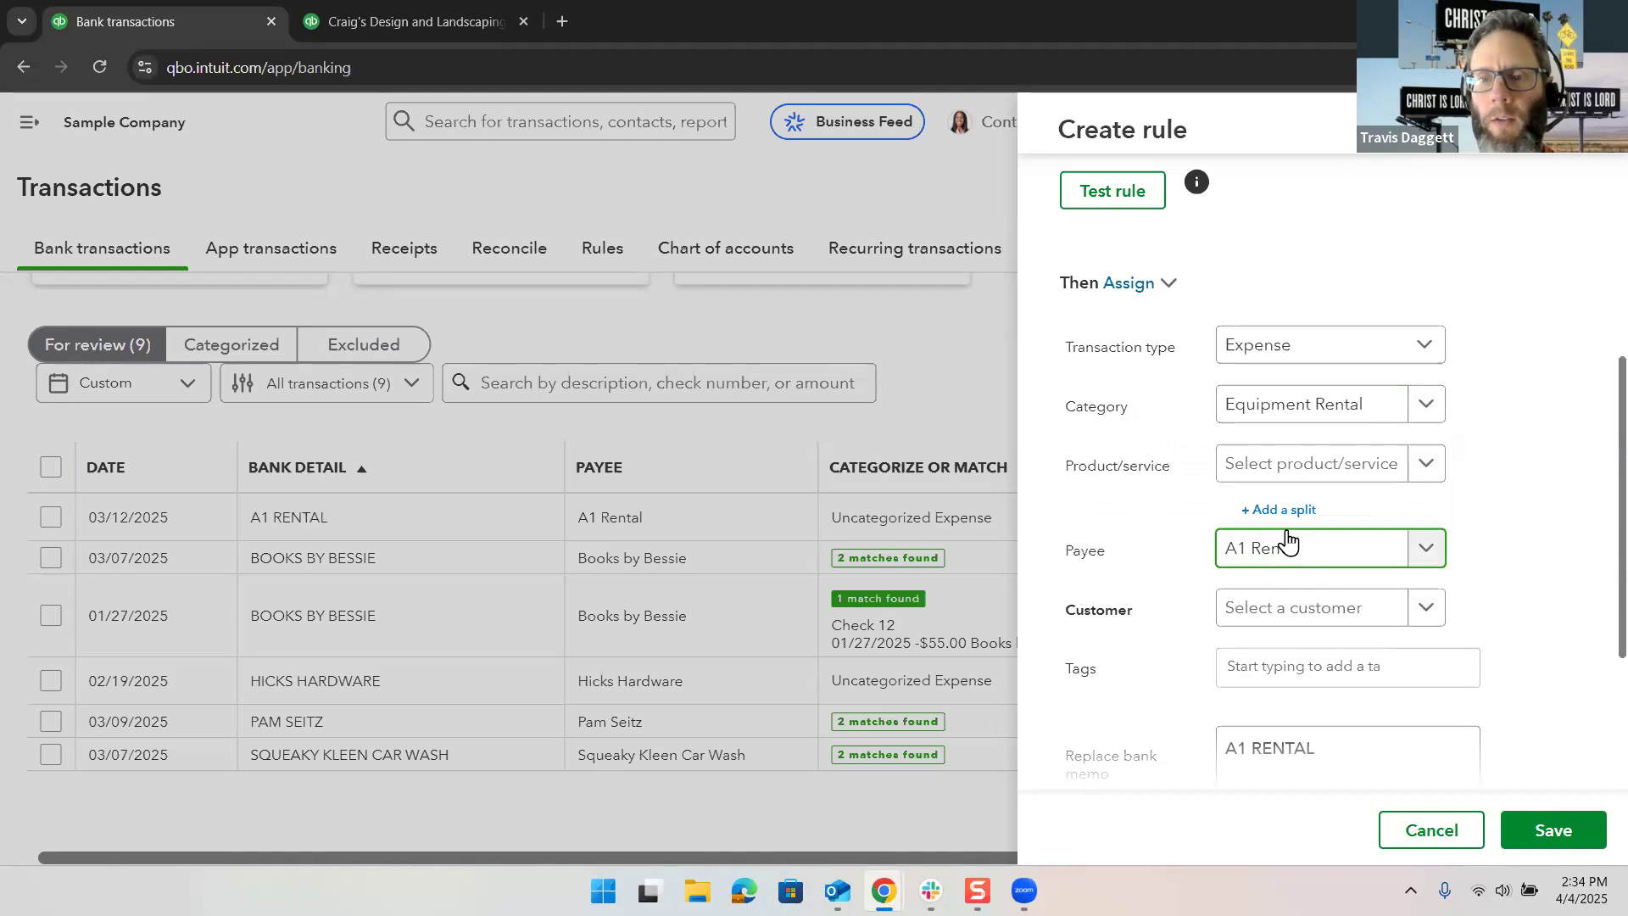
# Step: Remove the replacement bank memo from the A1 Rental rule and save the rule
pyautogui.scroll(-2, 1486, 460)
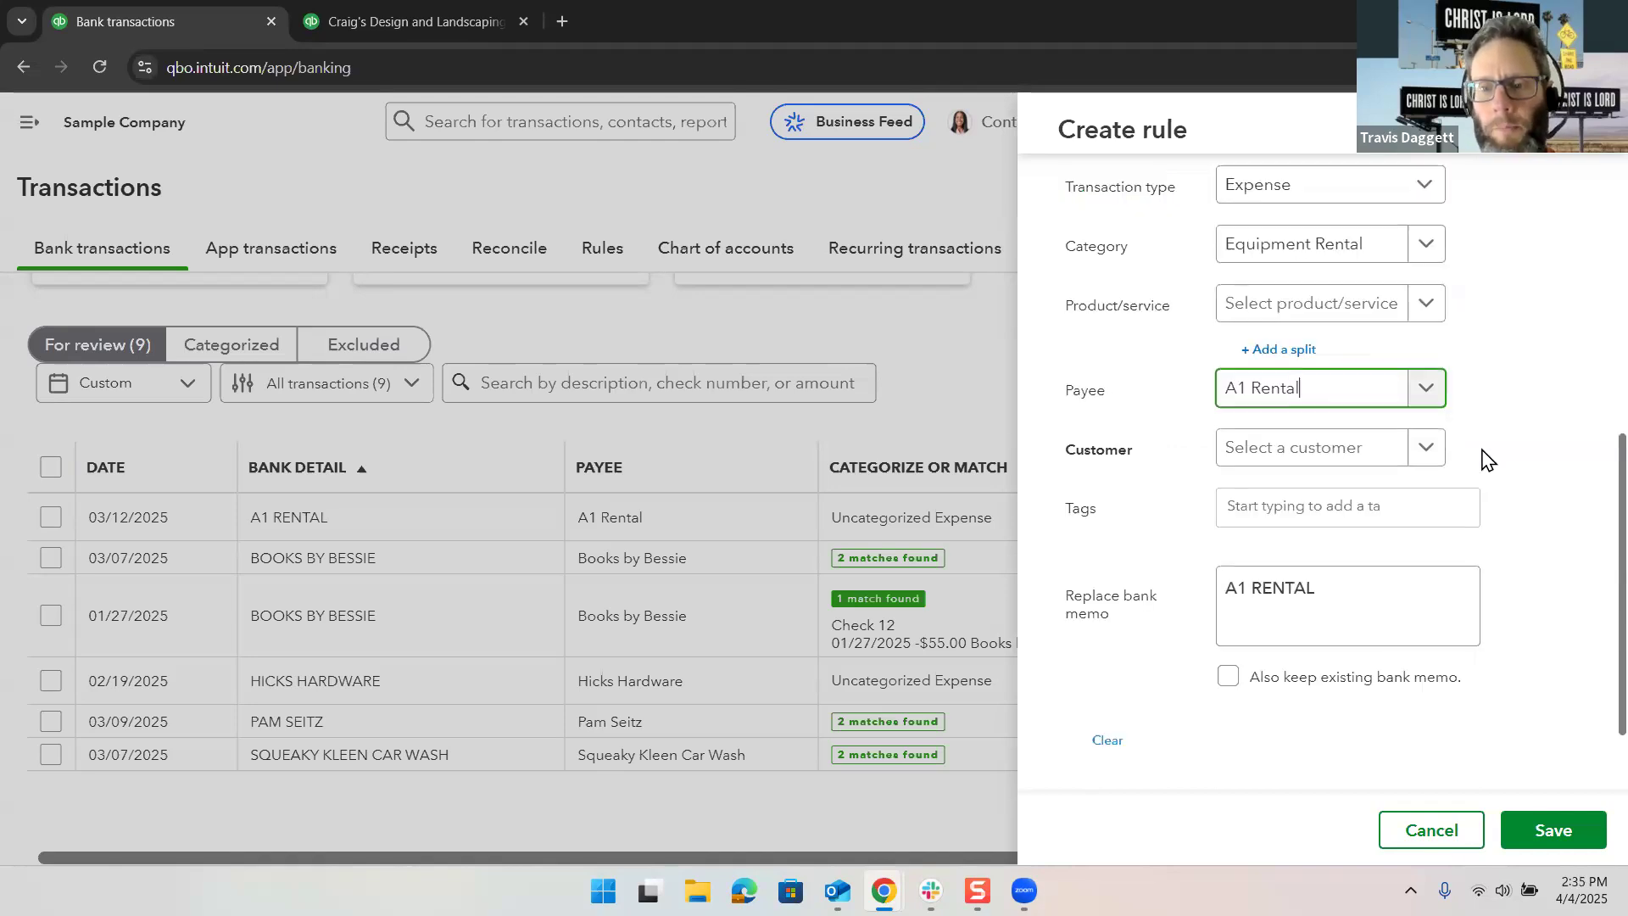
pyautogui.click(1355, 534)
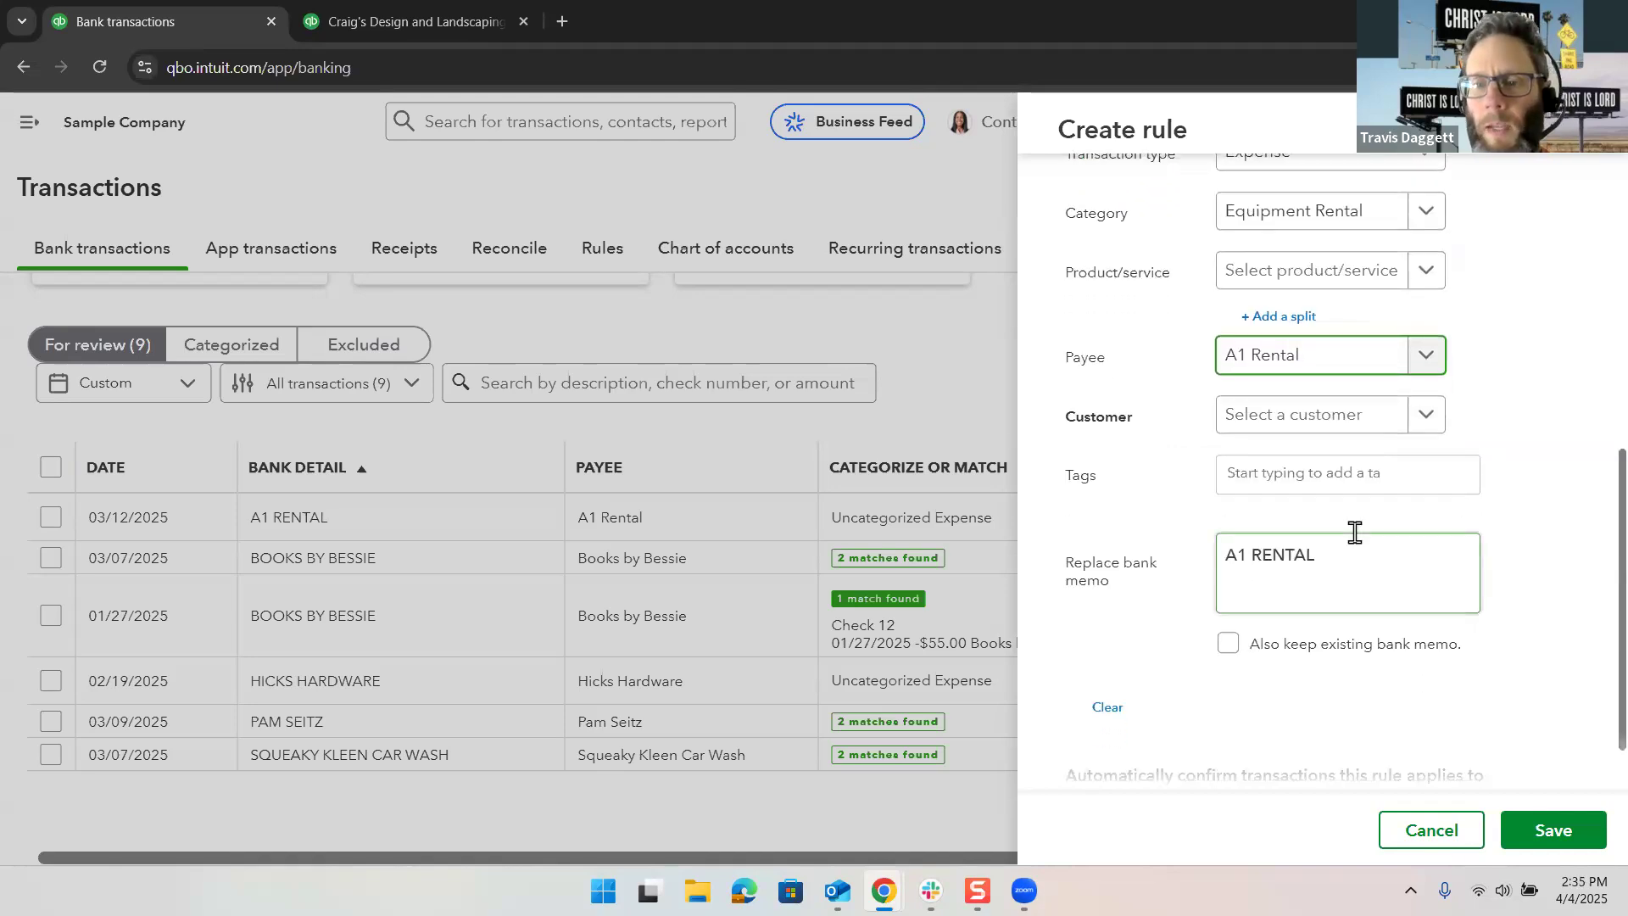
pyautogui.scroll(-1, 1355, 532)
pyautogui.scroll(2, 1357, 541)
pyautogui.moveTo(1350, 640); pyautogui.dragTo(1126, 669)
pyautogui.press('BackSpace')
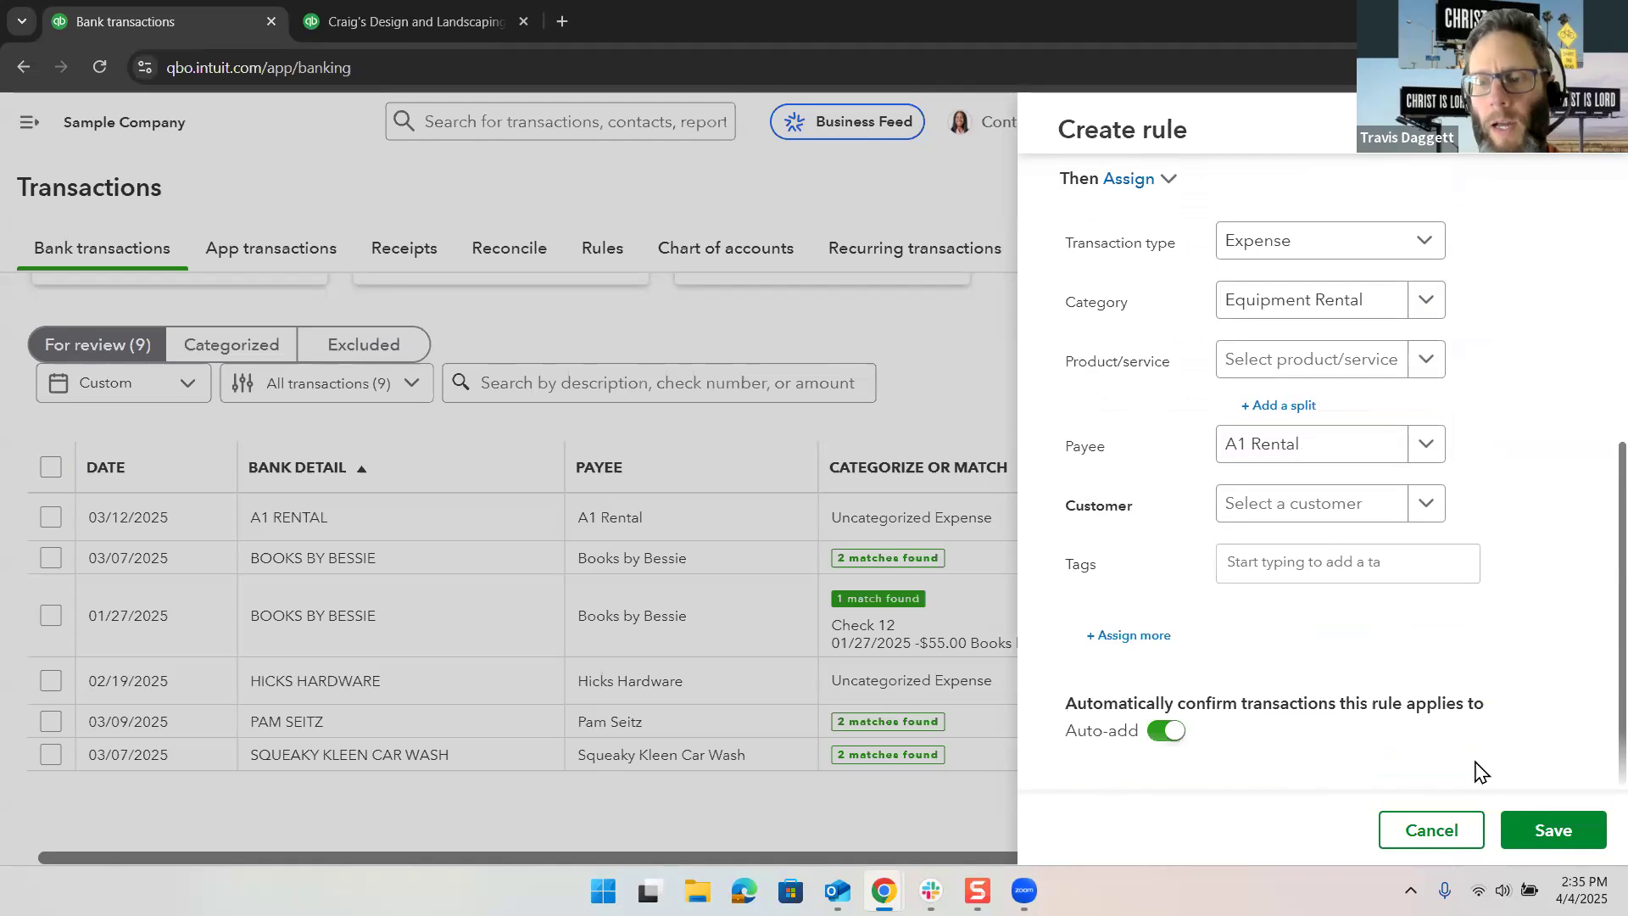
pyautogui.click(1553, 833)
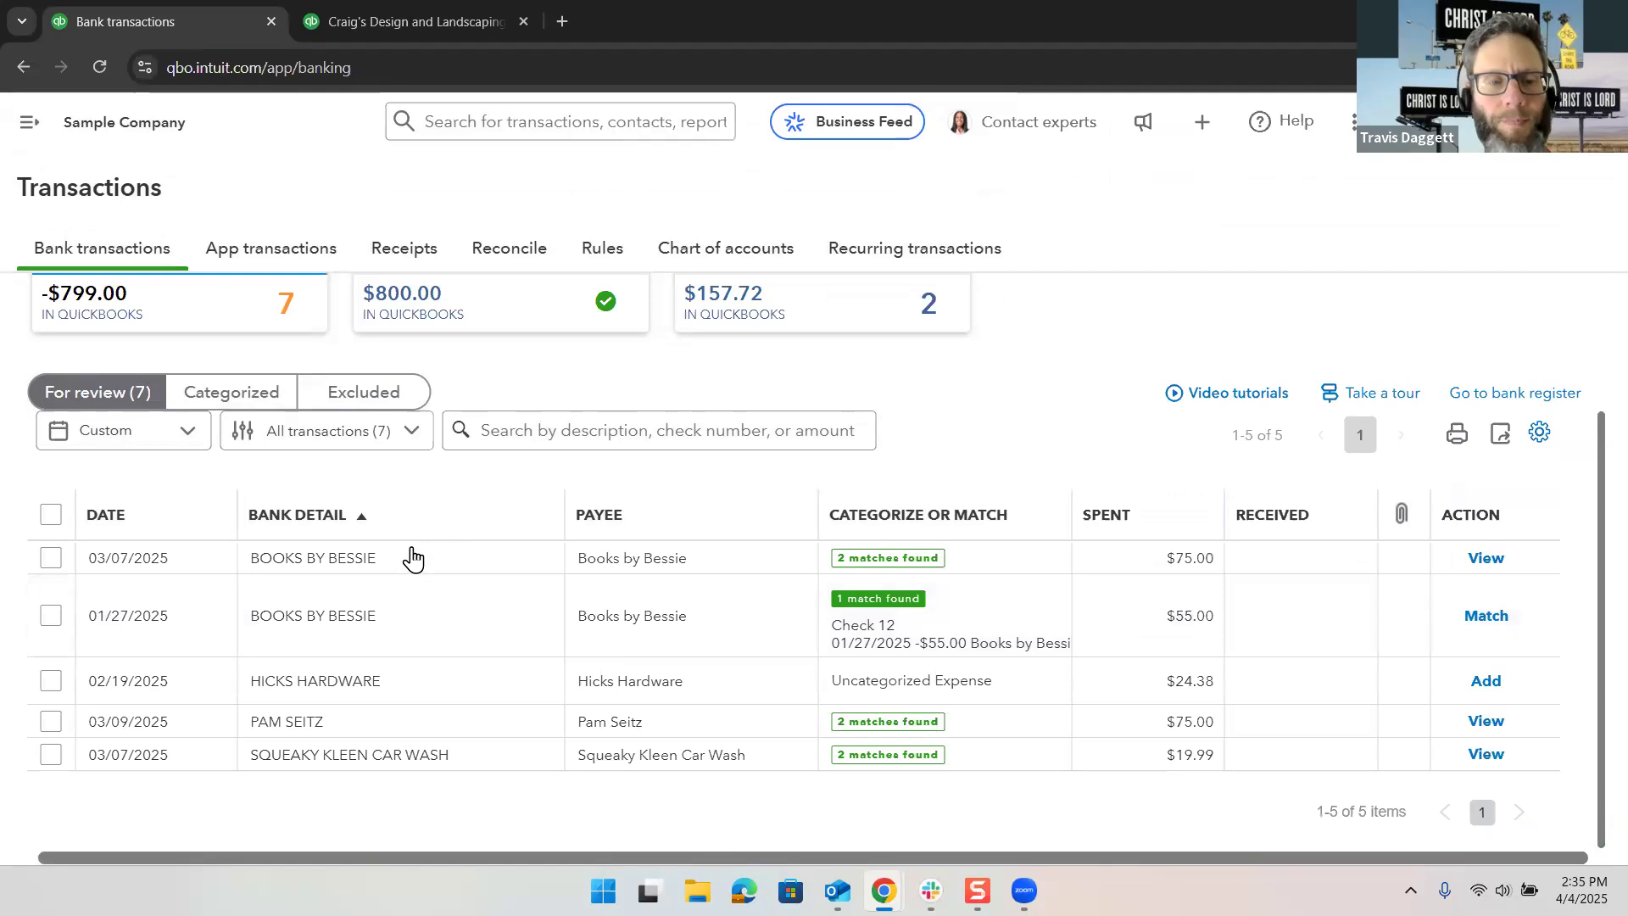
# Step: Match the 03/07/2025 Books by Bessie transaction to Bill Payment 3 and the 01/27/2025 one to Check 12
pyautogui.click(425, 566)
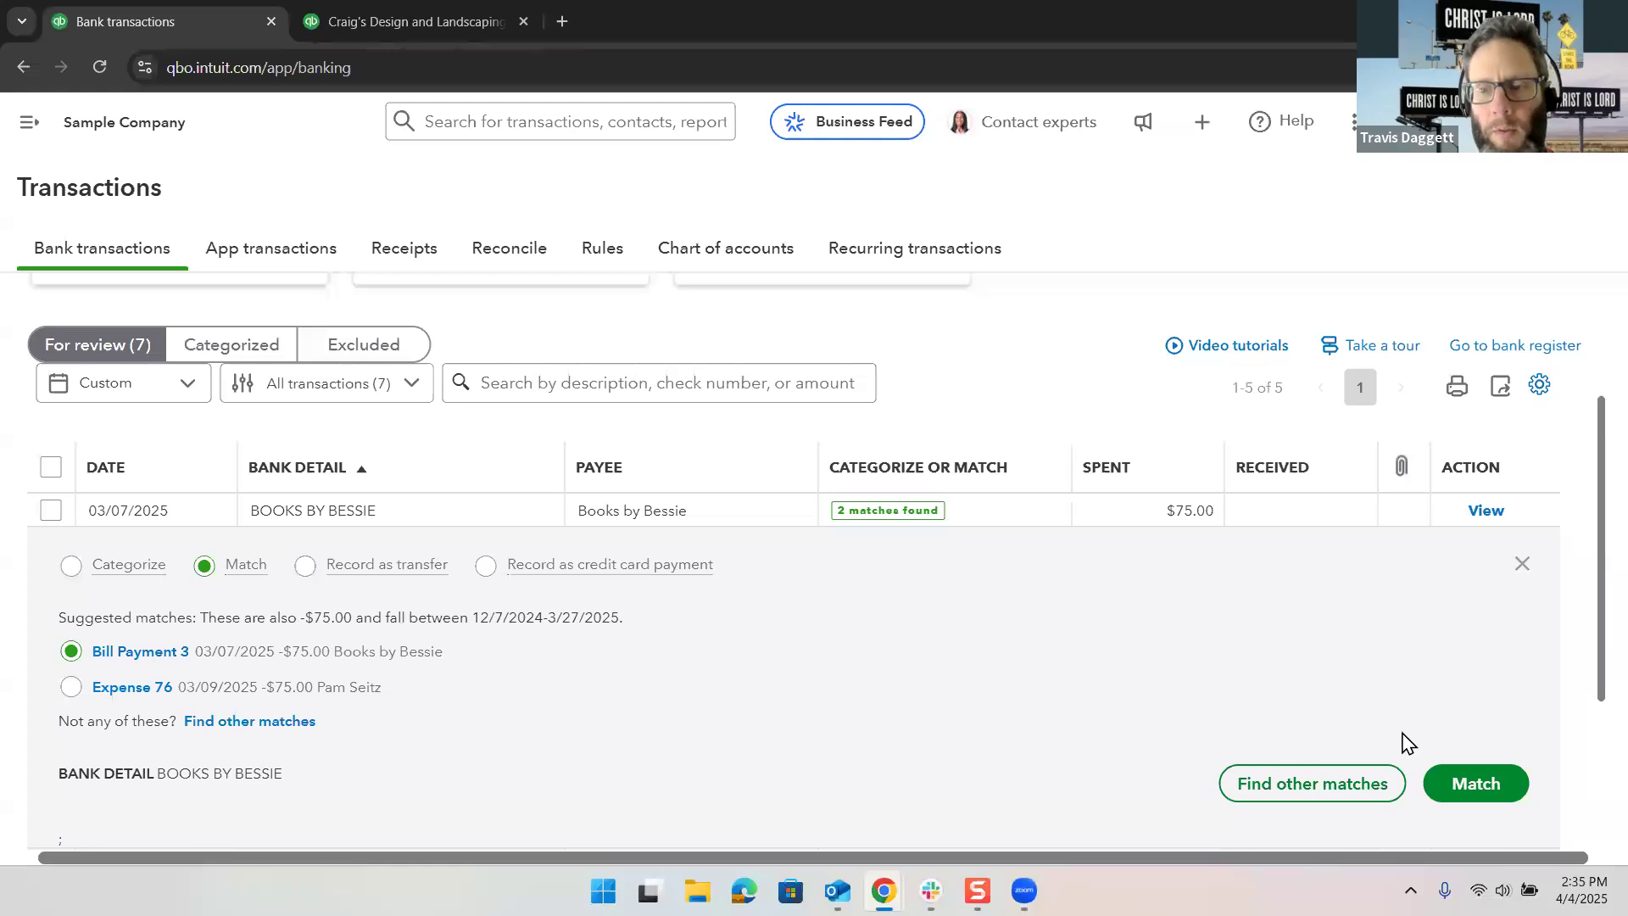
pyautogui.click(1483, 789)
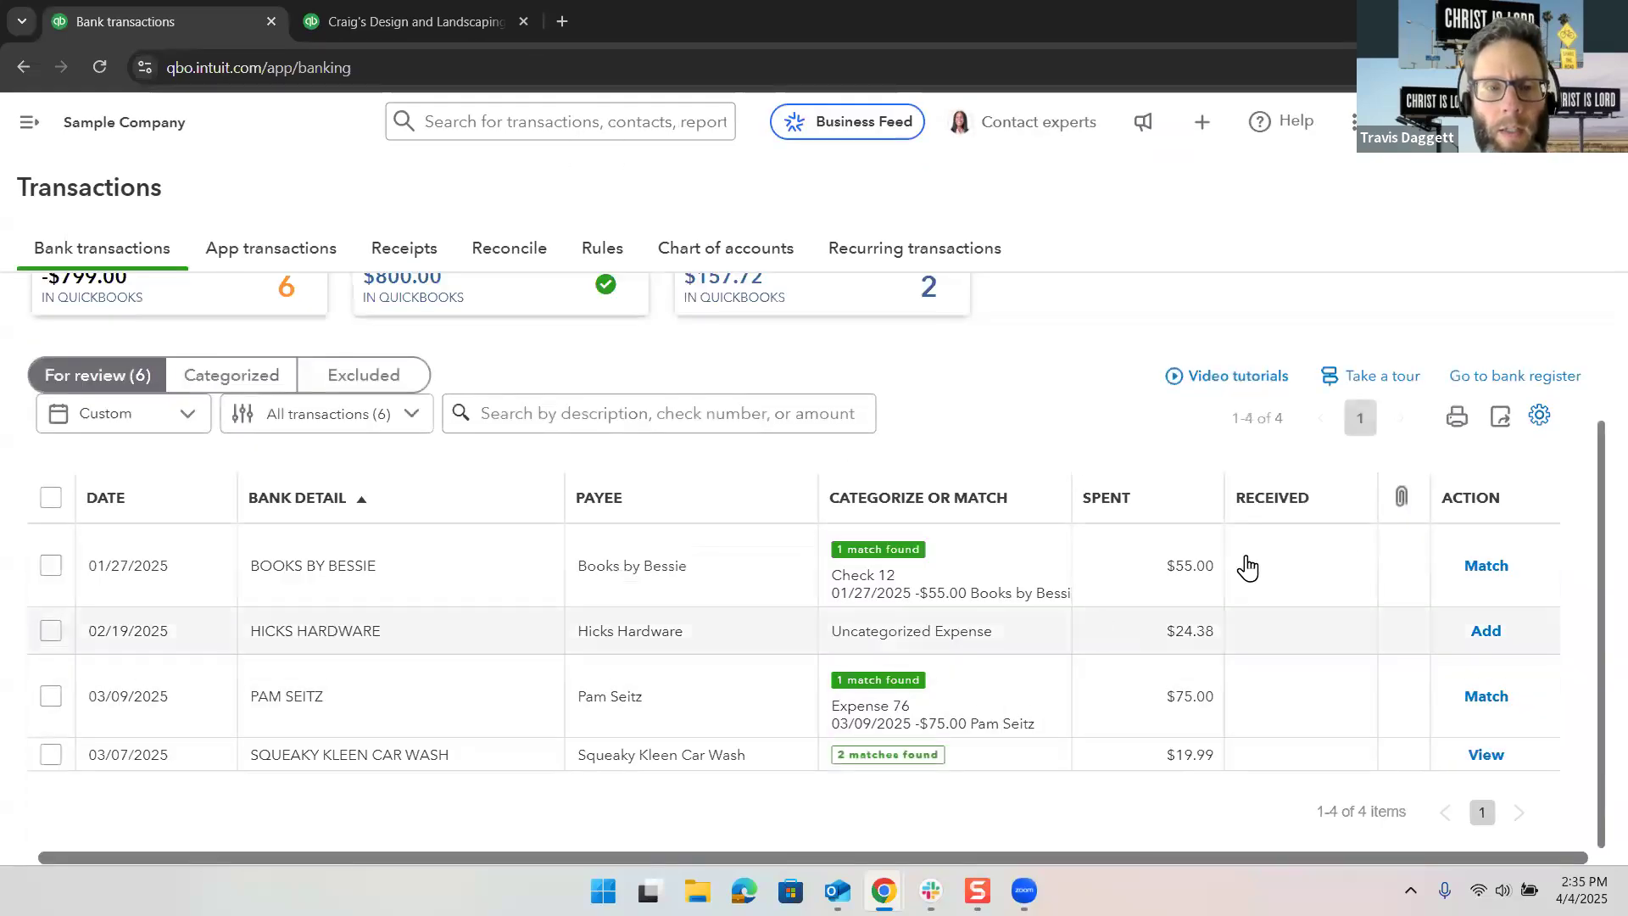
pyautogui.click(1483, 564)
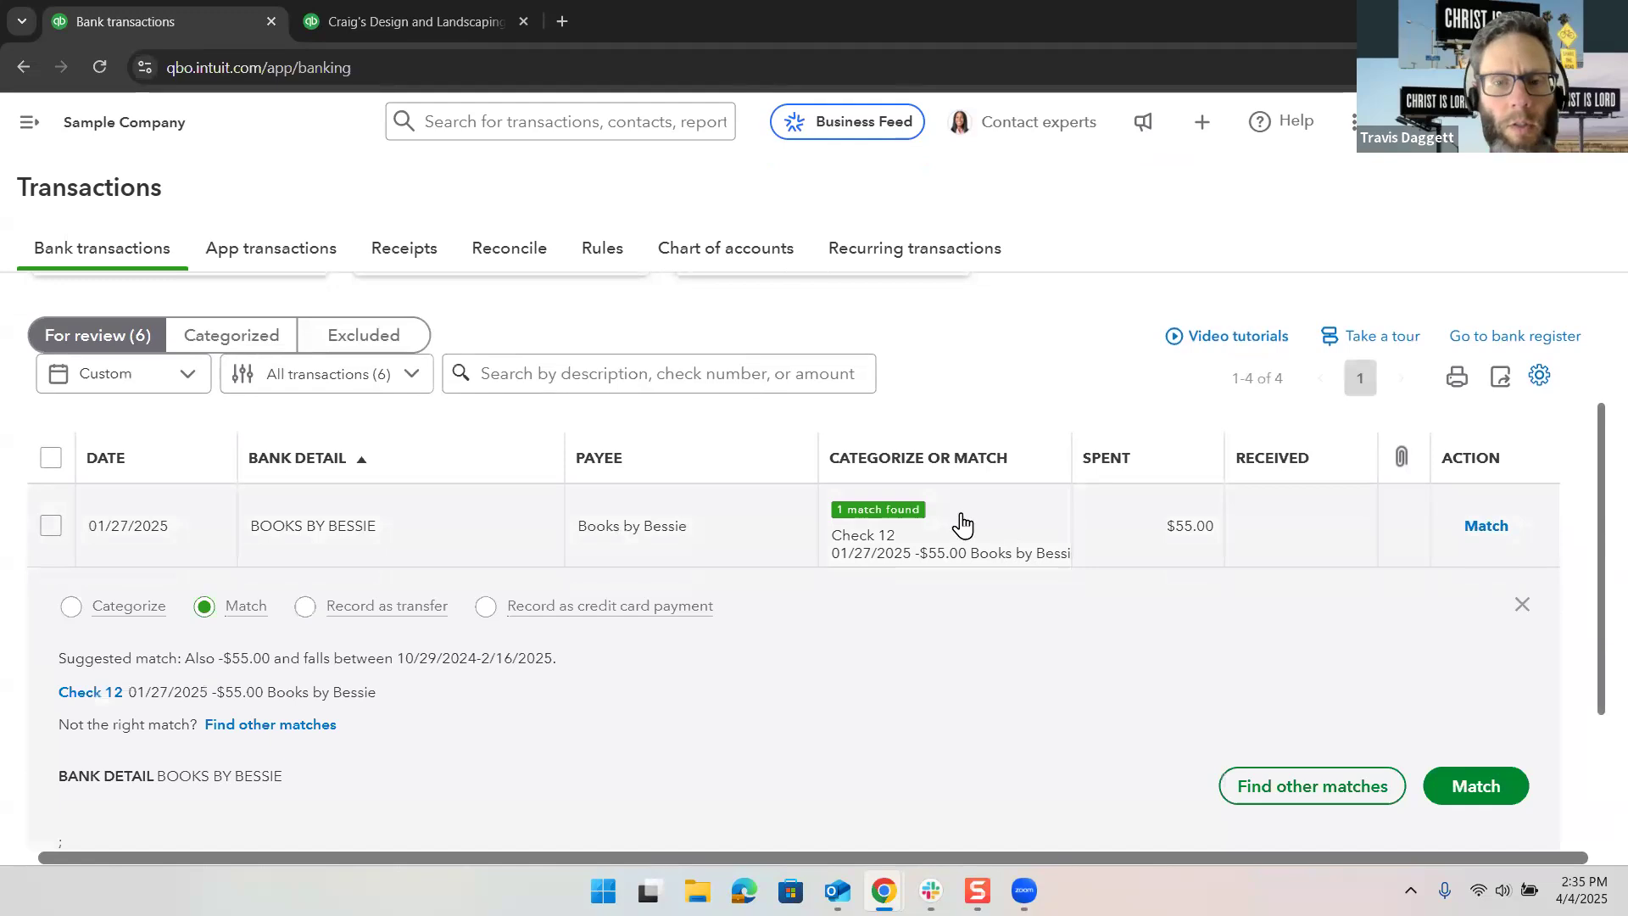
pyautogui.click(1497, 527)
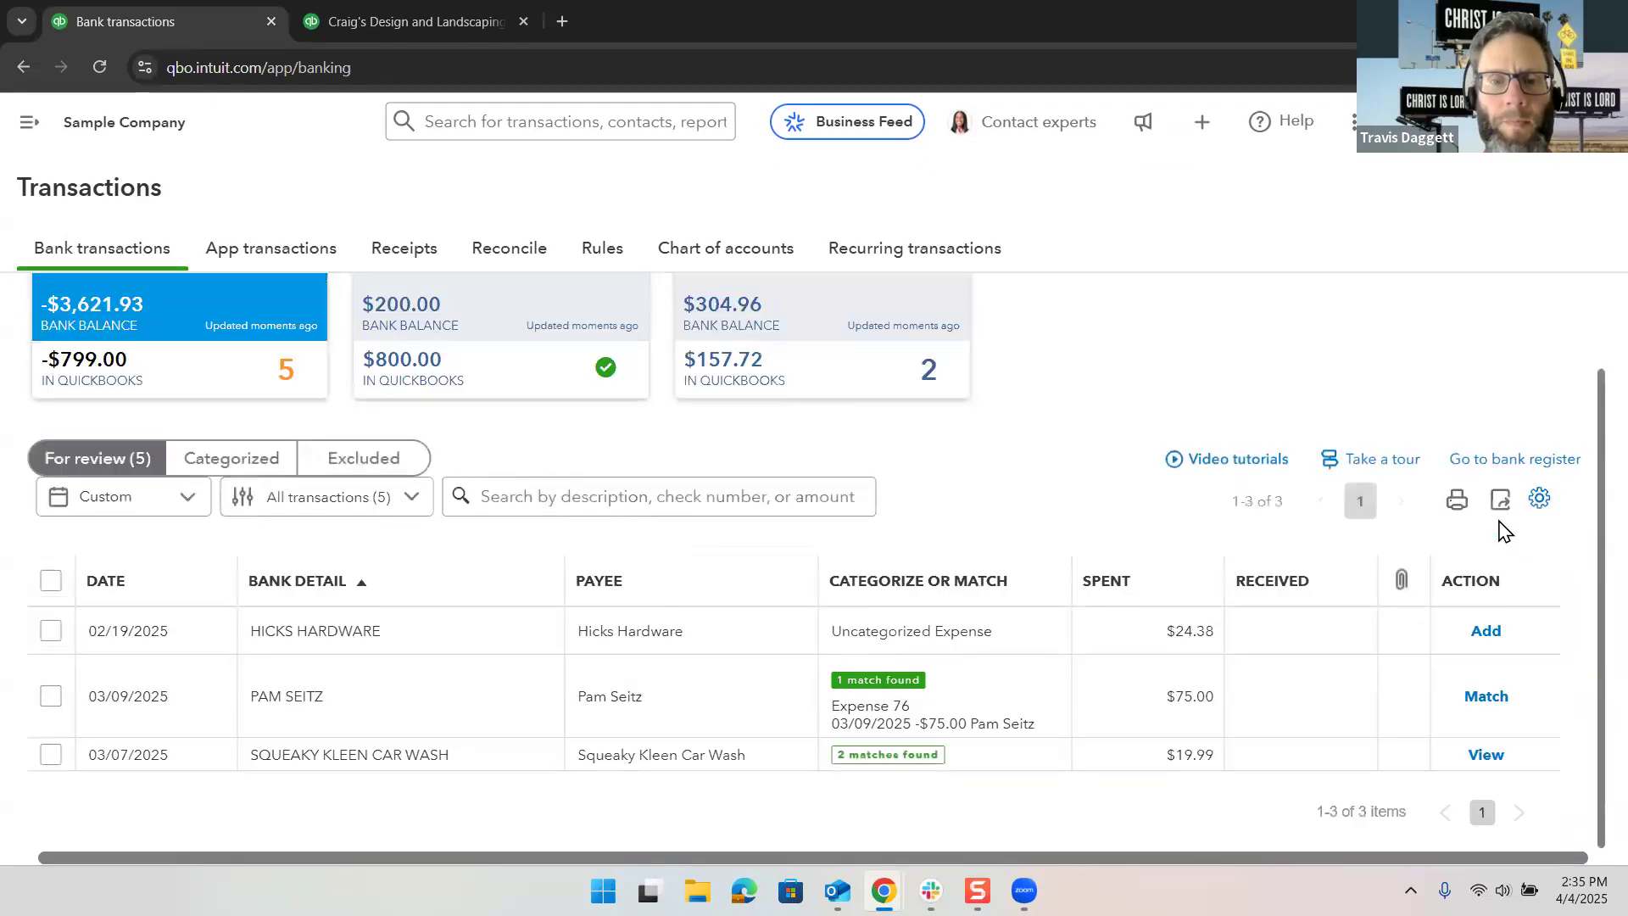
# Step: Review the categorization history for the 02/19/2025 Hicks Hardware transaction and close it without assigning a category
pyautogui.click(488, 648)
pyautogui.click(240, 552)
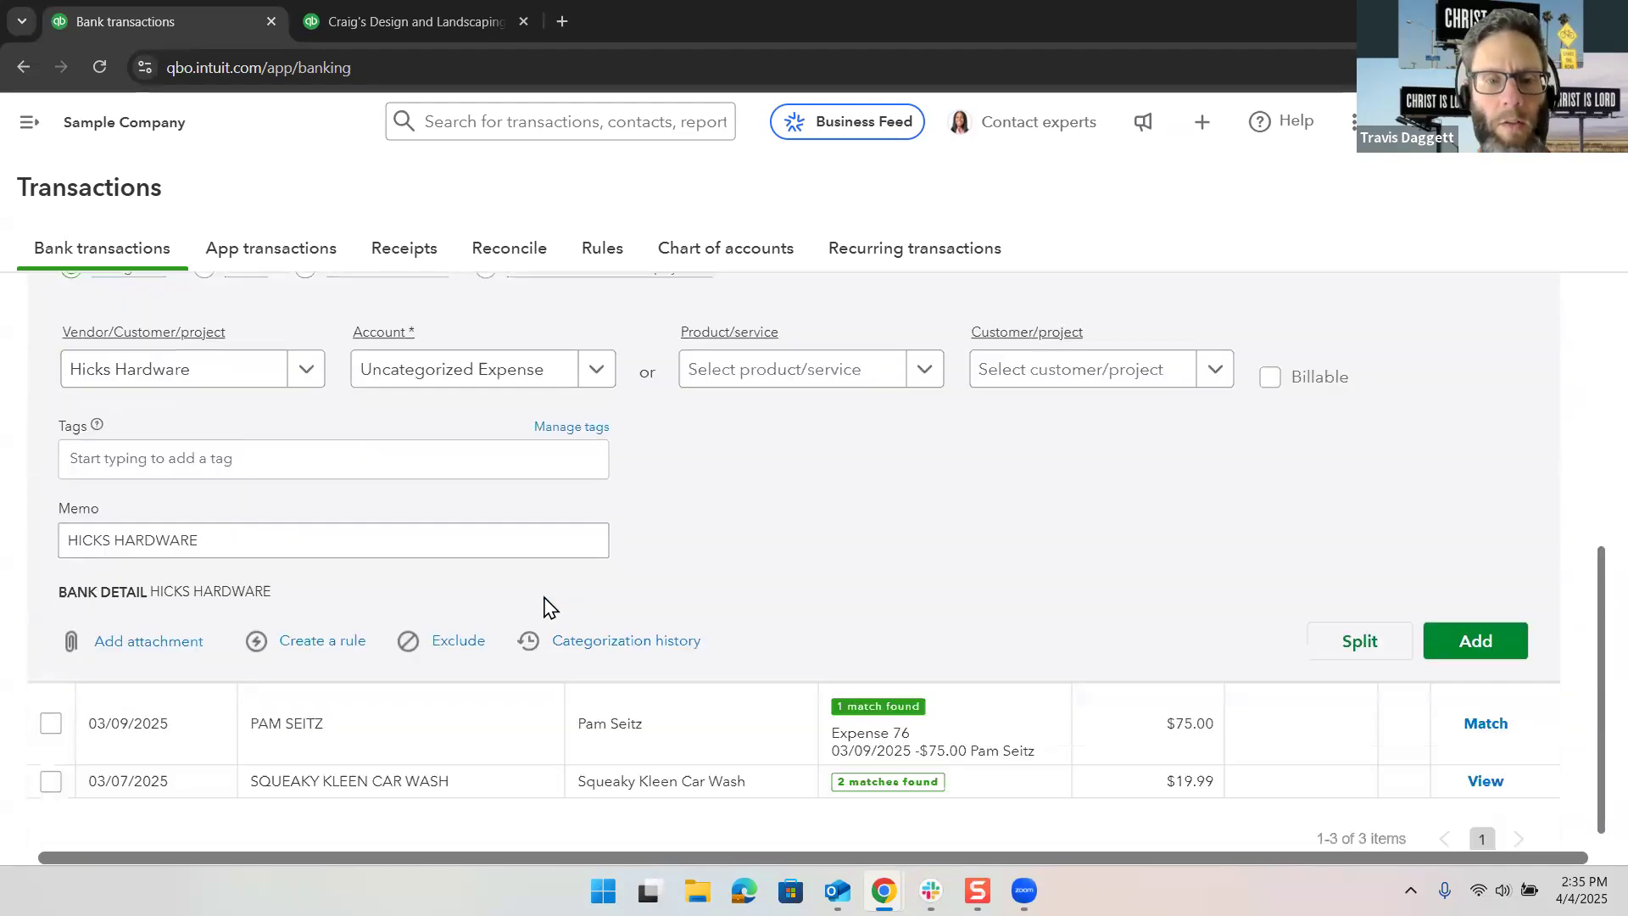
pyautogui.scroll(-2, 509, 602)
pyautogui.click(618, 642)
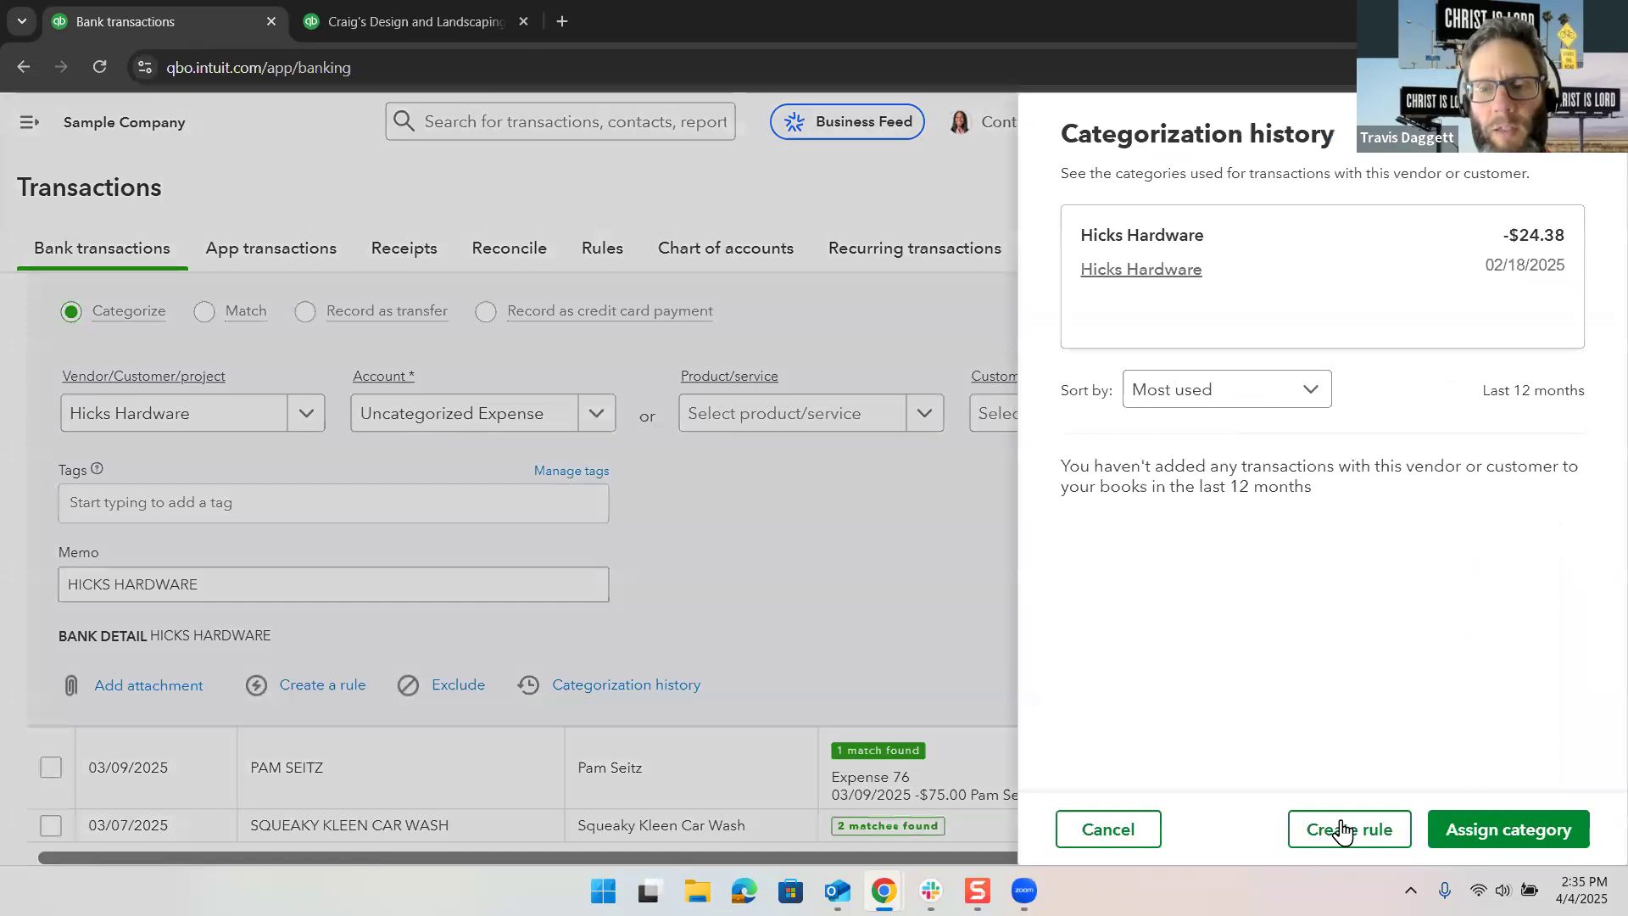
pyautogui.click(1356, 841)
pyautogui.click(1109, 829)
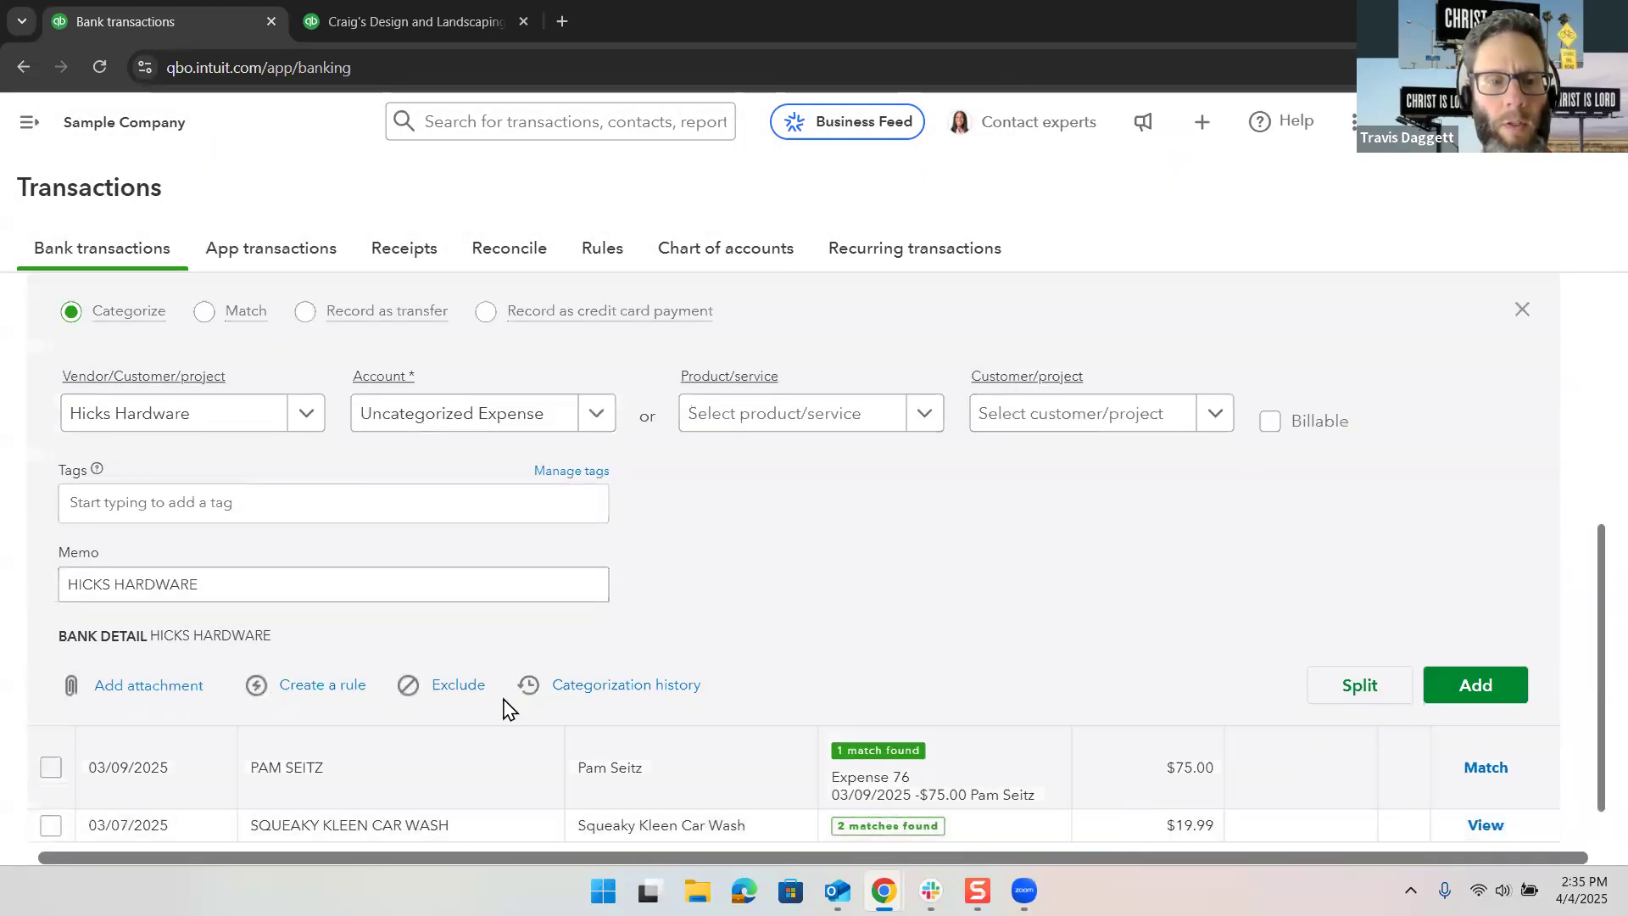
# Step: Start a bank rule from the Hicks Hardware transaction and name it Hicks Hardware as COGS
pyautogui.click(318, 691)
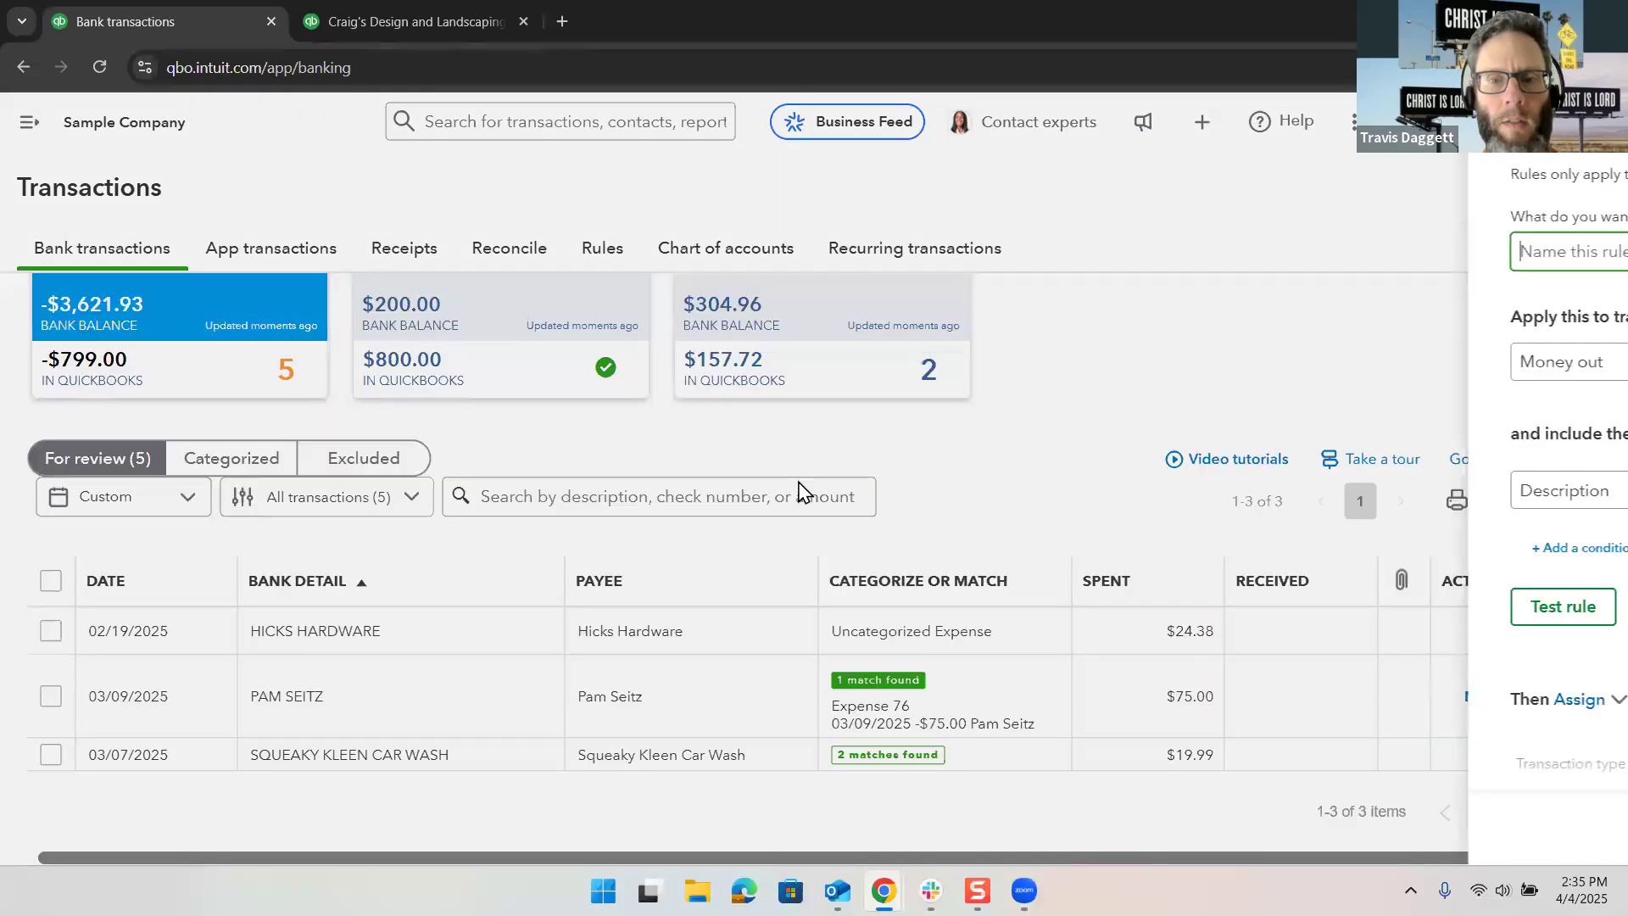
pyautogui.write('Hick')
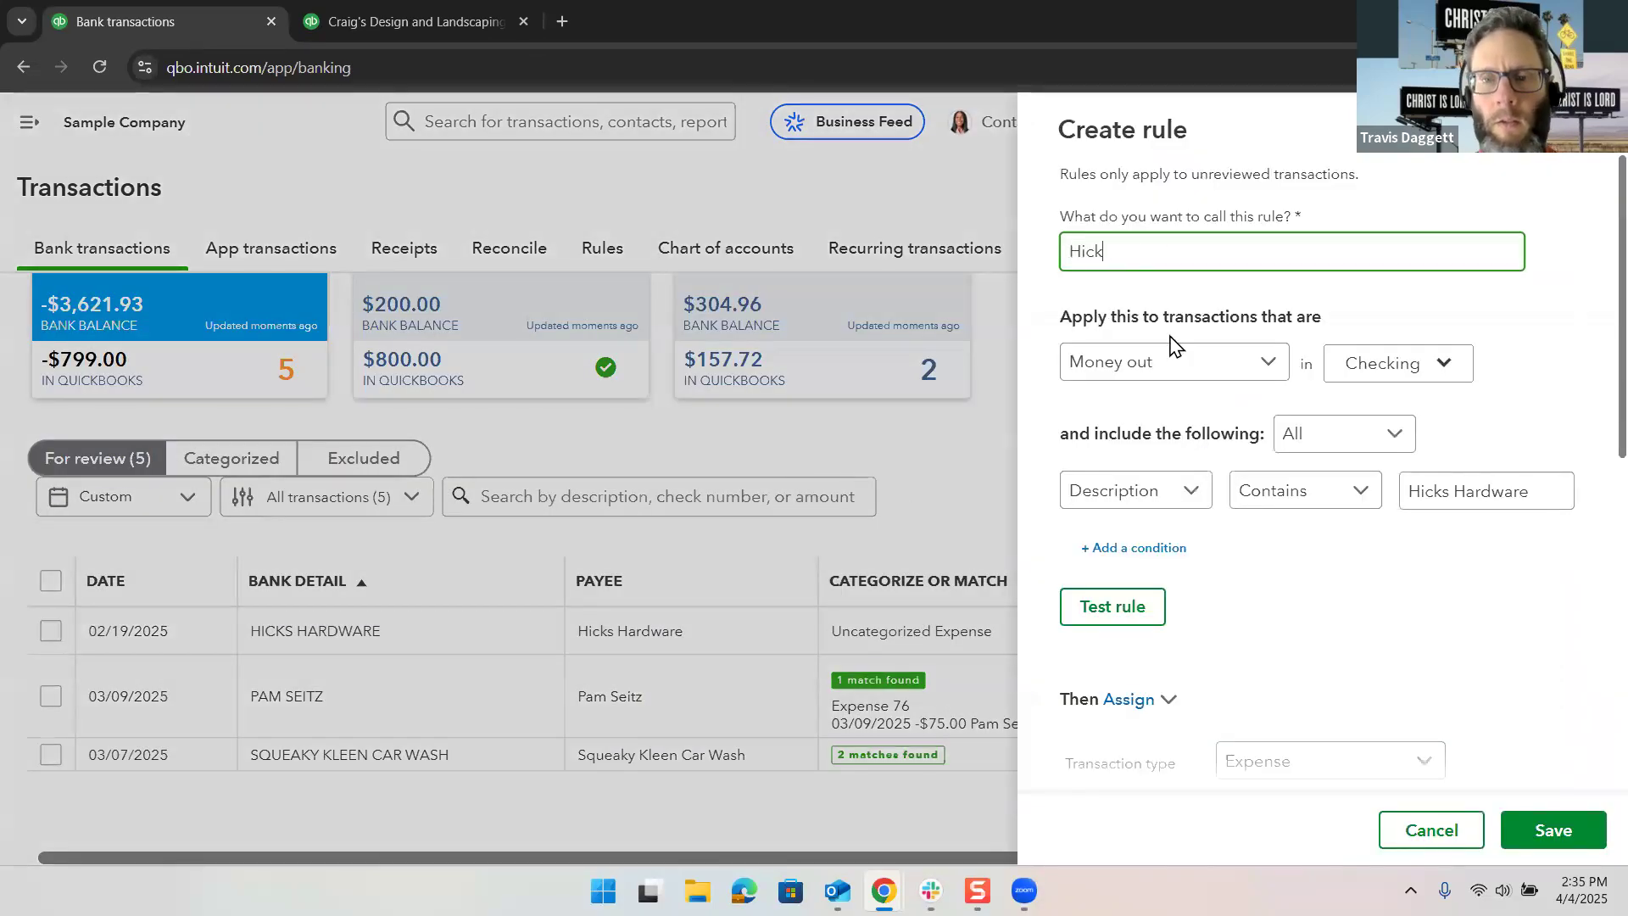
pyautogui.write('s Hardware as COGS')
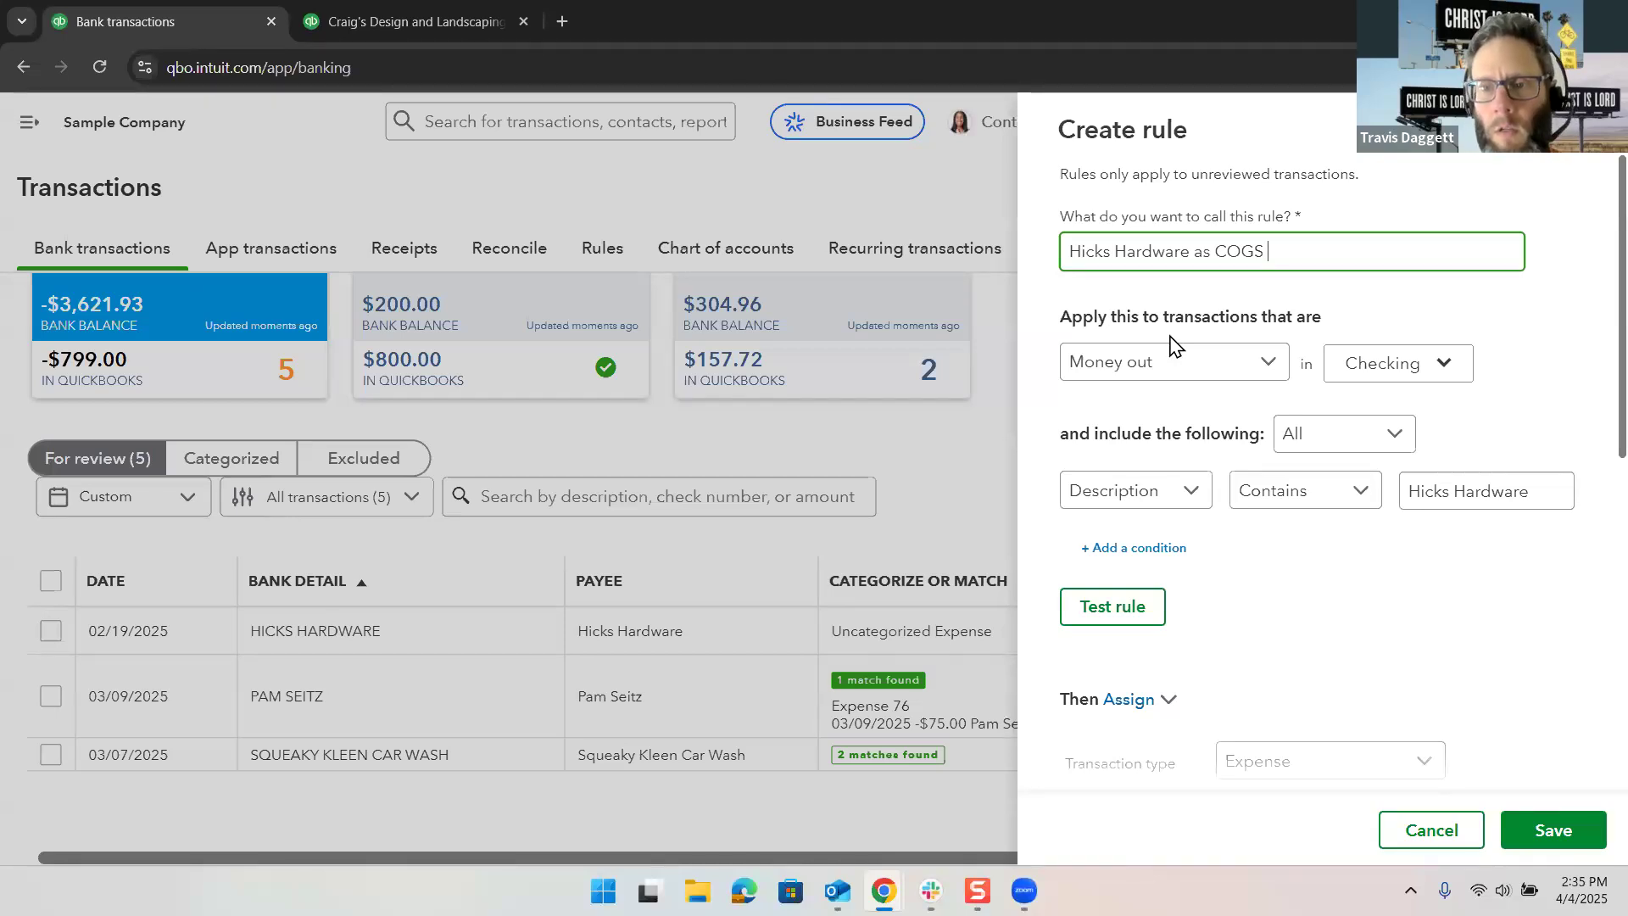
# Step: Change the rule's condition from description to bank text containing Hicks Hardware and test the rule
pyautogui.click(1183, 491)
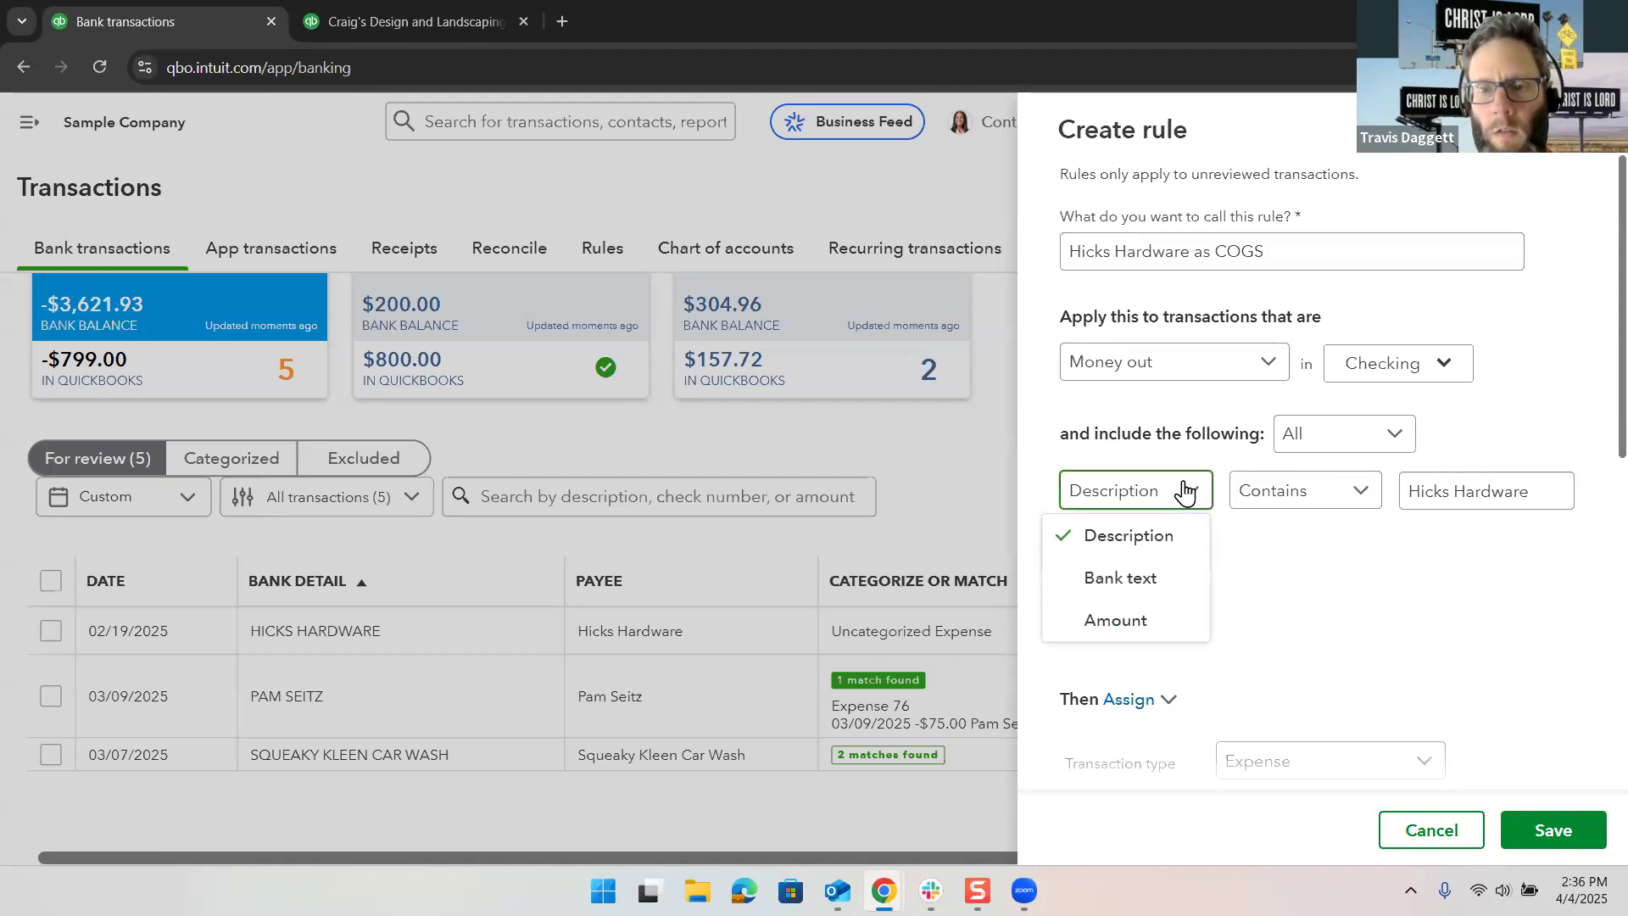
pyautogui.click(1183, 583)
pyautogui.click(1128, 622)
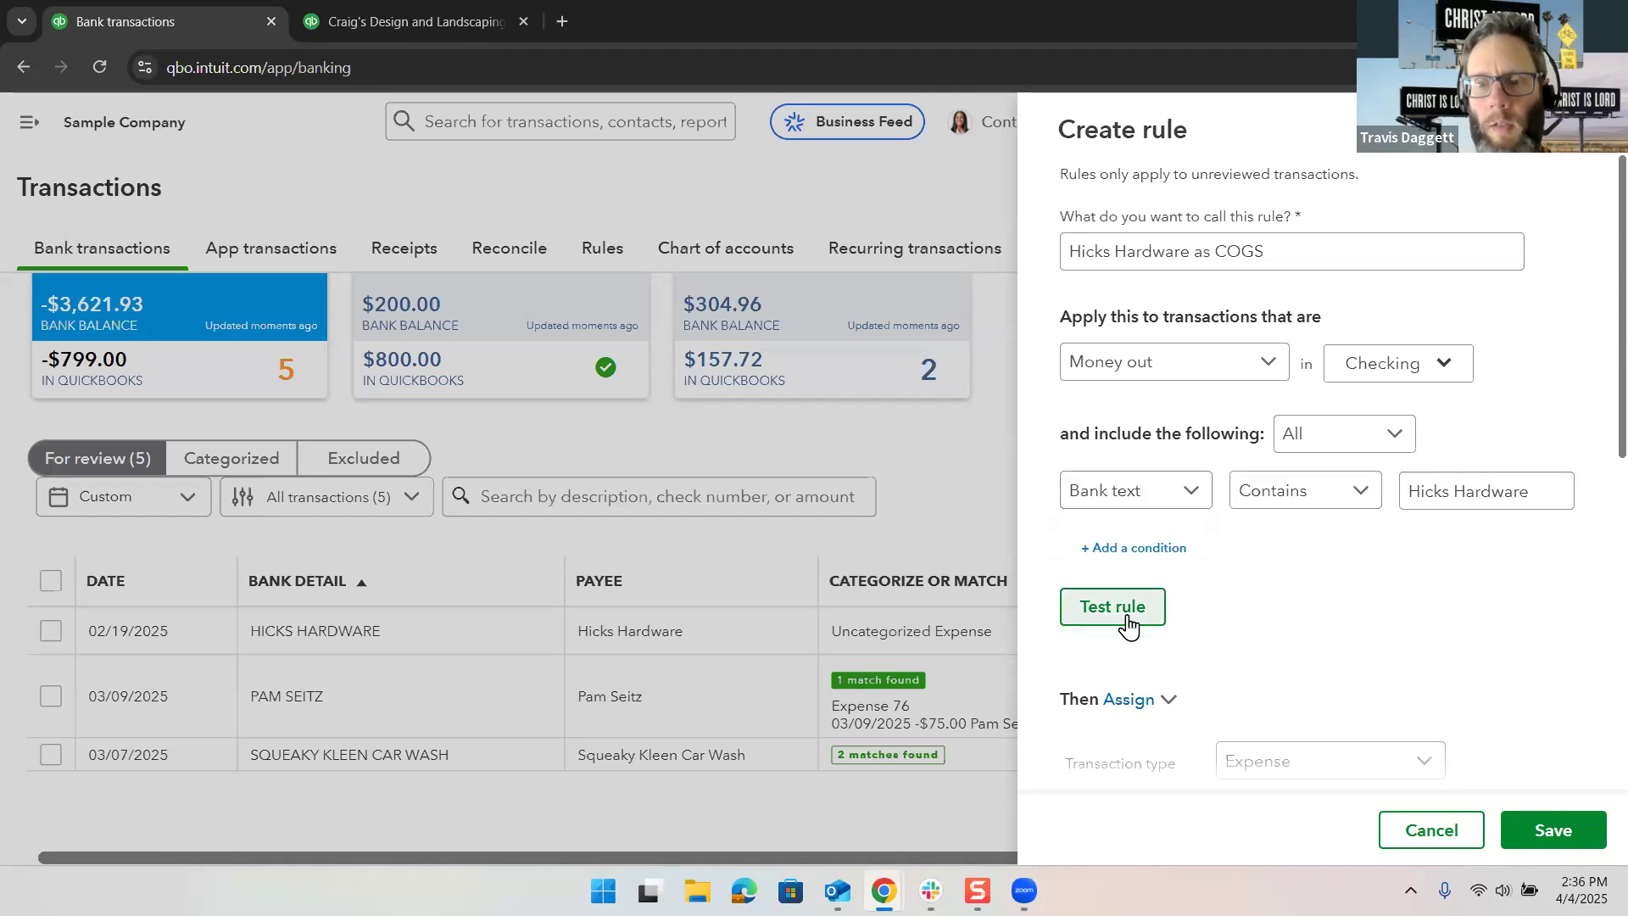
# Step: Set the rule's category to the Cost of Goods Sold account
pyautogui.scroll(-4, 1295, 559)
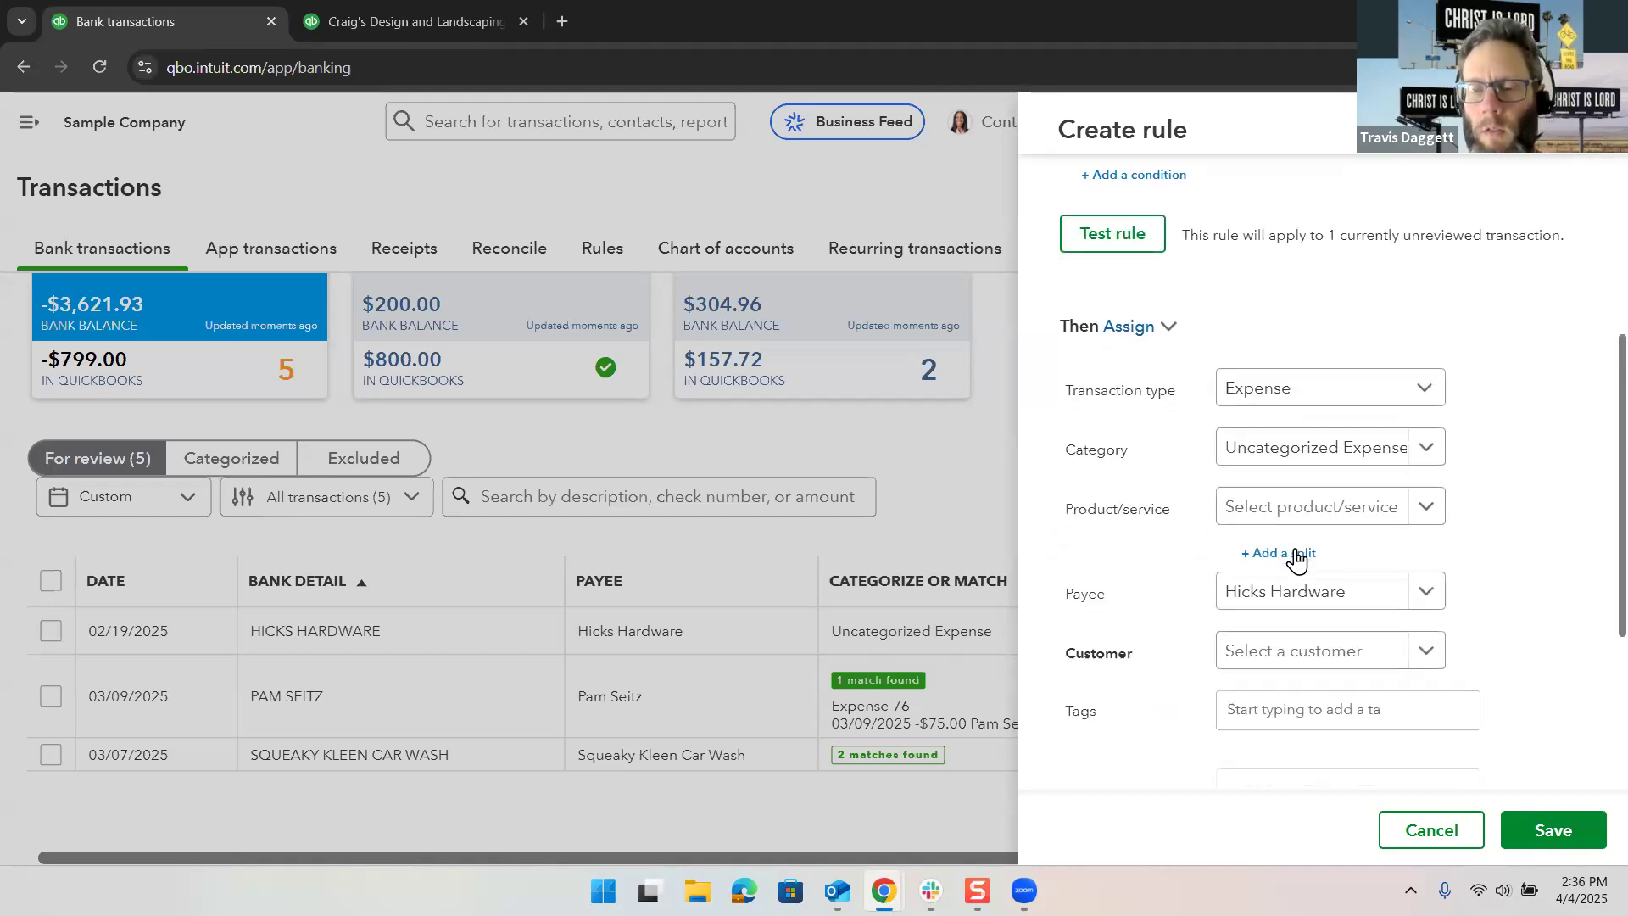
pyautogui.click(1376, 455)
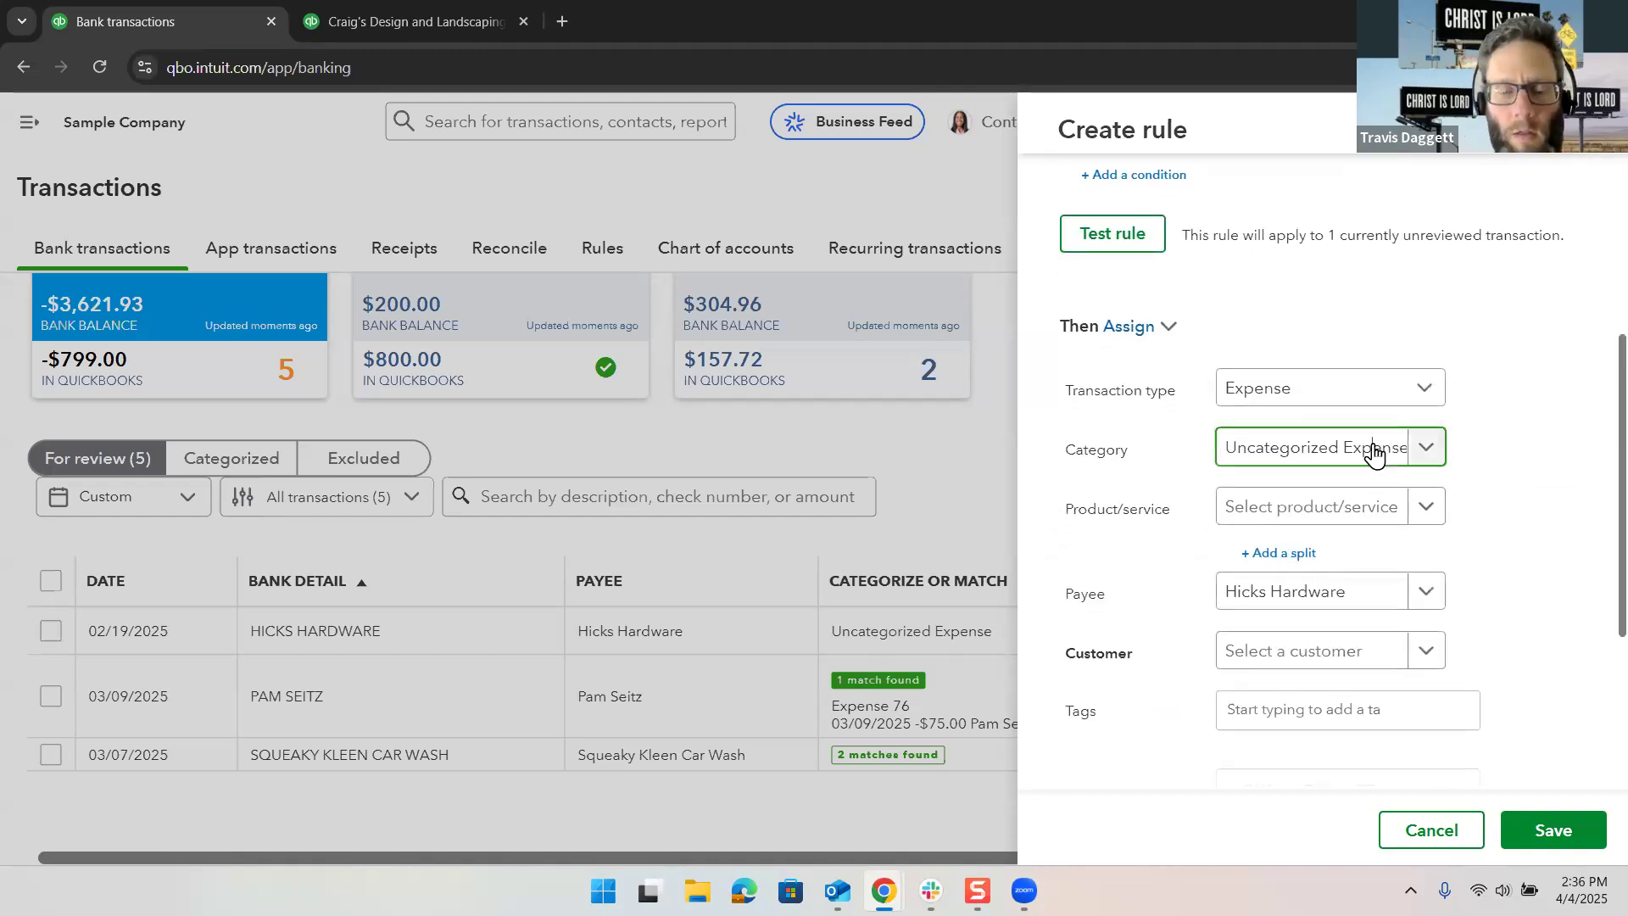
pyautogui.write('cost')
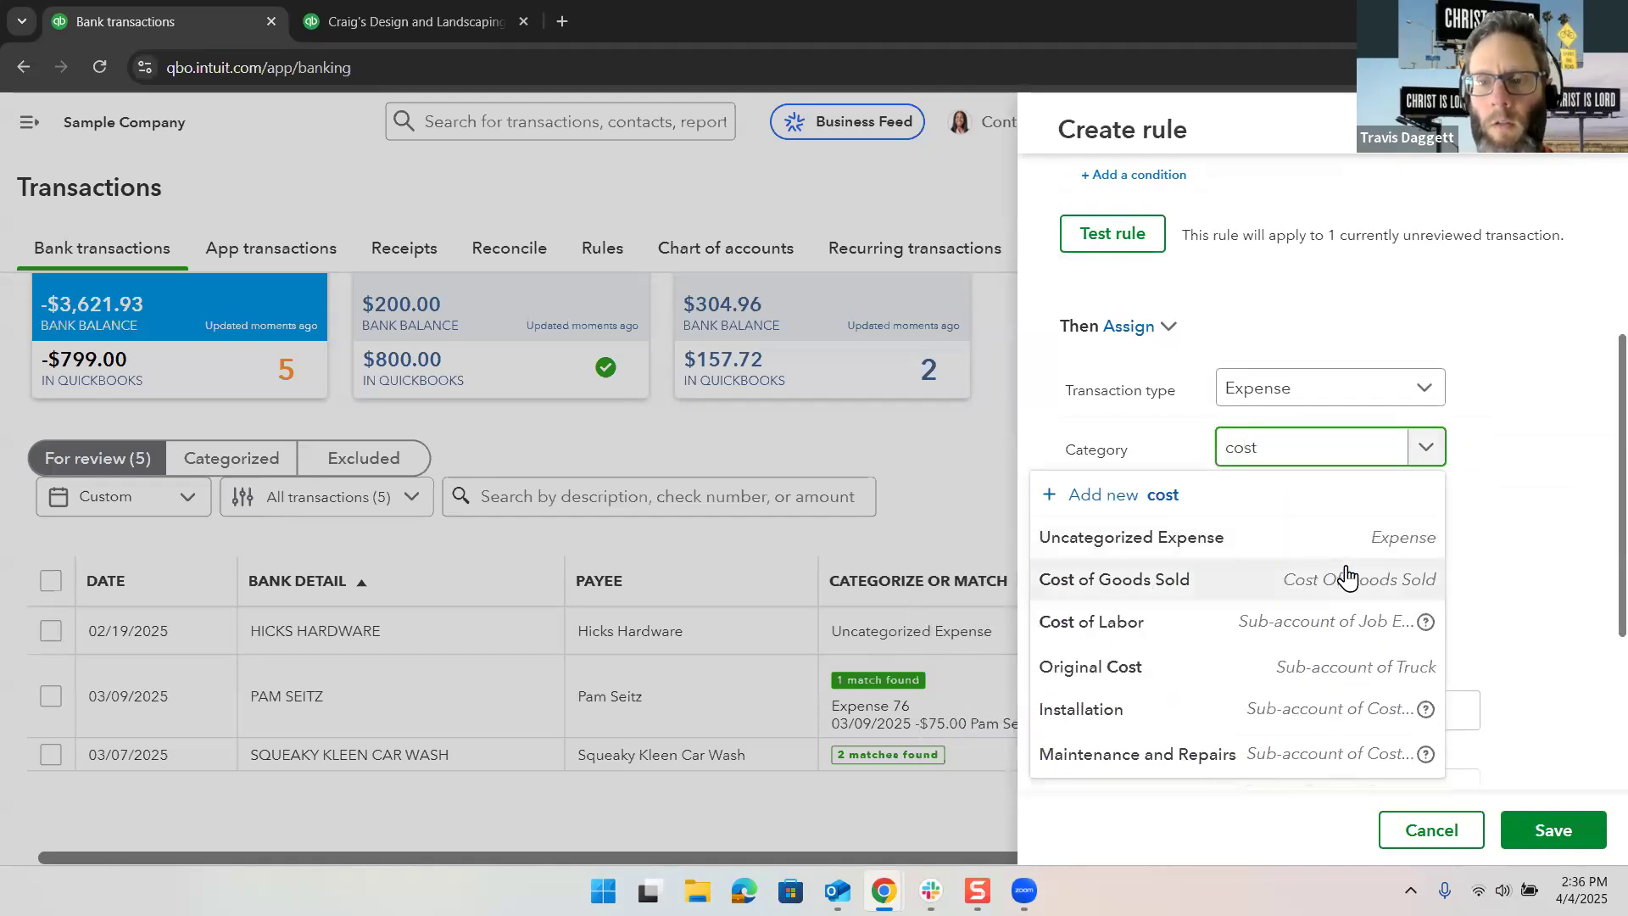
pyautogui.click(1346, 579)
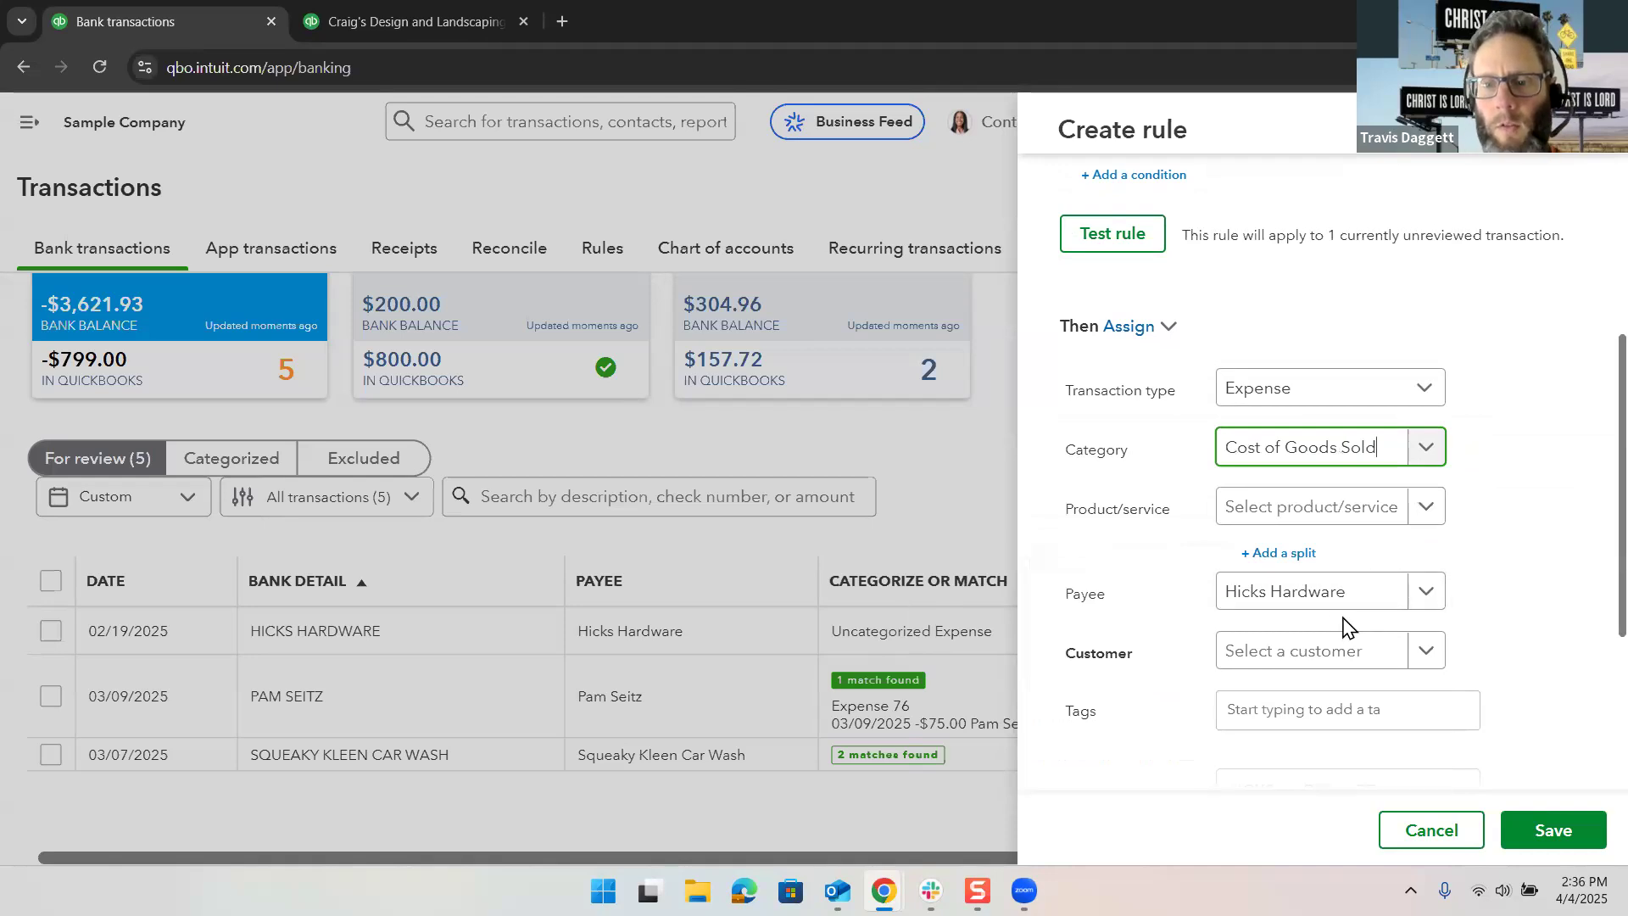
# Step: Clear the replacement bank memo text from the Hicks Hardware rule
pyautogui.scroll(-1, 1344, 628)
pyautogui.scroll(-3, 1344, 627)
pyautogui.click(1390, 471)
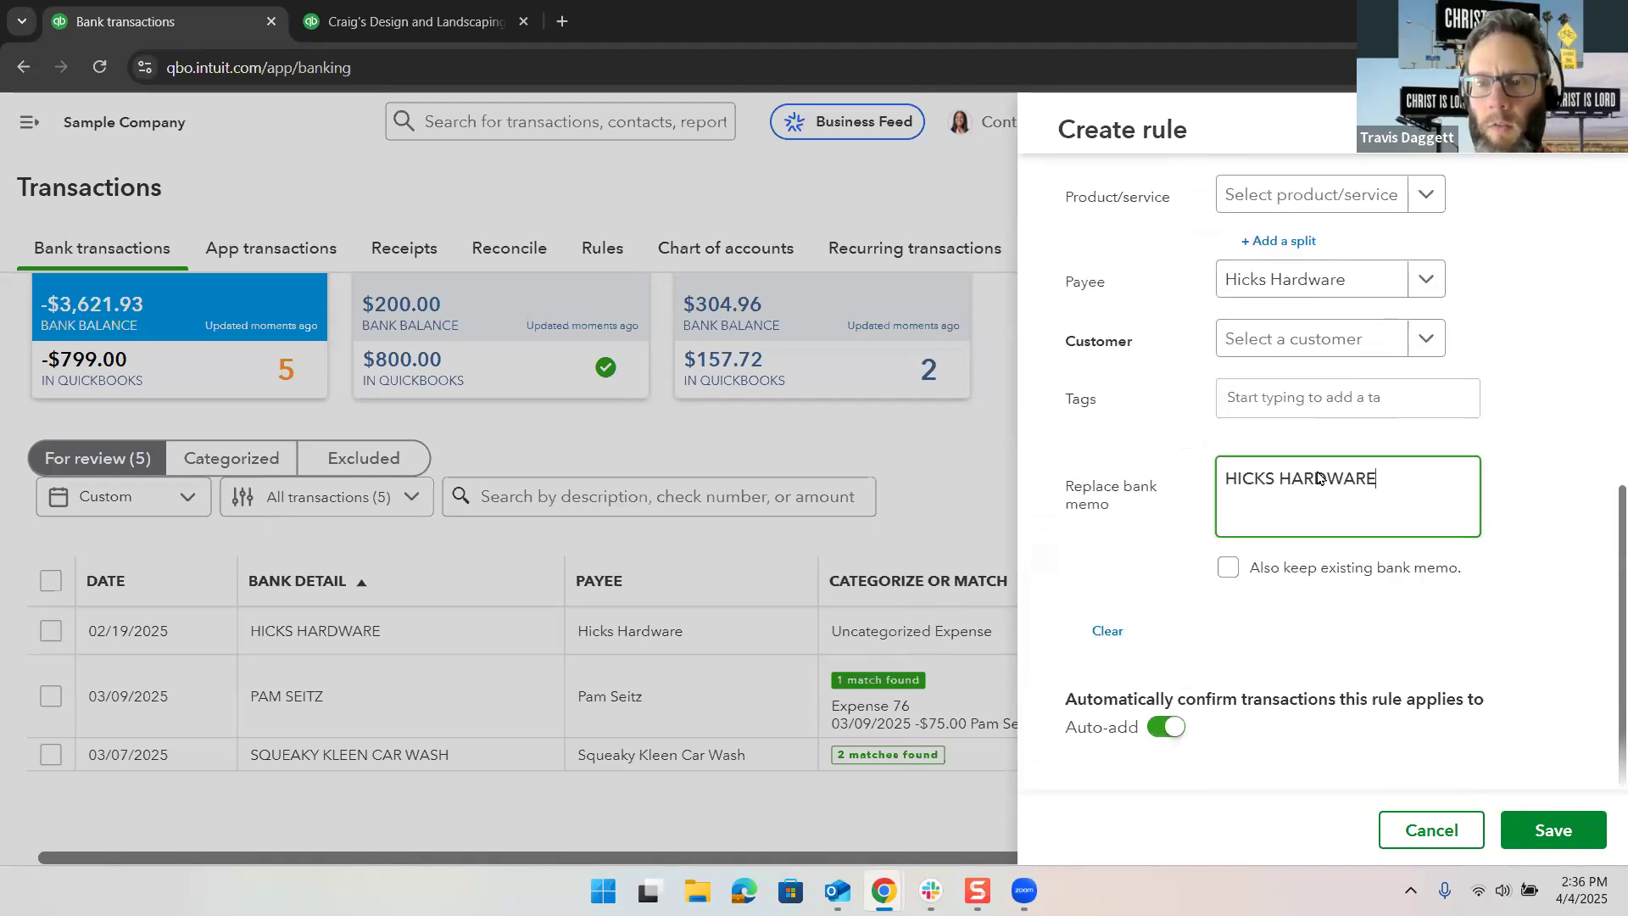
pyautogui.hotkey('ctrl', 'a')
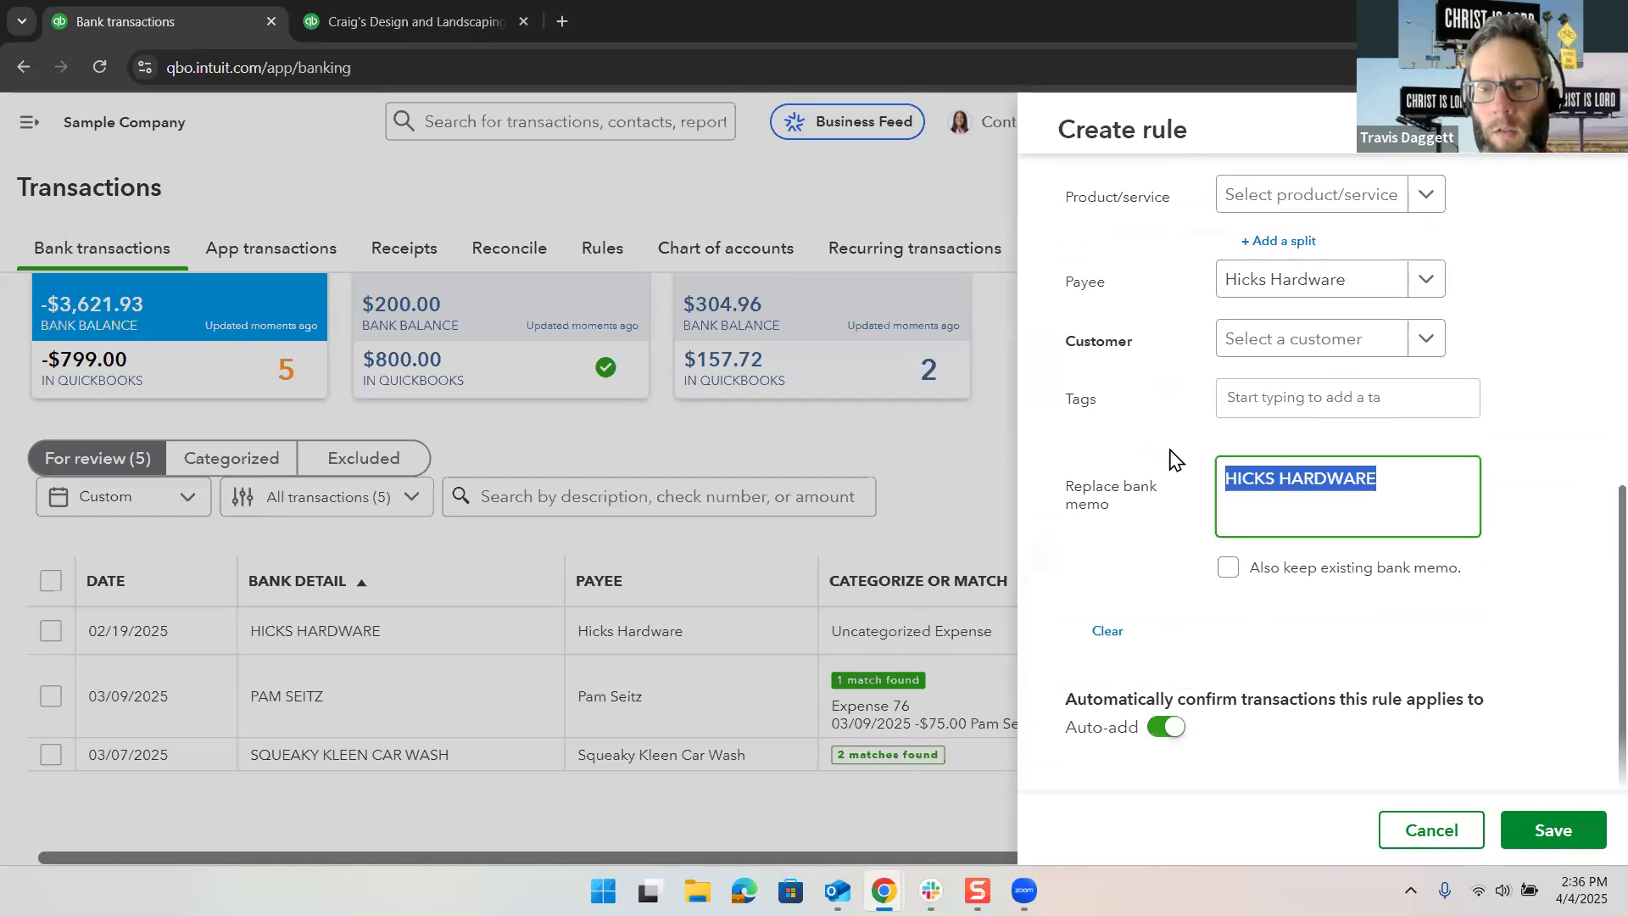
pyautogui.press('BackSpace')
# Step: Extend the rule's name to Hicks Hardware as COGS - QBL and save the rule
pyautogui.scroll(6, 1171, 458)
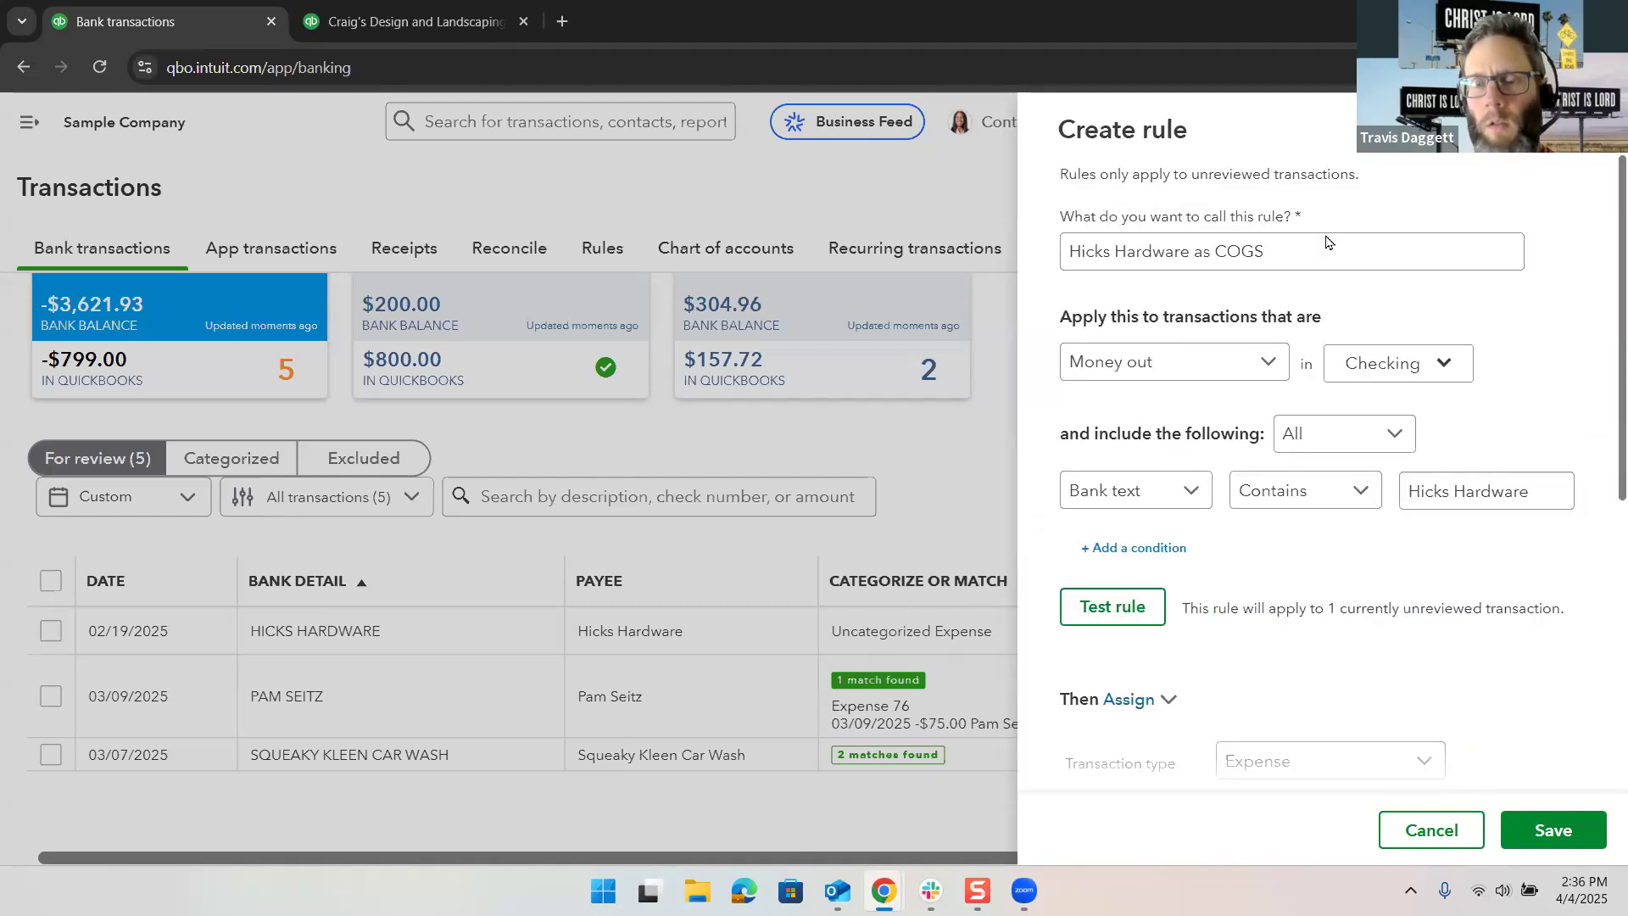
pyautogui.click(1317, 264)
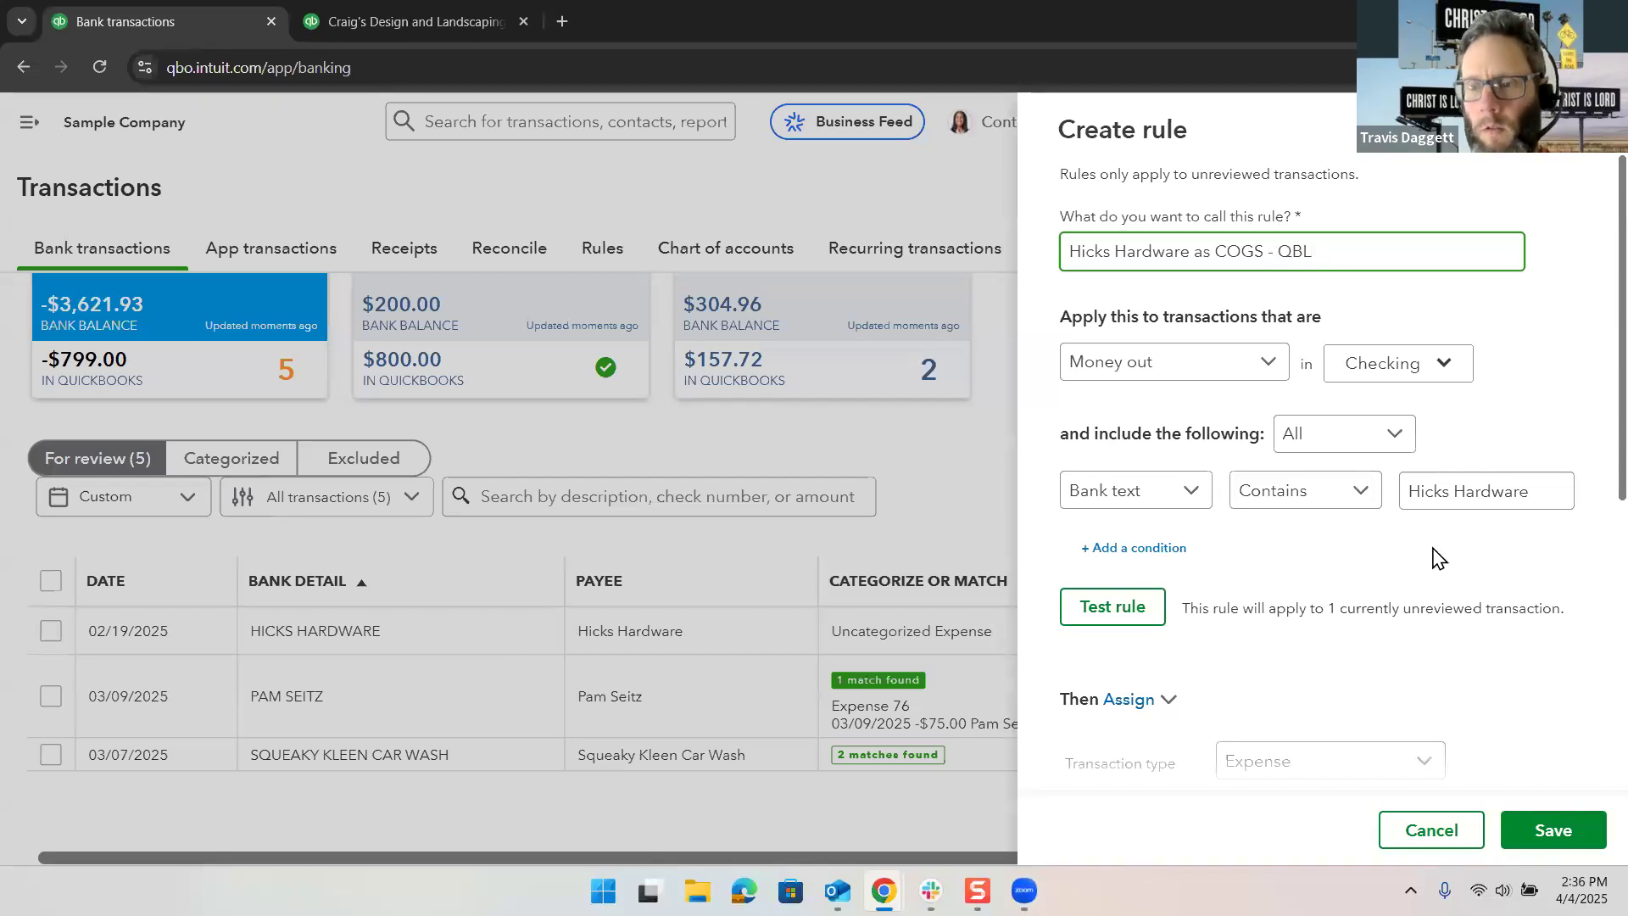
pyautogui.click(1539, 835)
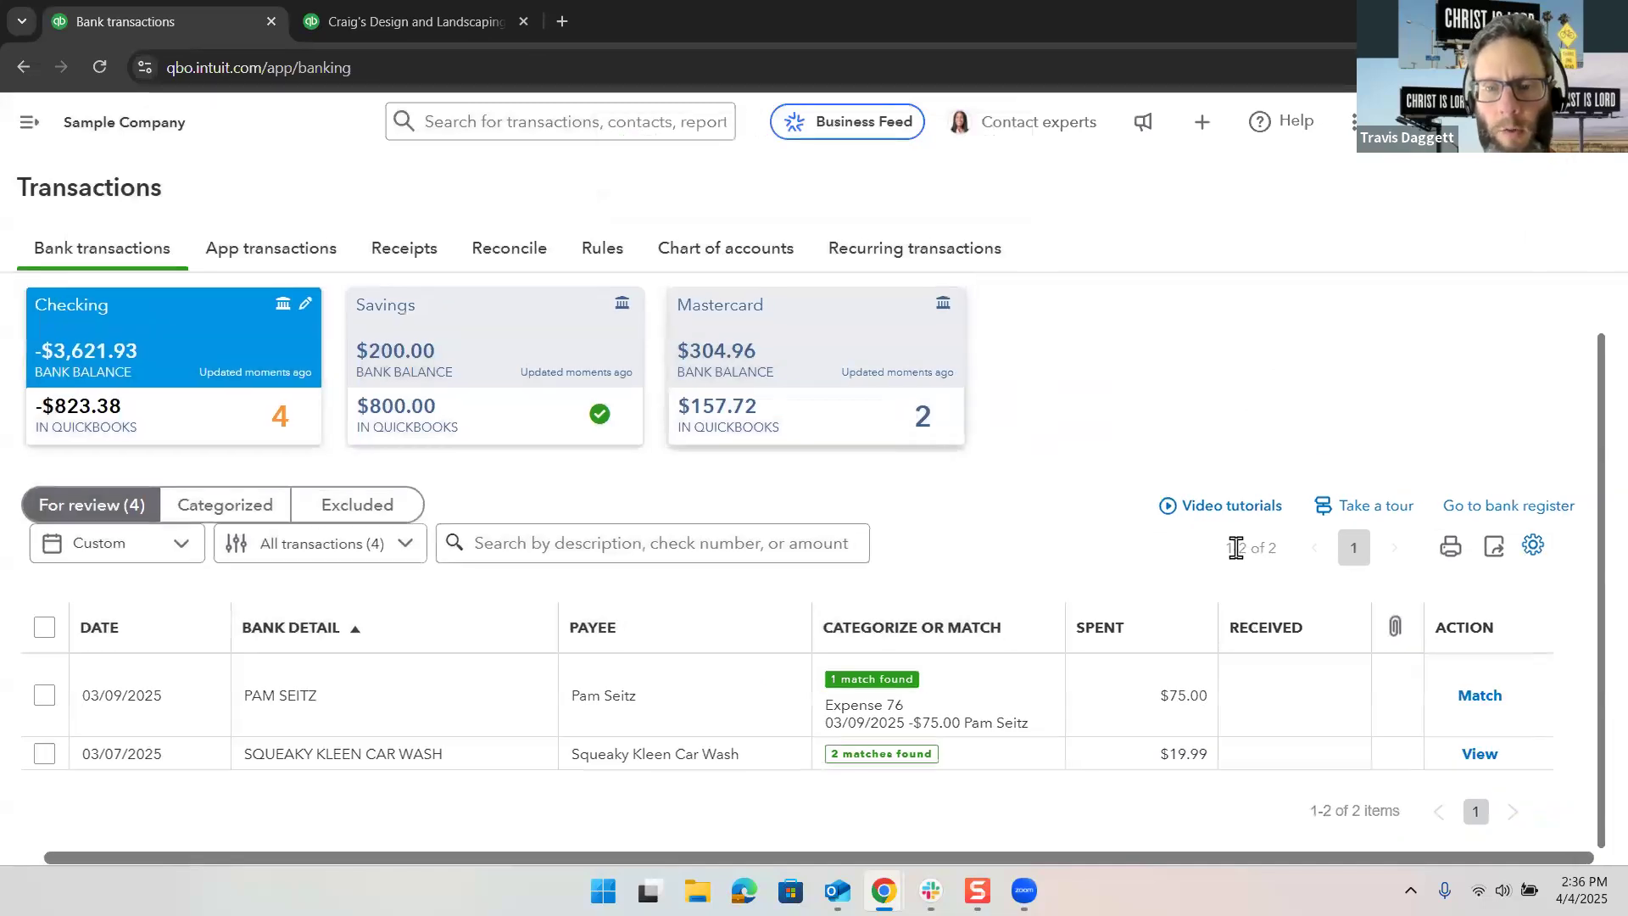
# Step: Match the 03/09/2025 transaction to Expense 76 and the Squeaky Kleen Car Wash transaction to the 03/07/2025 Check Debit
pyautogui.click(1475, 698)
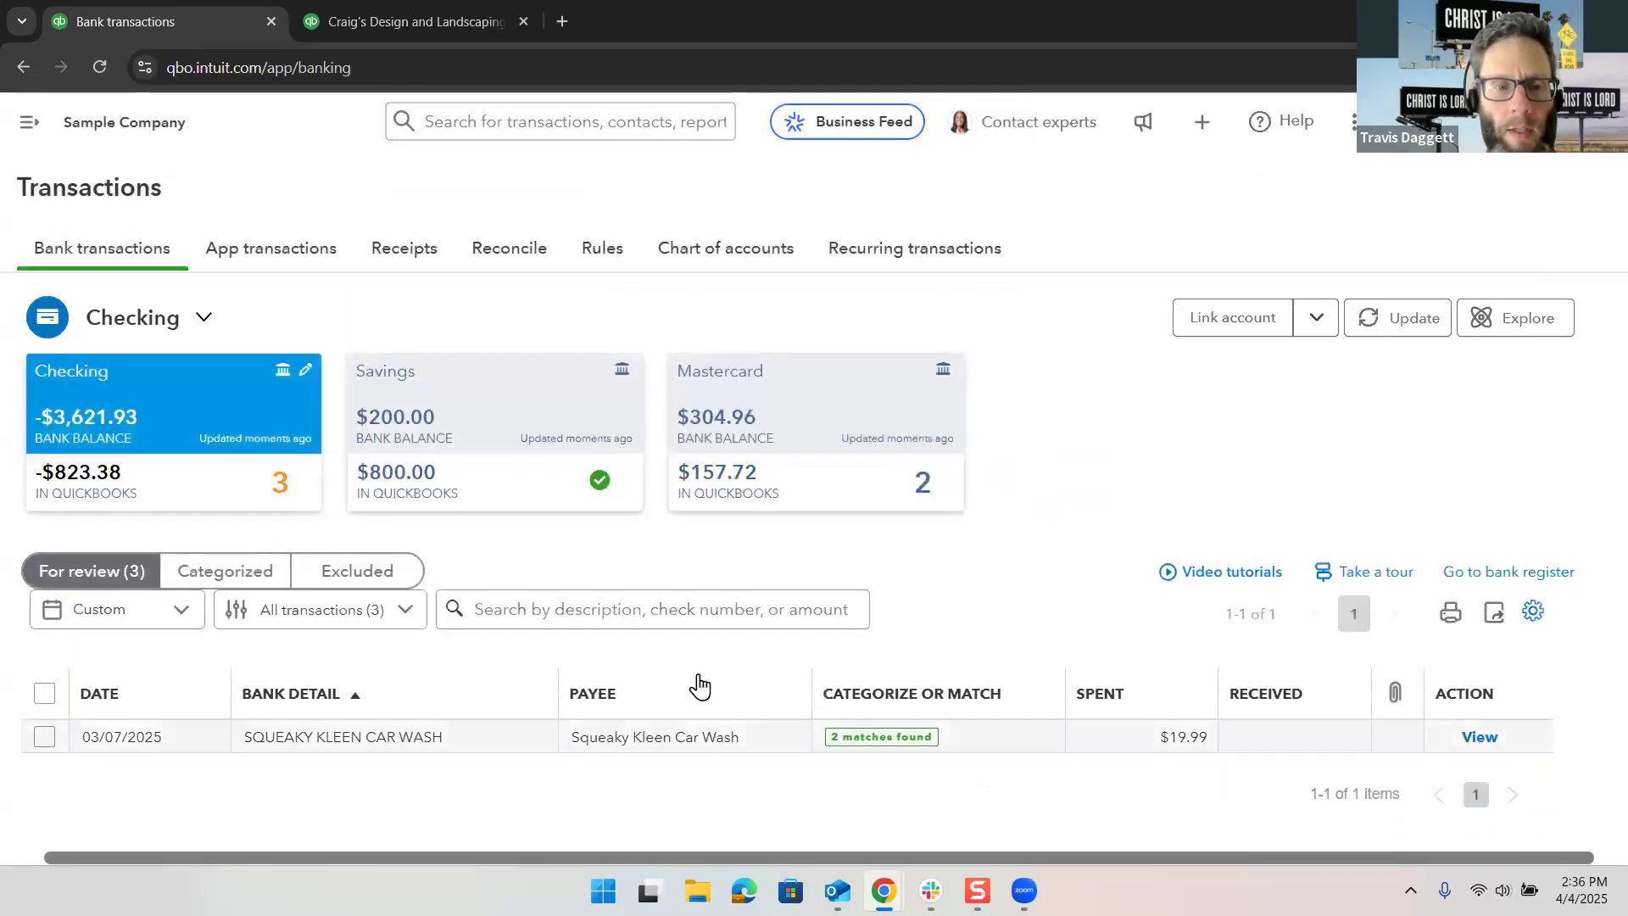
pyautogui.click(698, 726)
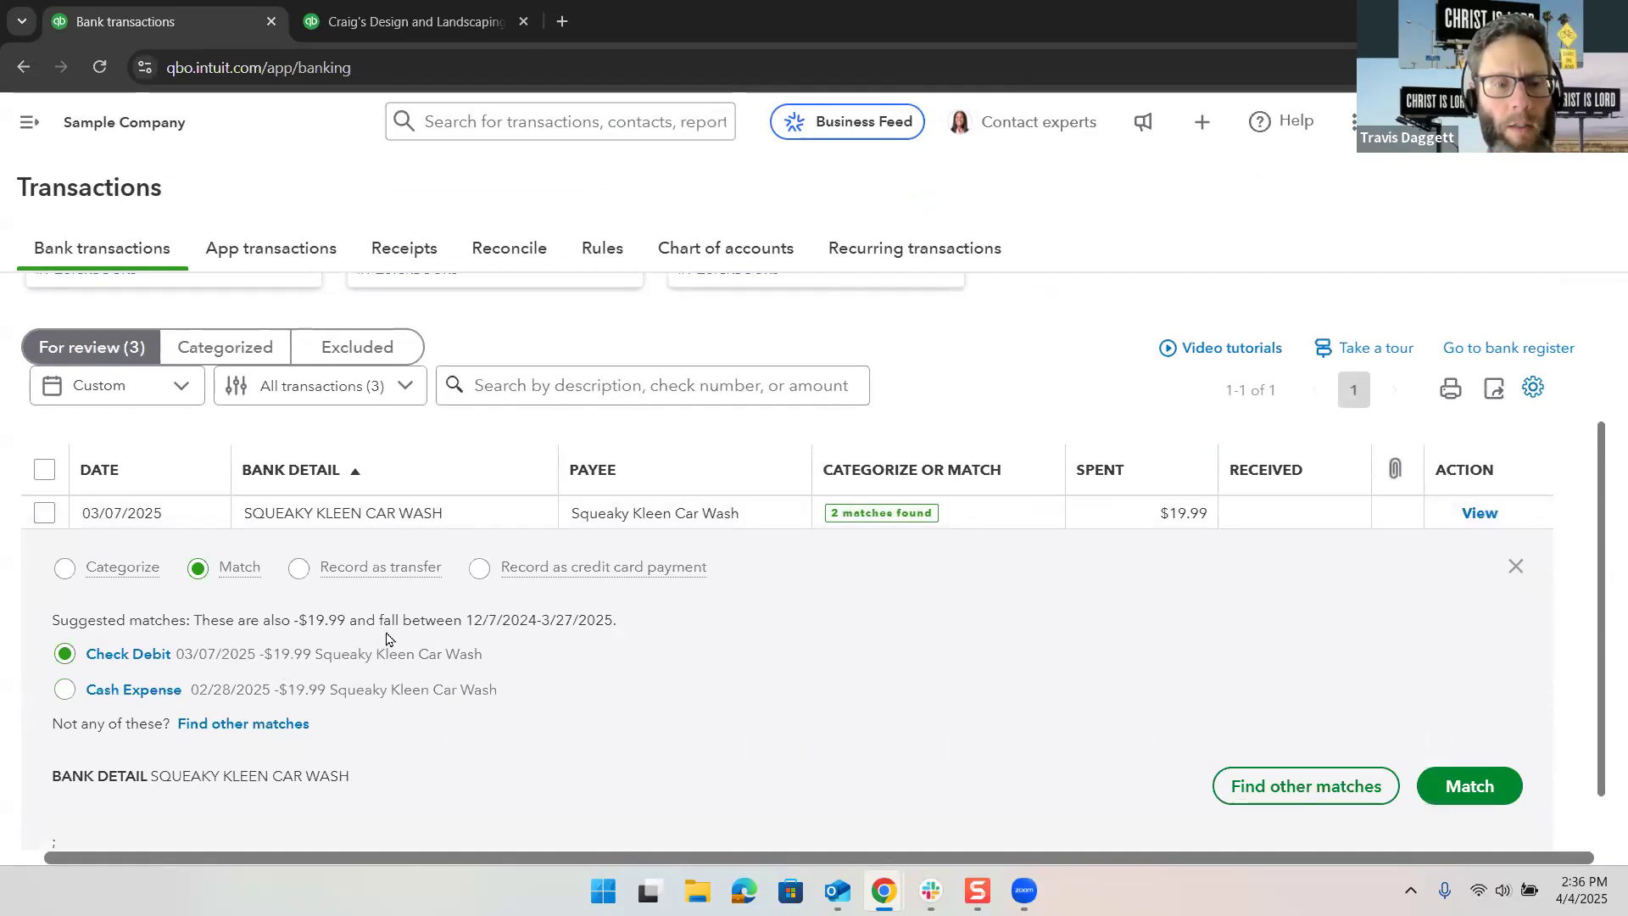
pyautogui.click(1465, 784)
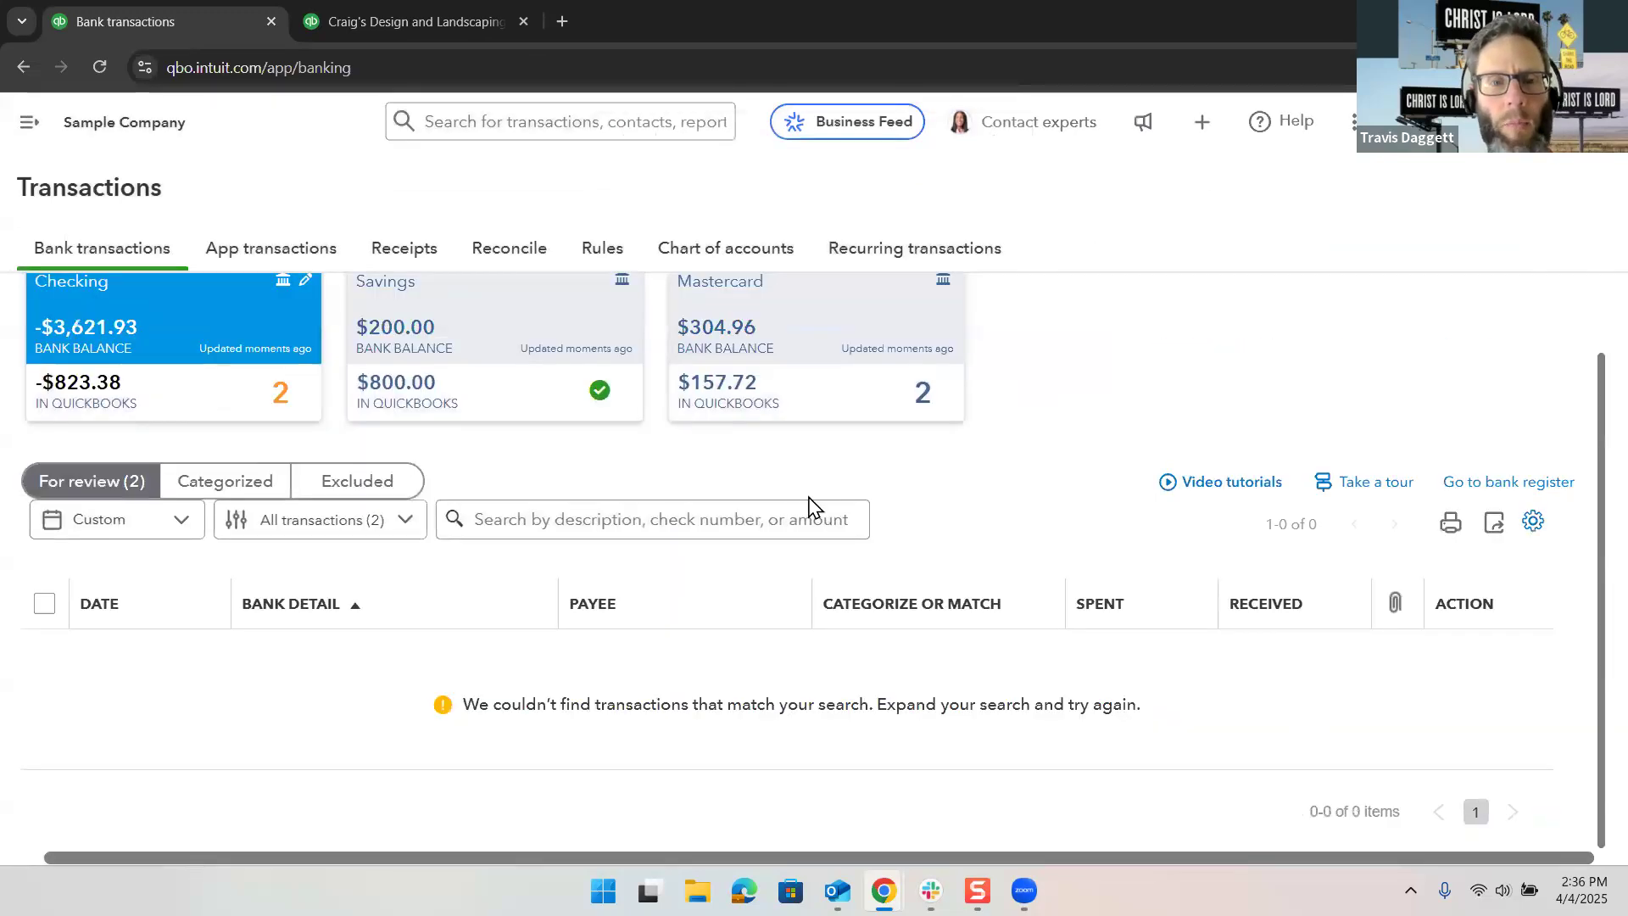
# Step: Search for the transaction list reports and open the Transaction List by Vendor report
pyautogui.scroll(1, 809, 507)
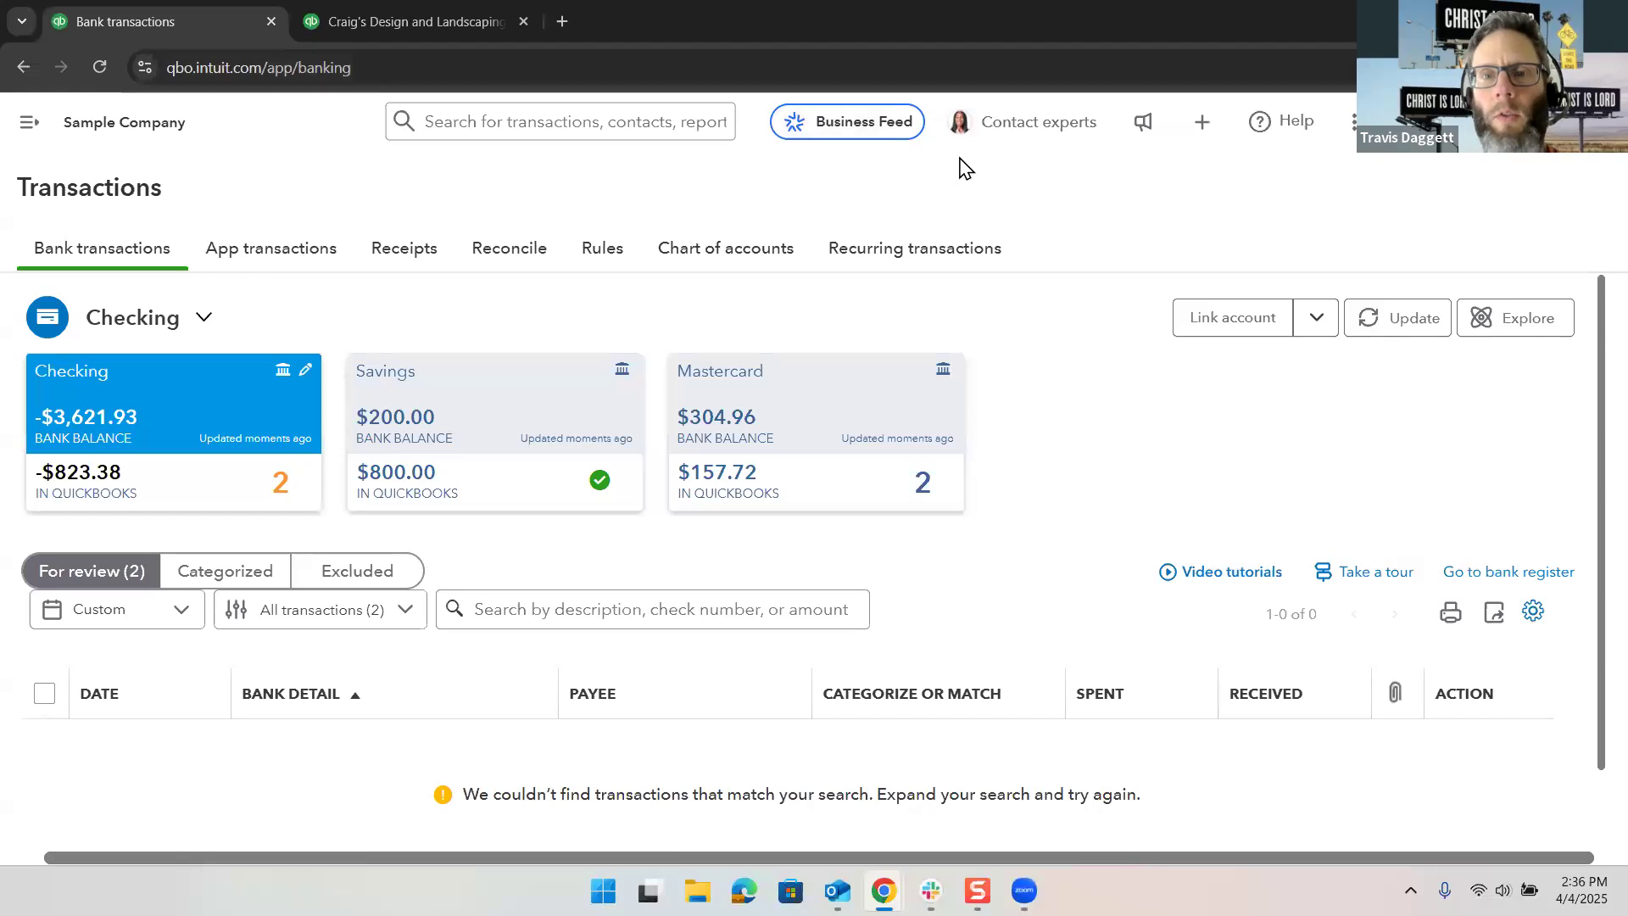
pyautogui.click(570, 120)
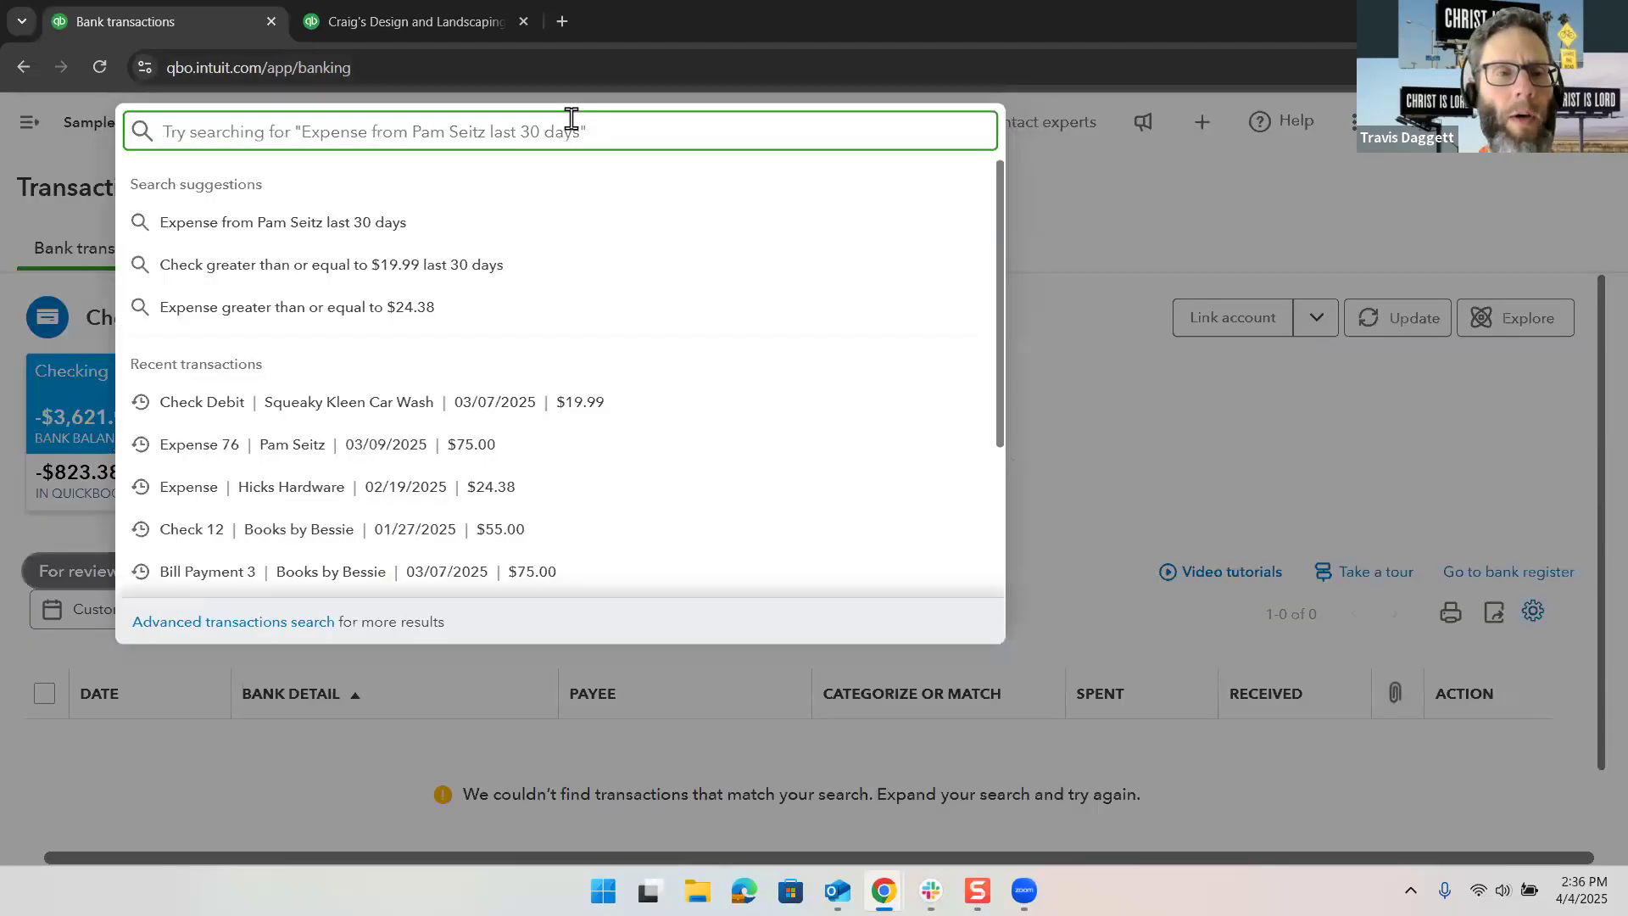
pyautogui.write('trans')
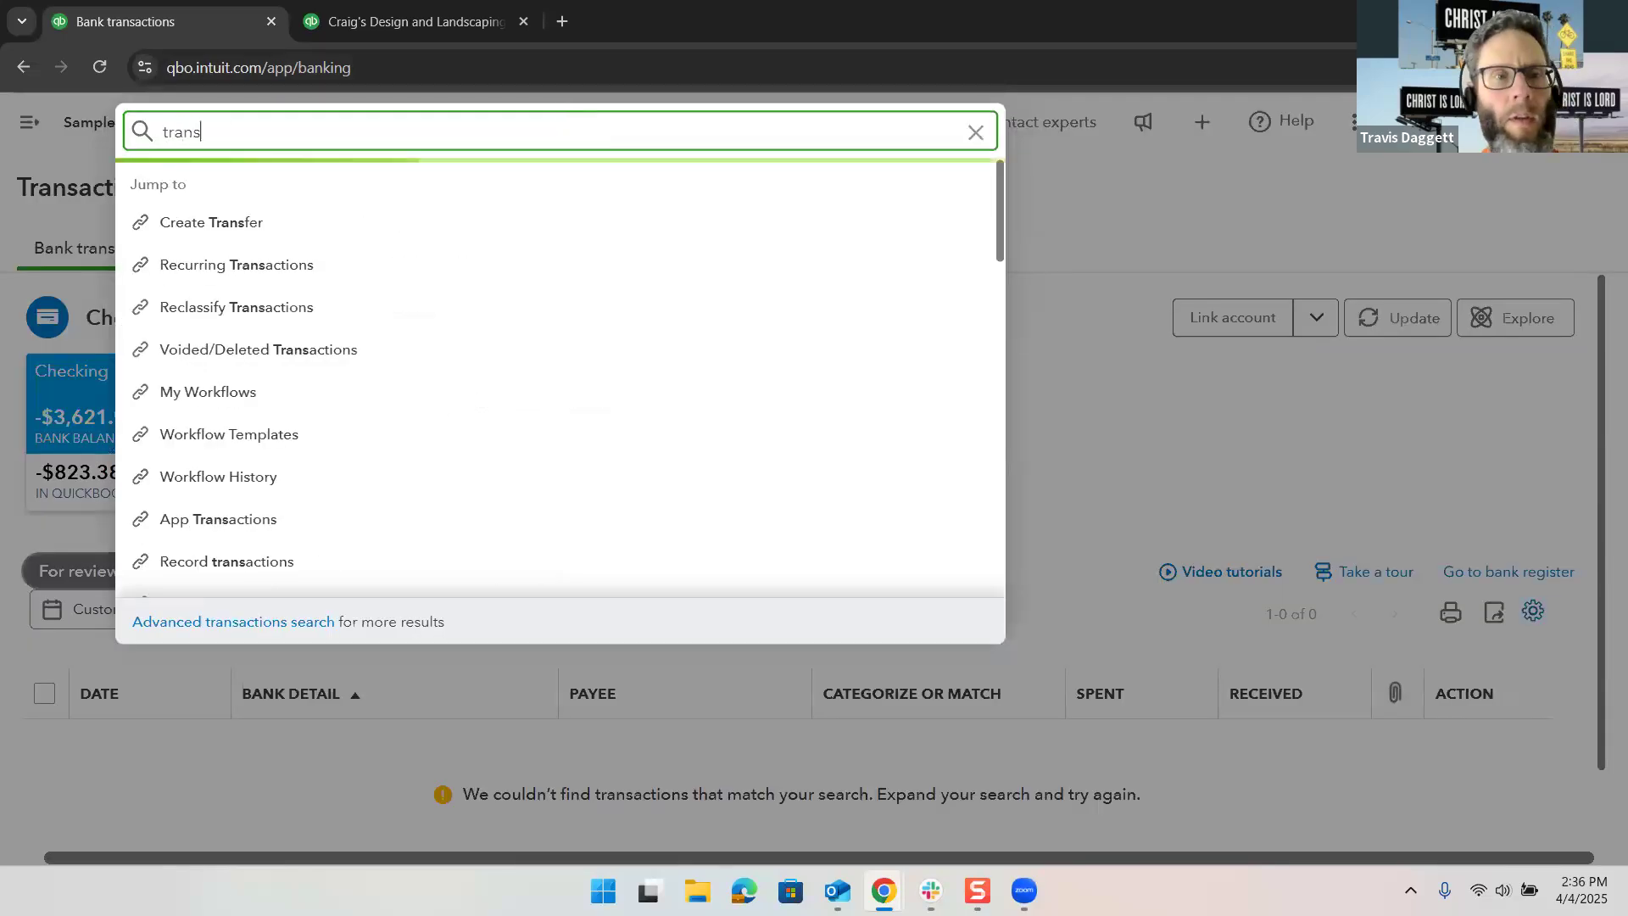
pyautogui.write('acdtion')
pyautogui.press('BackSpace')
pyautogui.press('BackSpace')
pyautogui.press('BackSpace')
pyautogui.press('BackSpace')
pyautogui.press('BackSpace')
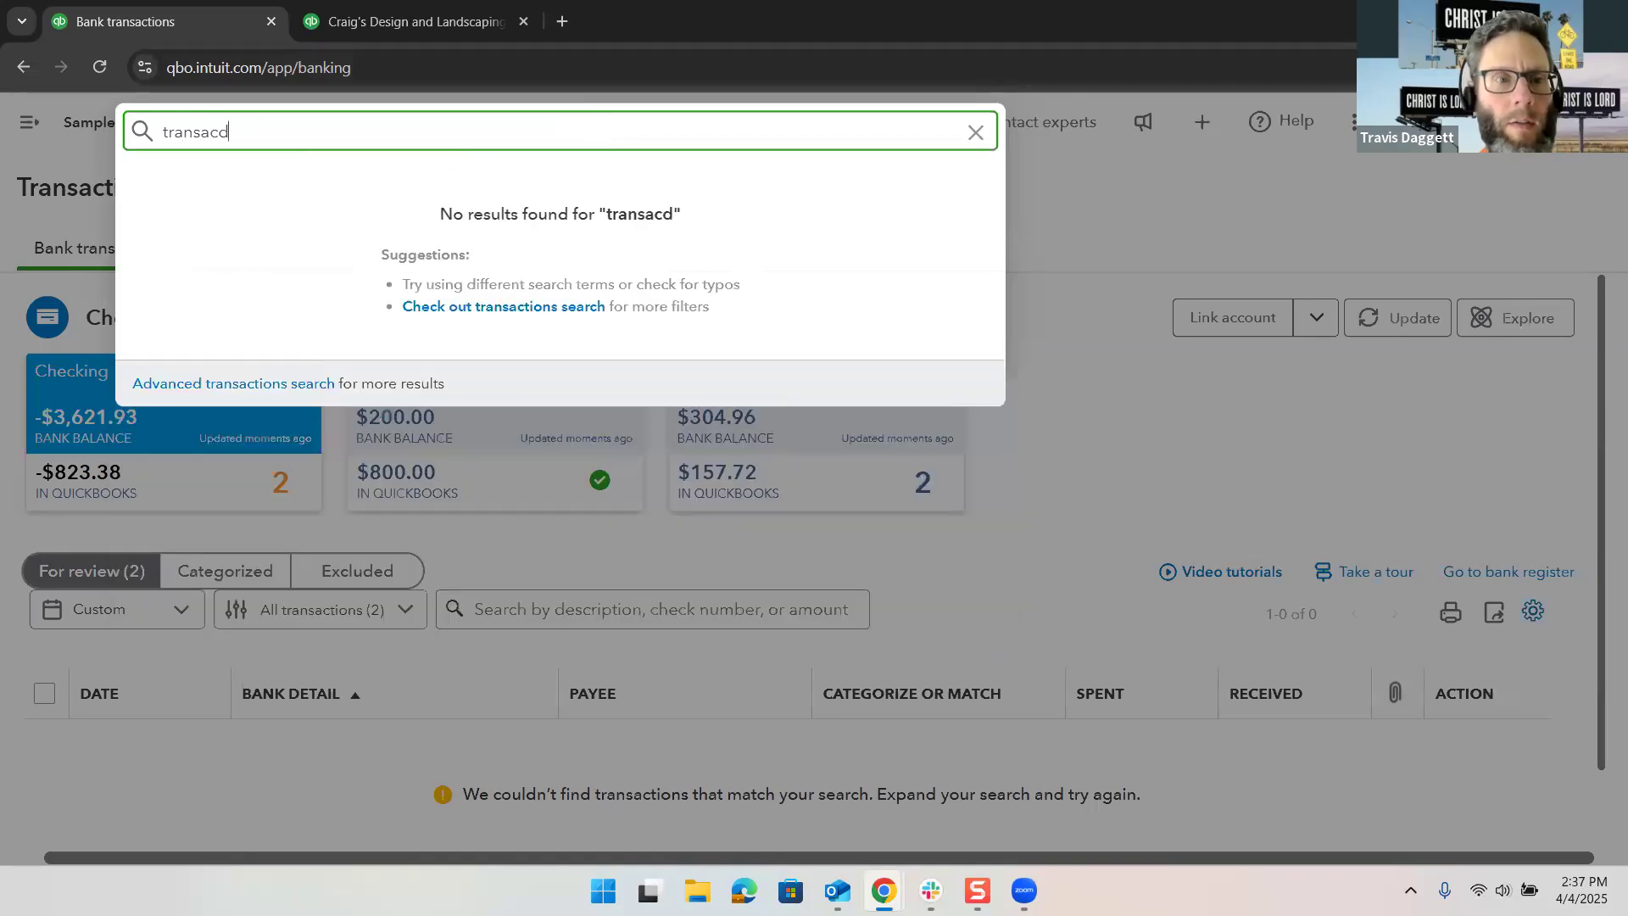
pyautogui.write('tion lis')
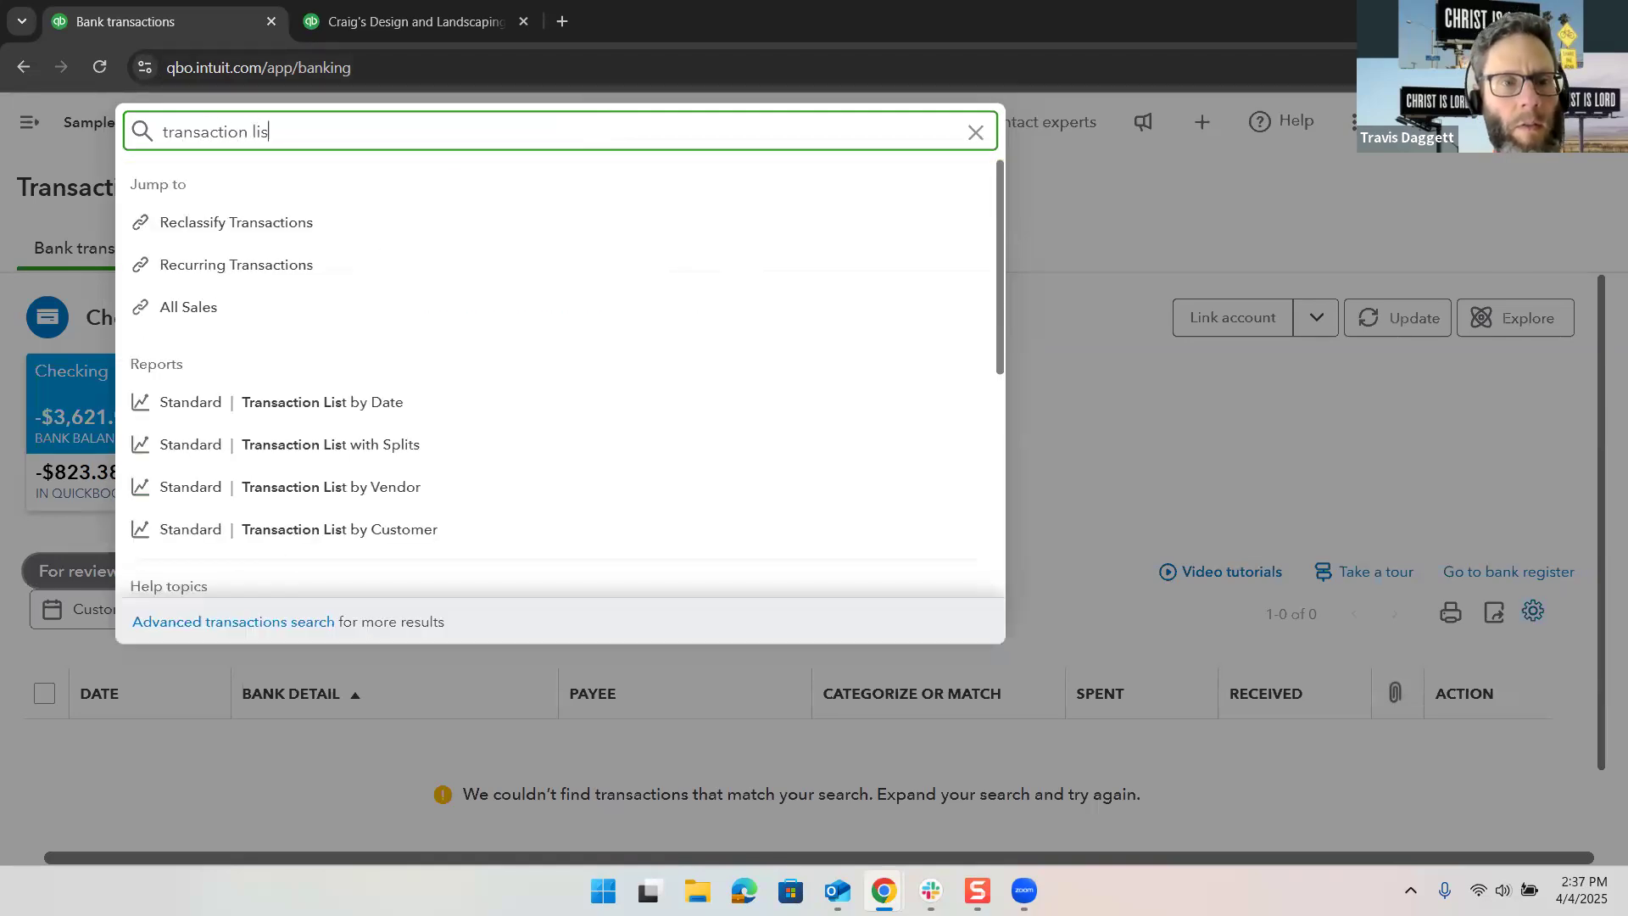
pyautogui.write('t by')
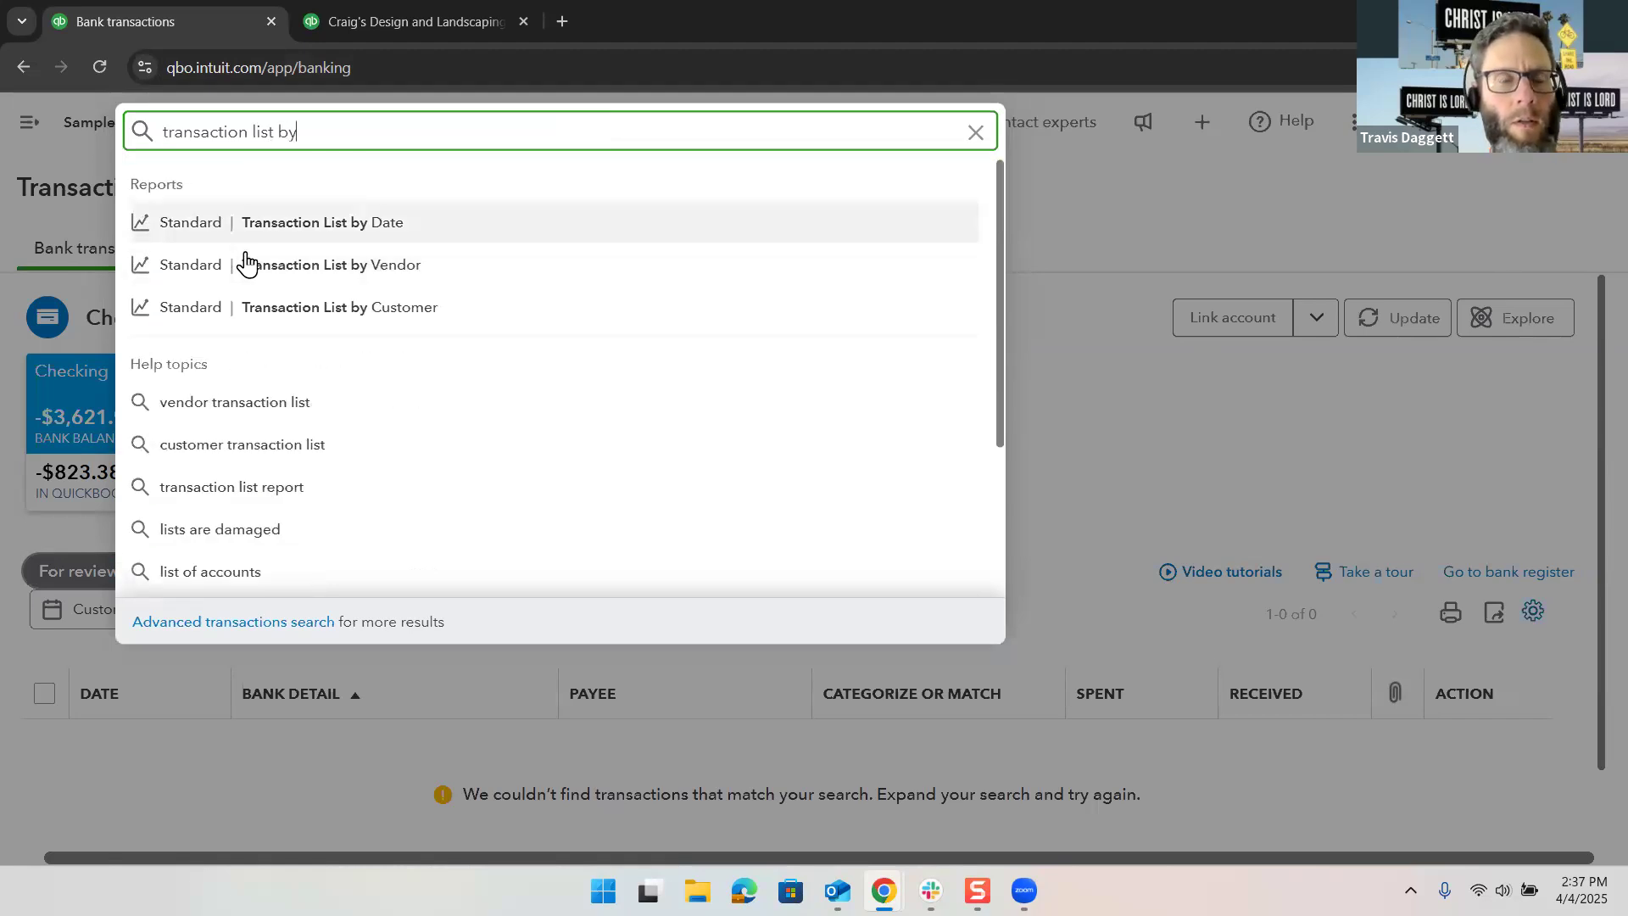
pyautogui.click(246, 265)
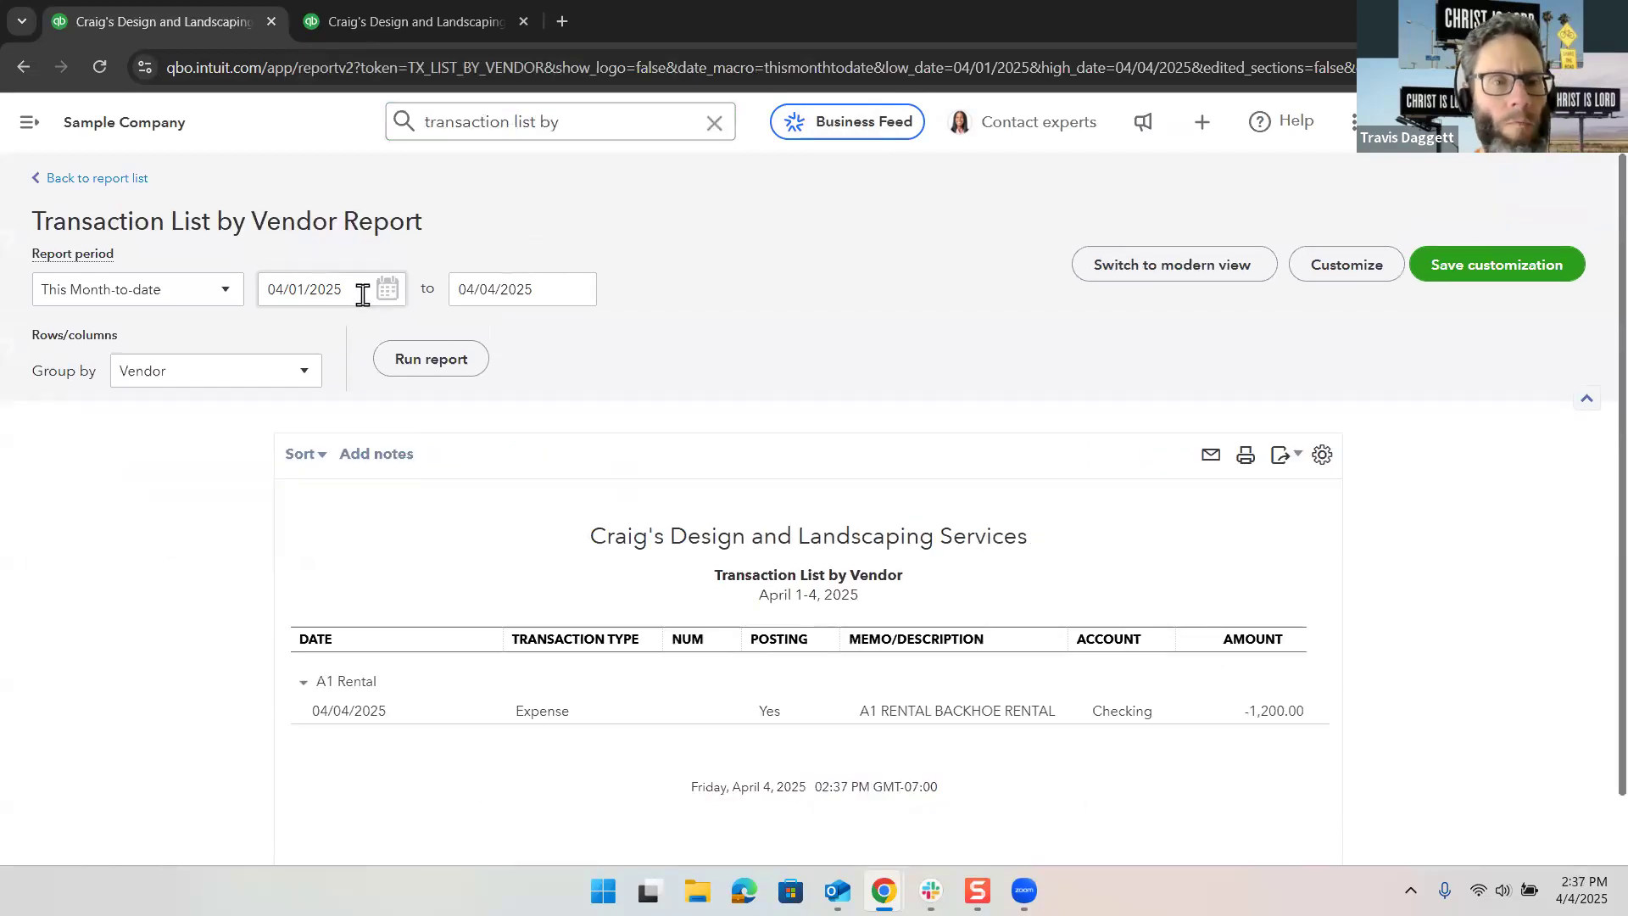
# Step: Set the report period to 01/01/2025 through 03/31/2025
pyautogui.click(362, 294)
pyautogui.write('01')
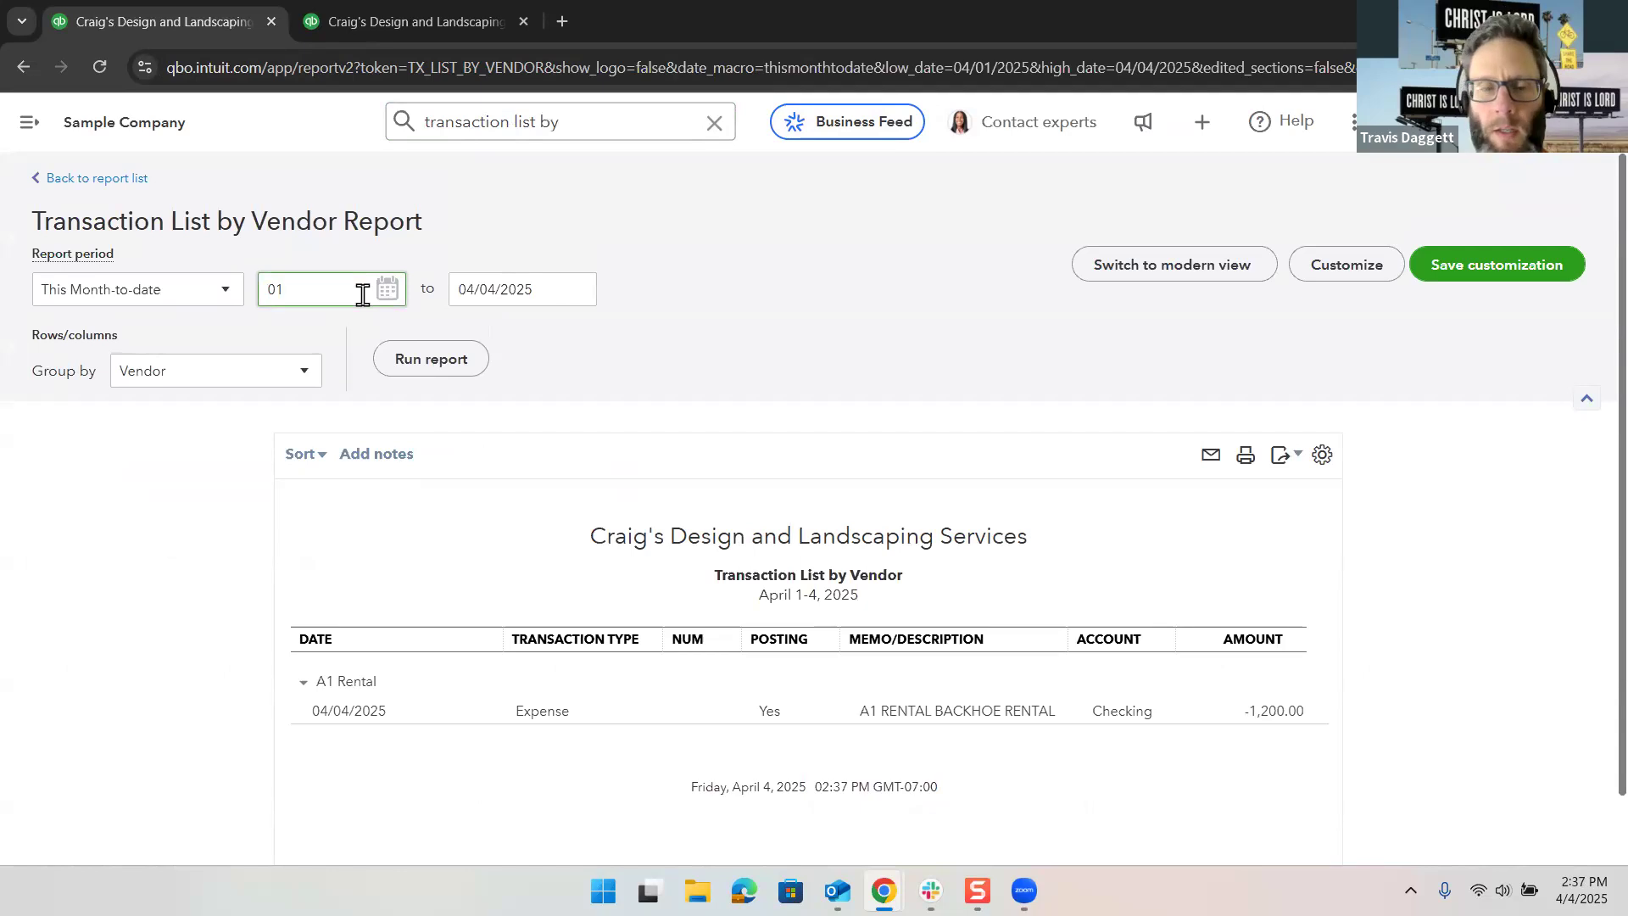
pyautogui.write('/01/2025')
pyautogui.press('Tab')
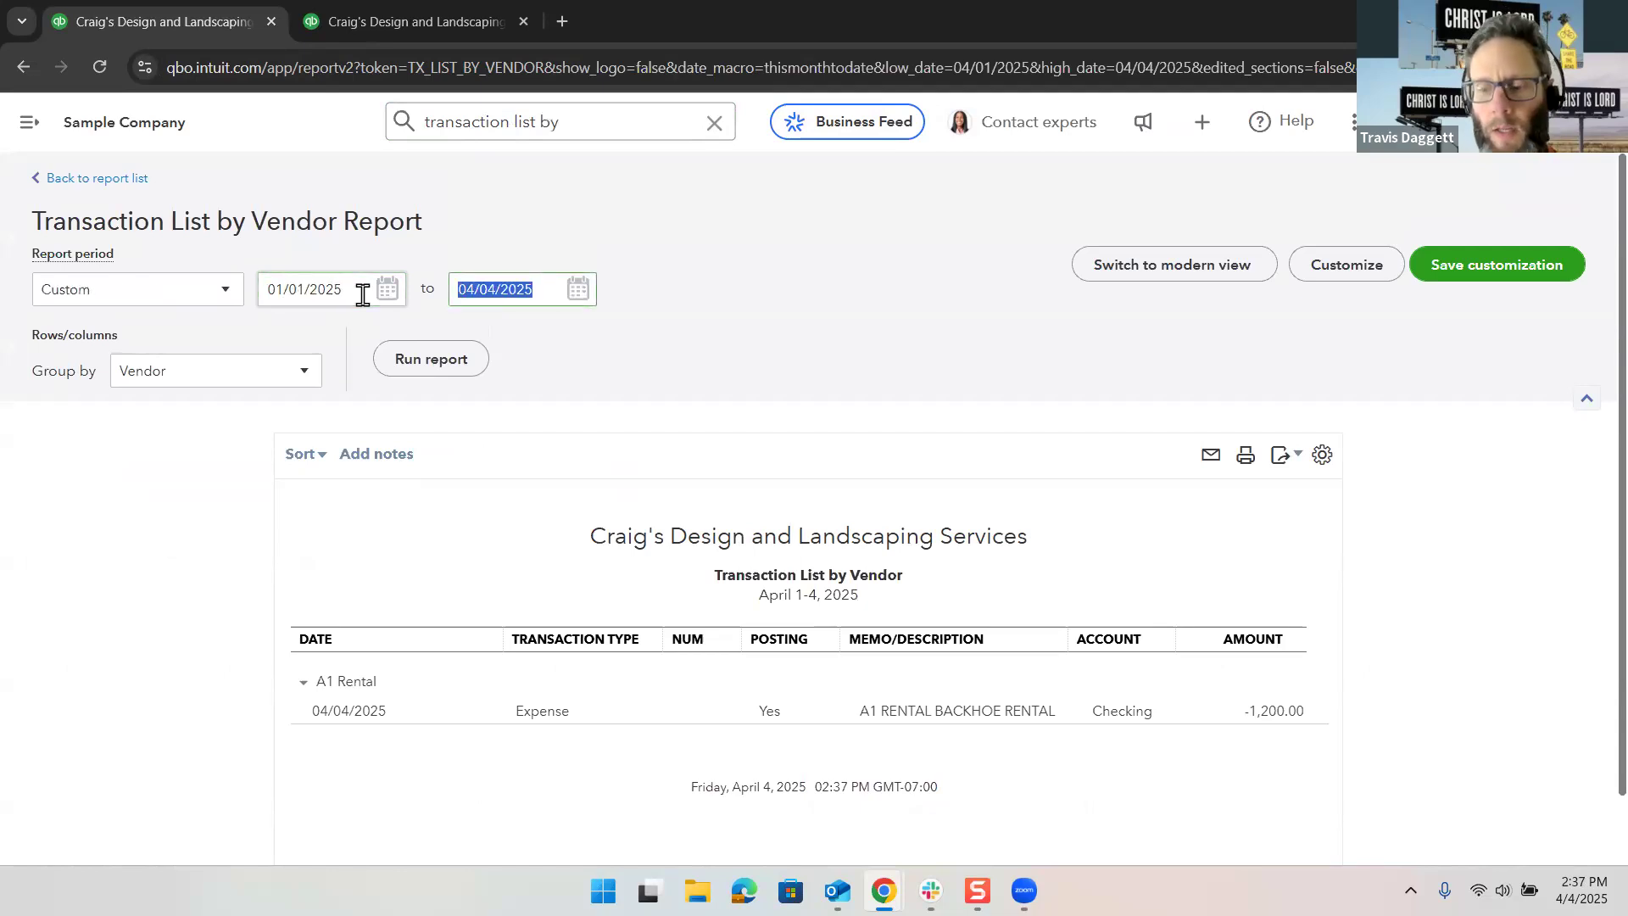
pyautogui.write('033125')
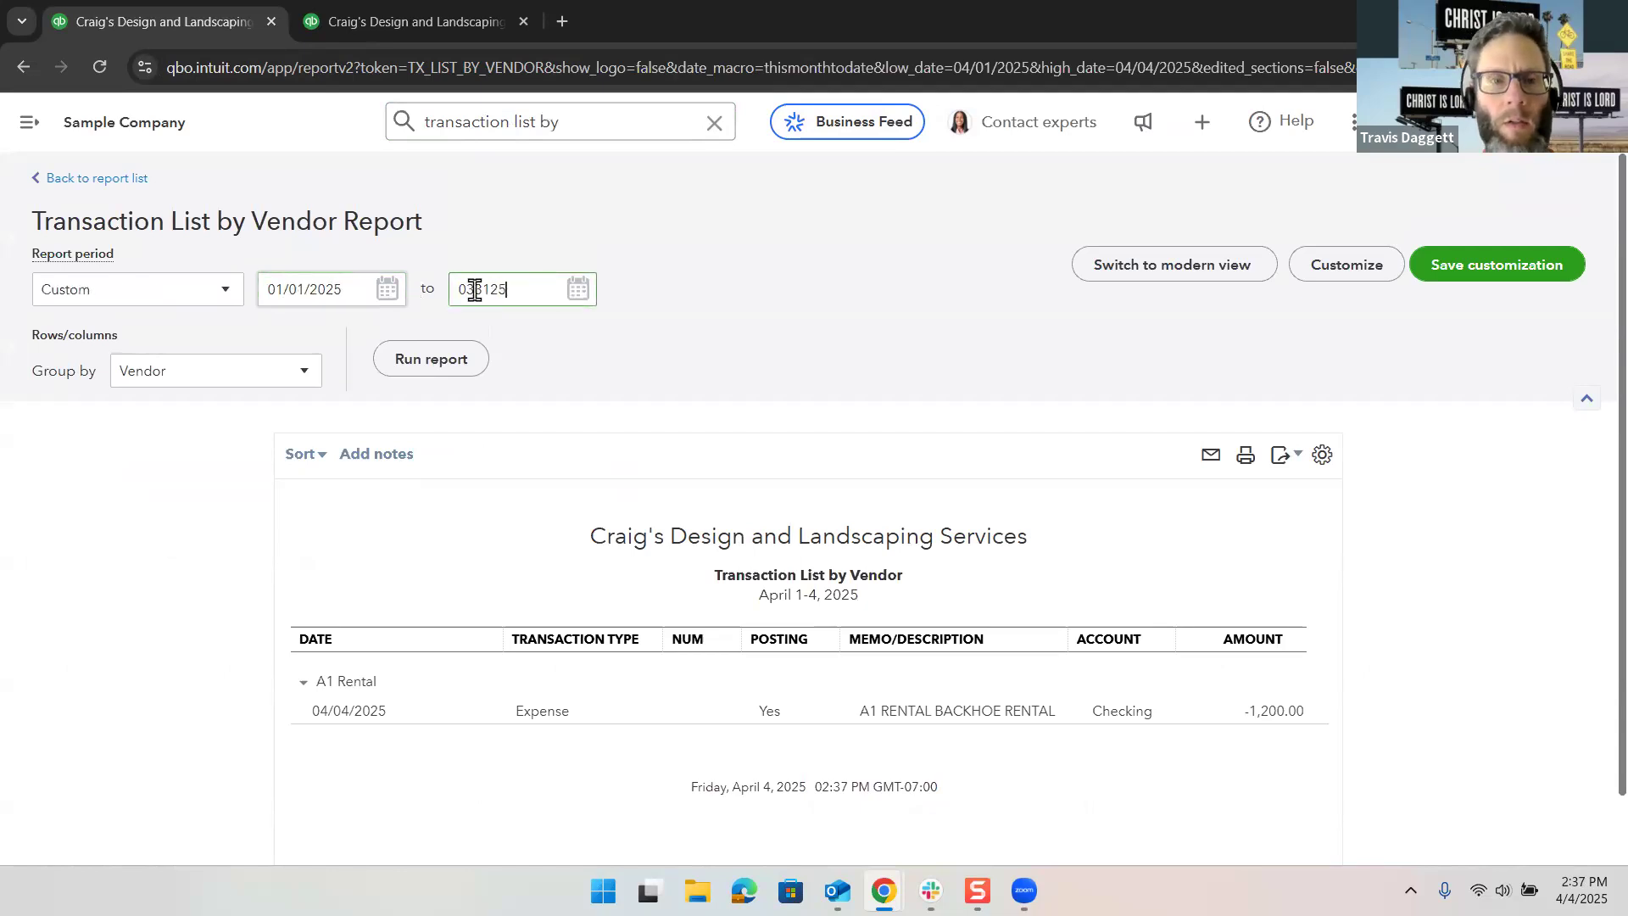
# Step: Remove the Posting and Num columns from the vendor report and add the Split column
pyautogui.click(1322, 455)
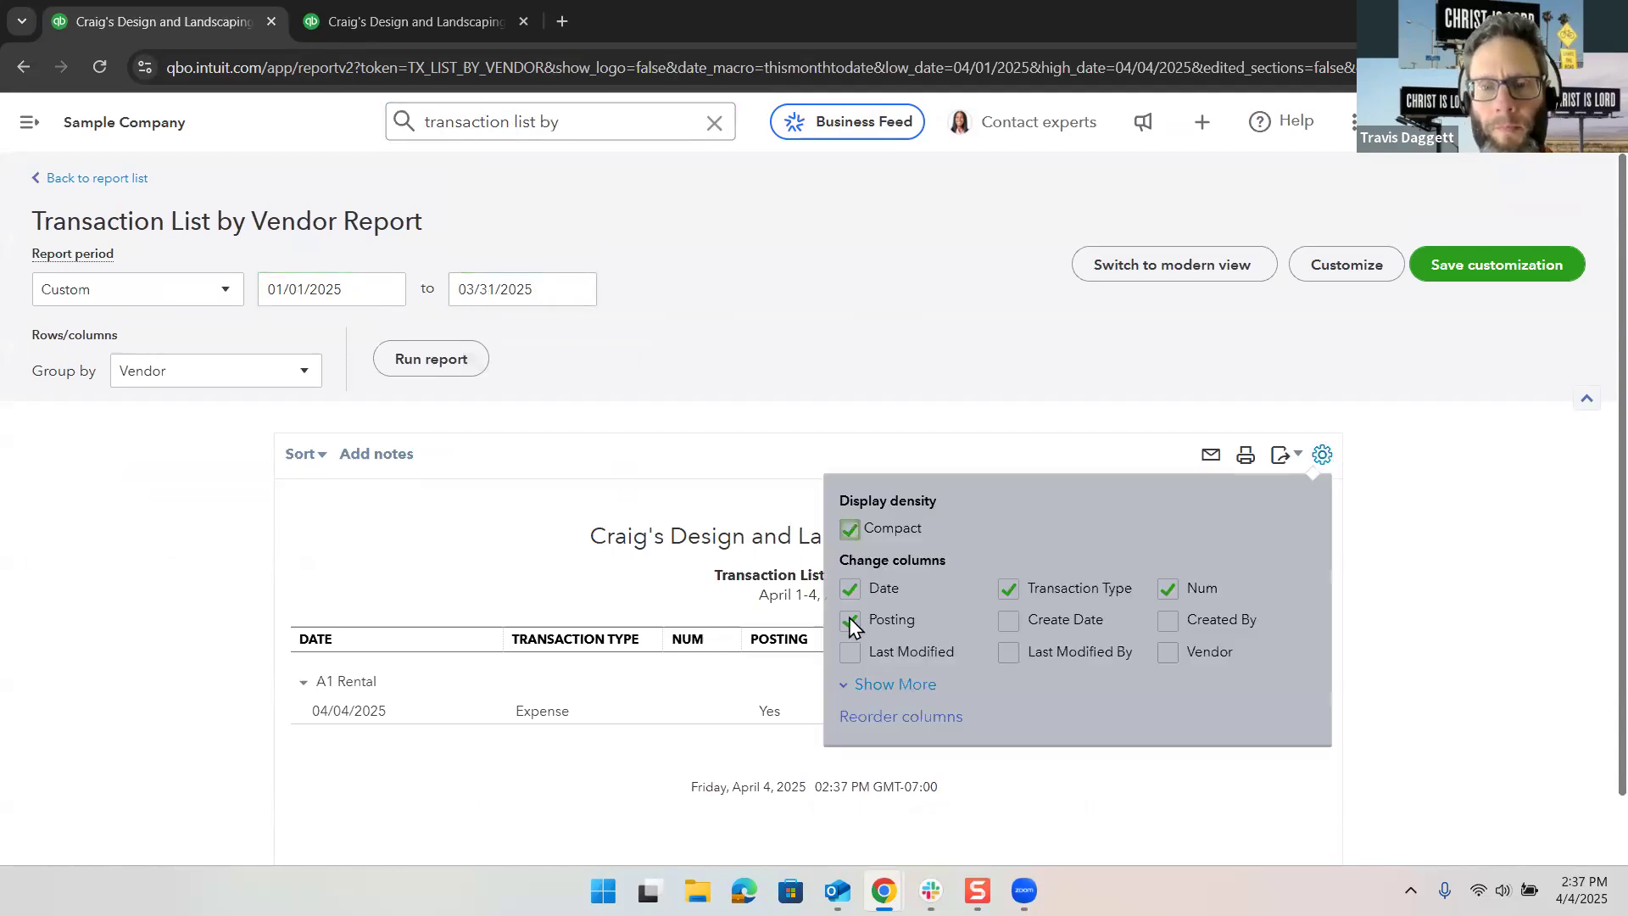
pyautogui.click(843, 620)
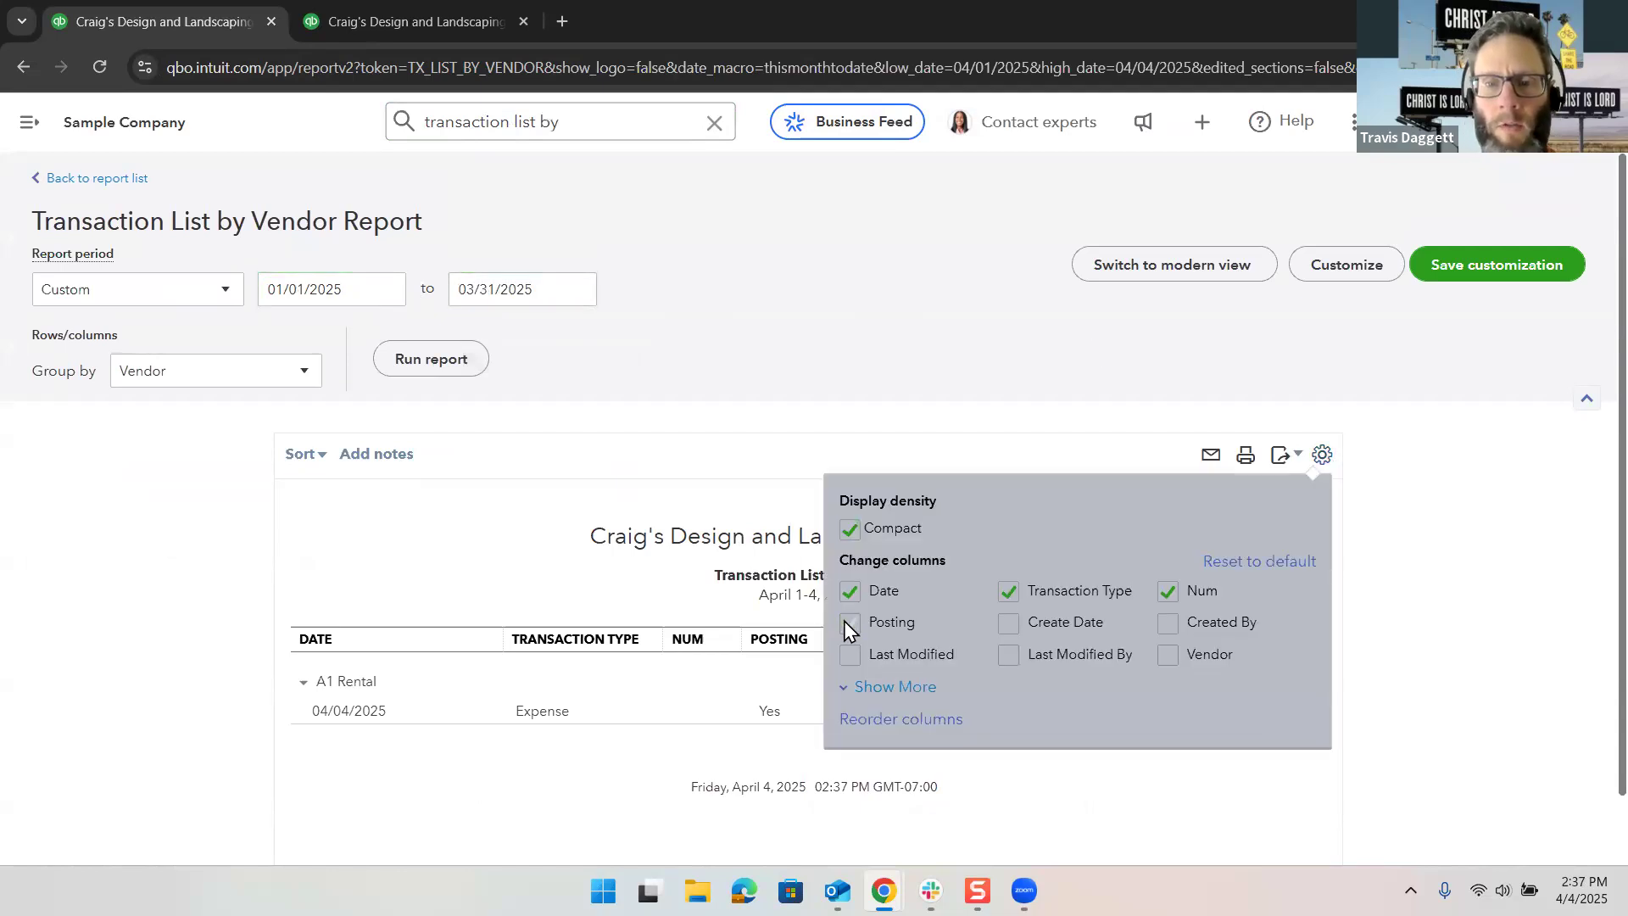
pyautogui.click(1167, 595)
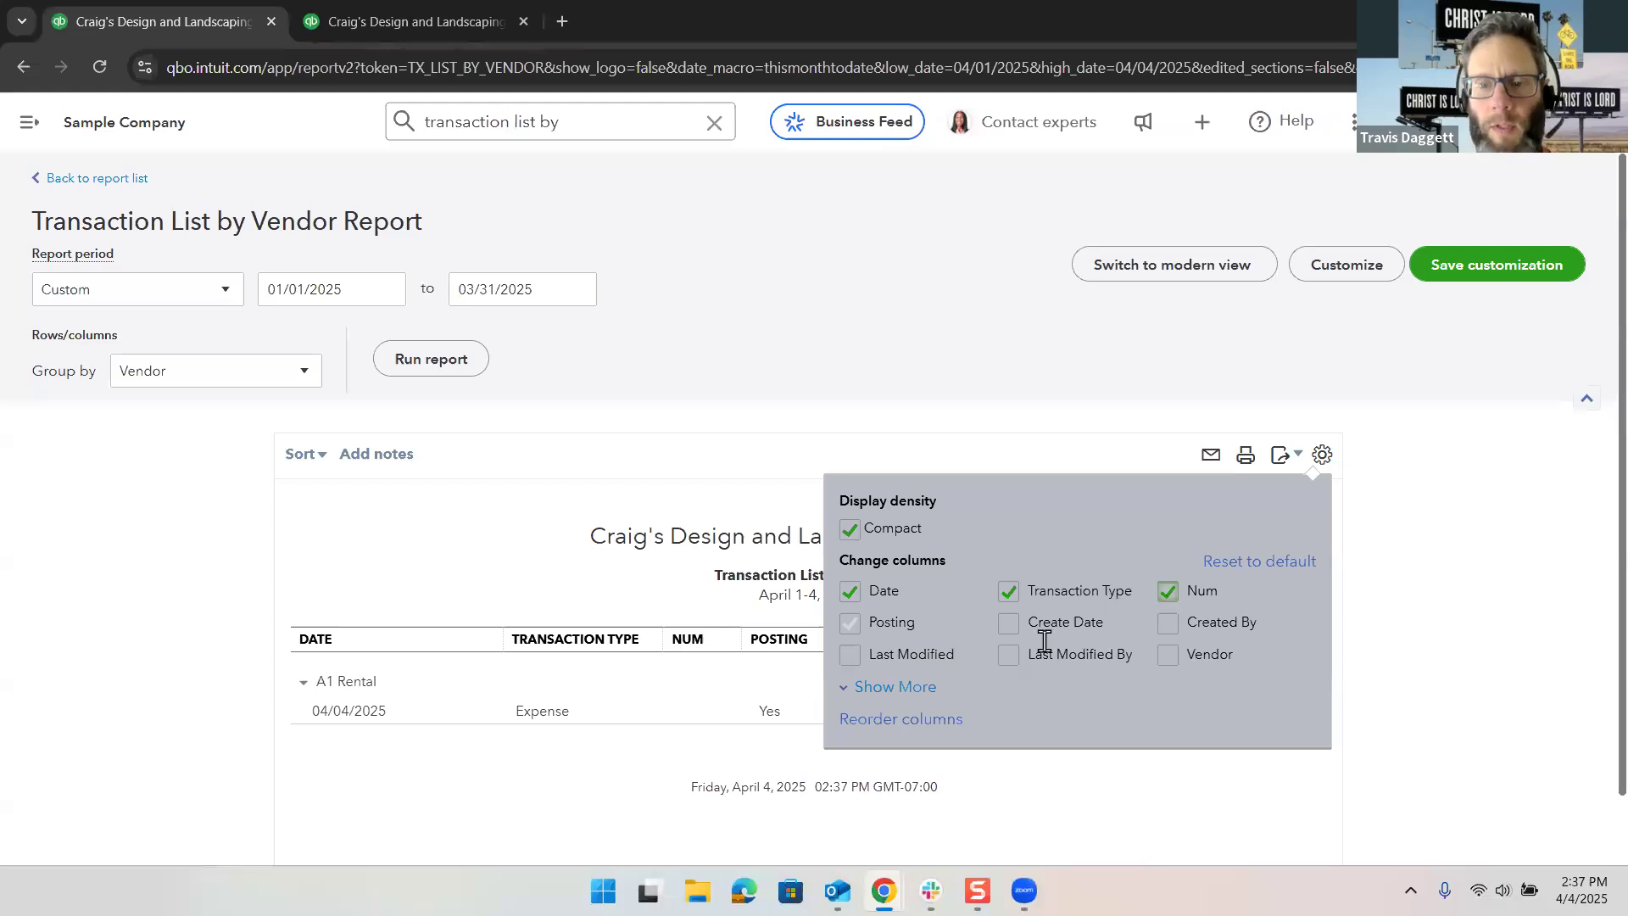
pyautogui.click(876, 687)
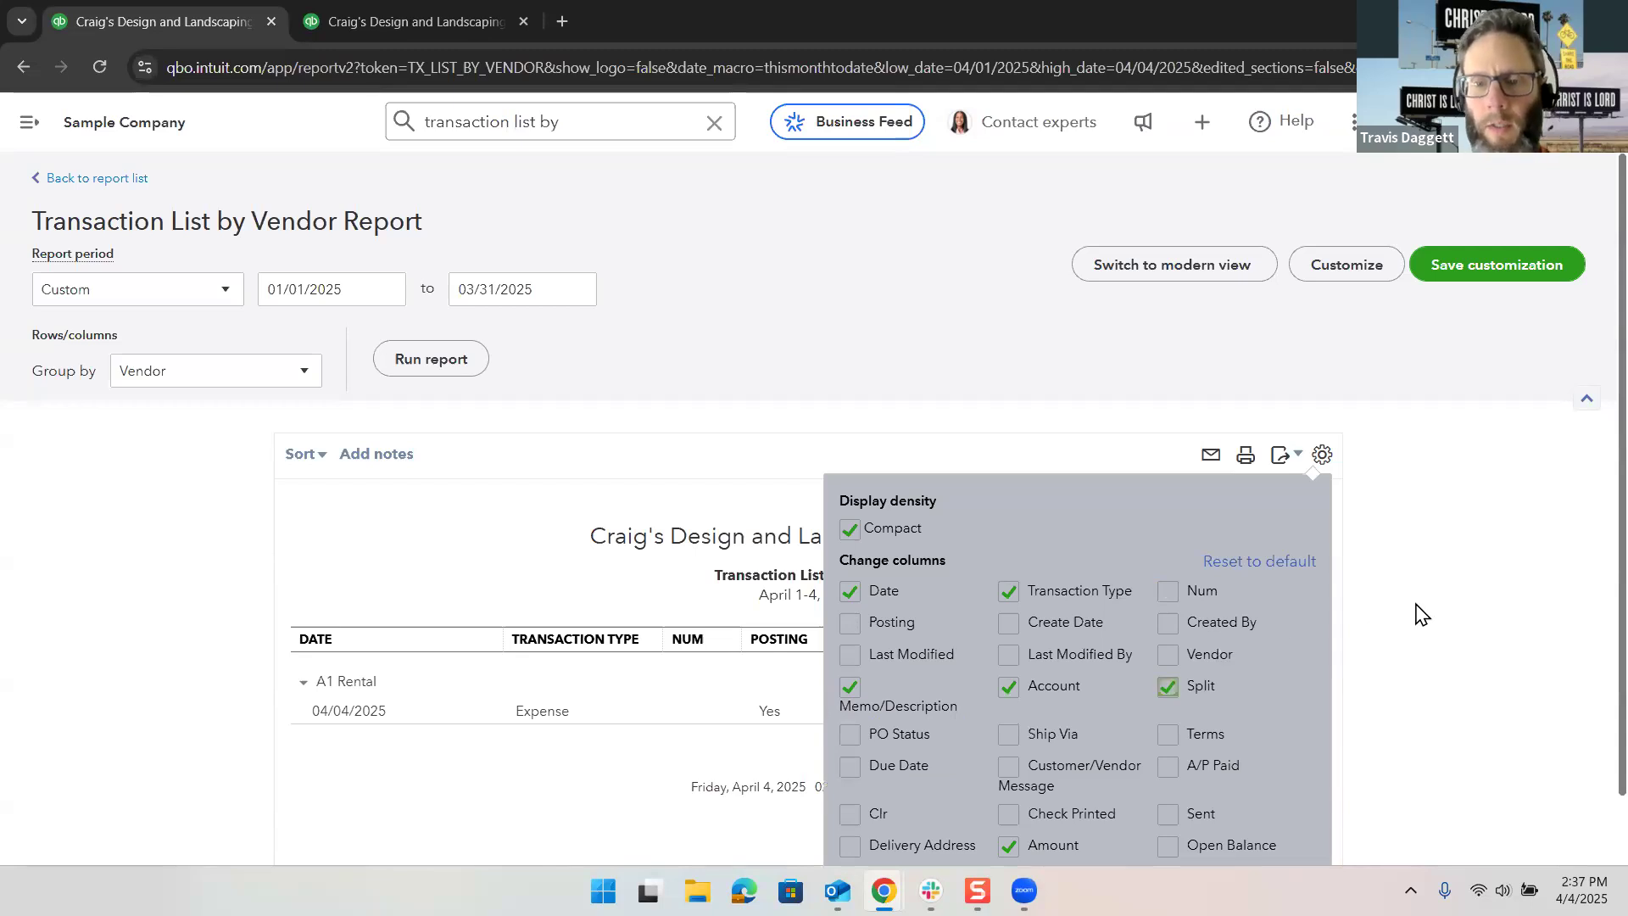
# Step: Reorder the report columns so Split comes directly after Date, then run the report and review the vendor transactions
pyautogui.scroll(-1, 1422, 615)
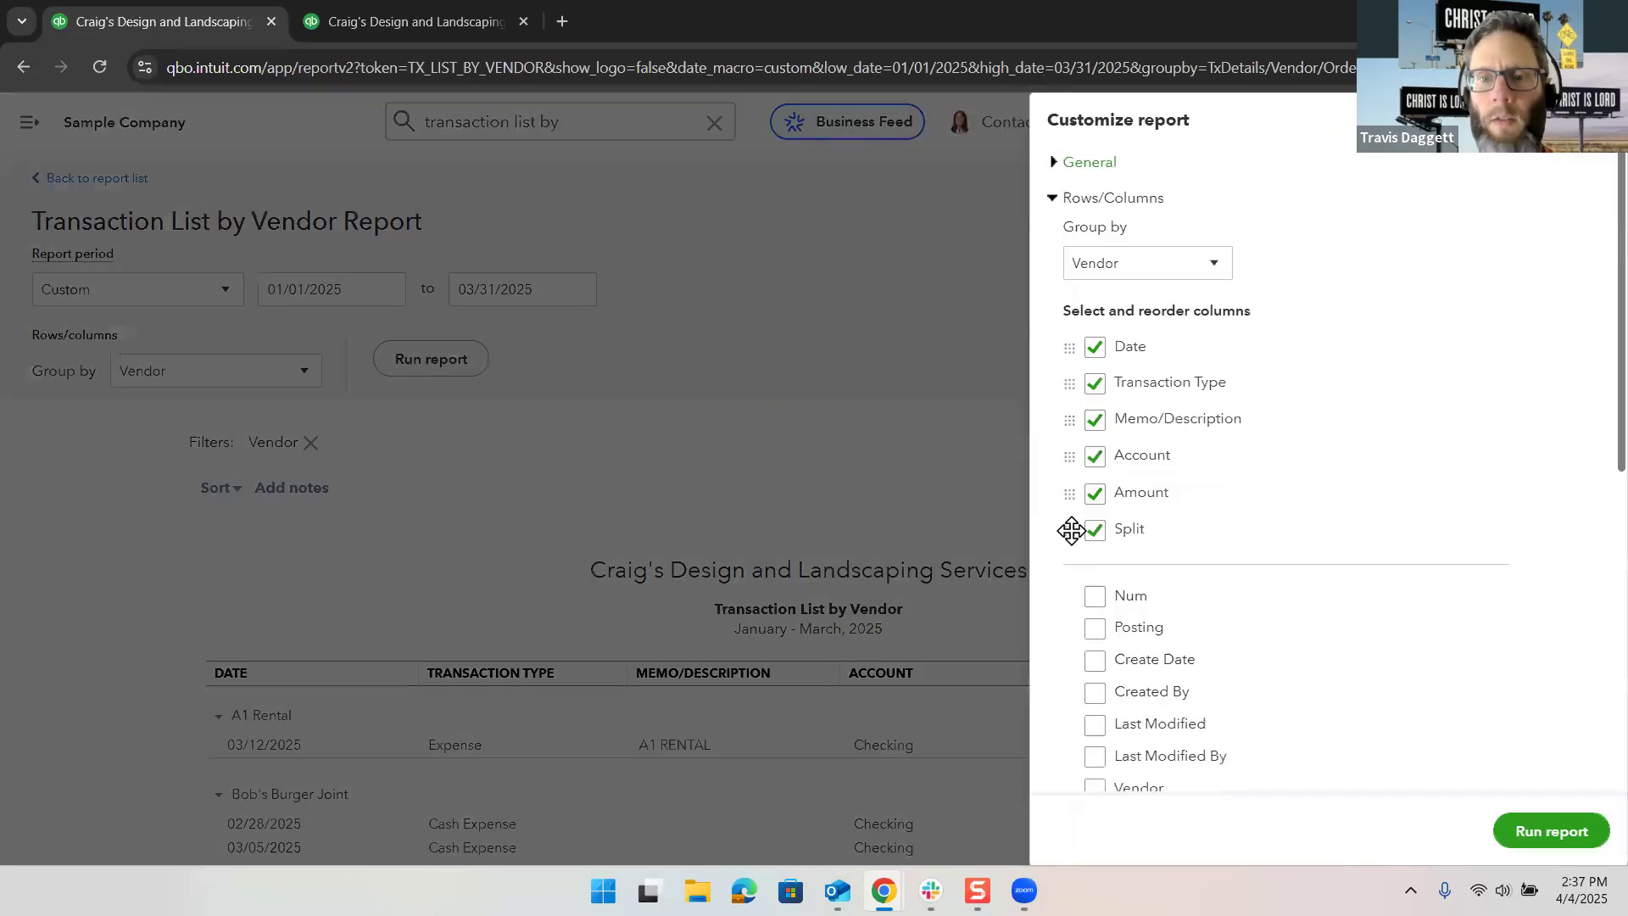
pyautogui.moveTo(1073, 529); pyautogui.dragTo(1077, 375)
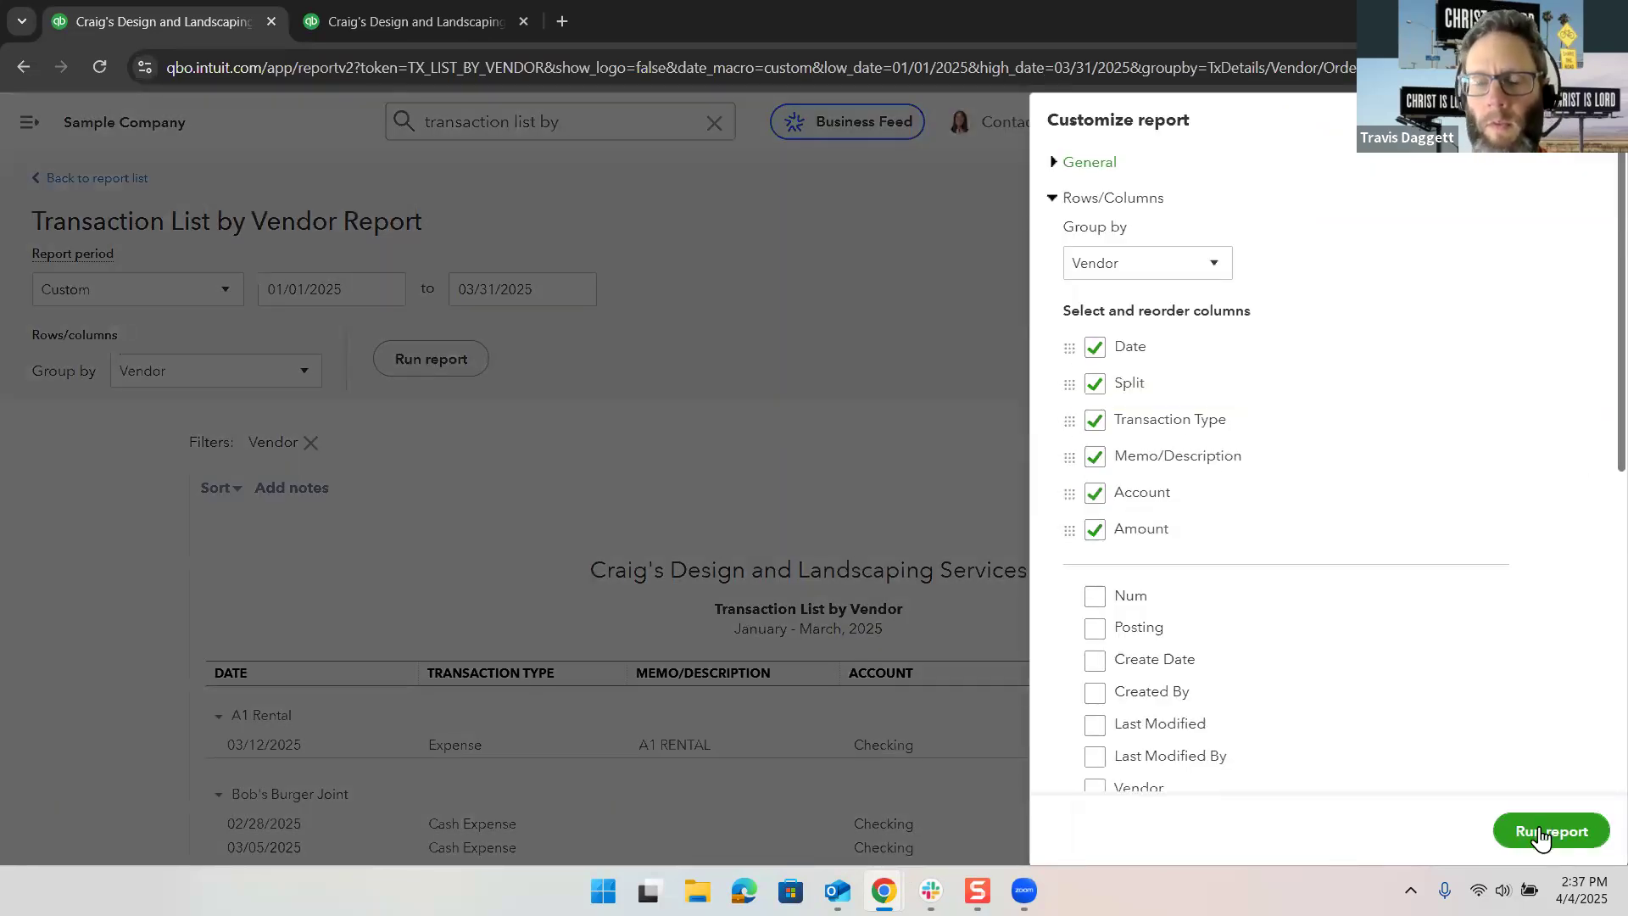
pyautogui.click(1539, 831)
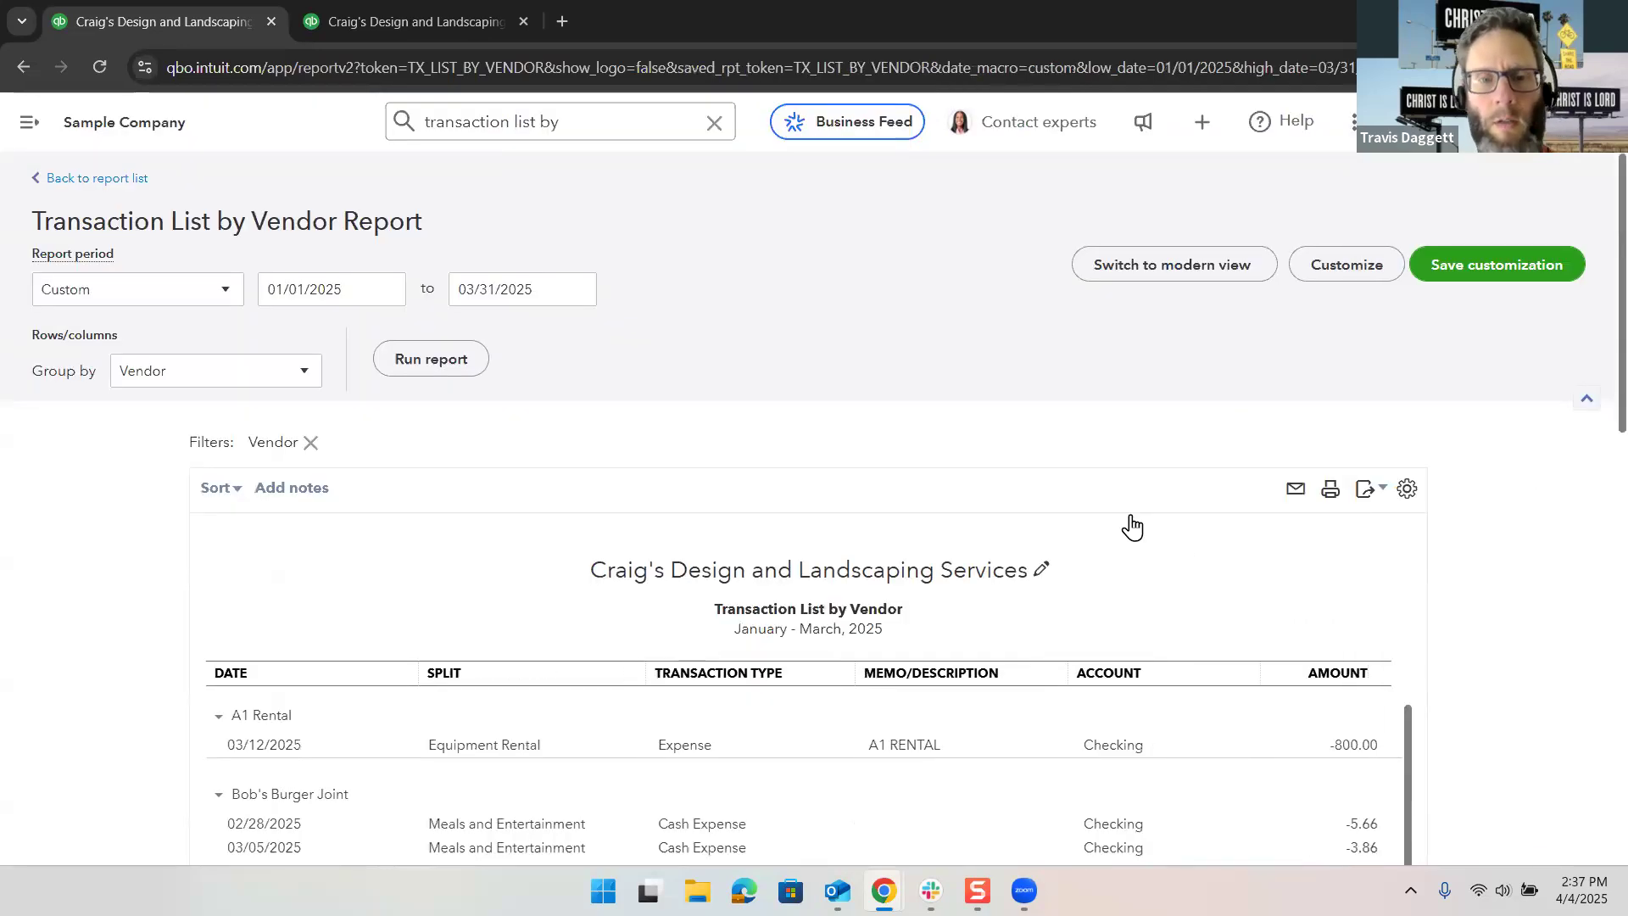
pyautogui.scroll(-4, 1132, 526)
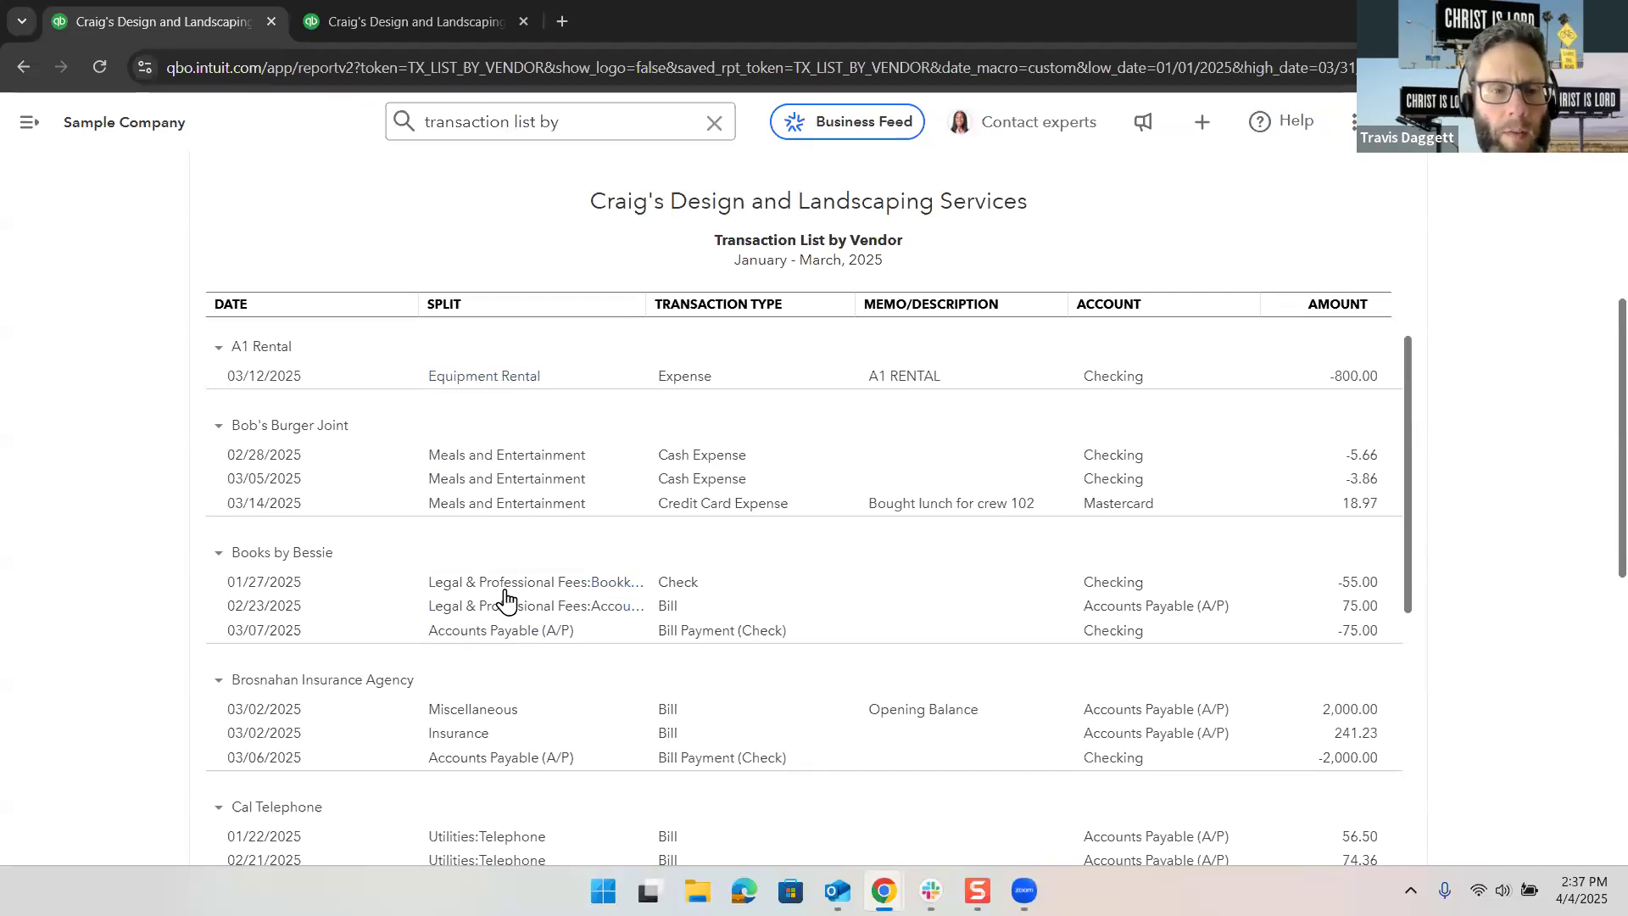
# Step: Examine the split accounts in the vendor report for consistent categorization, from Books by Bessie through Hicks Hardware
pyautogui.scroll(-4, 455, 625)
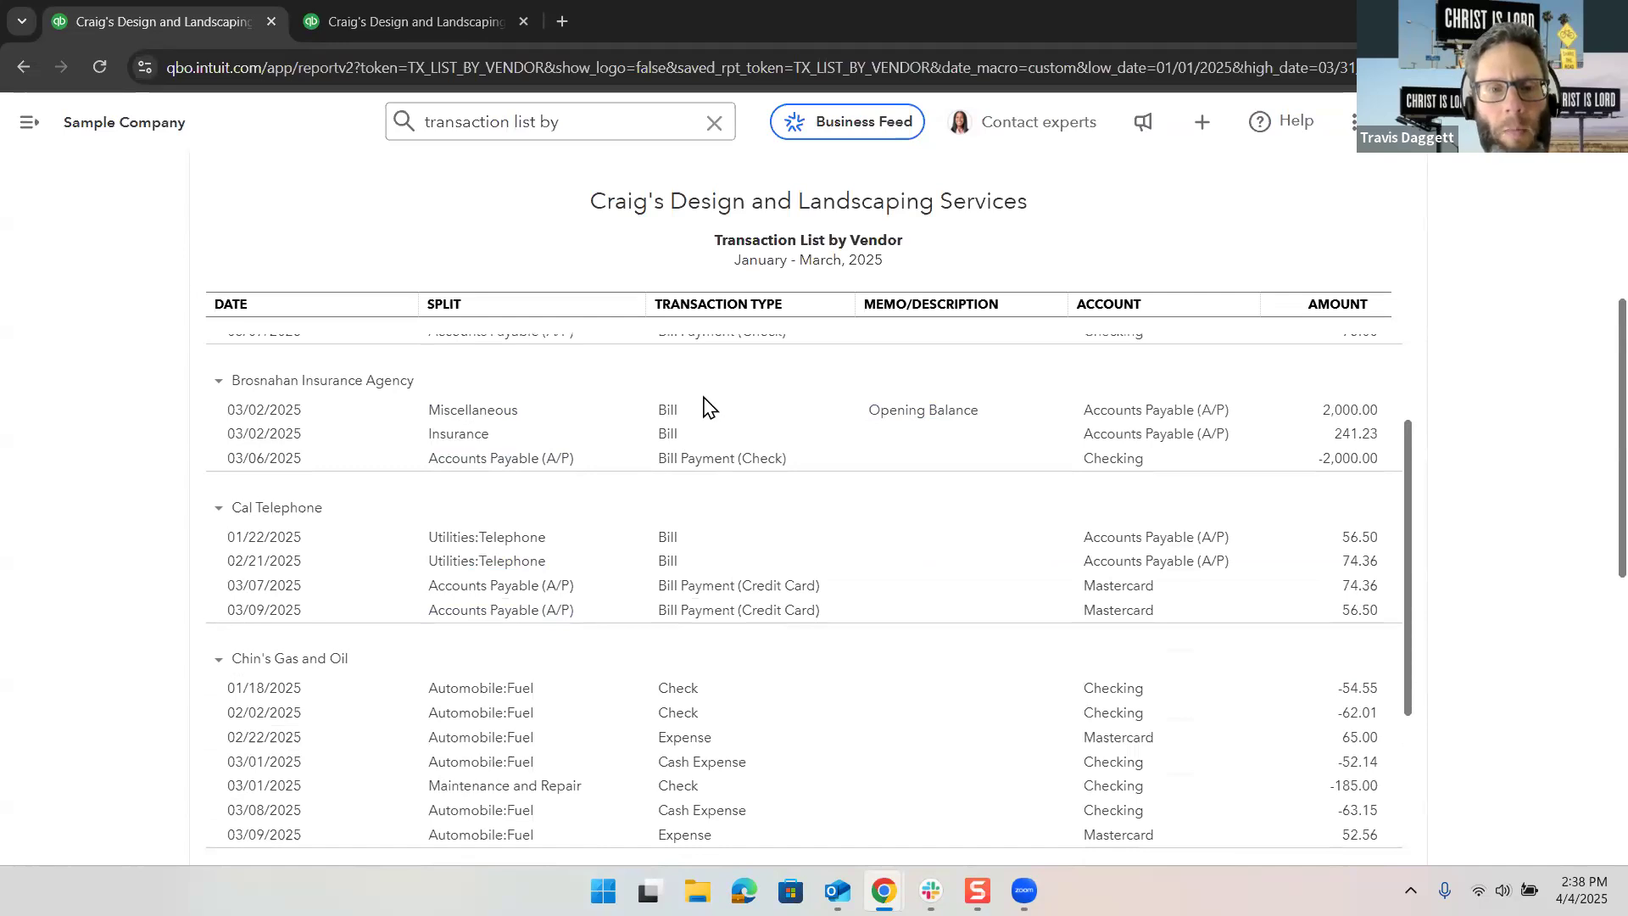
pyautogui.scroll(-1, 527, 519)
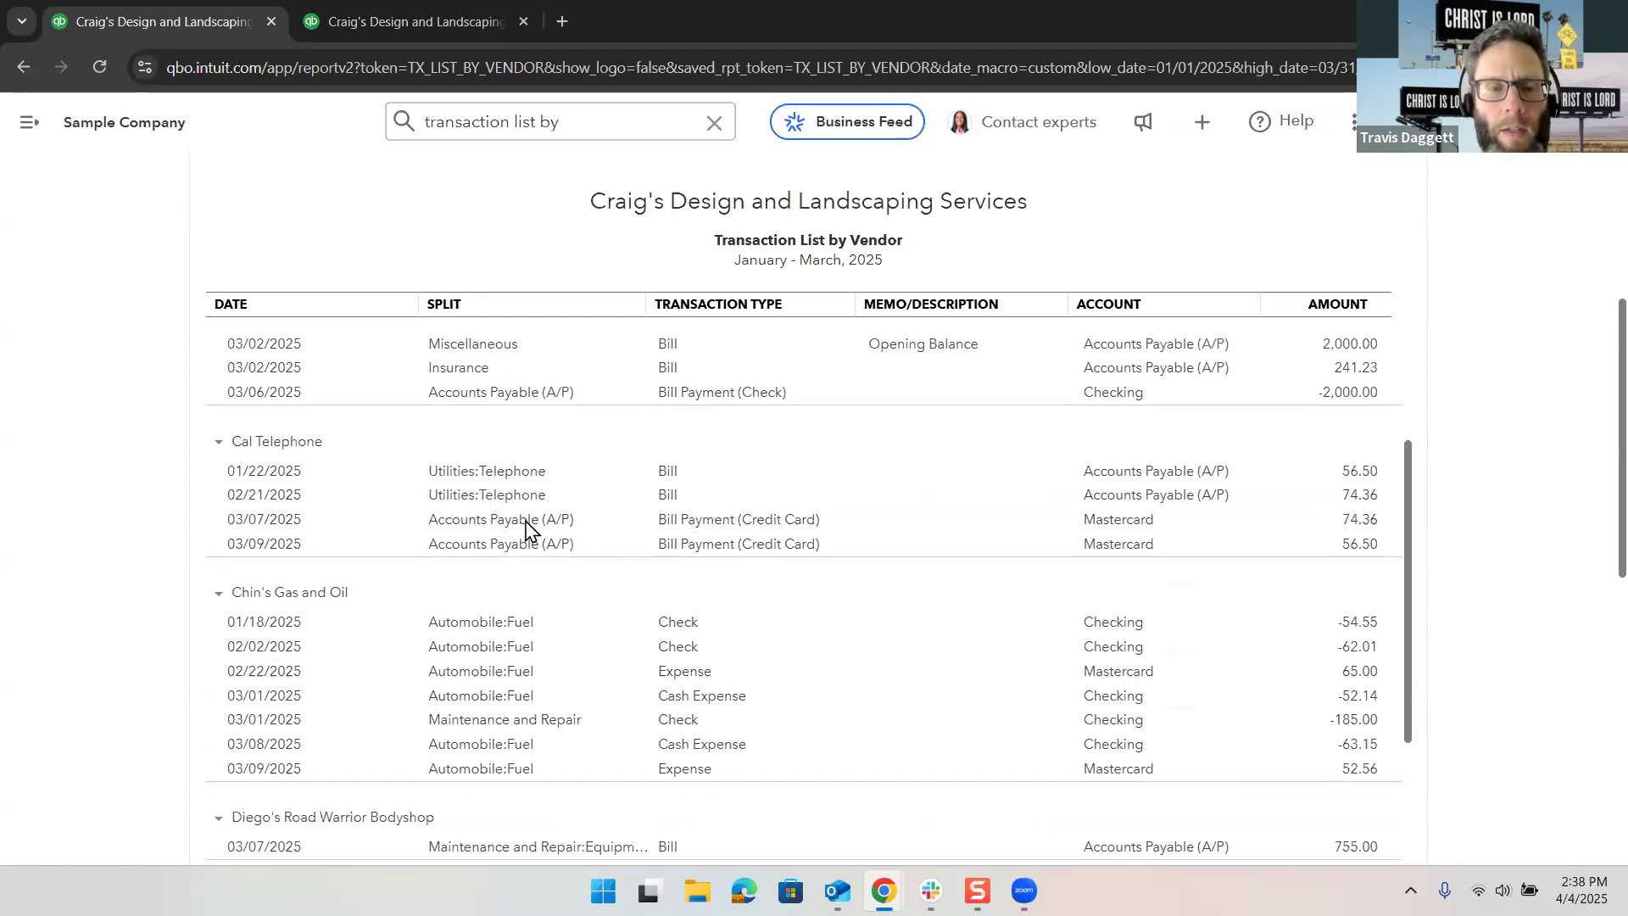
pyautogui.scroll(-1, 536, 457)
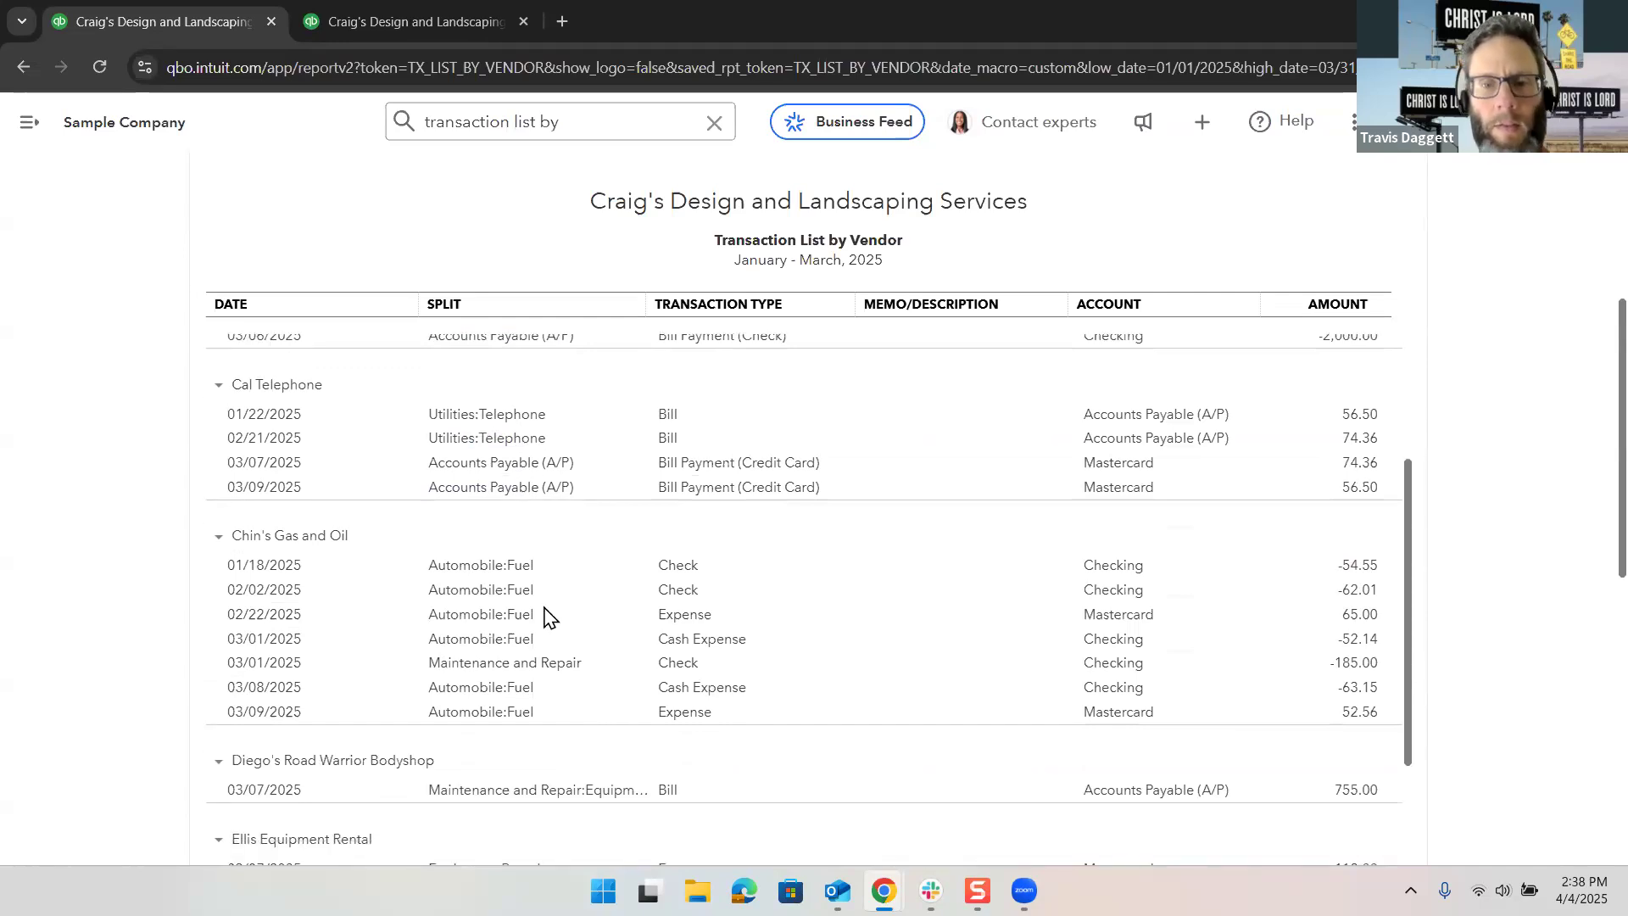
pyautogui.scroll(-1, 547, 616)
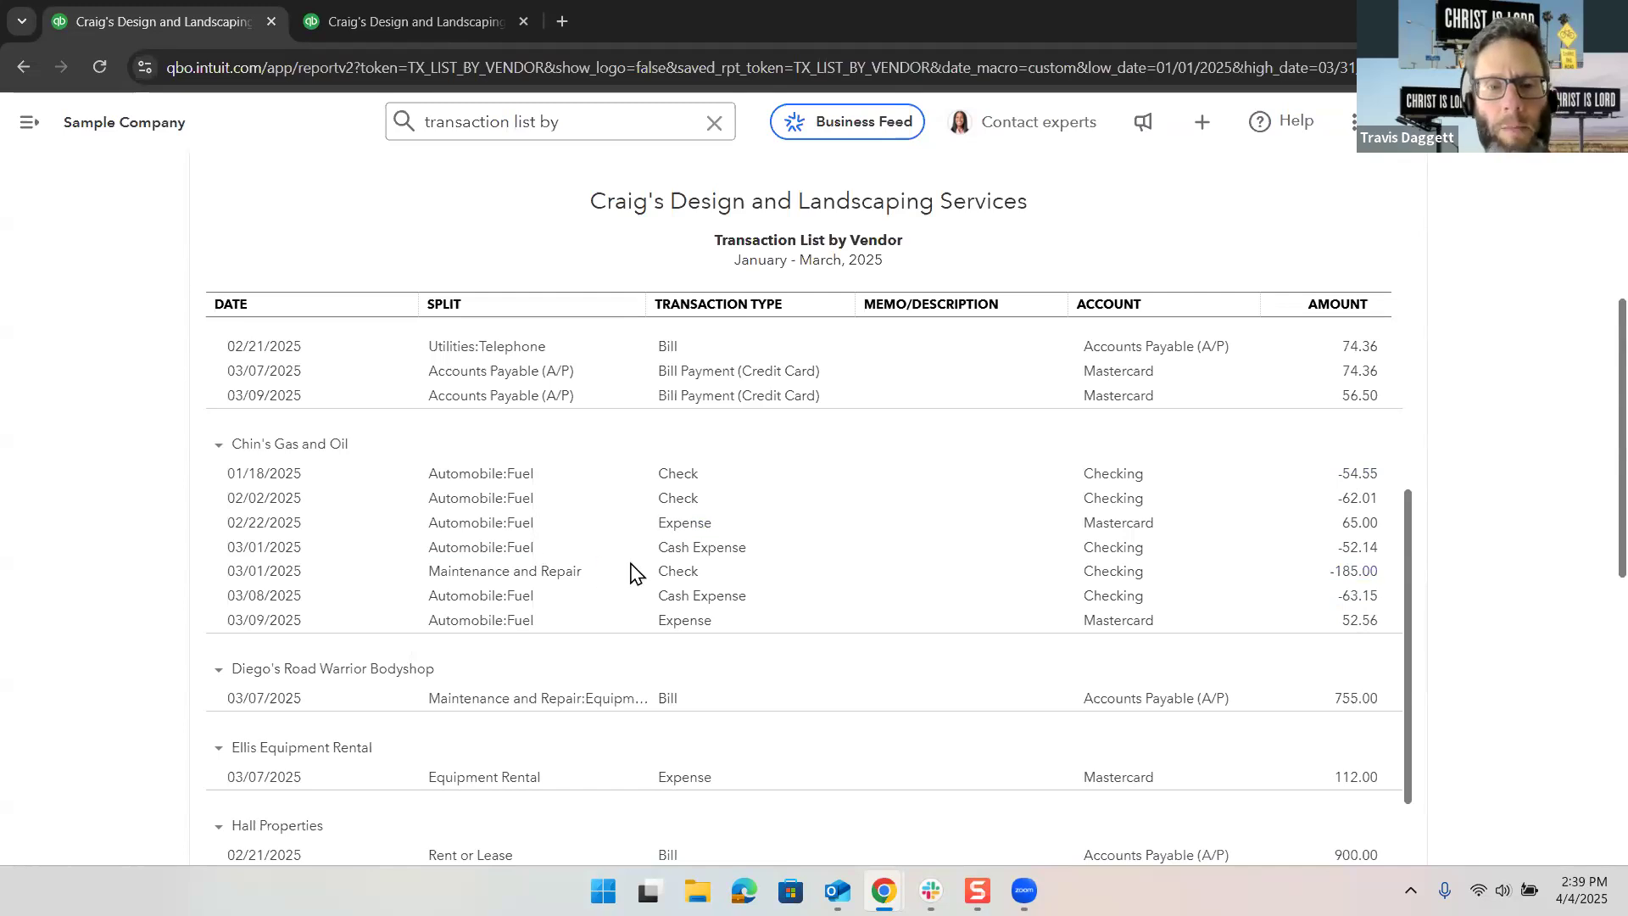
pyautogui.scroll(-3, 628, 571)
pyautogui.scroll(-3, 632, 572)
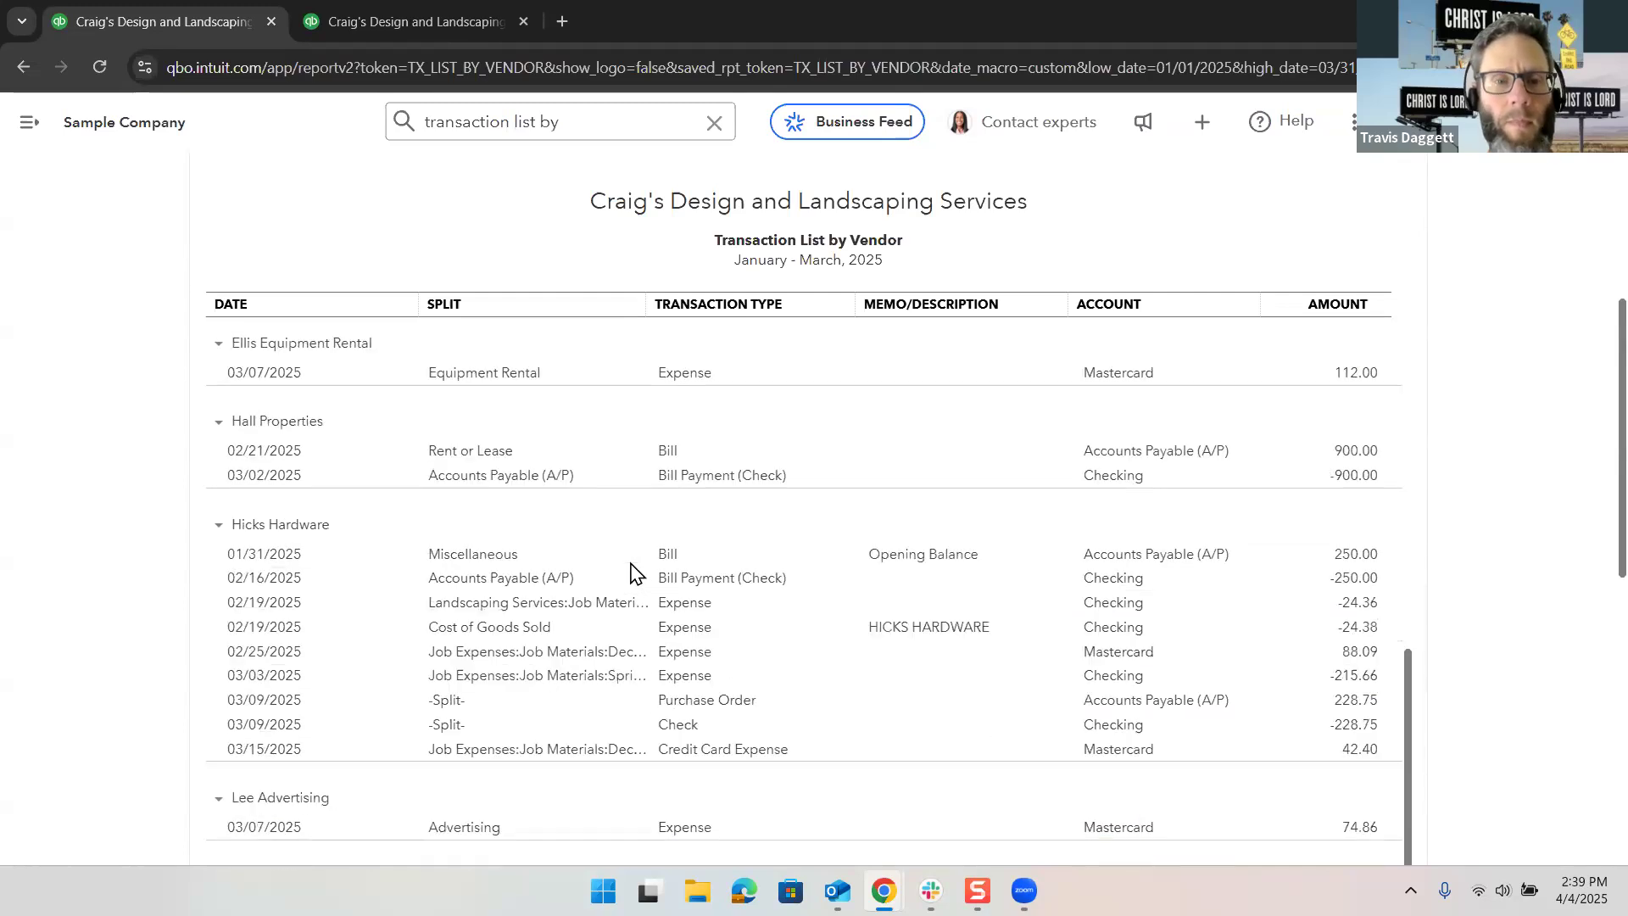
pyautogui.scroll(-2, 632, 572)
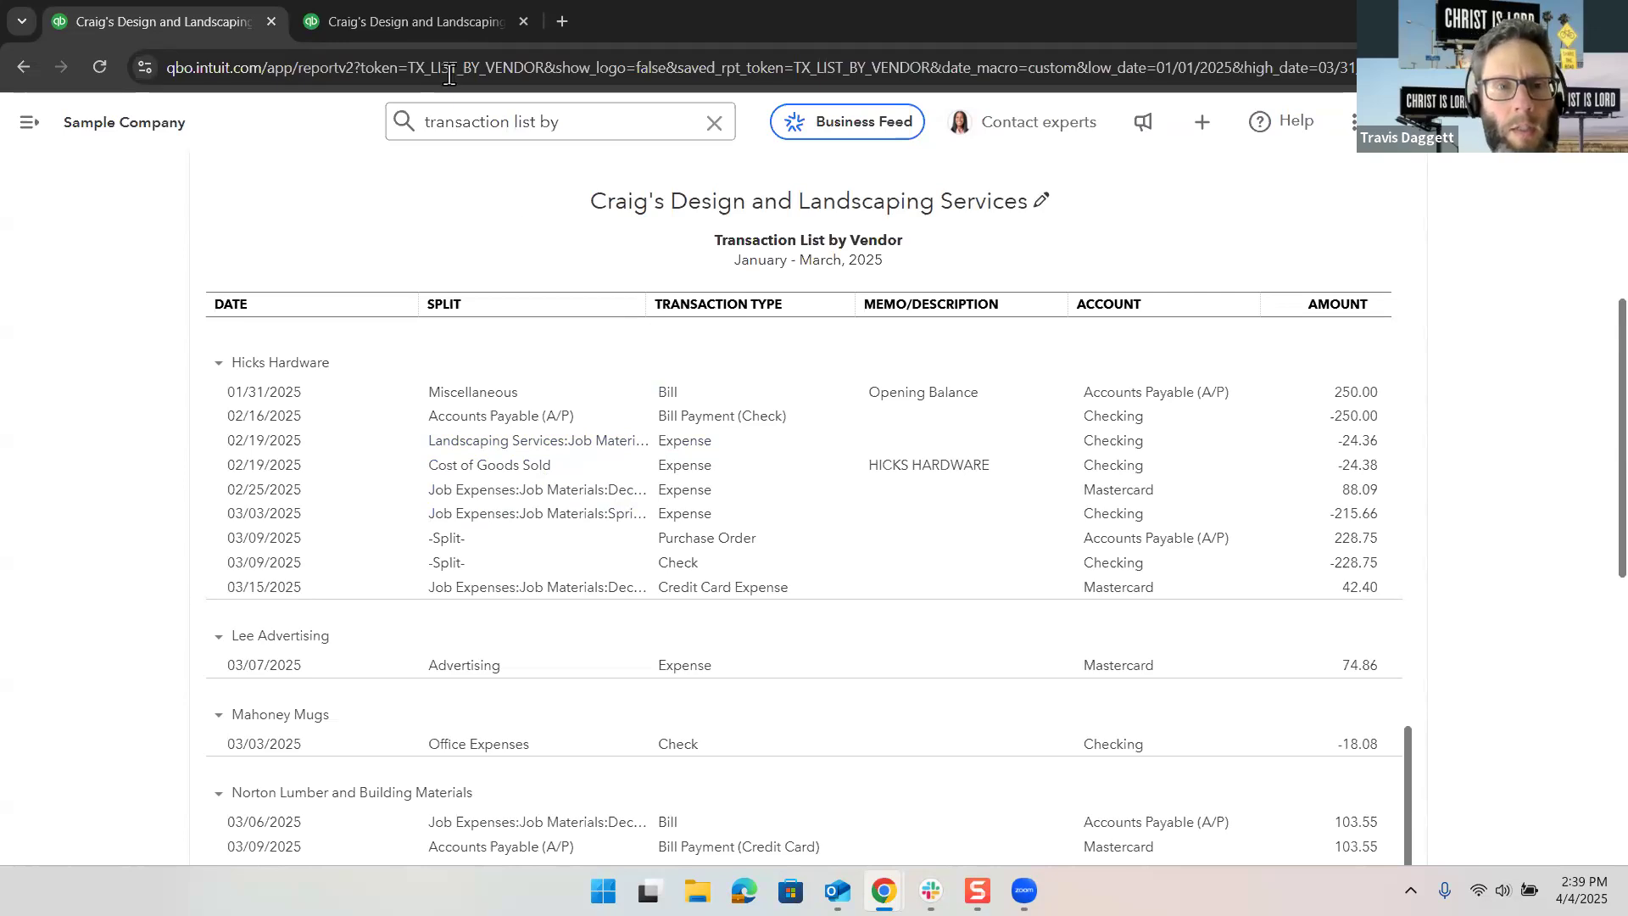
# Step: Duplicate the browser tab with the Profit and Loss report, then go back to the original Profit and Loss tab
pyautogui.click(419, 18)
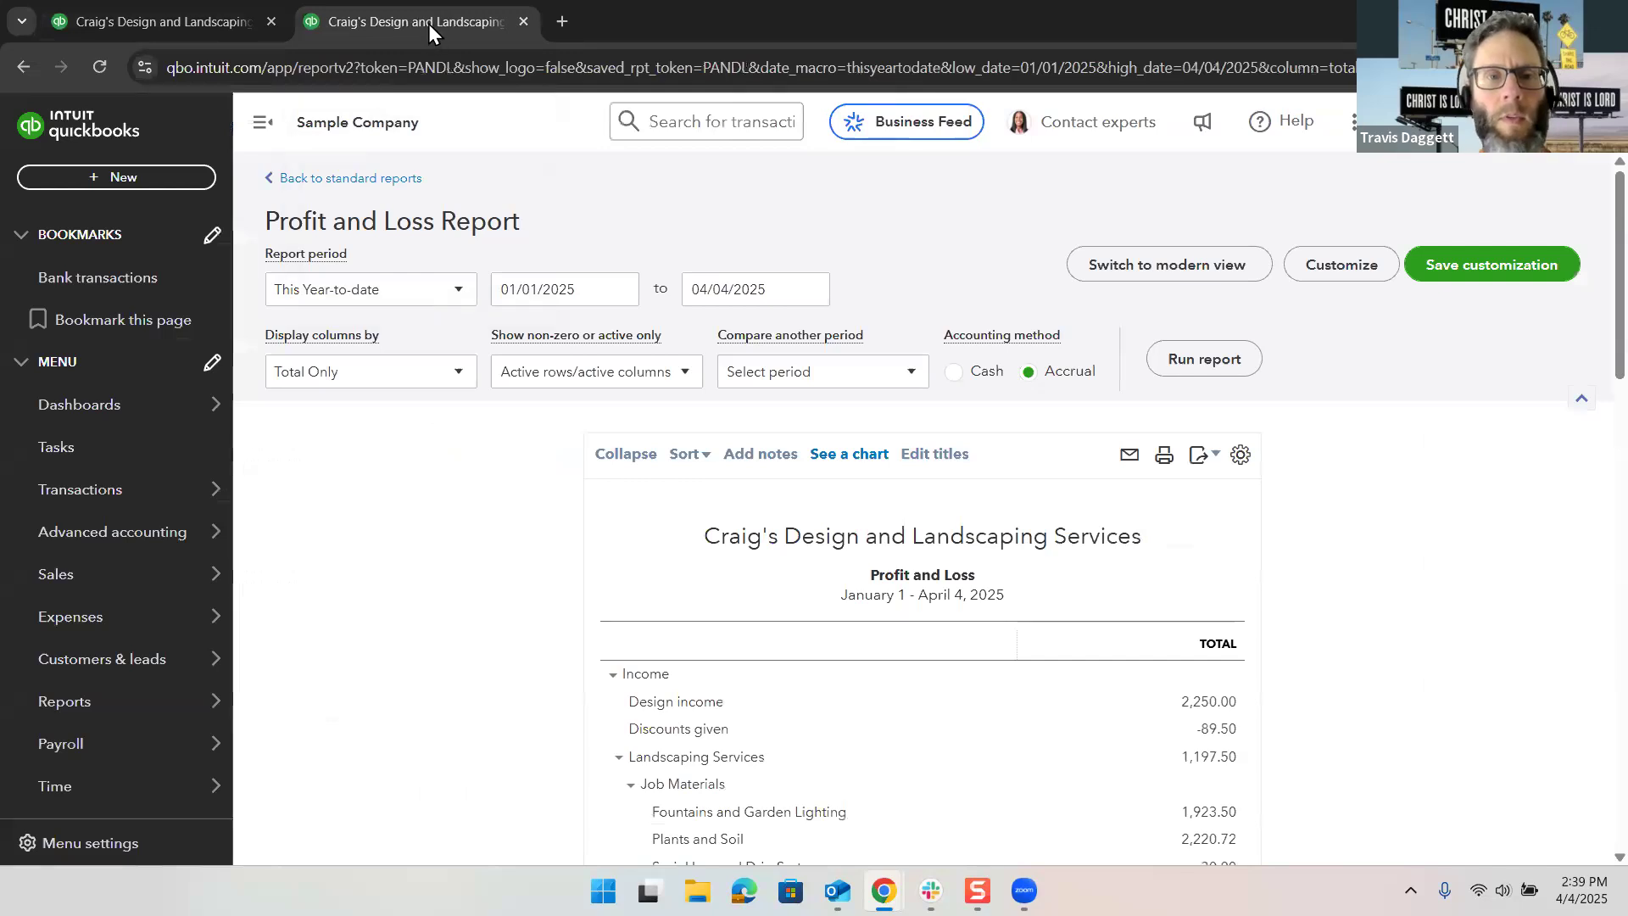
pyautogui.rightClick(430, 24)
pyautogui.click(663, 12)
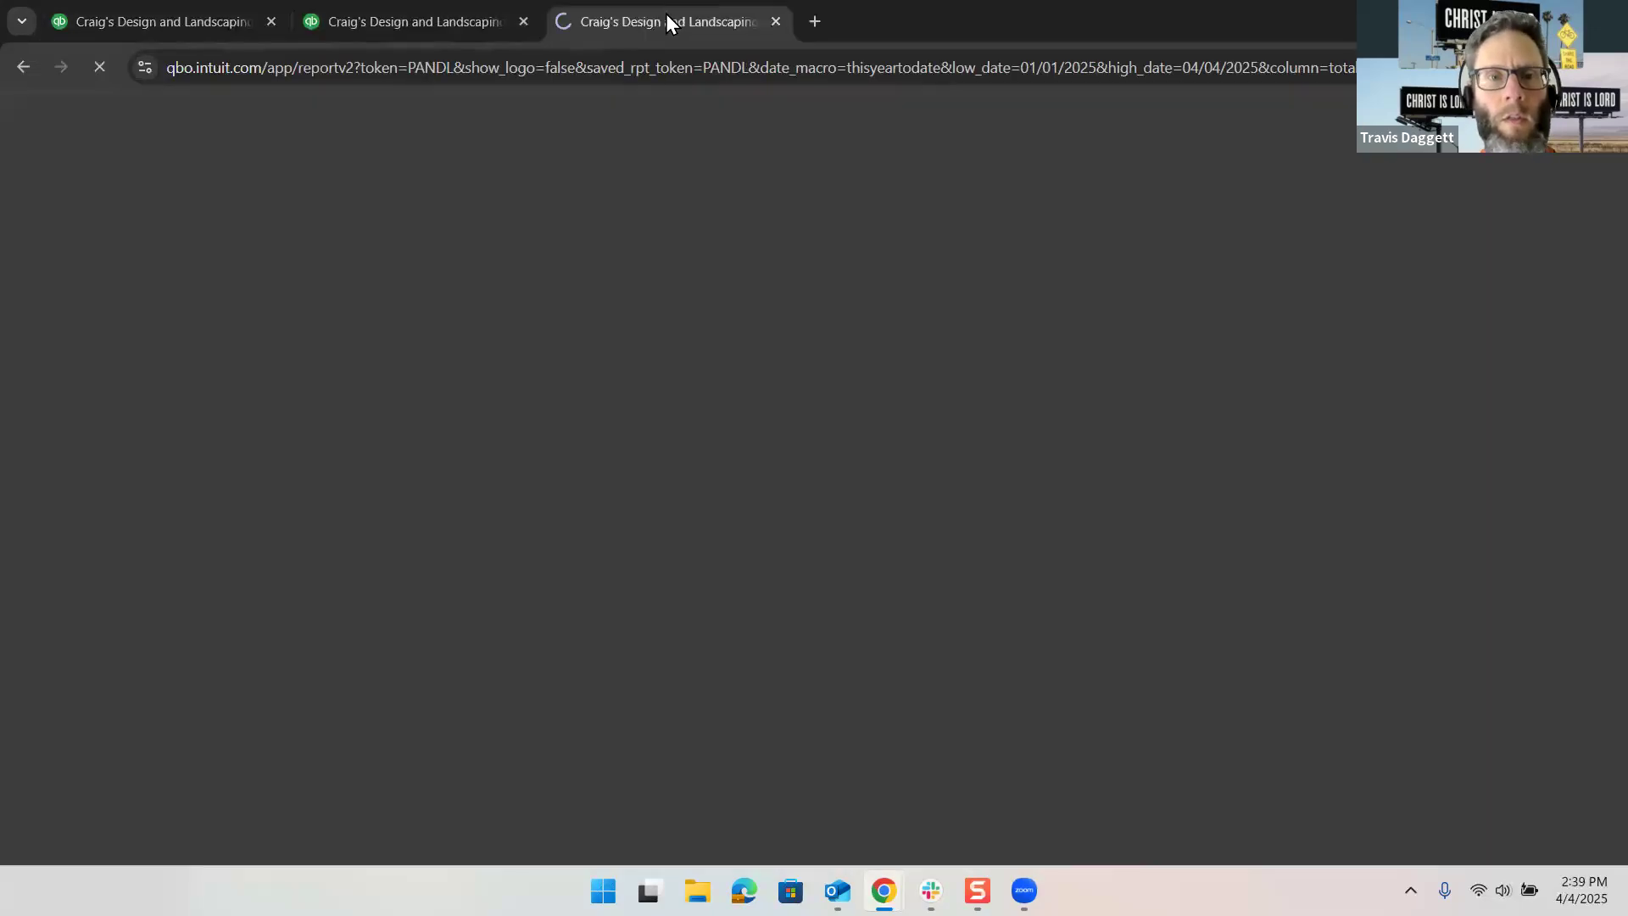
pyautogui.moveTo(654, 18); pyautogui.dragTo(477, 14)
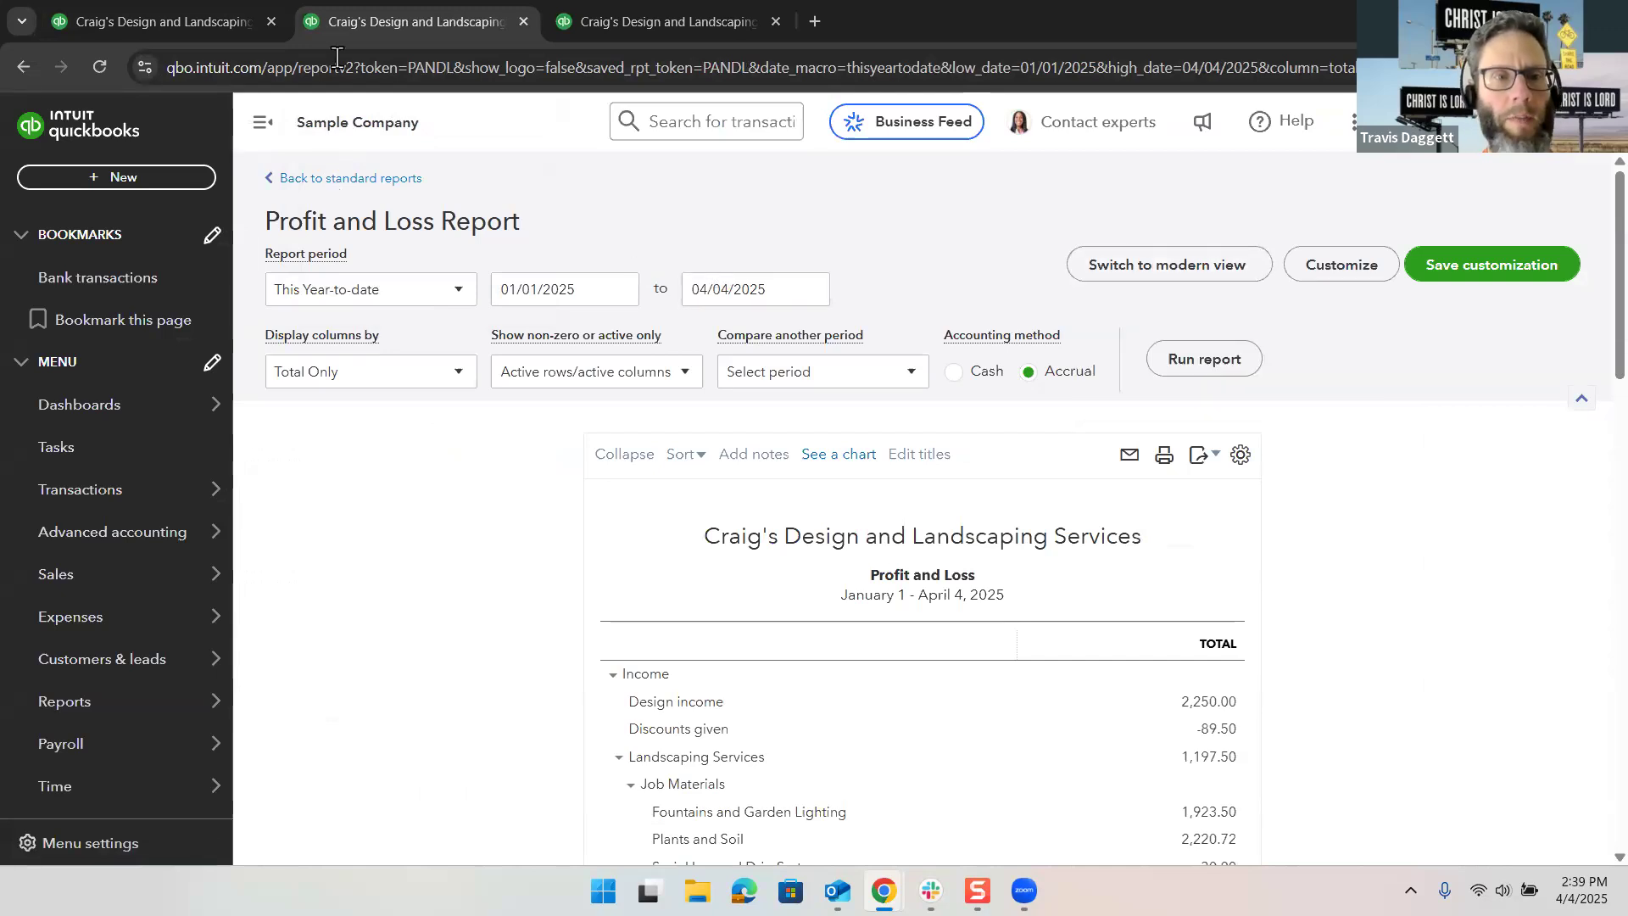
# Step: Return to the Transaction List by Vendor report and examine the split accounts from Hicks Hardware through the last vendor
pyautogui.click(126, 22)
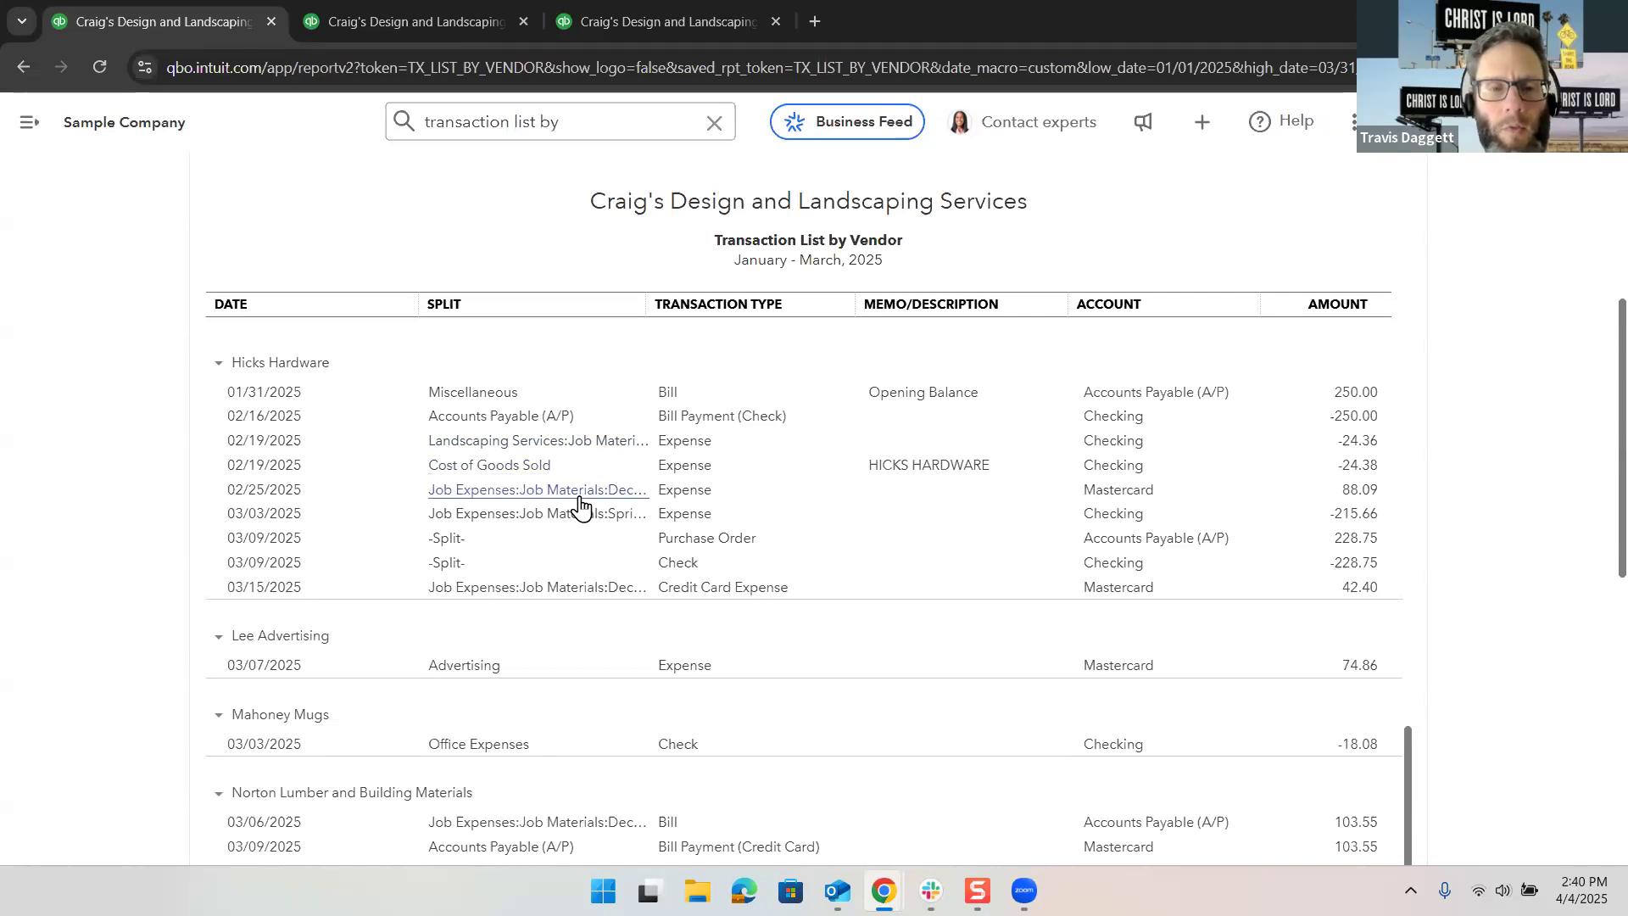
pyautogui.scroll(-5, 577, 560)
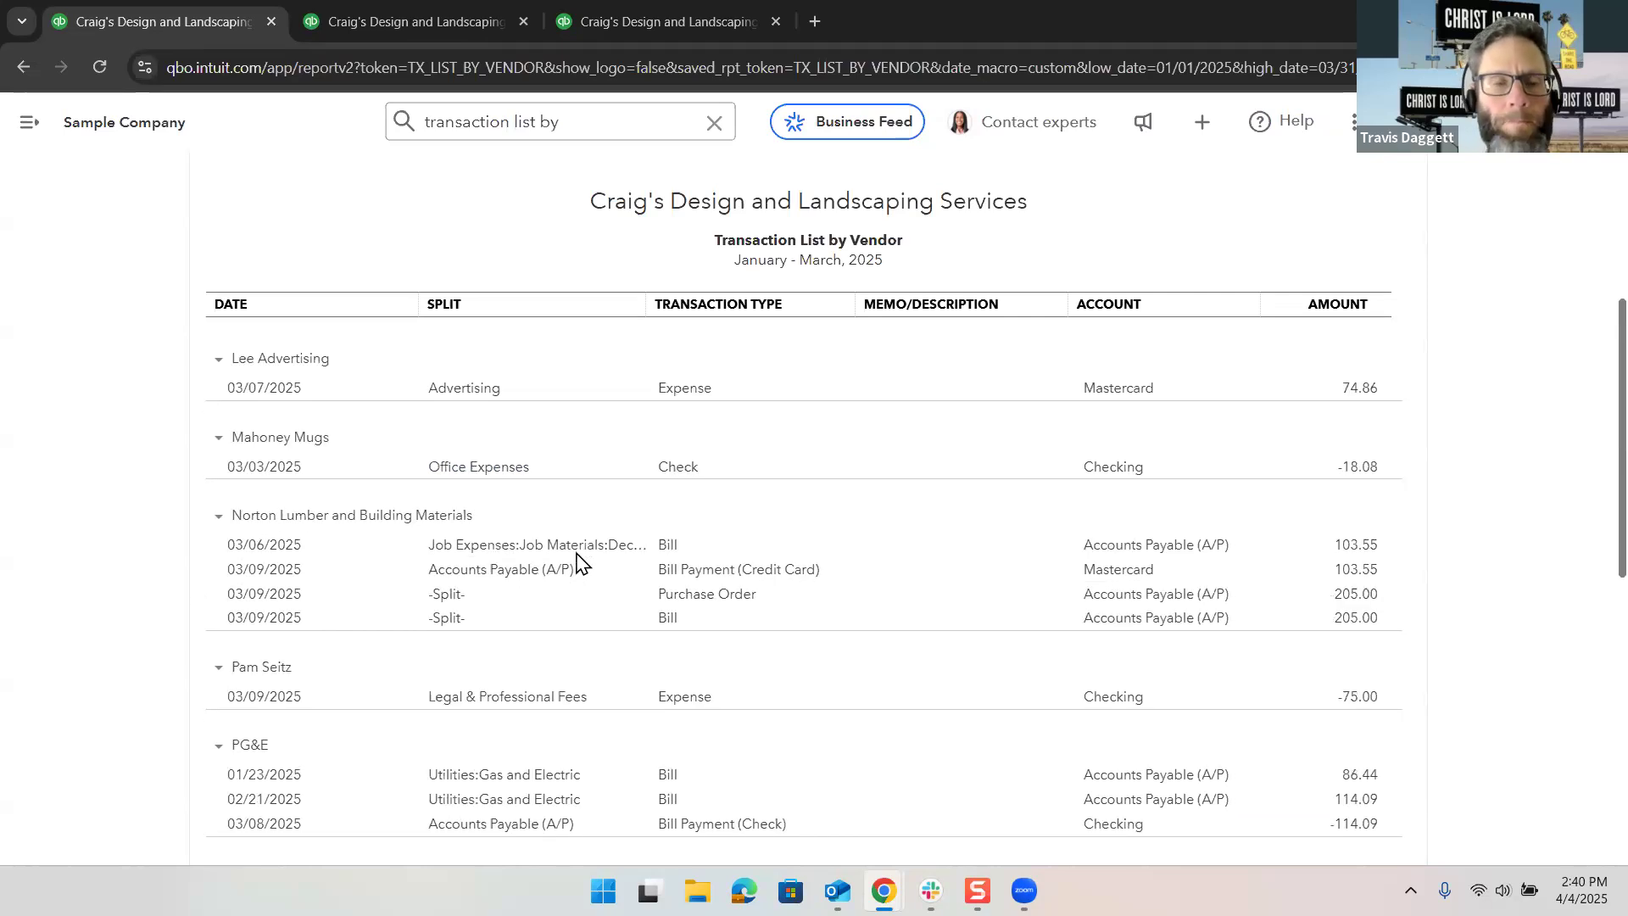
pyautogui.scroll(4, 575, 553)
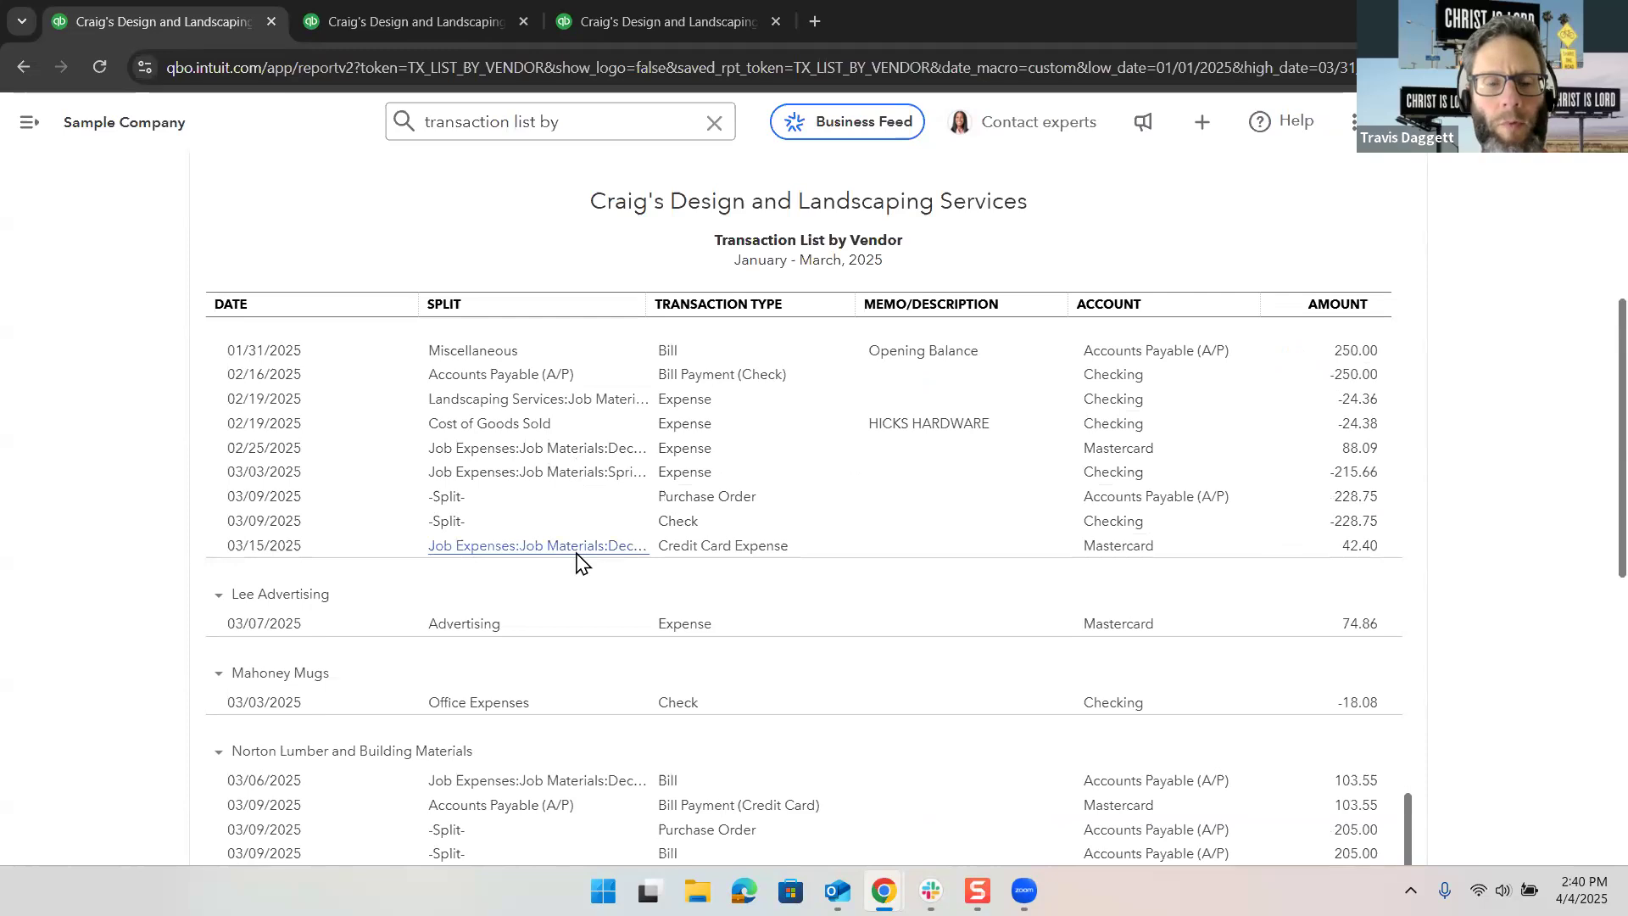
pyautogui.scroll(-1, 577, 561)
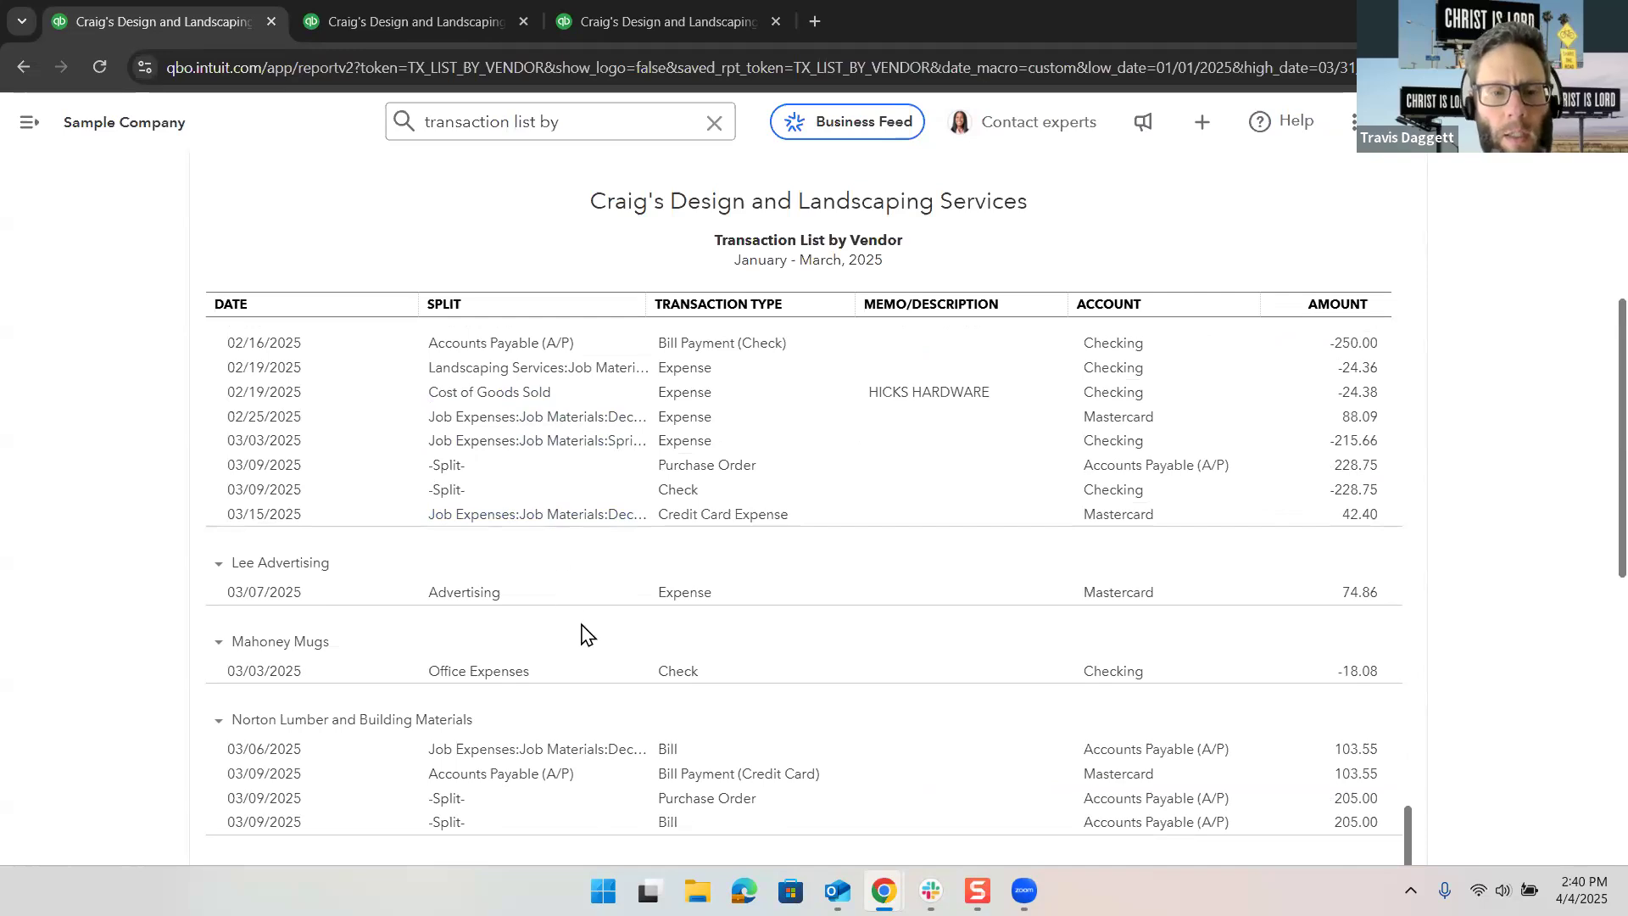
pyautogui.scroll(-3, 583, 634)
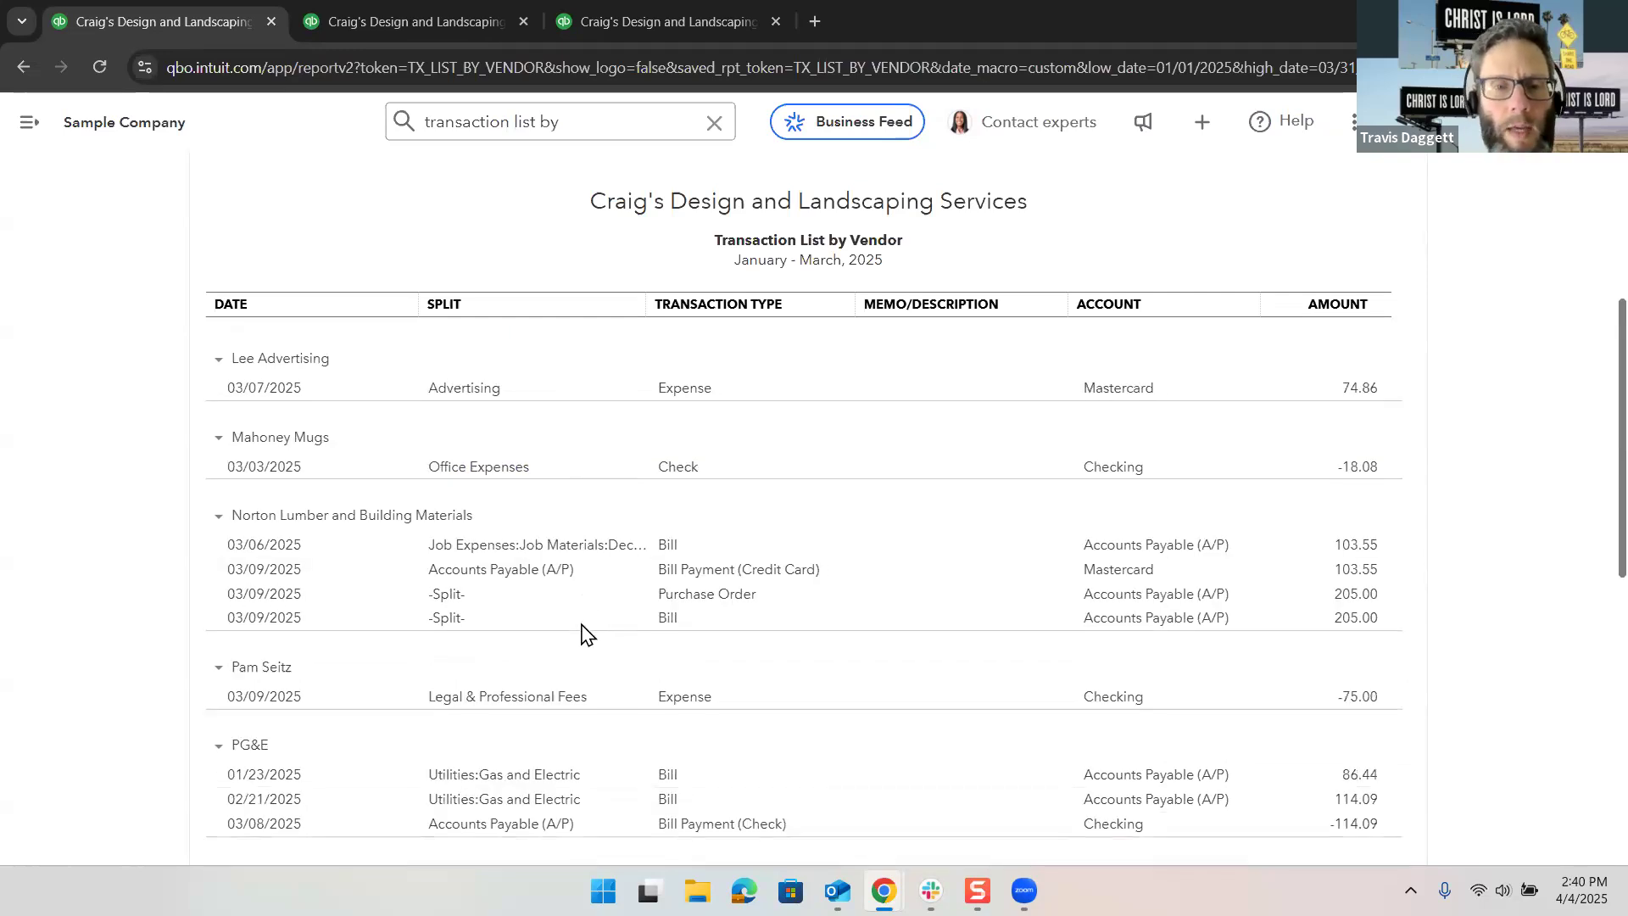
pyautogui.scroll(-1, 582, 629)
pyautogui.scroll(5, 582, 629)
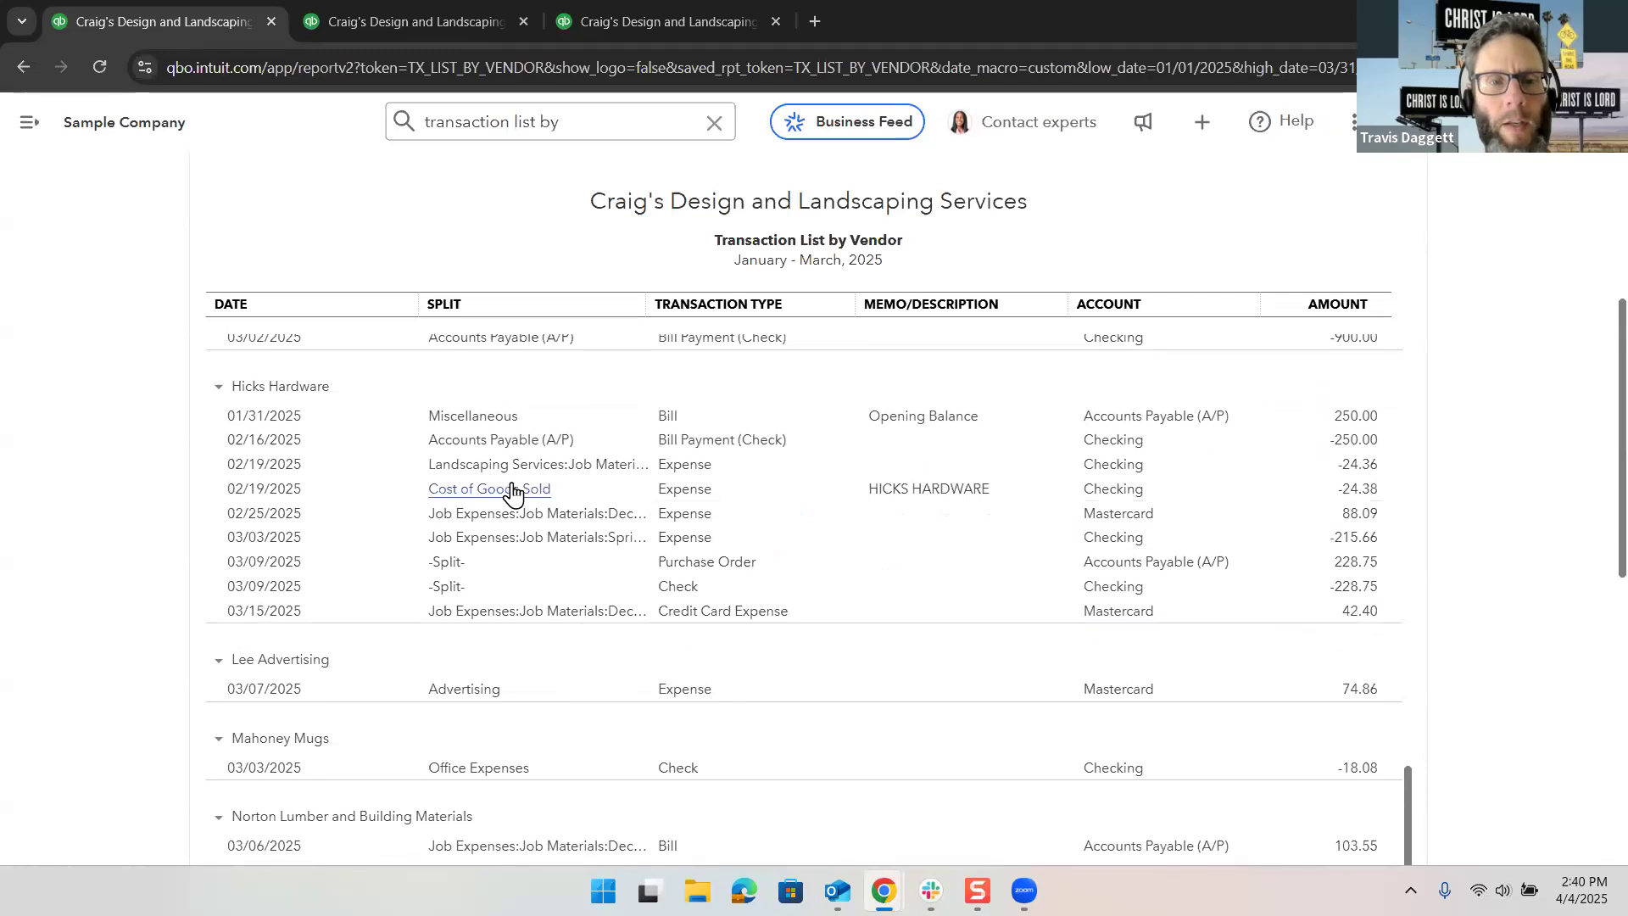
pyautogui.scroll(-5, 526, 519)
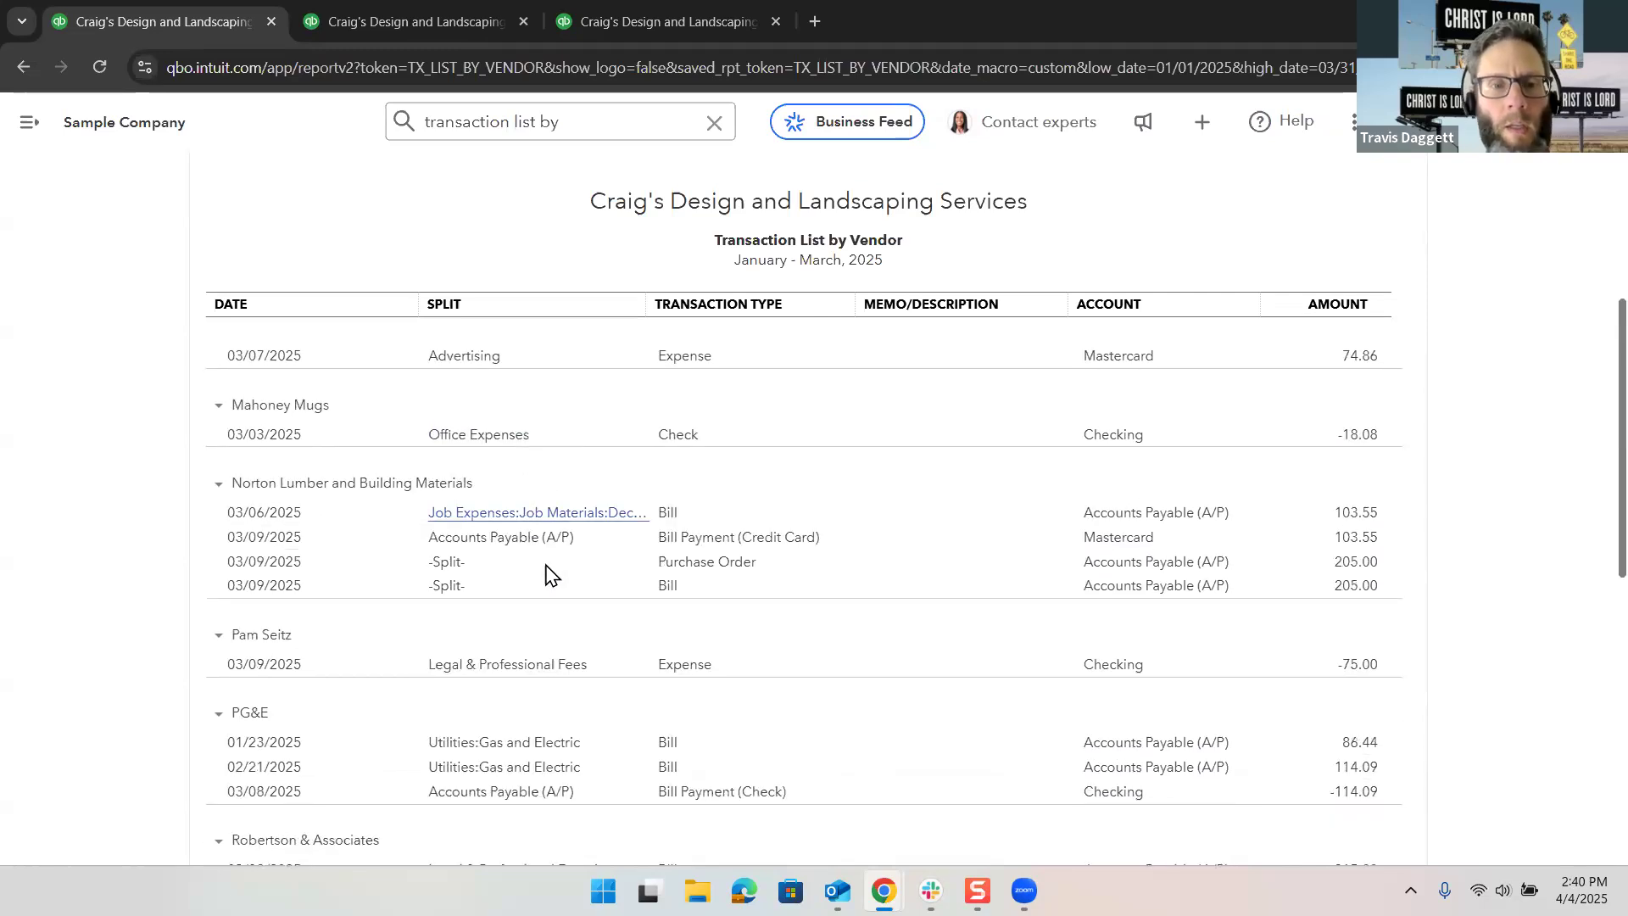
pyautogui.scroll(-1, 560, 555)
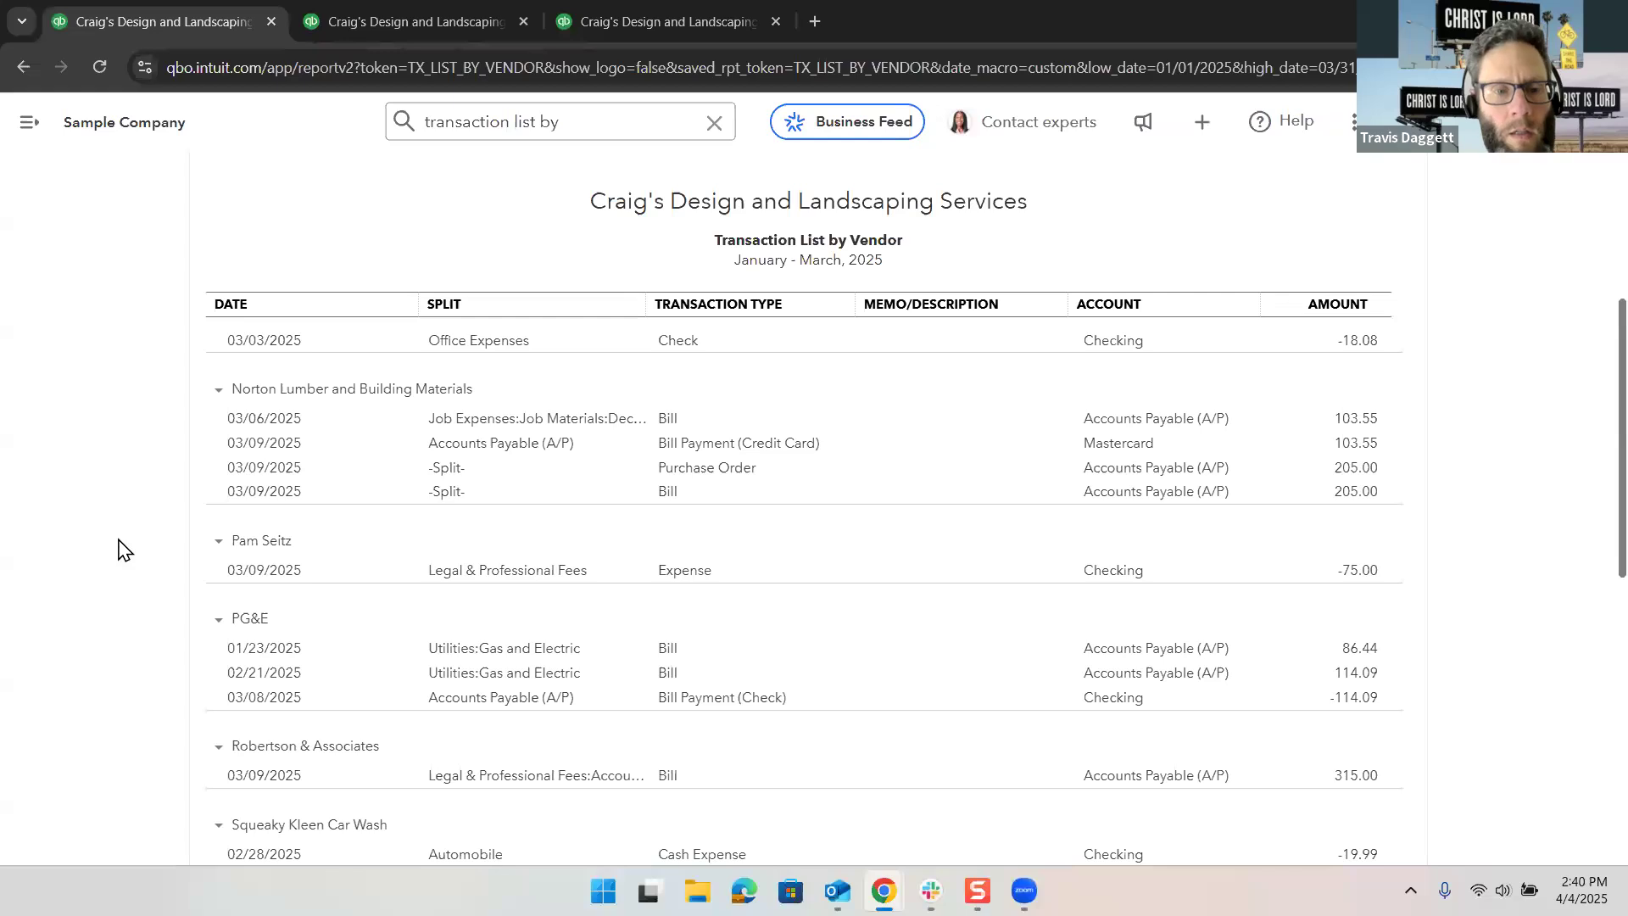
pyautogui.scroll(-10, 118, 550)
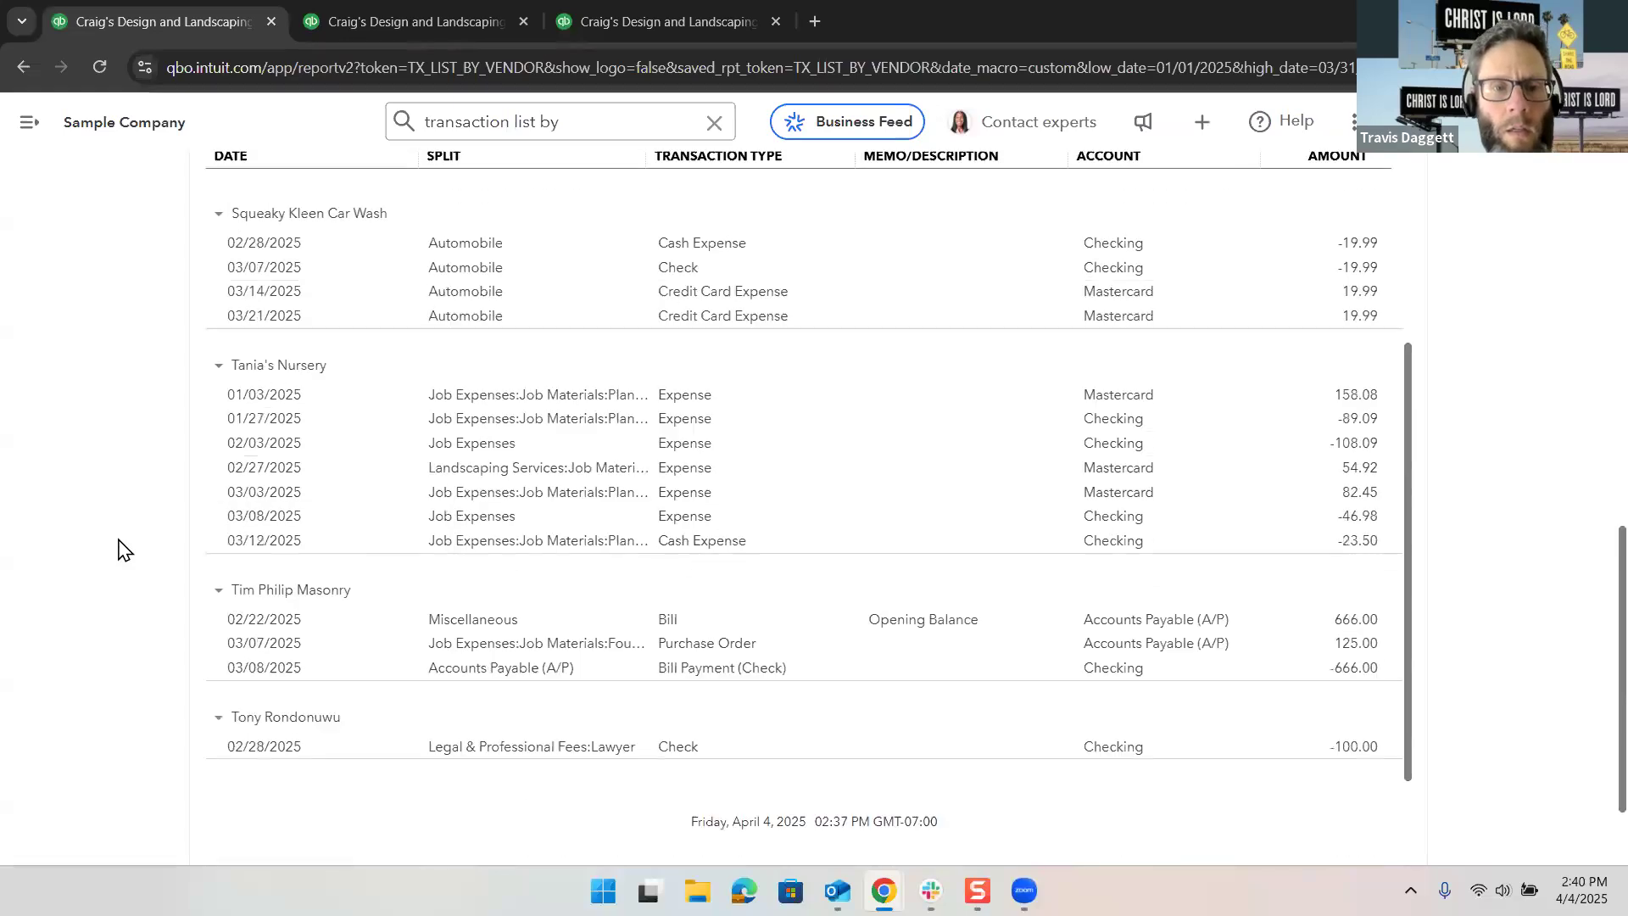
pyautogui.scroll(-1, 509, 339)
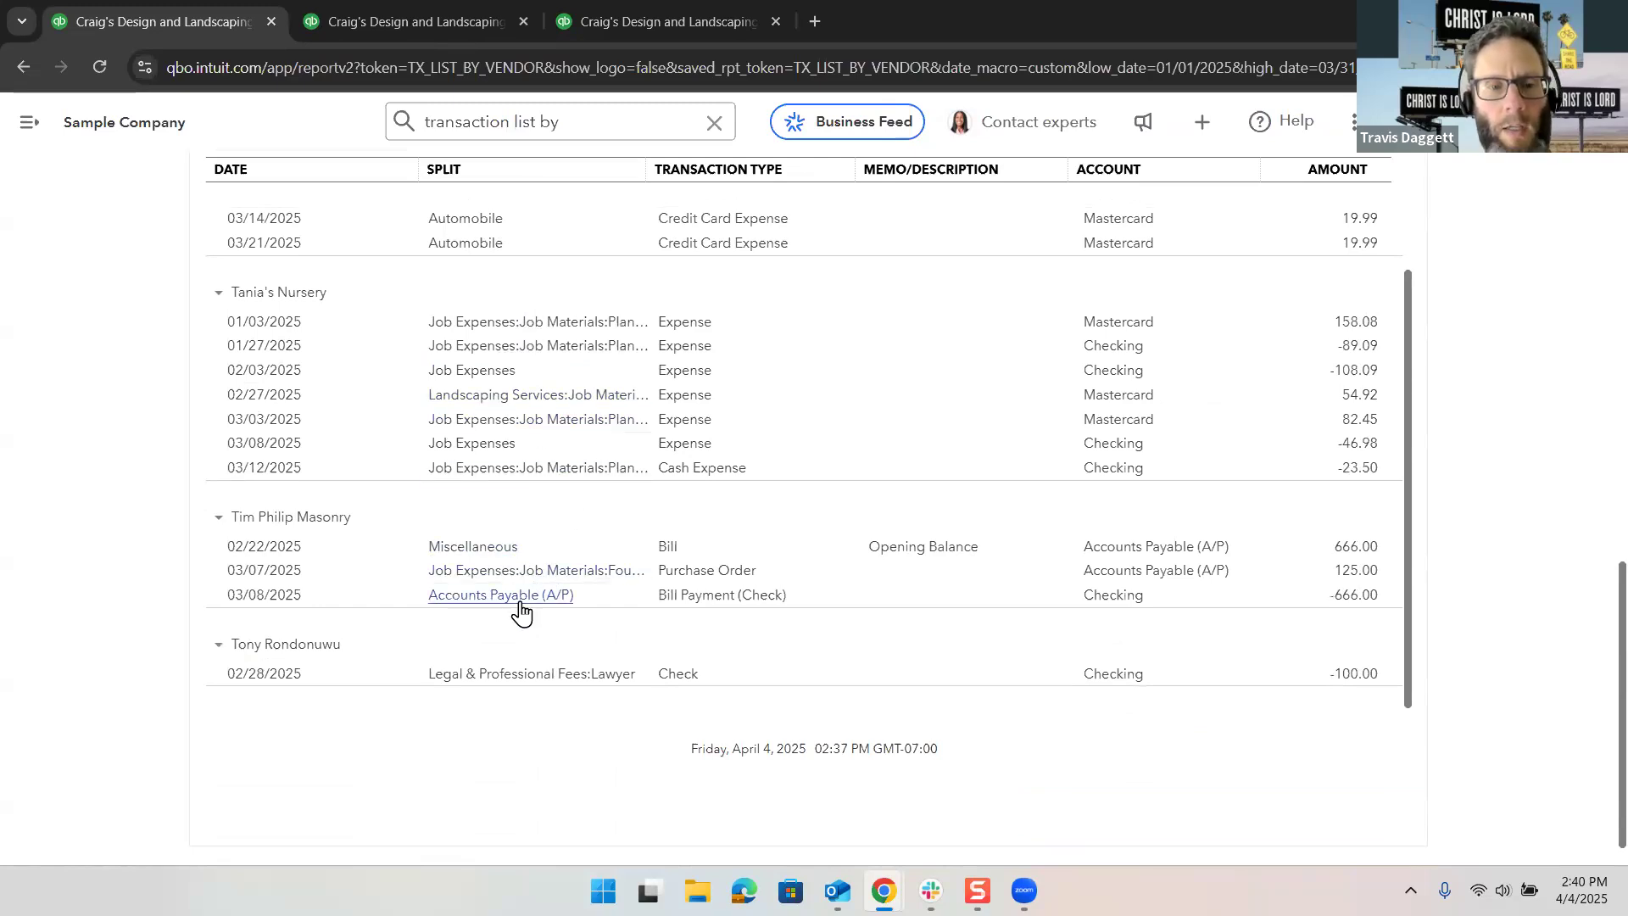
pyautogui.scroll(-1, 526, 609)
pyautogui.scroll(15, 526, 609)
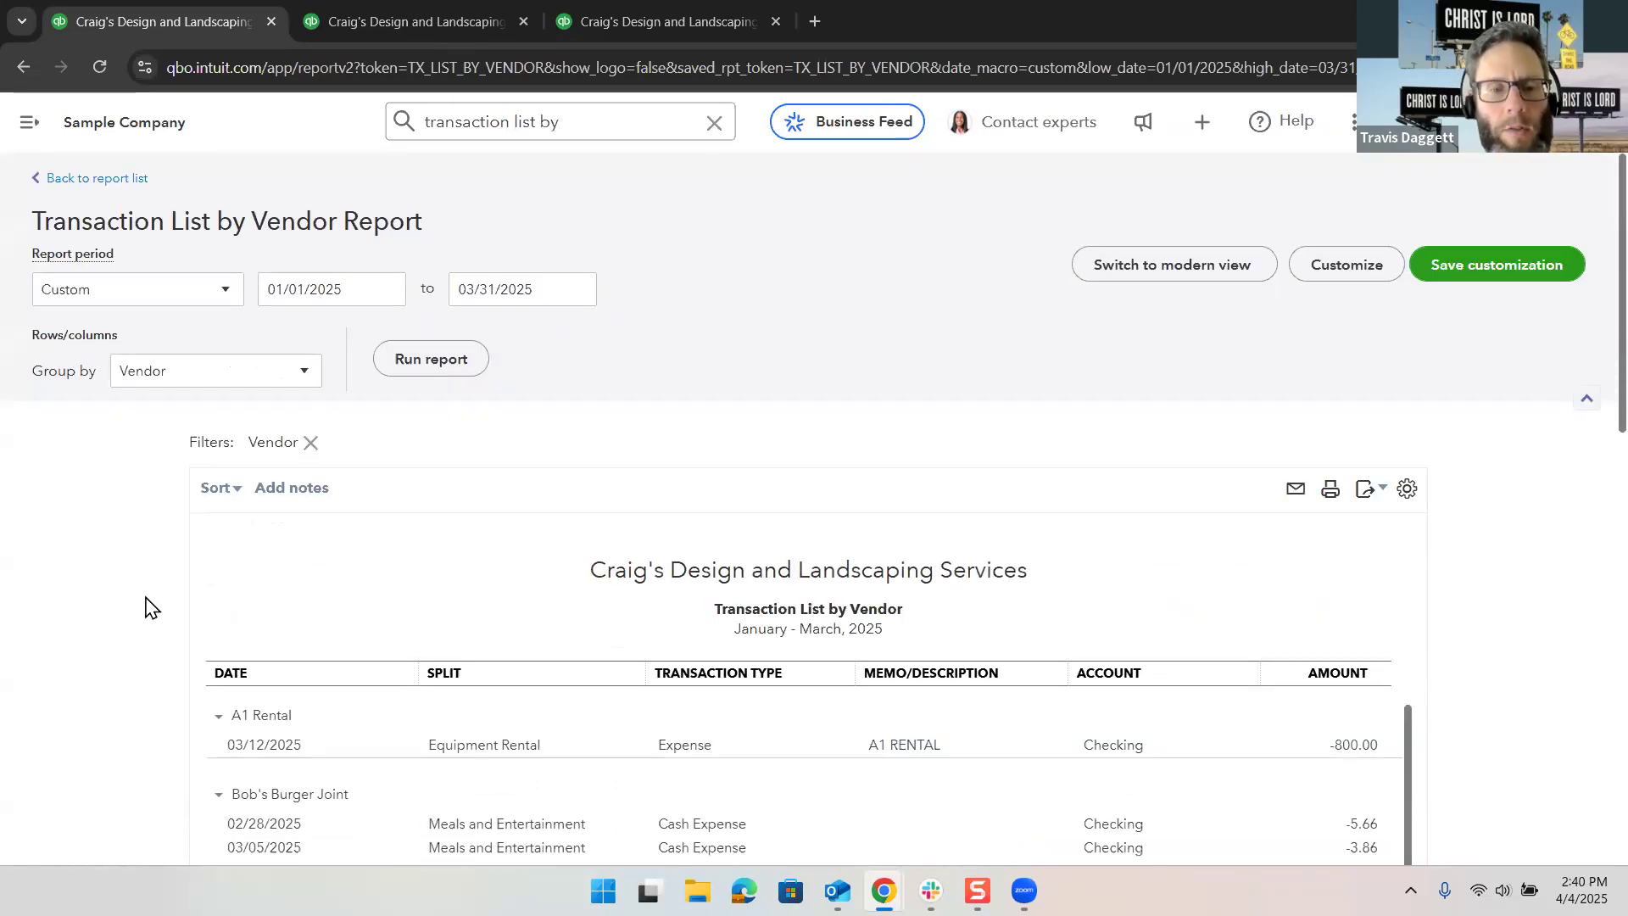
# Step: Switch to the Profit and Loss report, set its end date to 03/31/2025 and run it
pyautogui.click(445, 1)
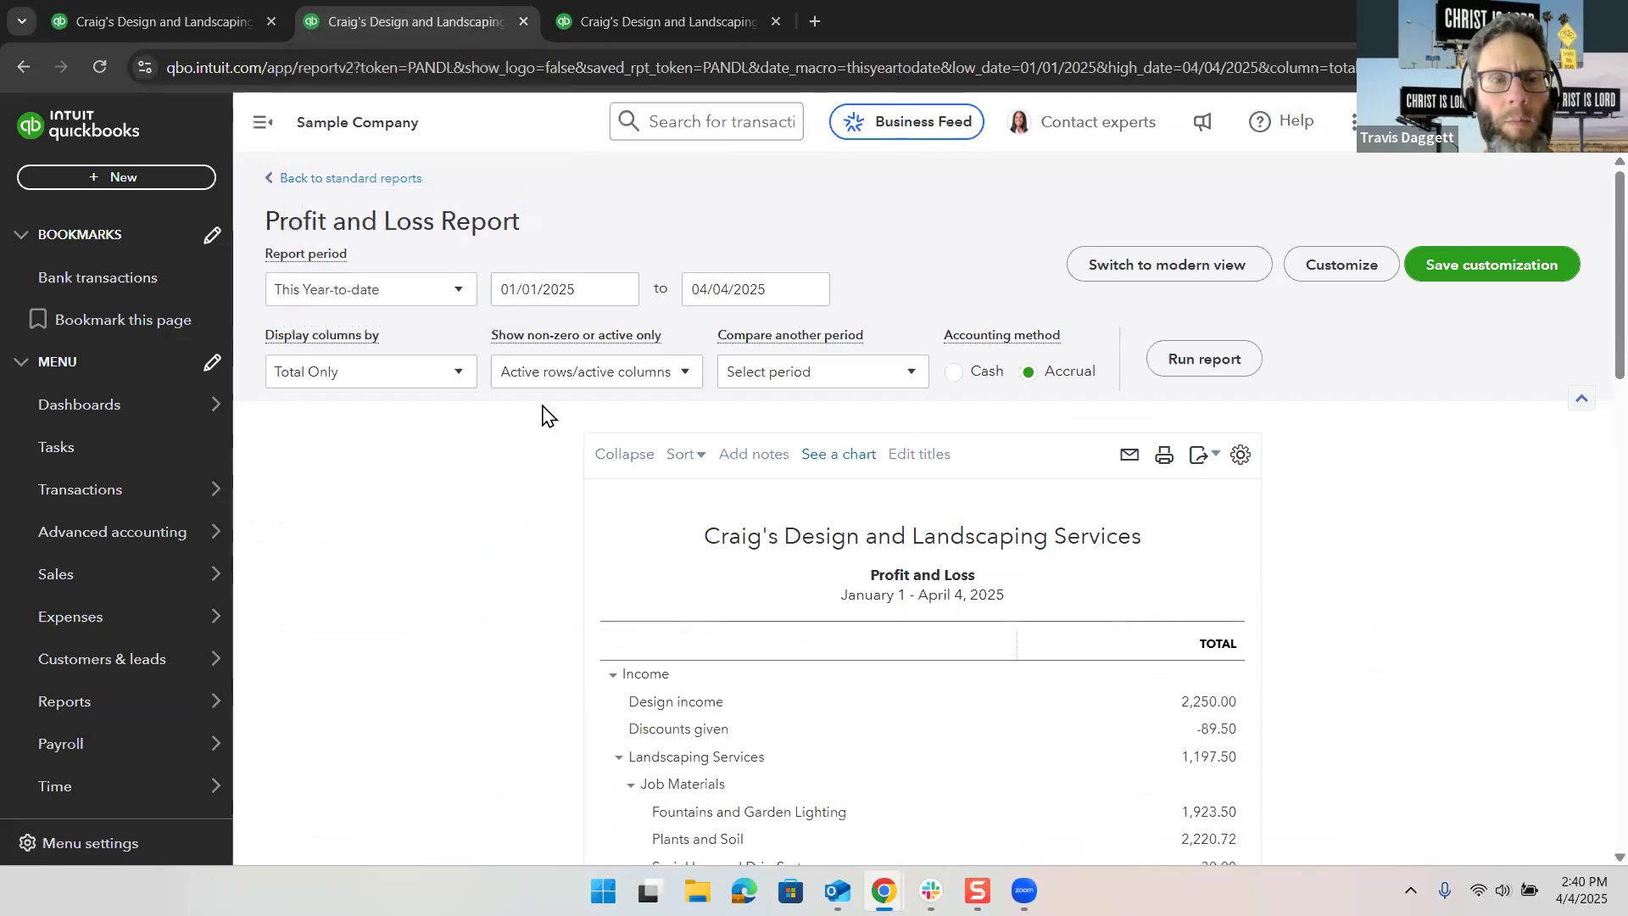
pyautogui.tripleClick(731, 291)
pyautogui.write('03/31/2025')
pyautogui.click(1204, 359)
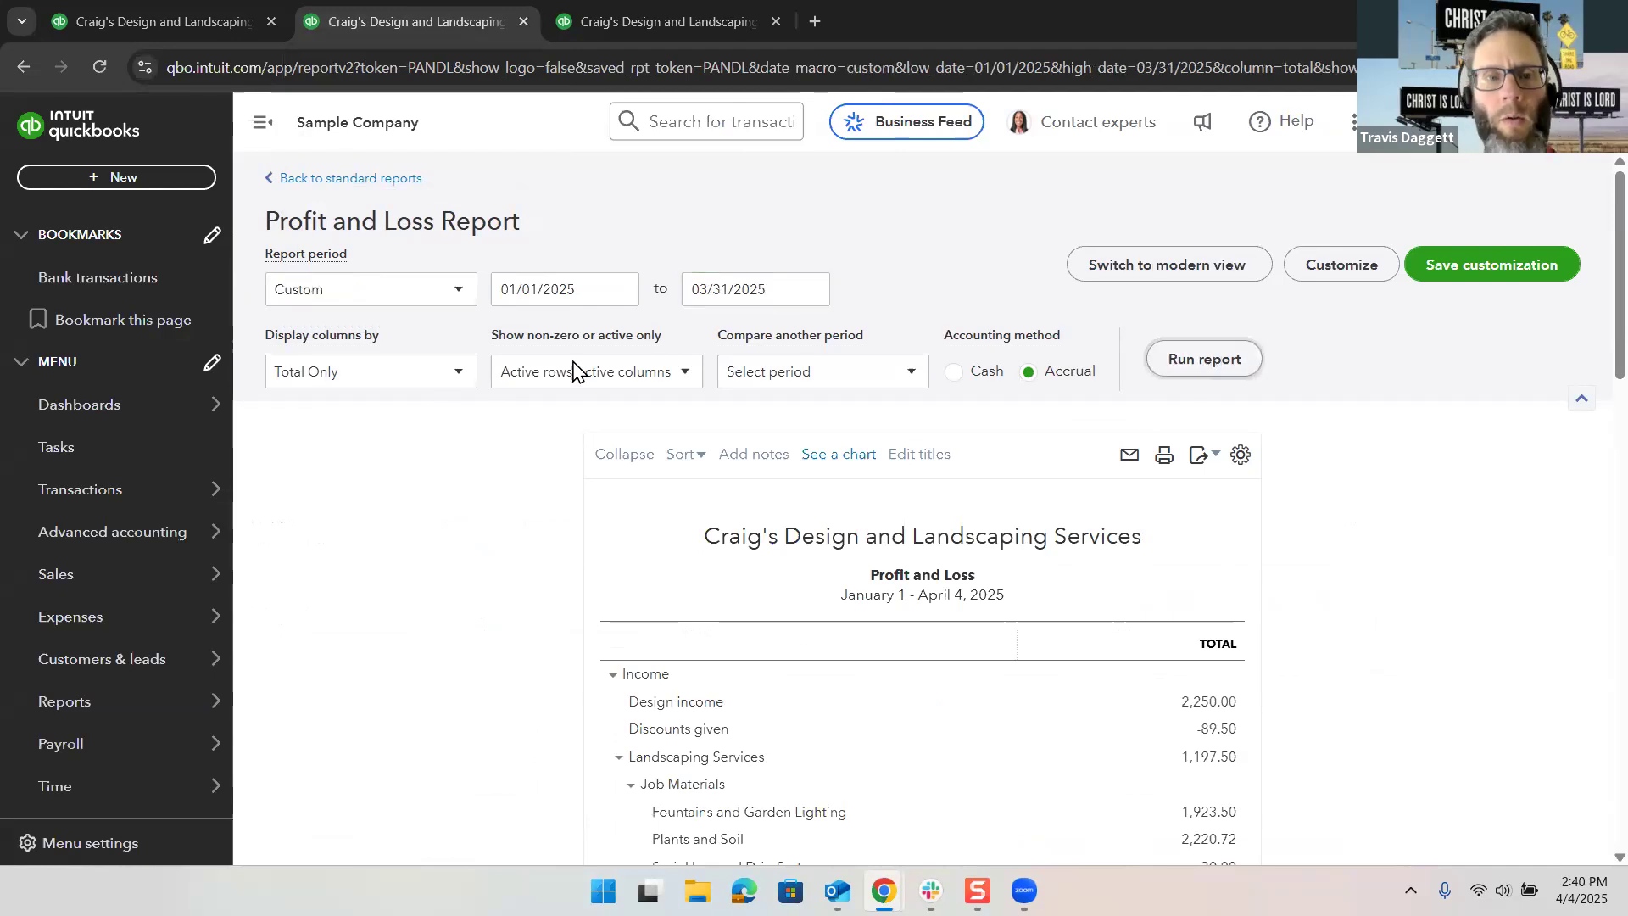
# Step: Display the Profit and Loss columns by Months, rerun the report and hide the navigation menu
pyautogui.click(424, 386)
pyautogui.click(378, 509)
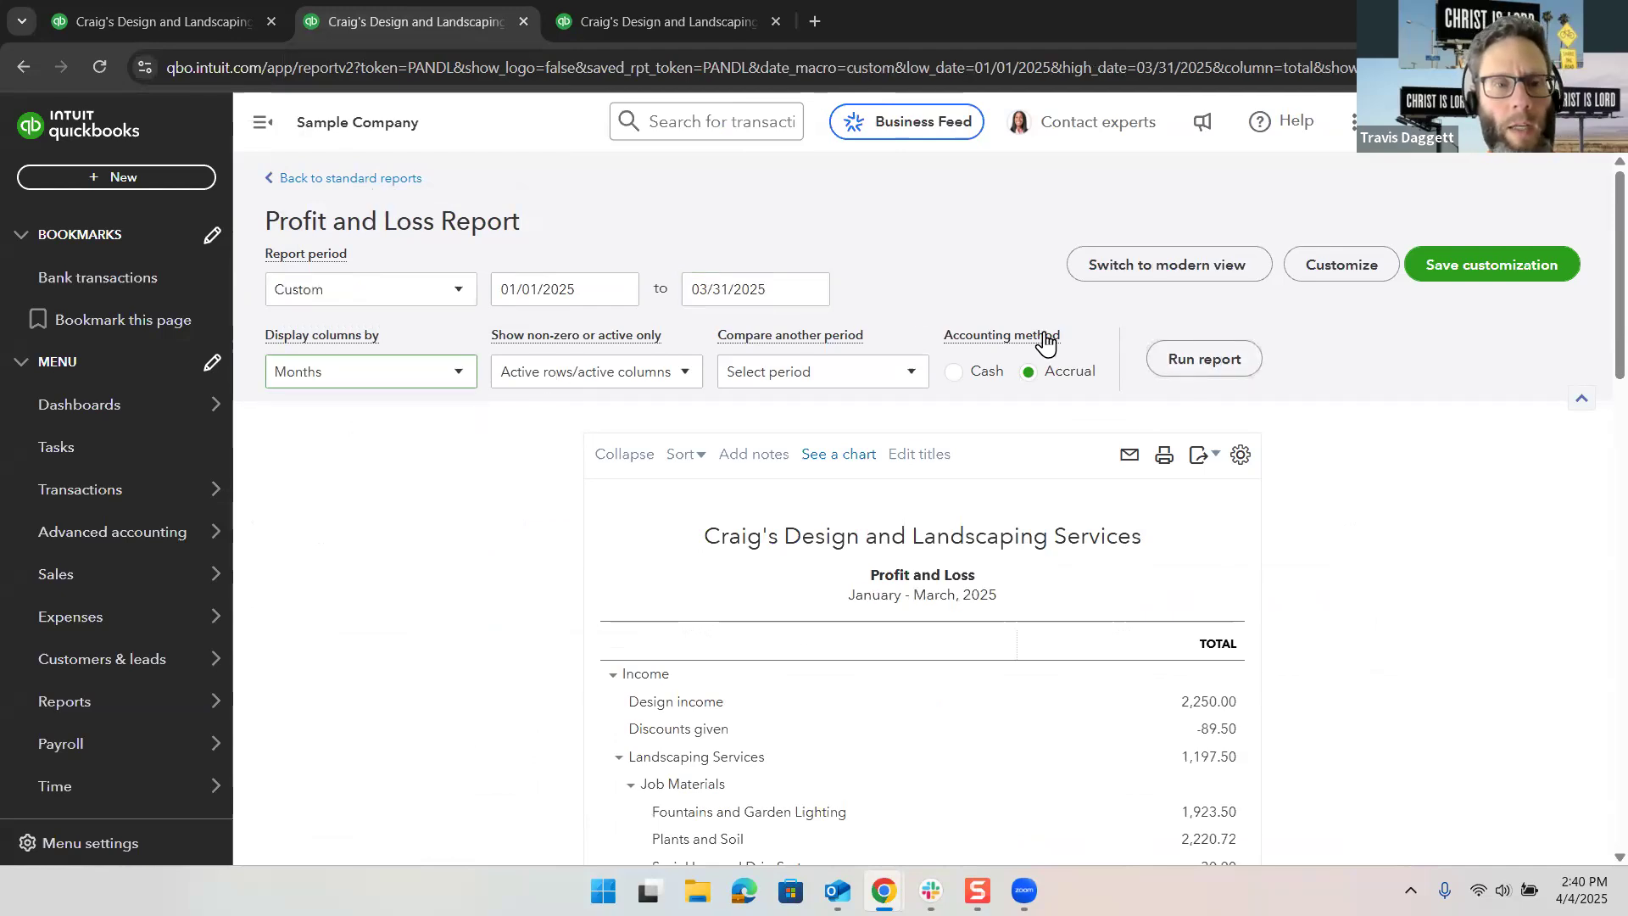
pyautogui.click(1160, 359)
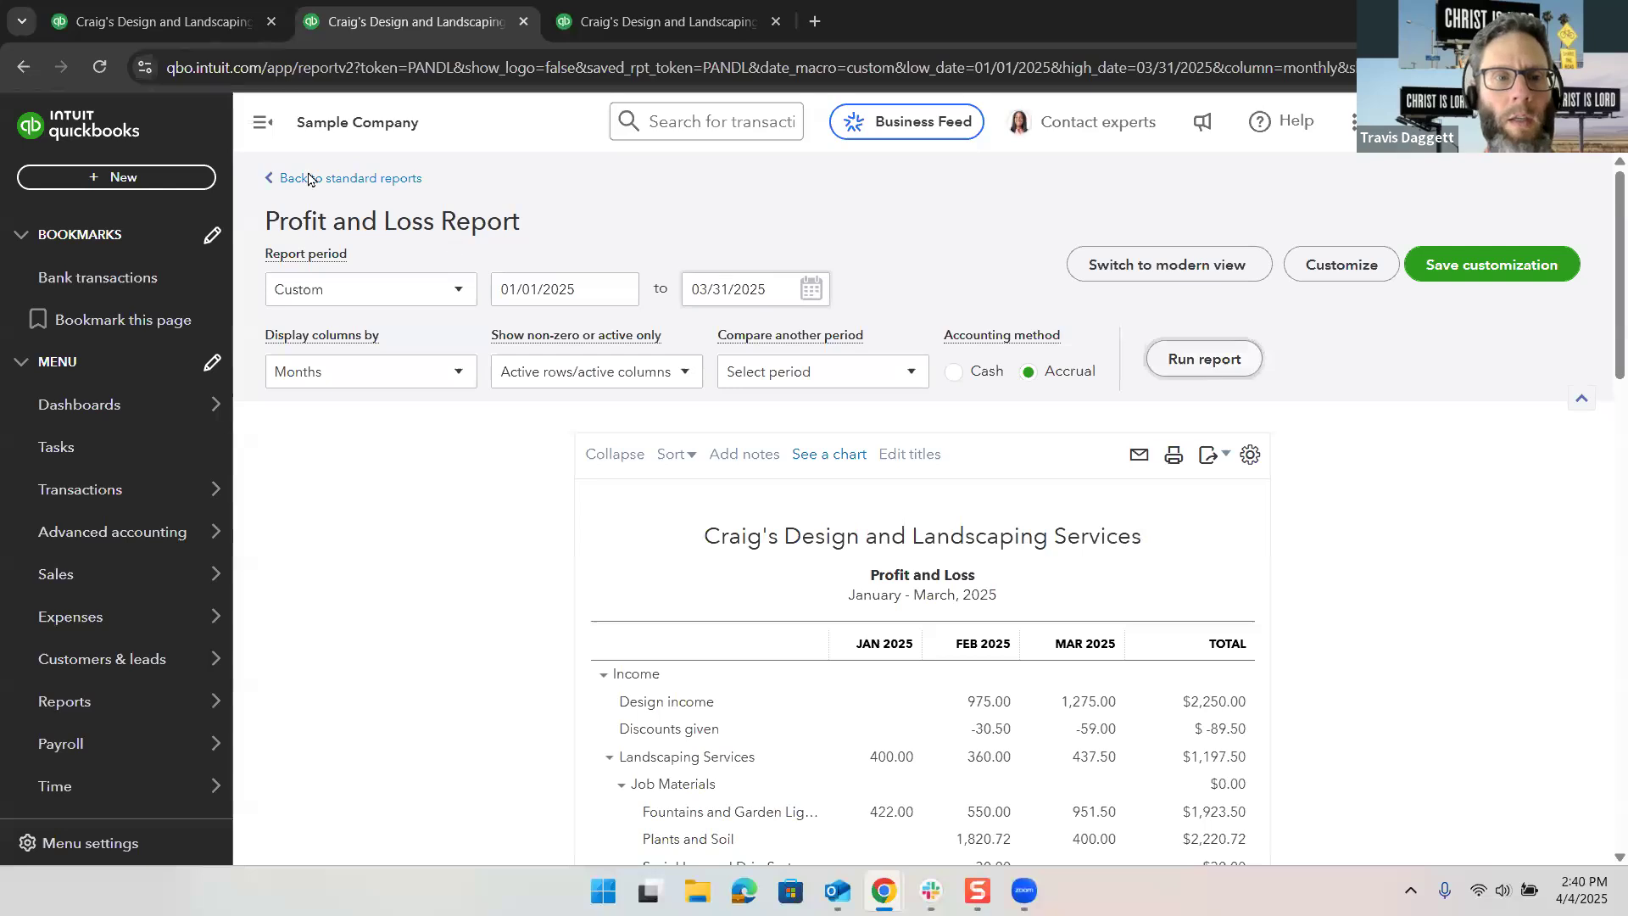
pyautogui.click(258, 127)
# Step: Examine the monthly income section, collapsing and re-expanding the Job Materials group under Landscaping Services
pyautogui.scroll(-5, 189, 513)
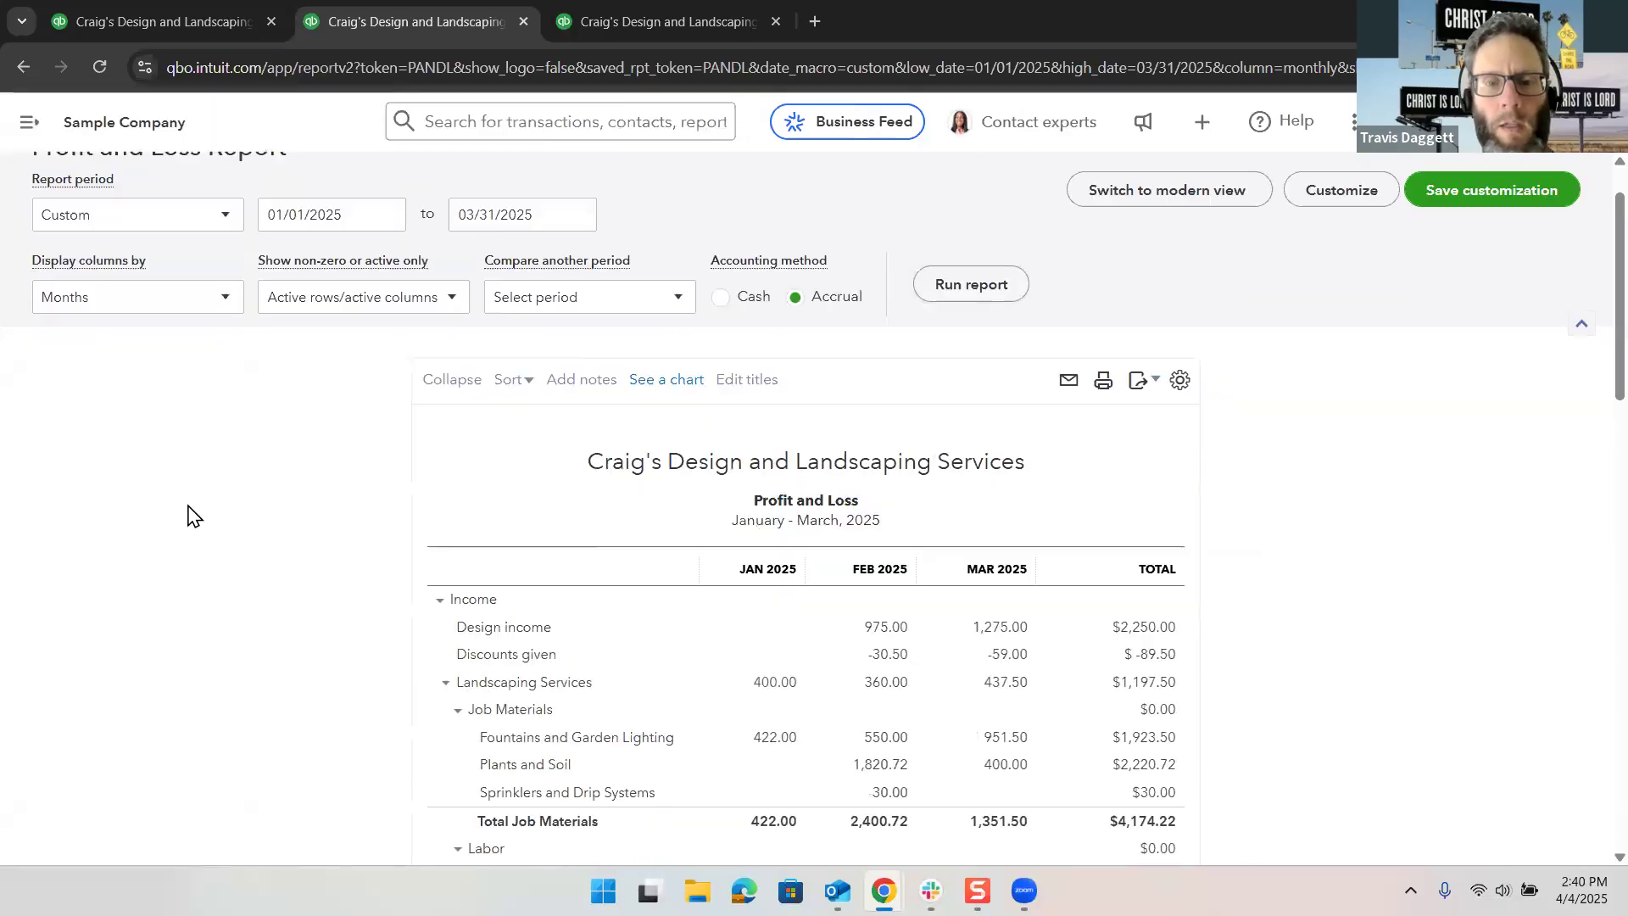
pyautogui.scroll(-2, 189, 512)
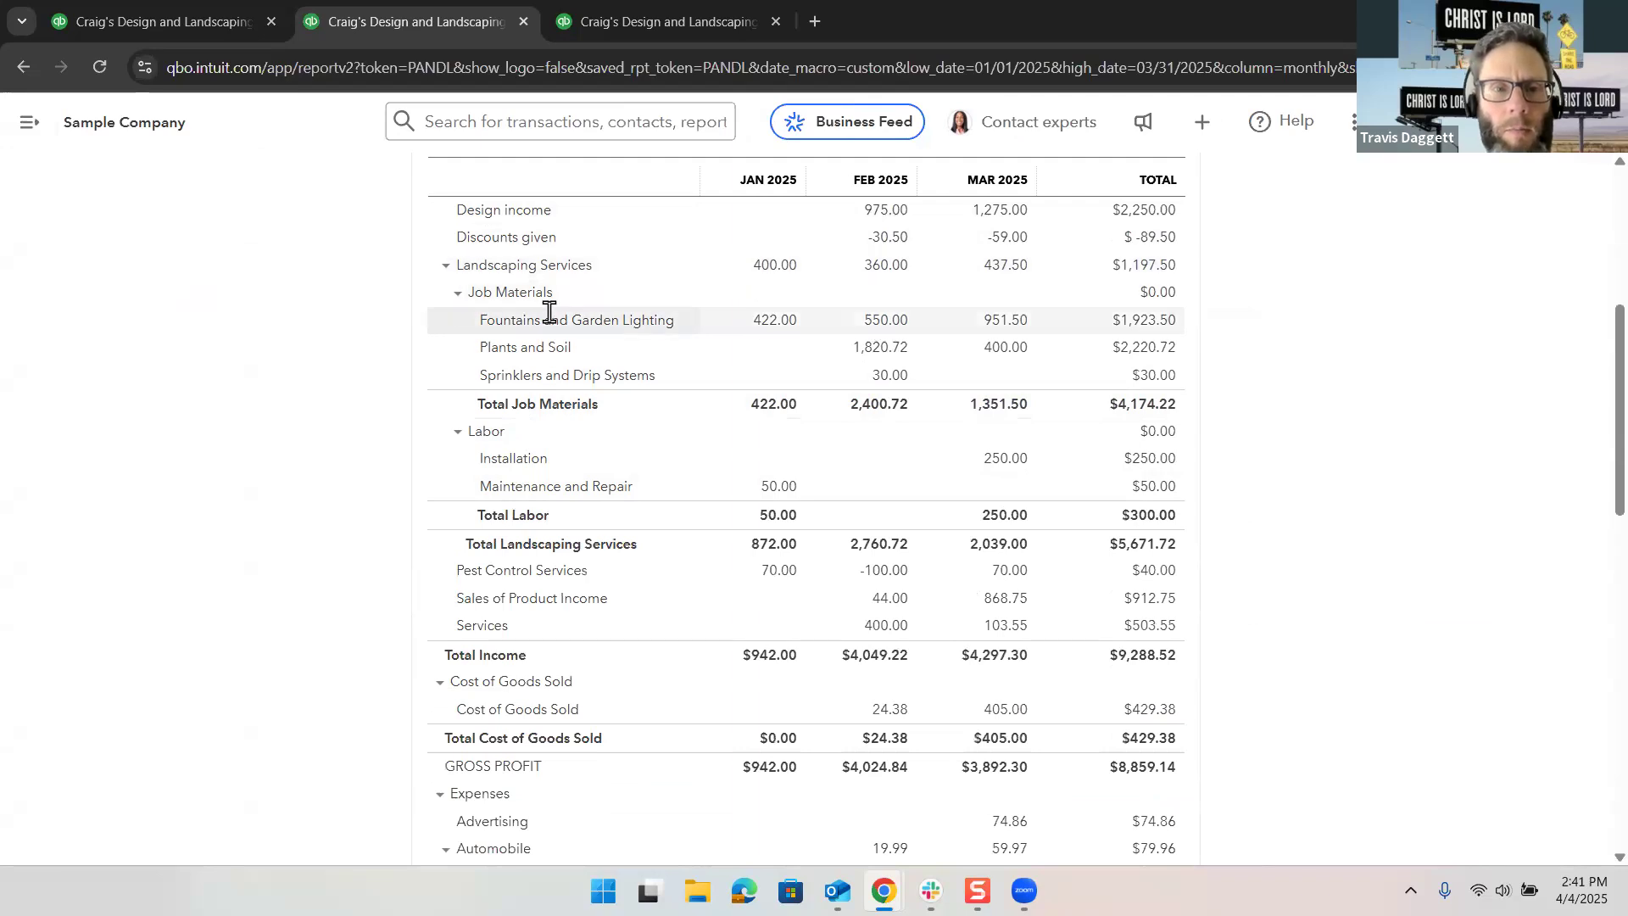
pyautogui.click(458, 293)
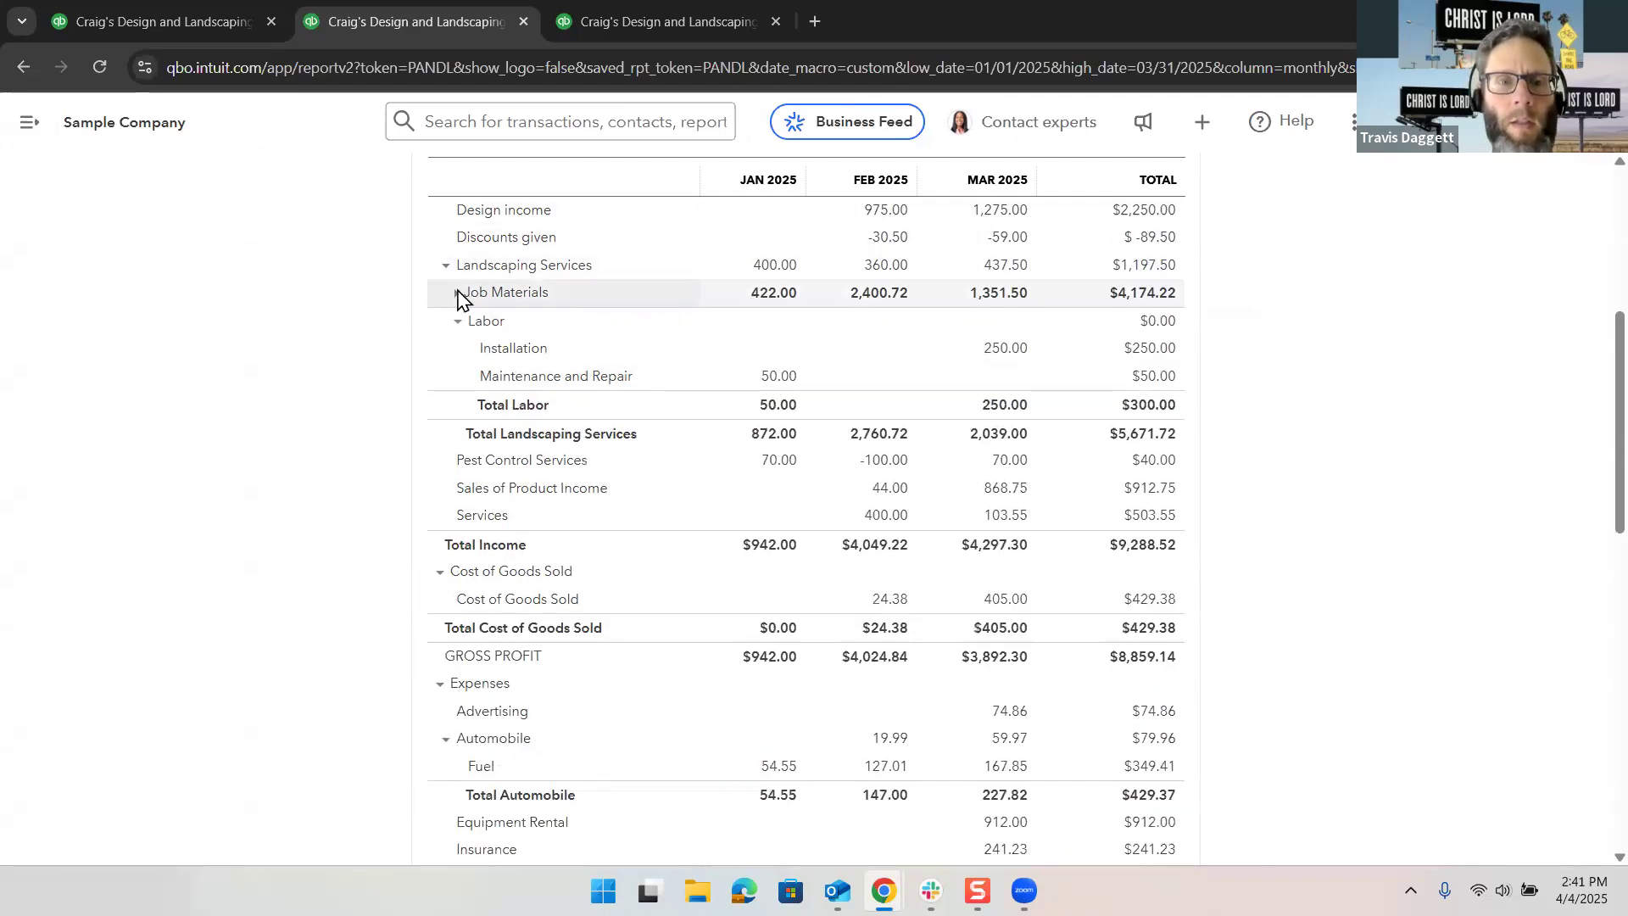
pyautogui.click(457, 293)
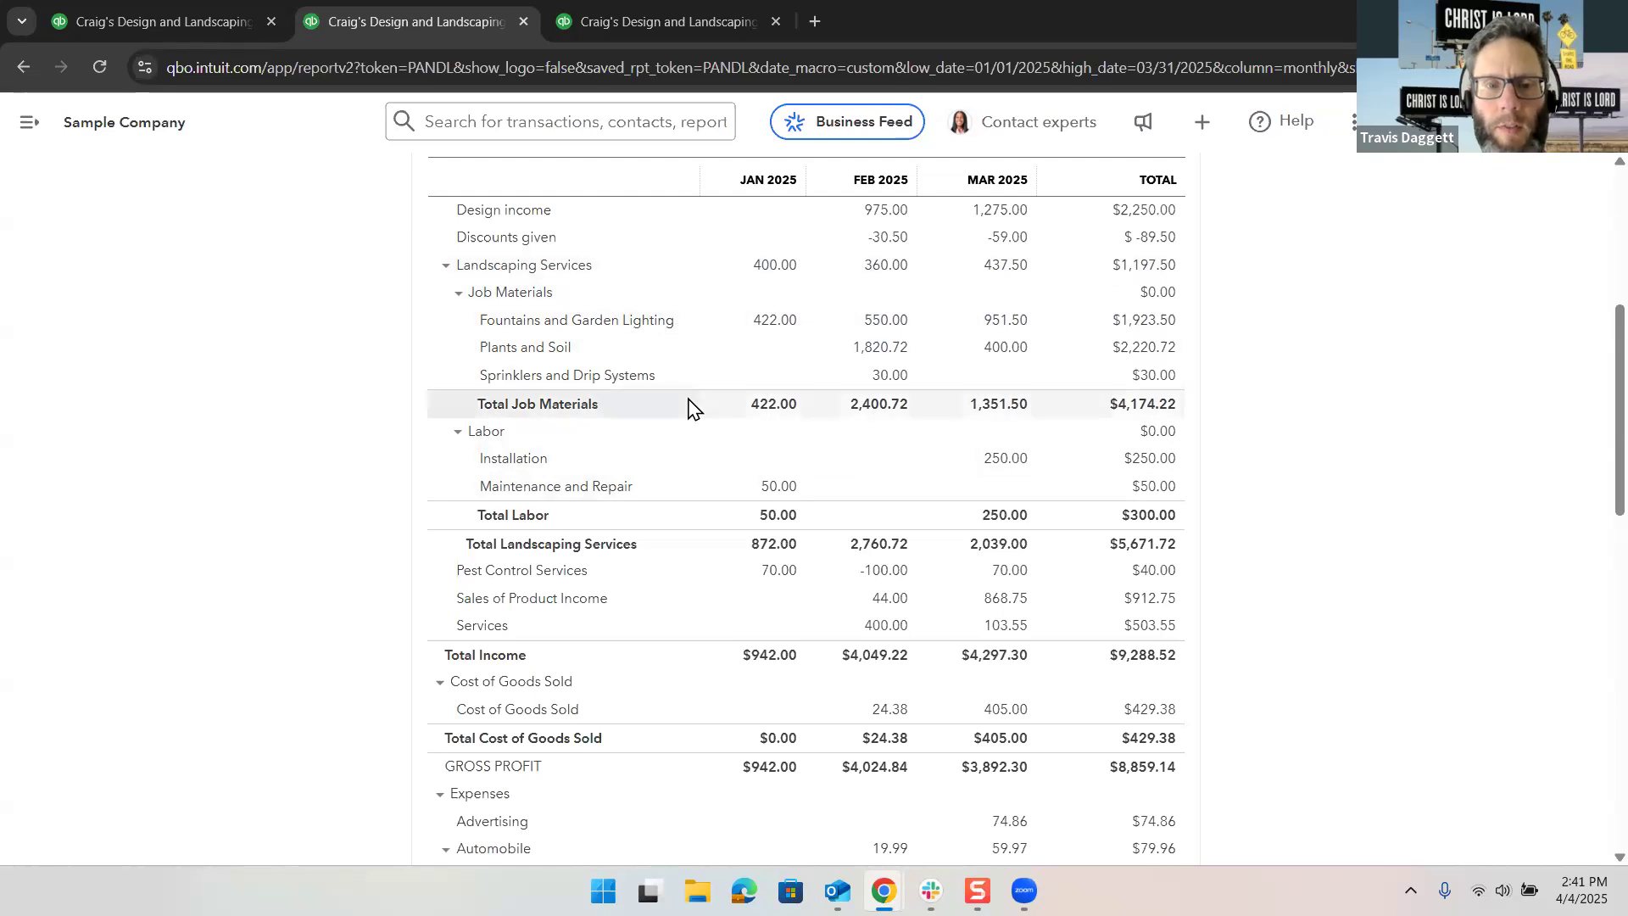
# Step: Drill into the February Pest Control Services amount to inspect its transactions, then return to the summary report
pyautogui.scroll(-2, 691, 407)
pyautogui.scroll(-1, 691, 407)
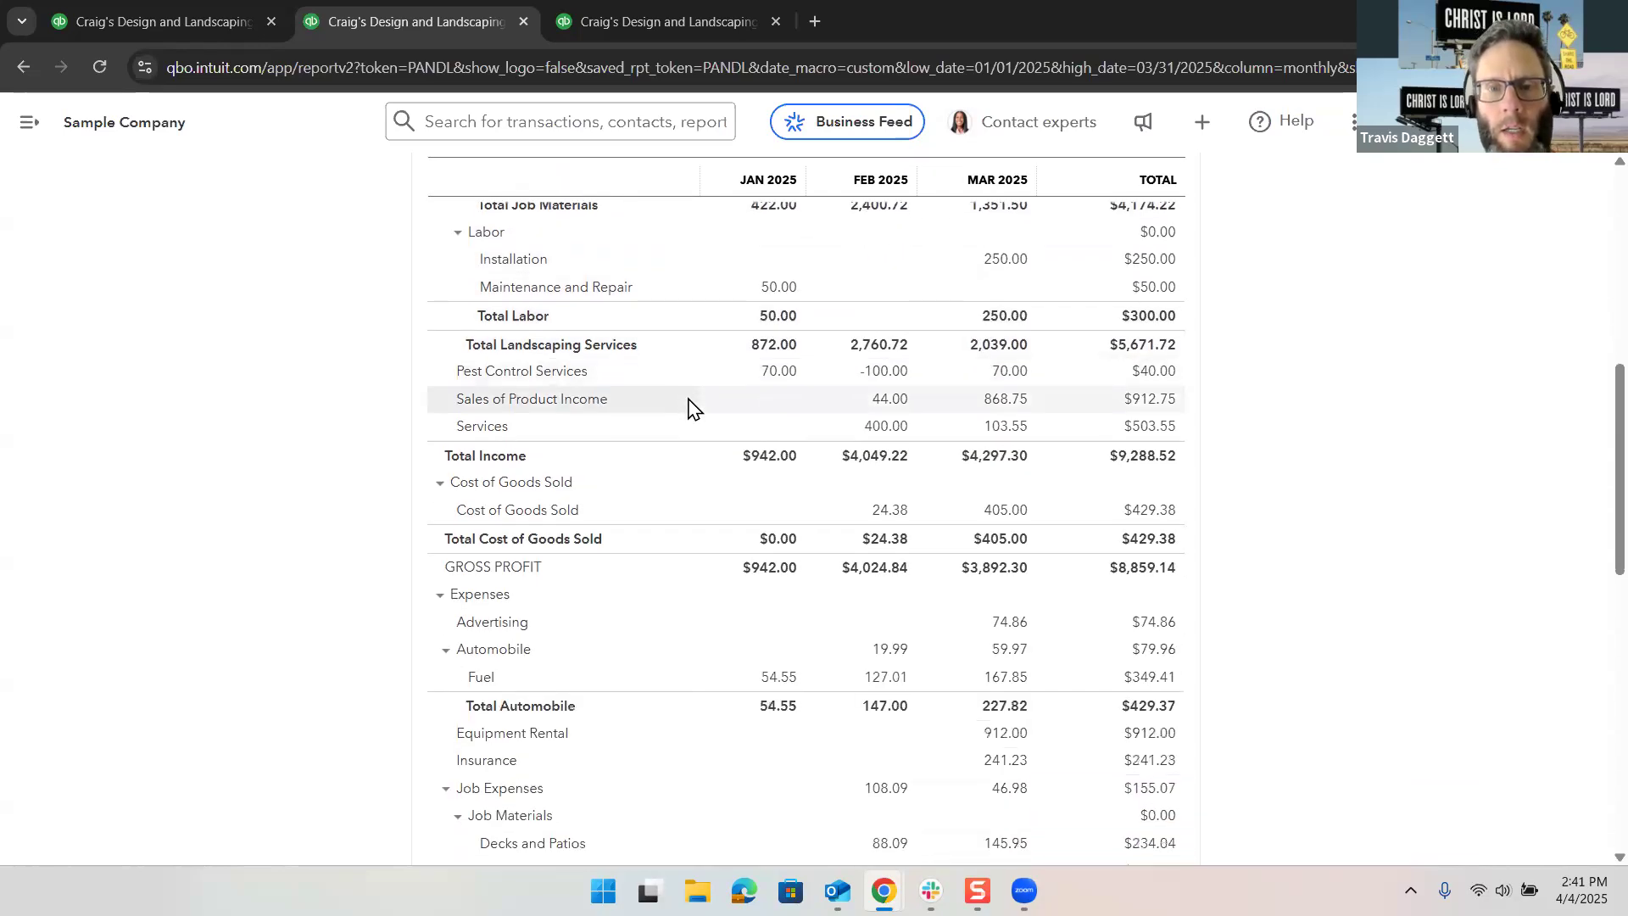
pyautogui.click(883, 373)
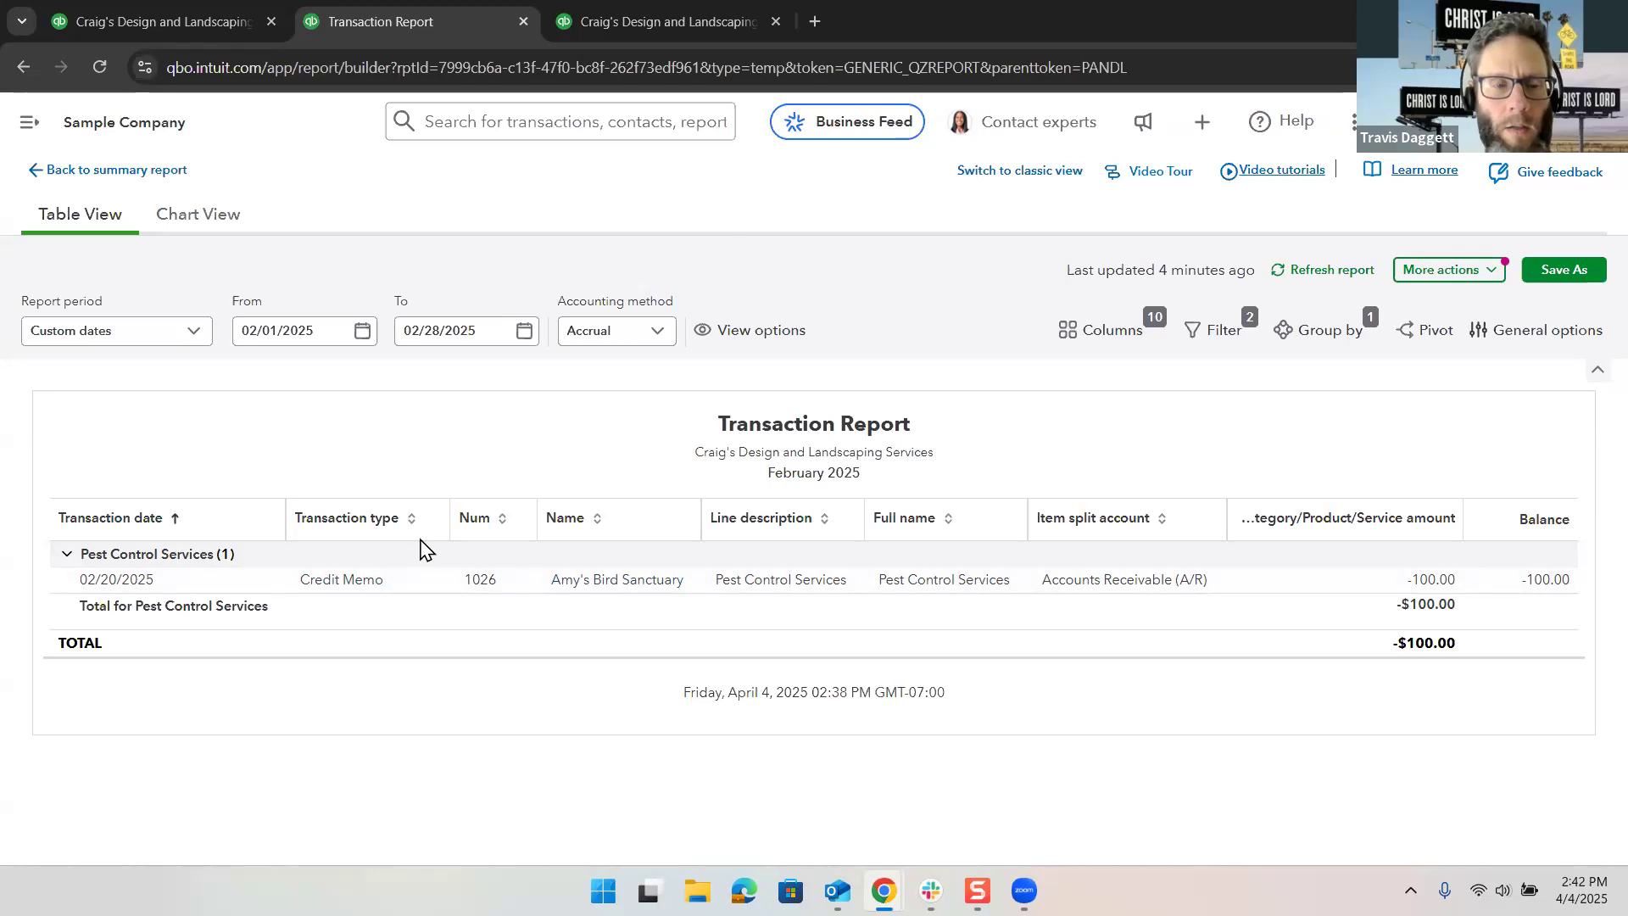
pyautogui.click(117, 172)
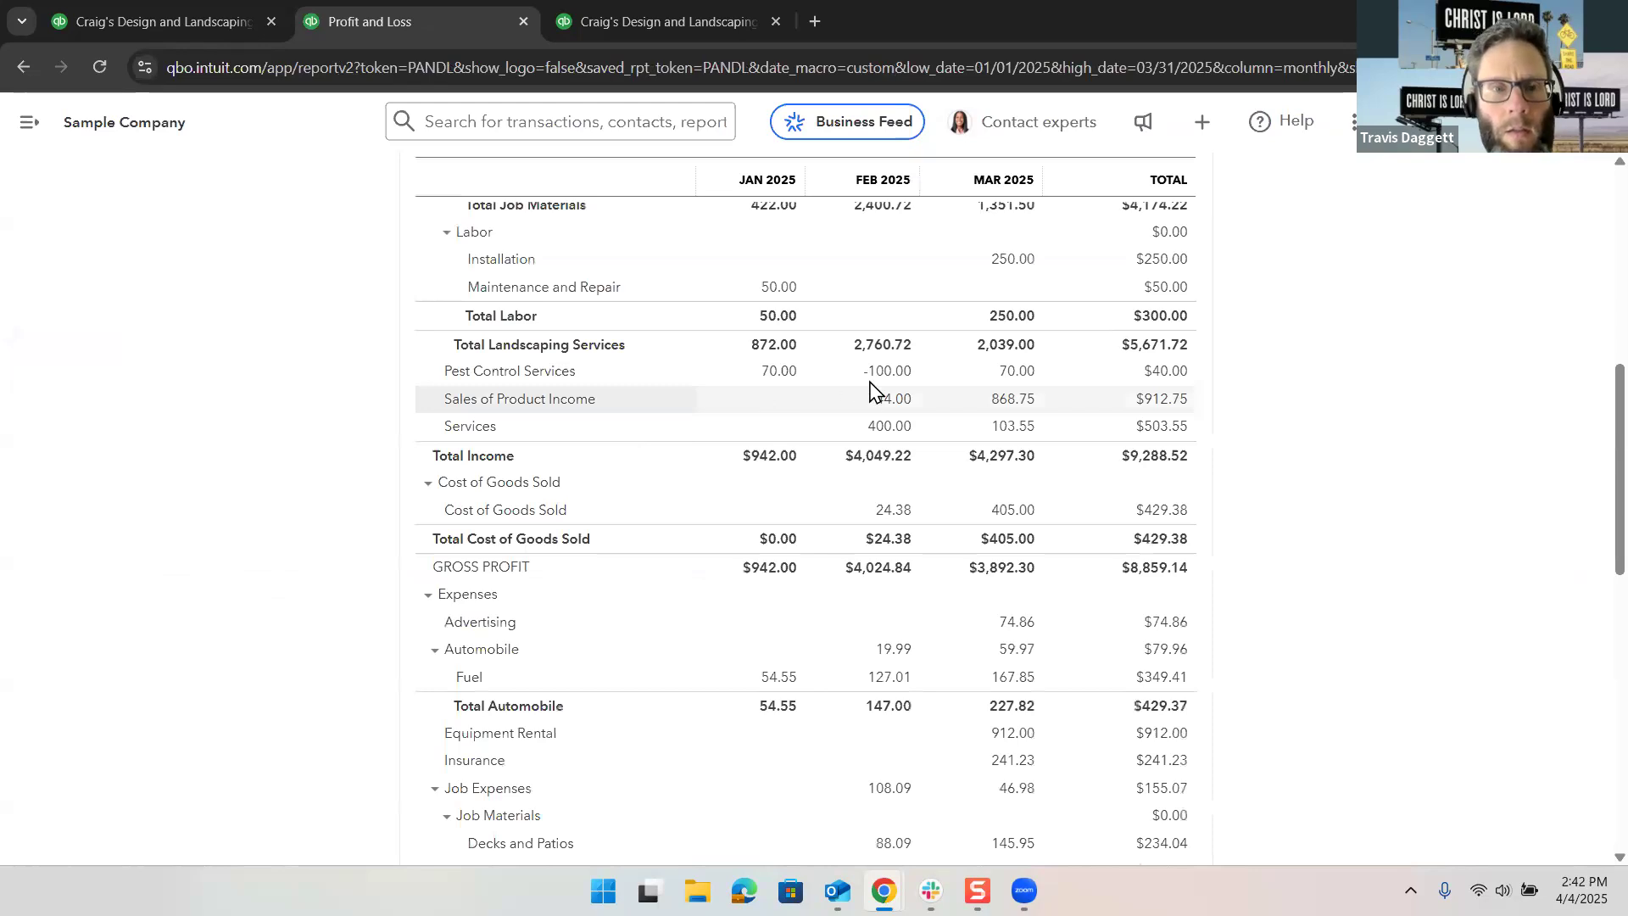
# Step: Compare the January through March amounts across the income, cost of goods sold and expense accounts for irregularities
pyautogui.scroll(4, 871, 388)
pyautogui.scroll(-3, 871, 387)
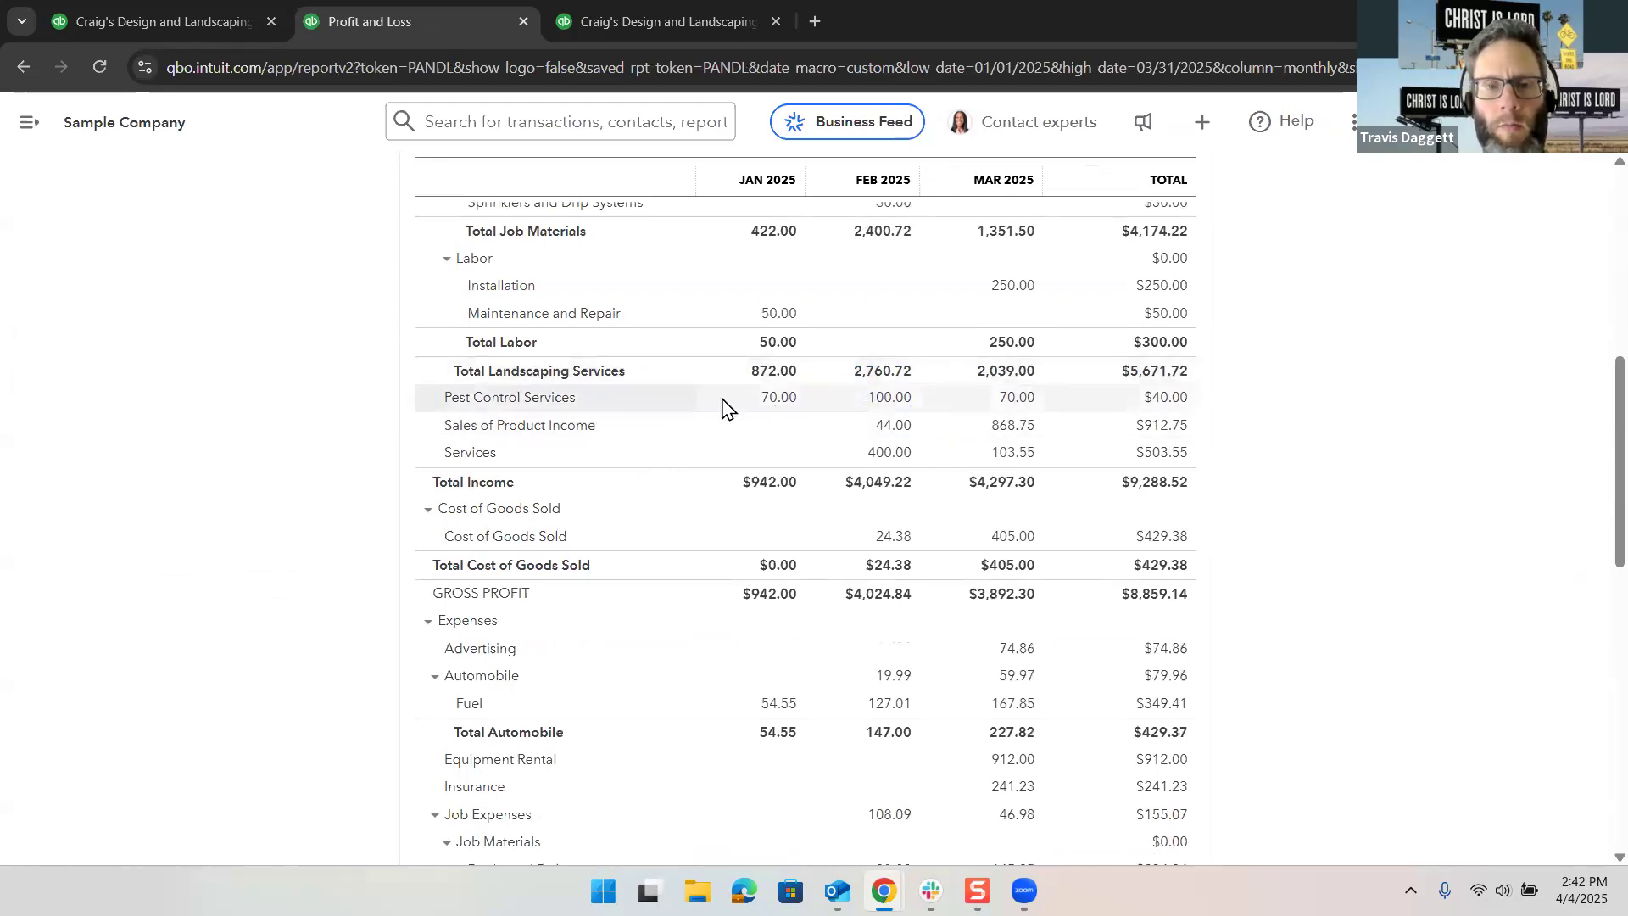
pyautogui.scroll(1, 813, 411)
pyautogui.scroll(-1, 810, 412)
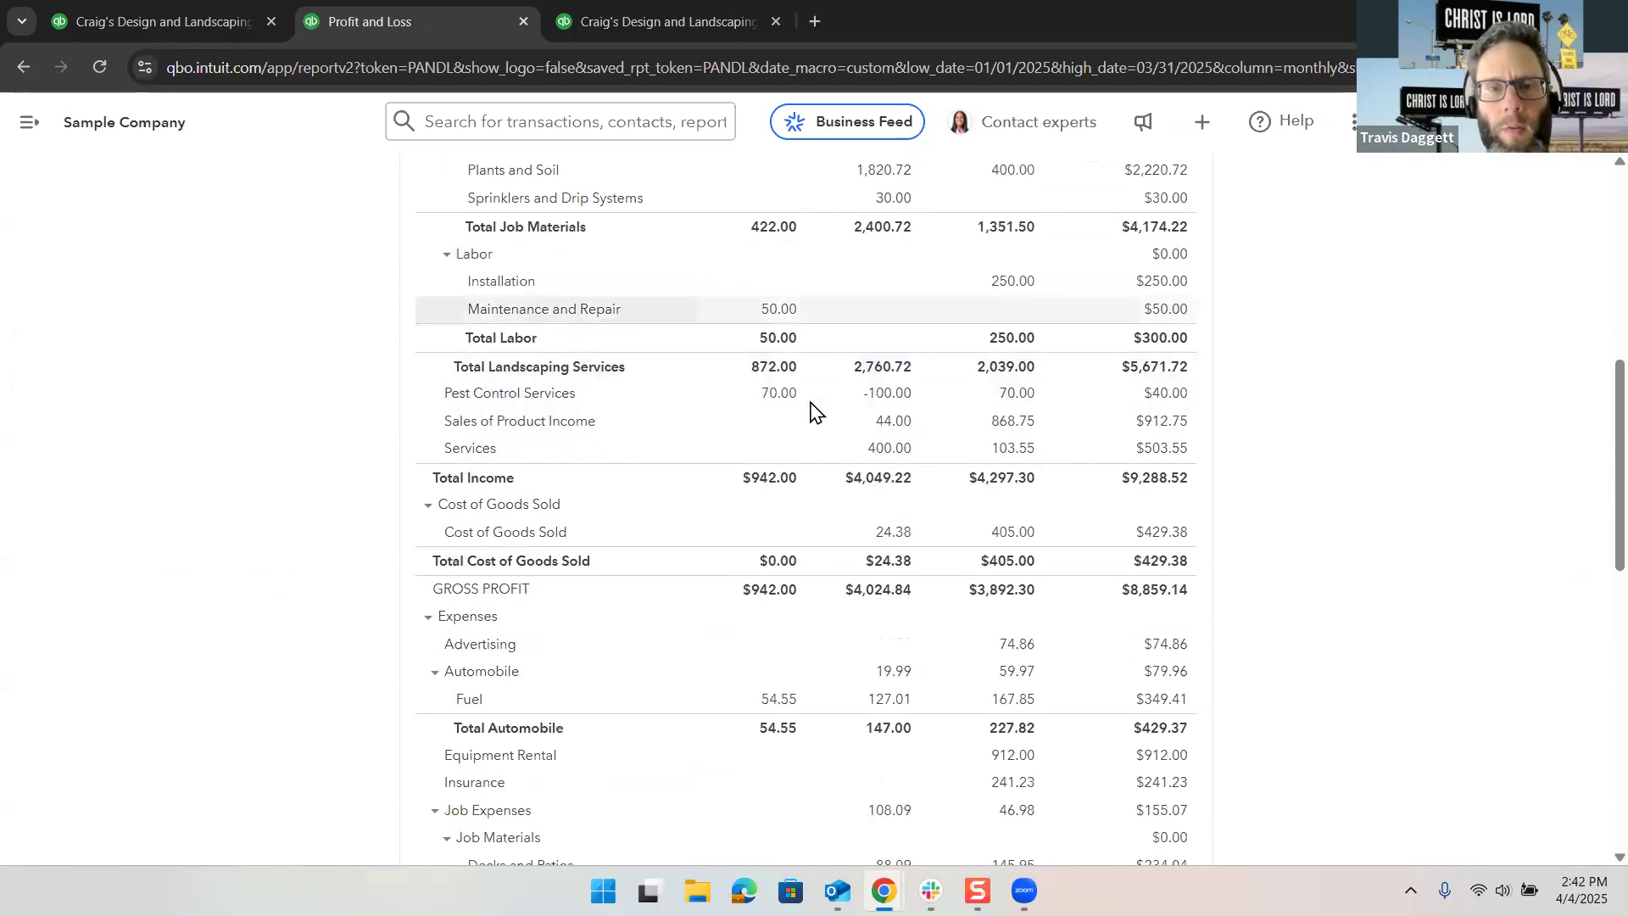
pyautogui.scroll(-1, 810, 412)
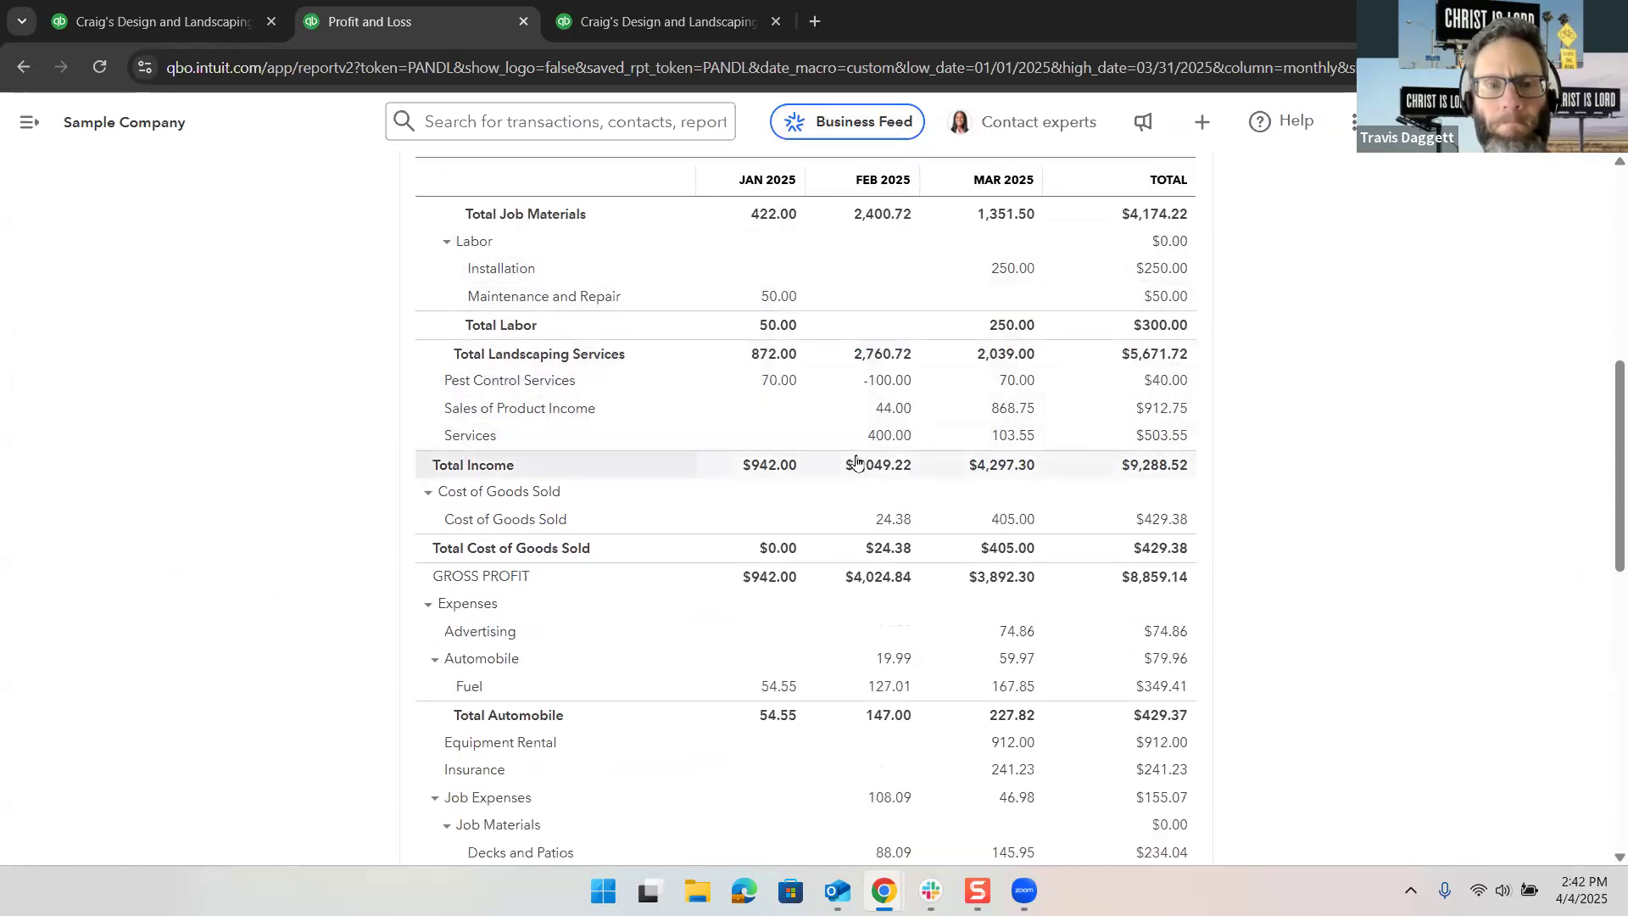
pyautogui.scroll(-3, 857, 462)
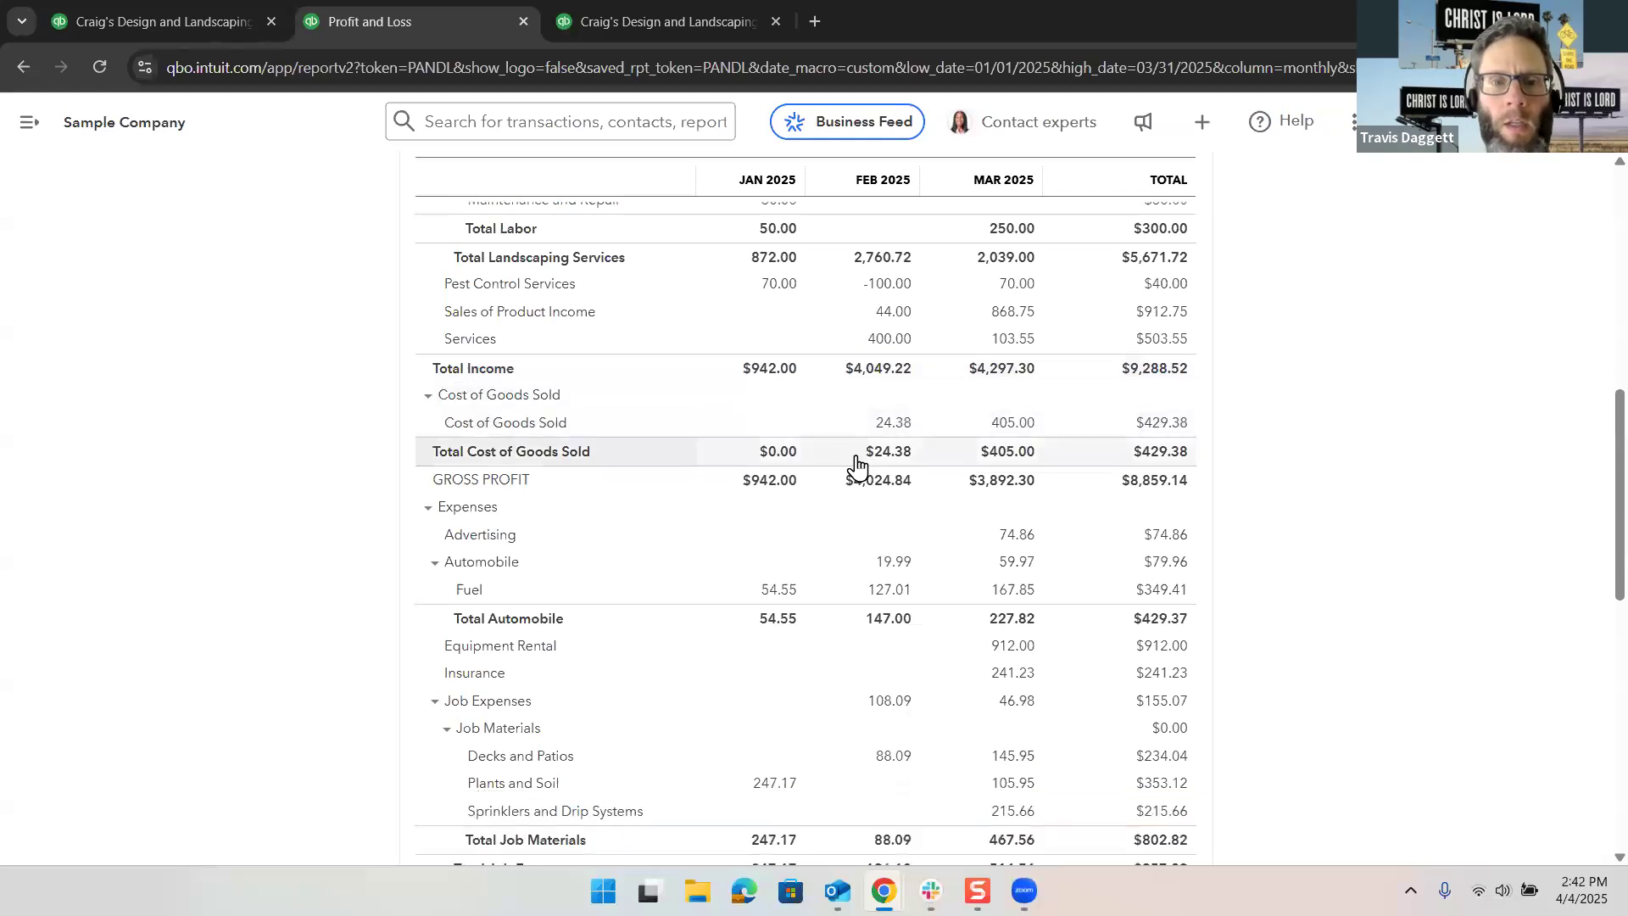
# Step: Review the monthly expense accounts from Advertising down through Job Expenses and Legal & Professional Fees for missing or unusual months
pyautogui.scroll(-1, 856, 462)
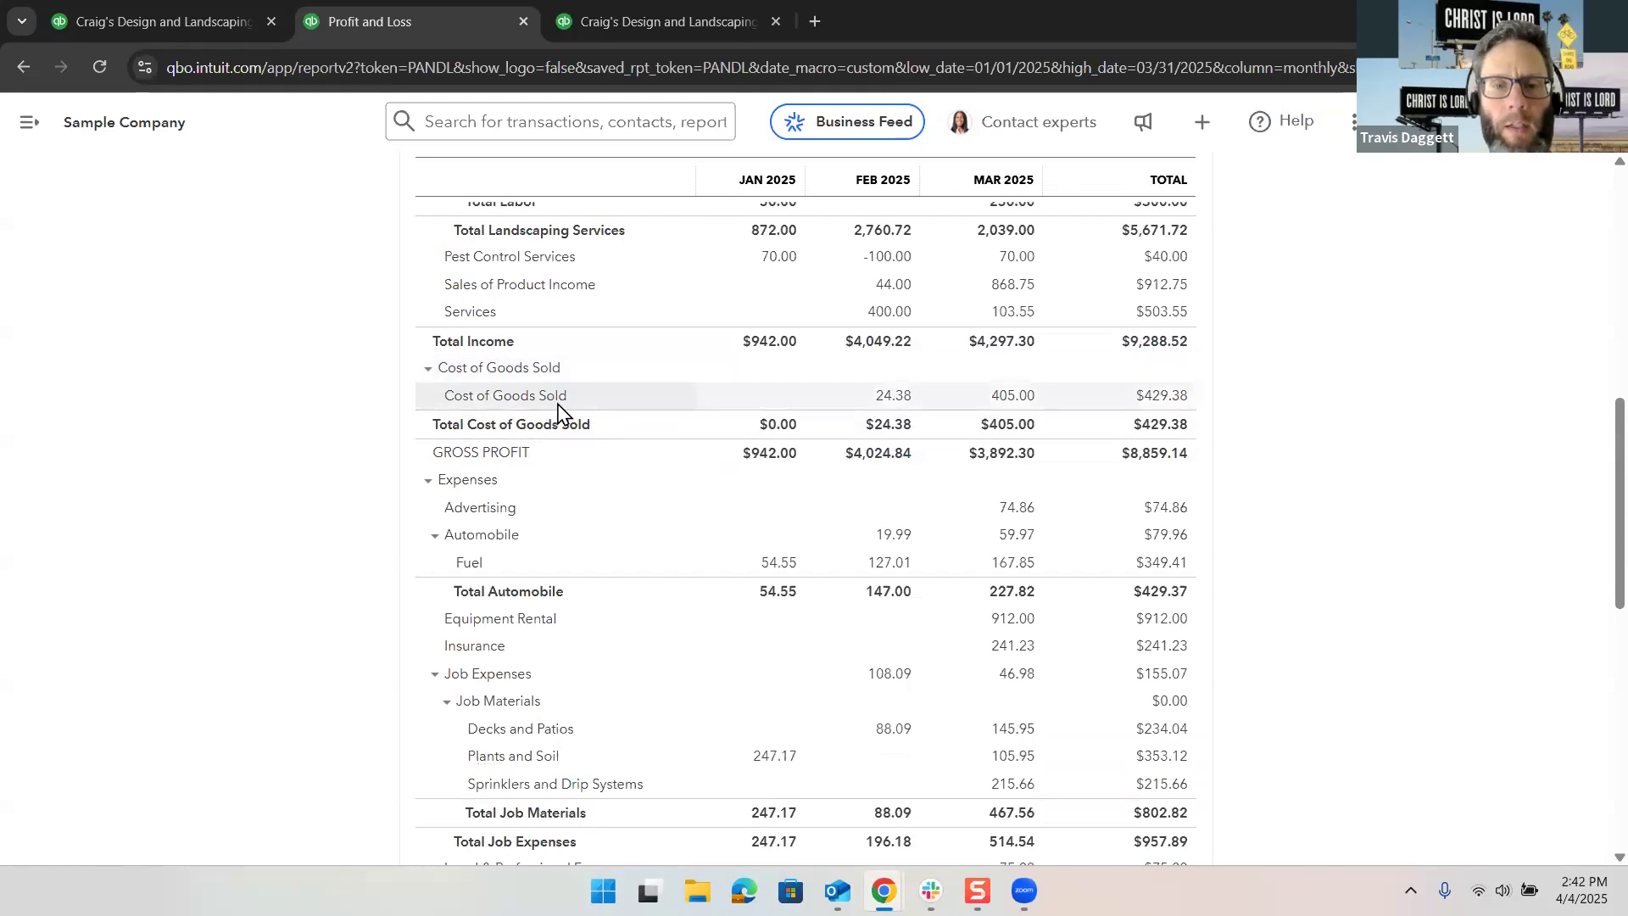
pyautogui.scroll(-2, 718, 439)
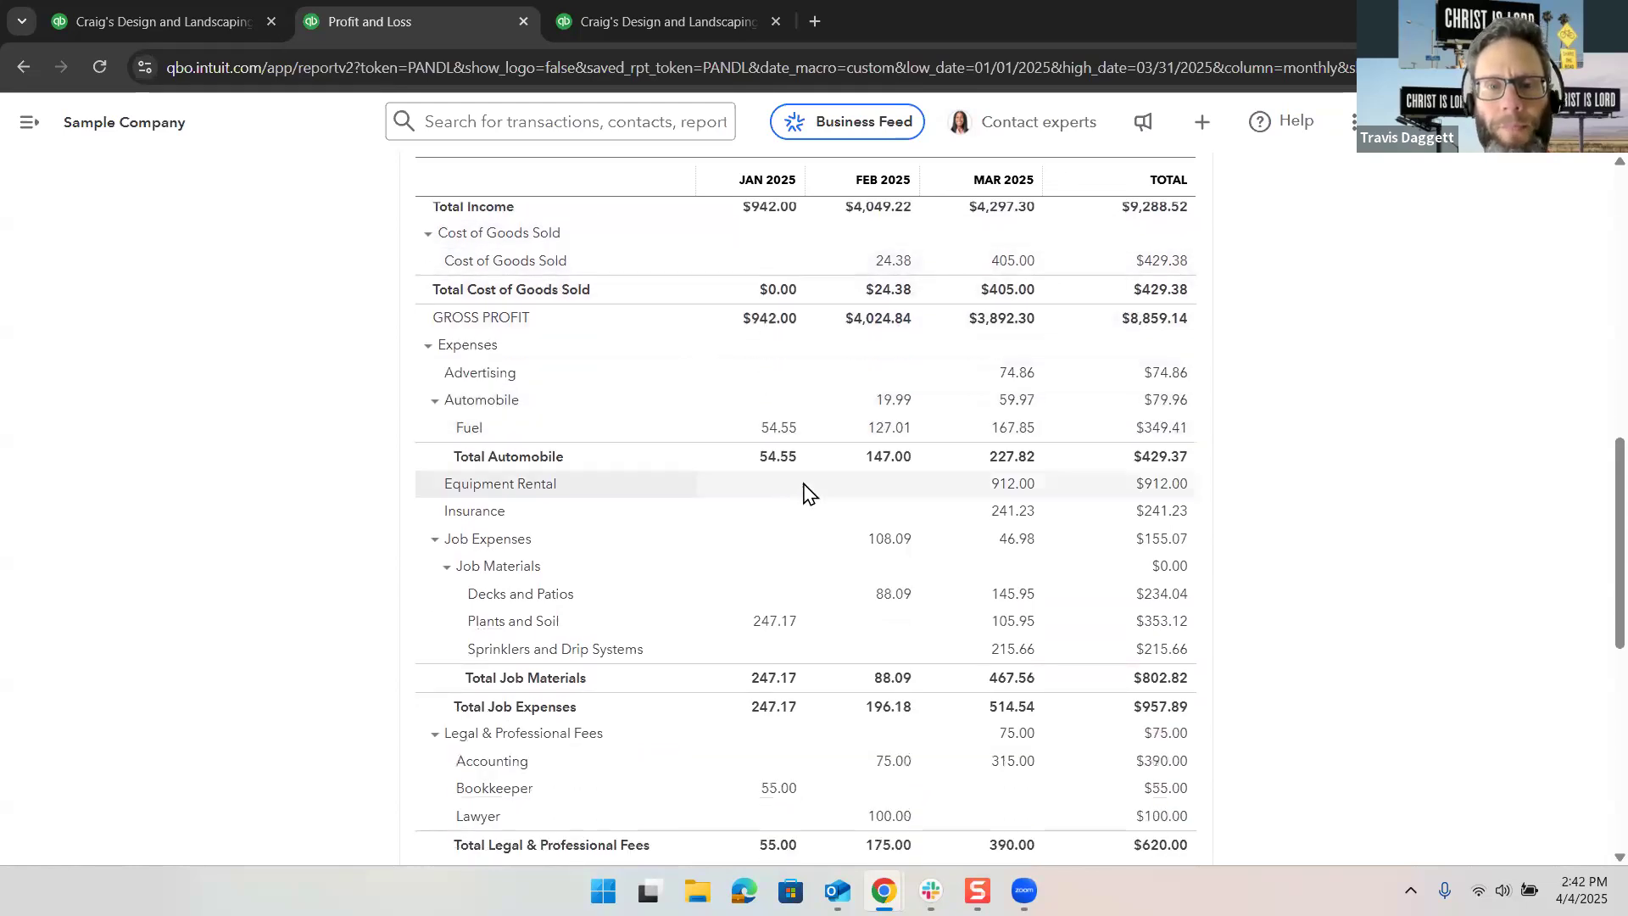
pyautogui.scroll(-3, 853, 476)
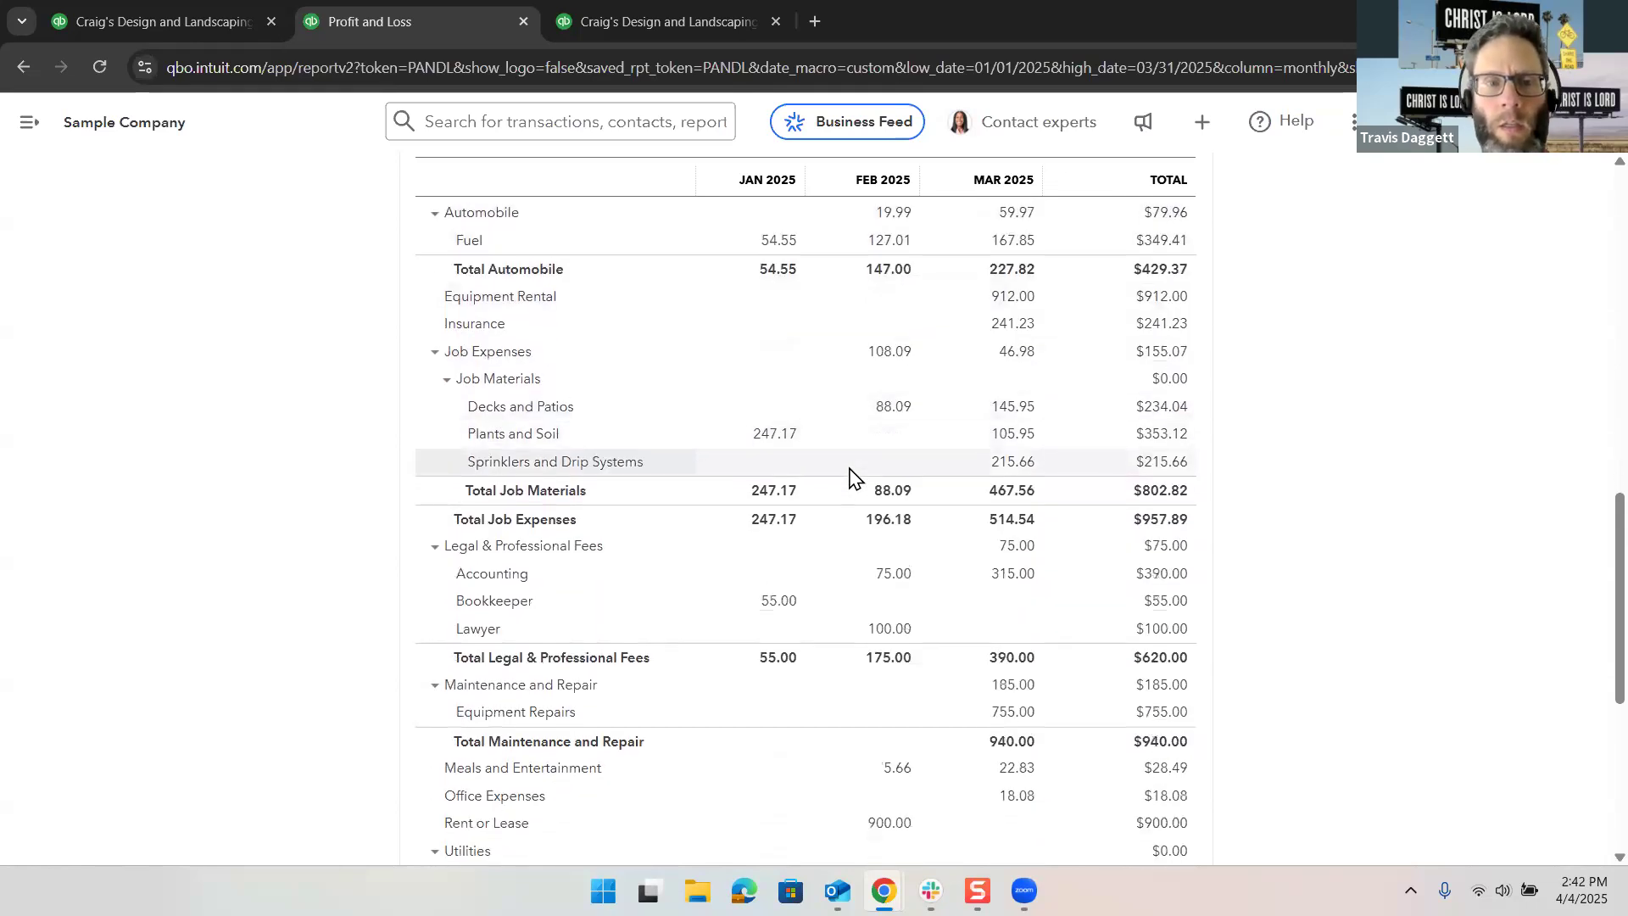
pyautogui.scroll(-1, 852, 477)
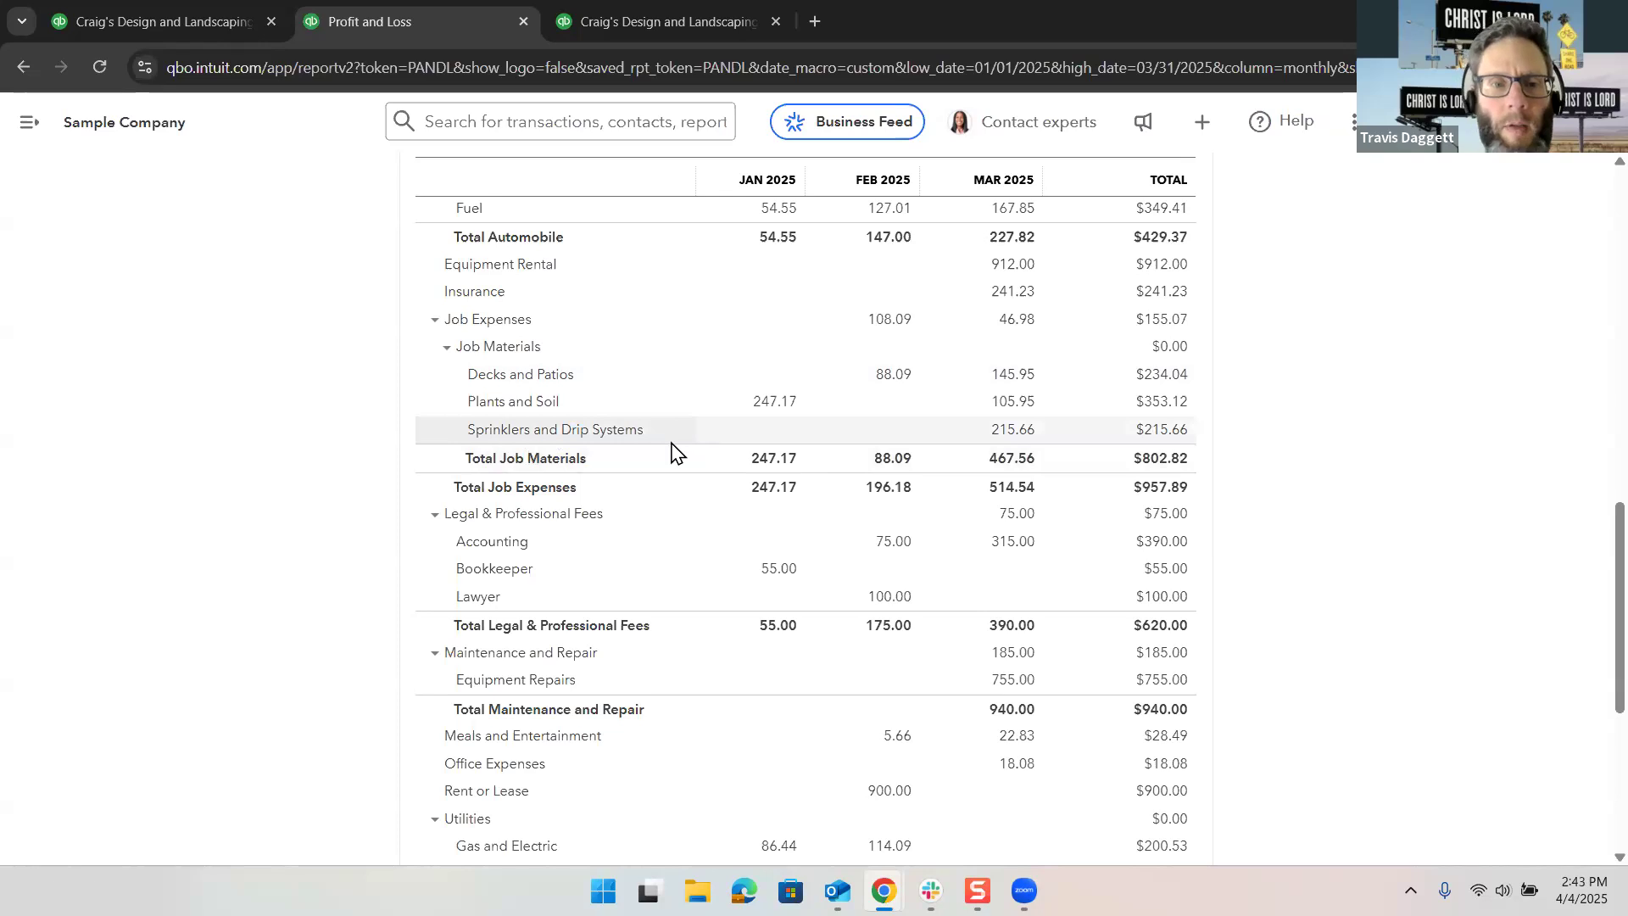
pyautogui.scroll(-1, 671, 449)
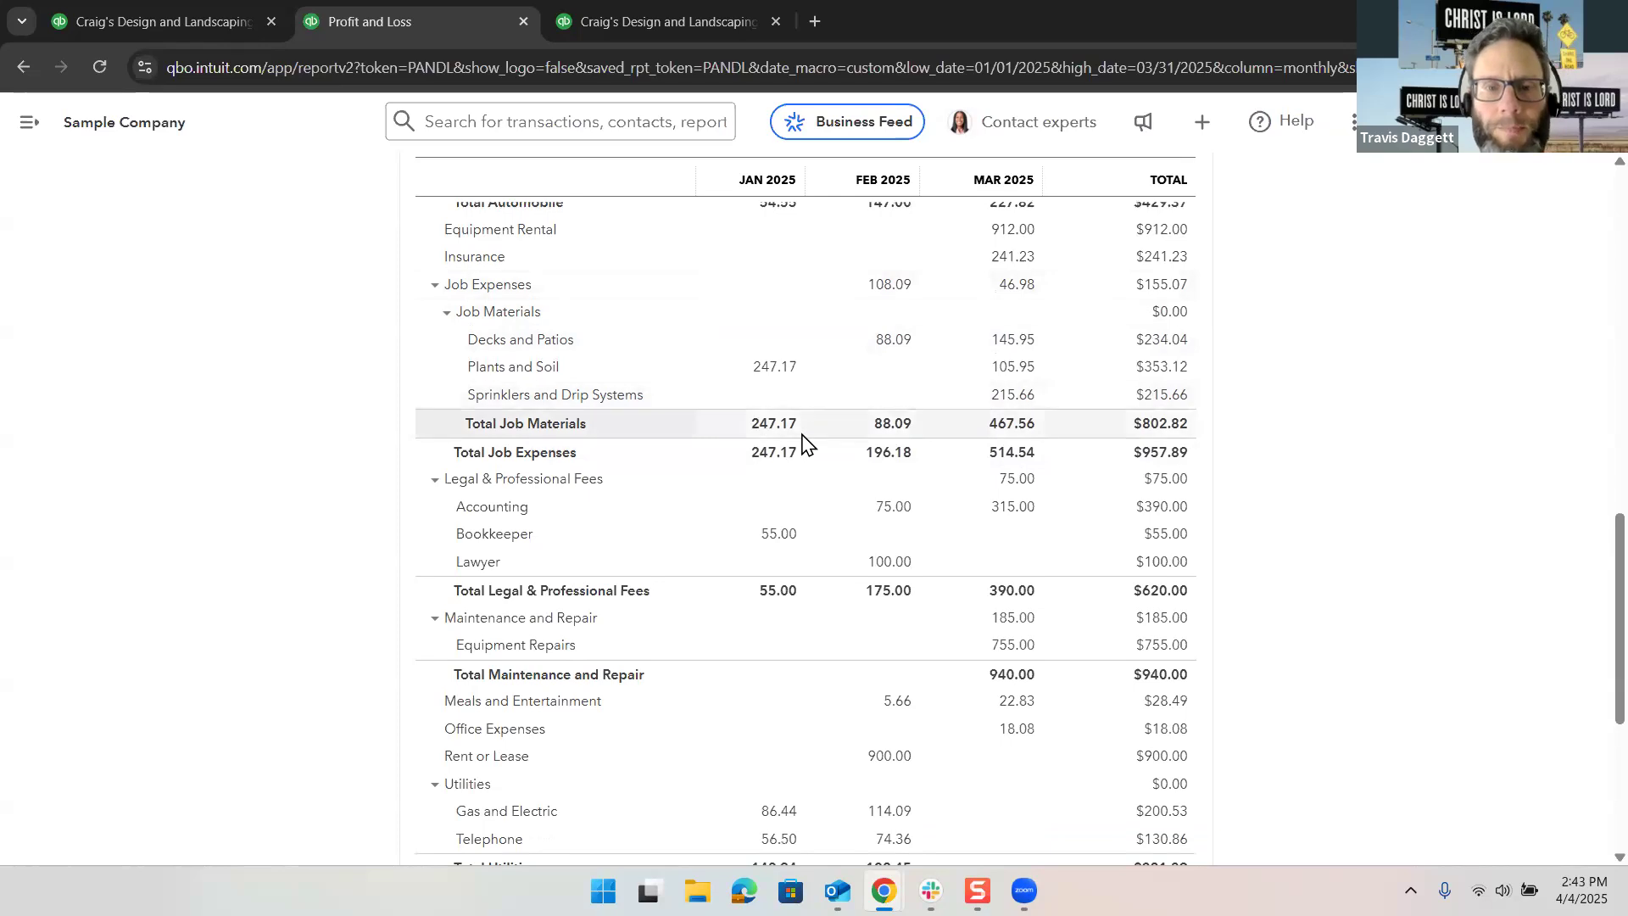
pyautogui.scroll(-1, 803, 437)
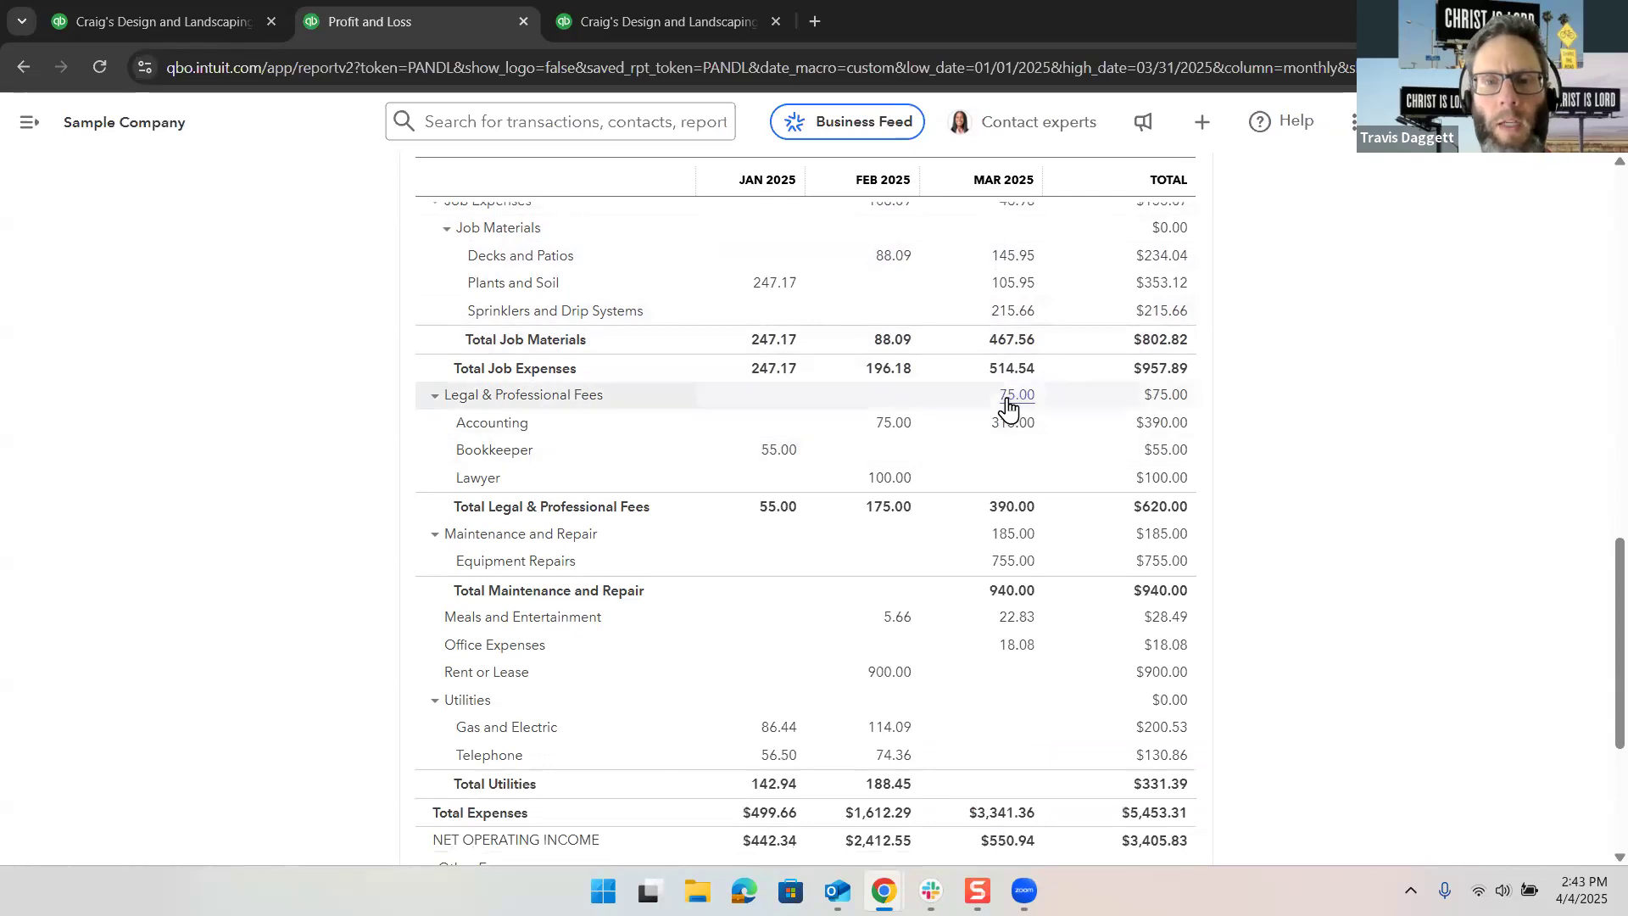
# Step: Drill into the March amount on the parent Legal & Professional Fees line, inspect its transactions and return to the report summary
pyautogui.scroll(1, 1004, 406)
pyautogui.scroll(-1, 1009, 408)
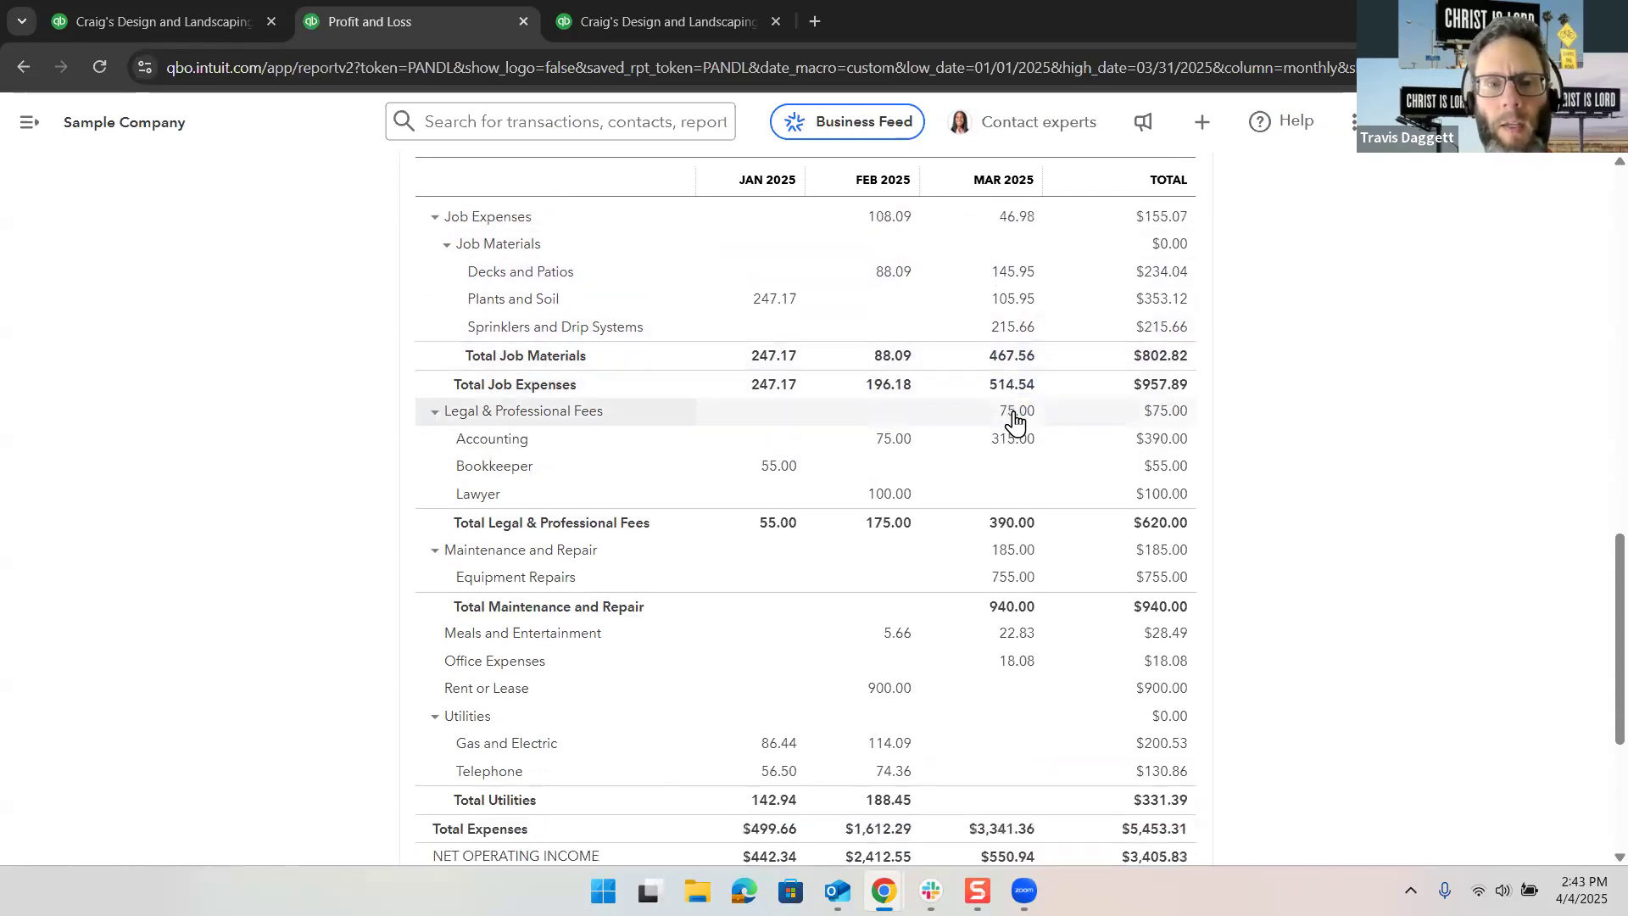
pyautogui.click(1015, 412)
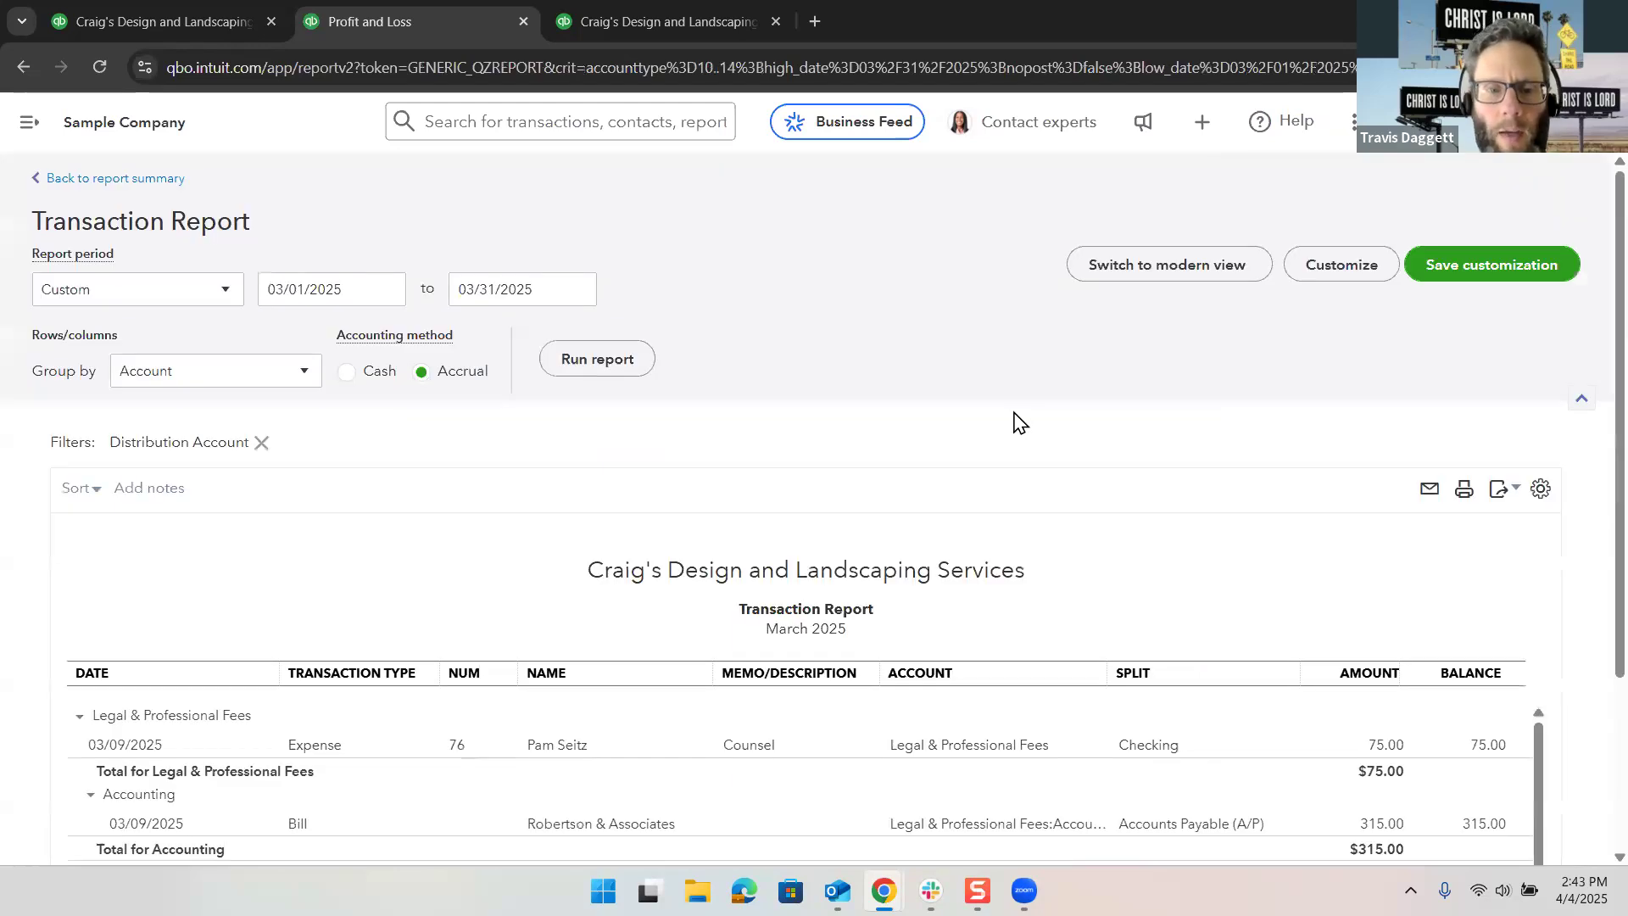
pyautogui.scroll(-3, 843, 515)
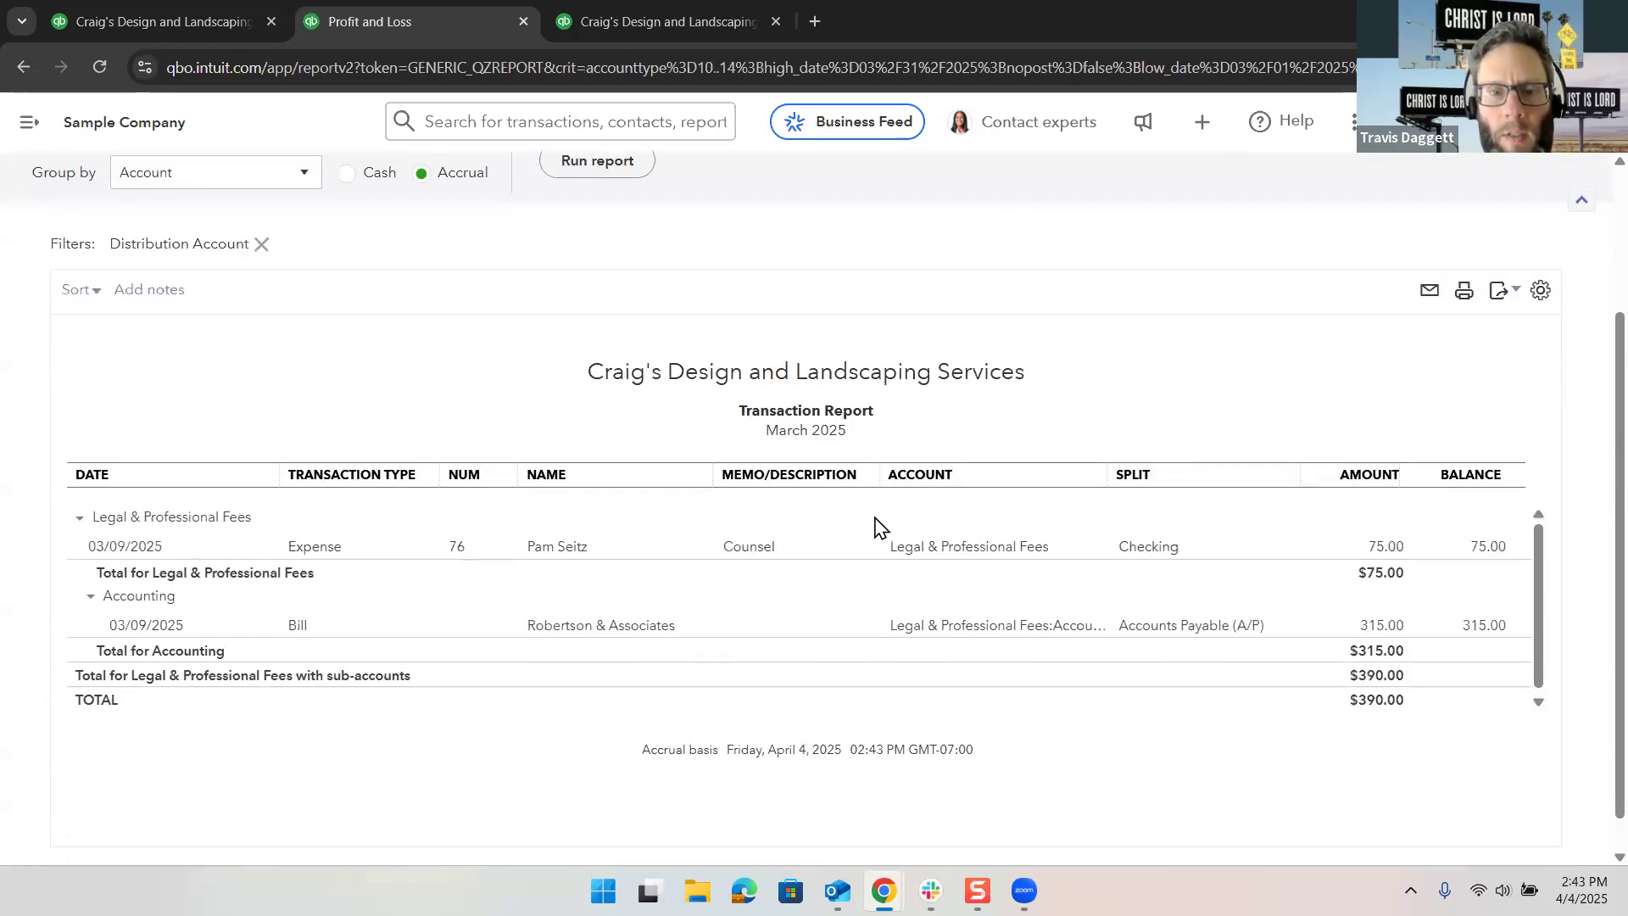
pyautogui.scroll(-1, 789, 543)
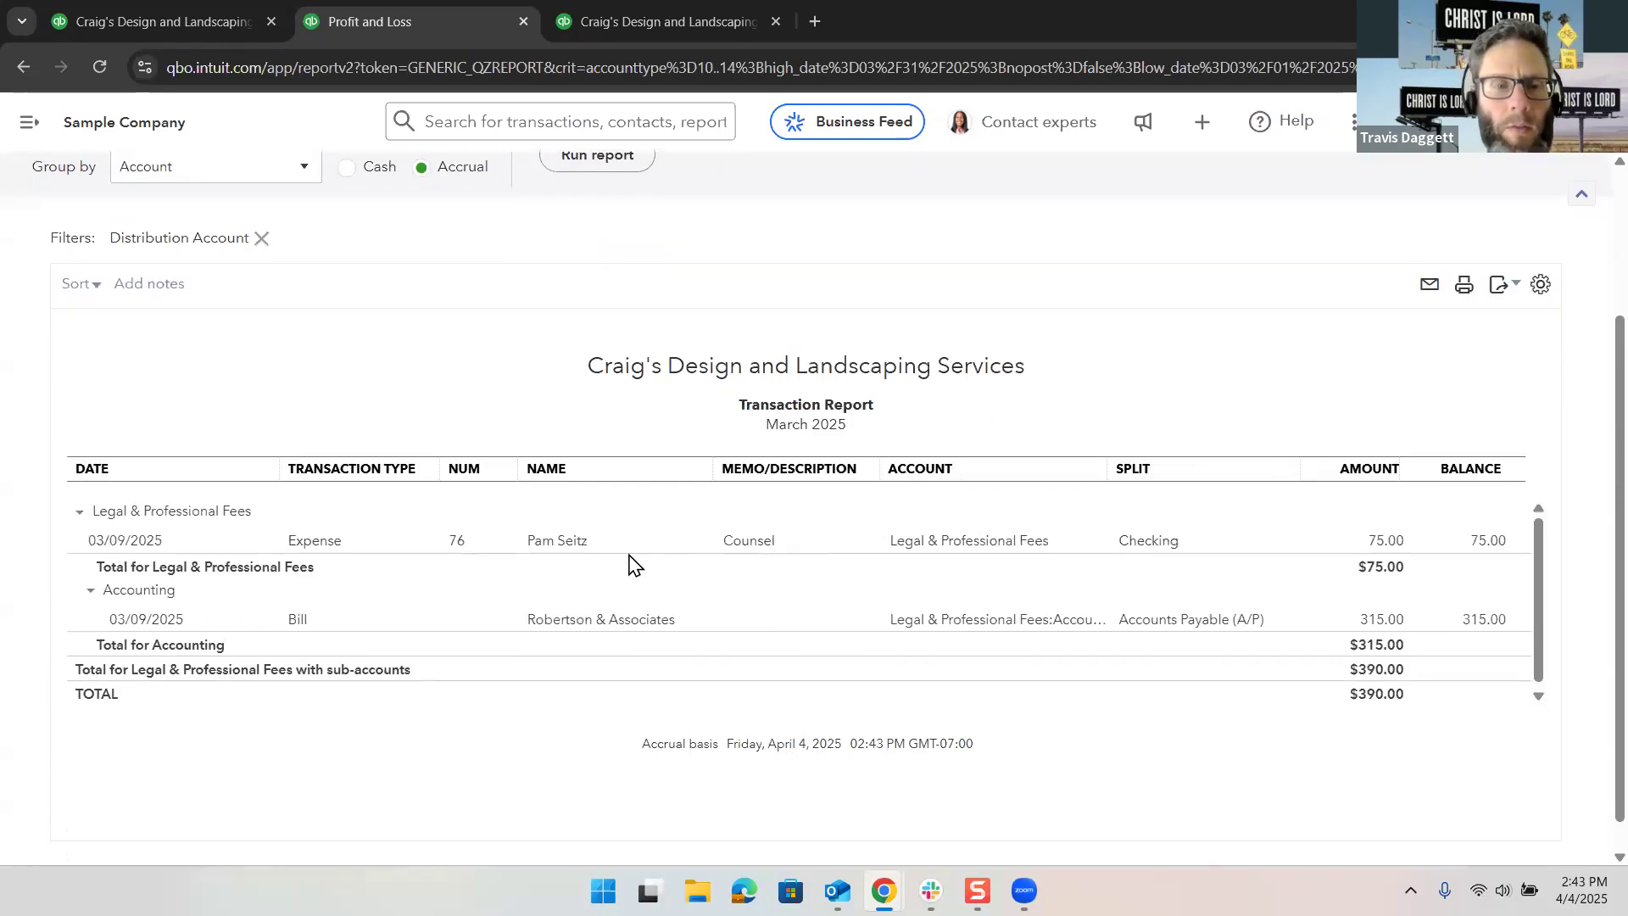
pyautogui.scroll(3, 361, 268)
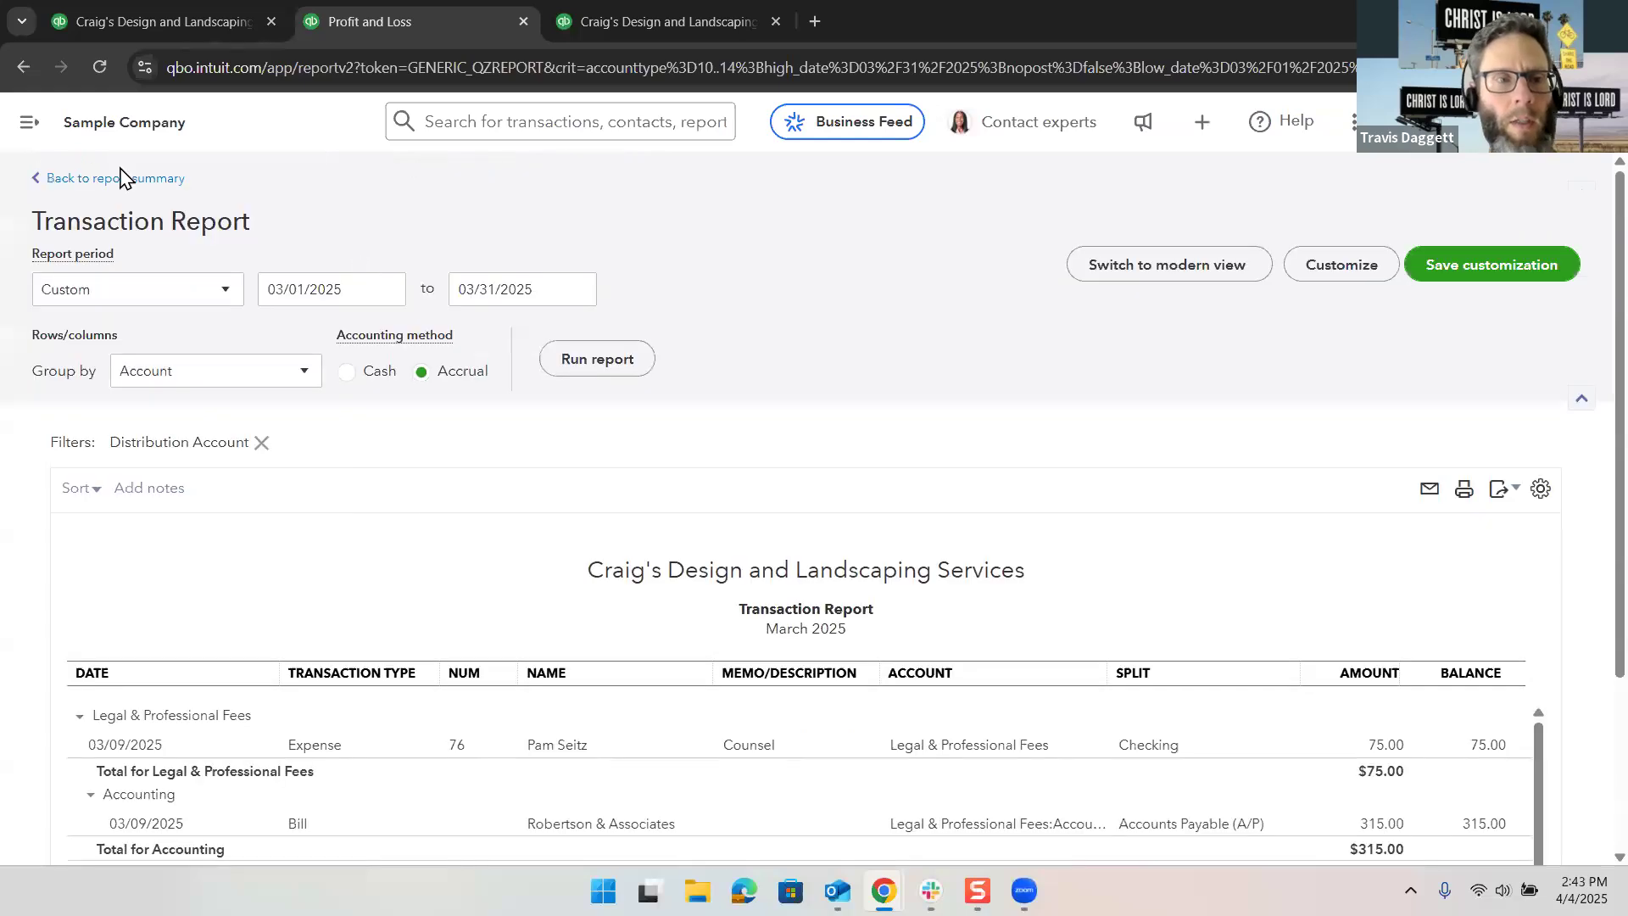
pyautogui.click(118, 181)
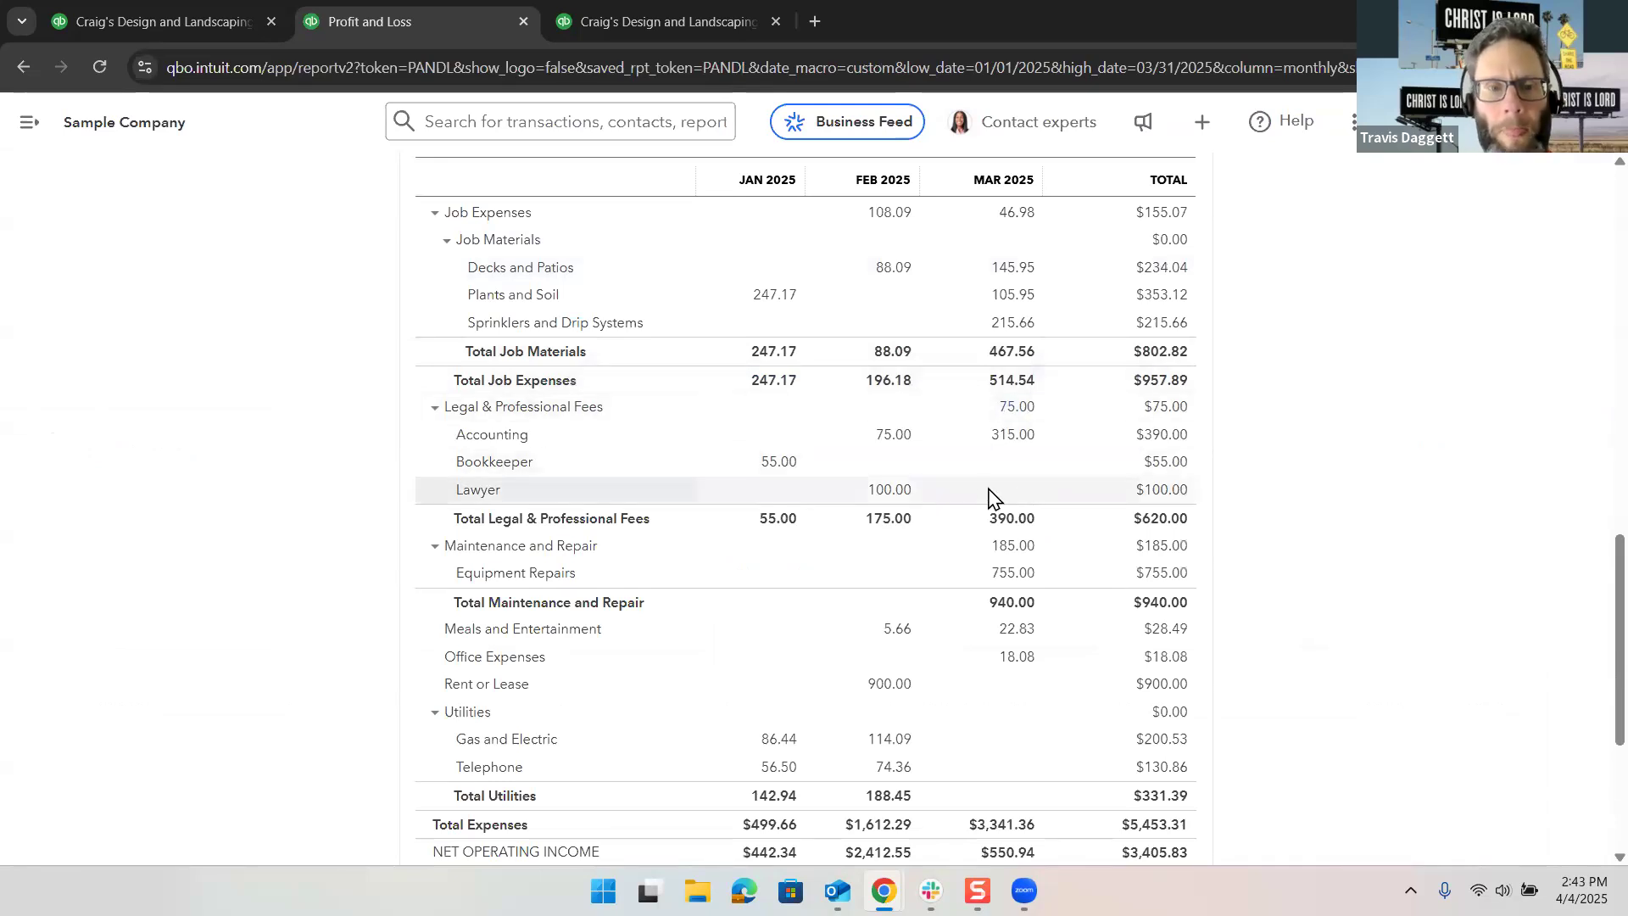
# Step: Inspect the transactions behind the January, February and March Miscellaneous amounts under Other Expenses, returning to the summary after each
pyautogui.scroll(-1, 979, 496)
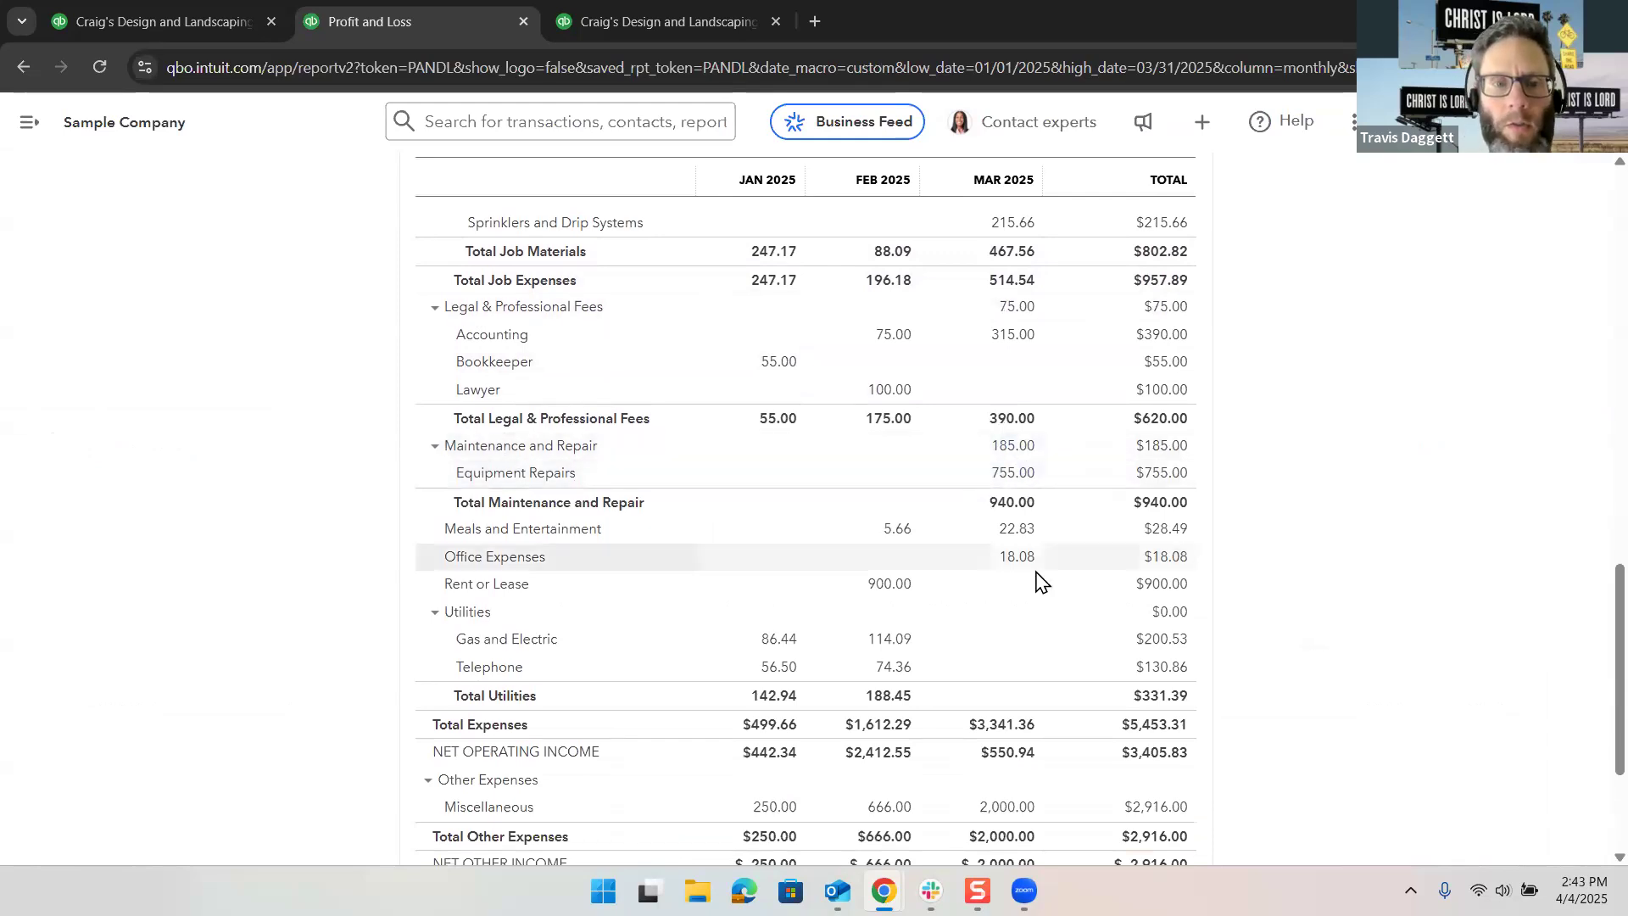
pyautogui.scroll(-2, 1040, 581)
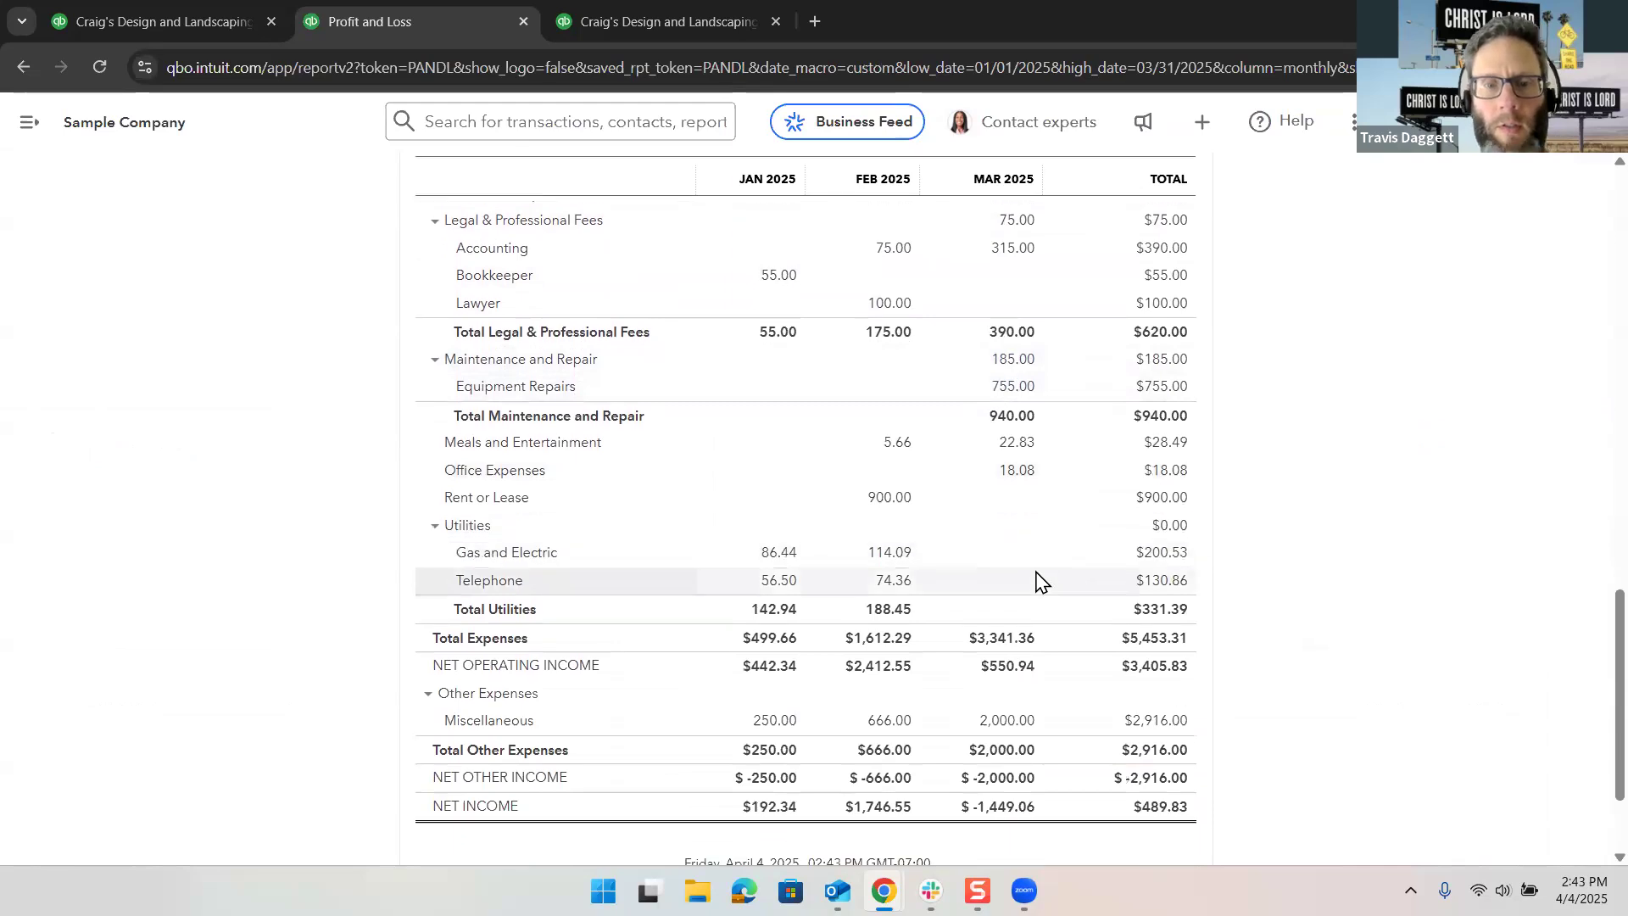
pyautogui.scroll(-1, 1040, 582)
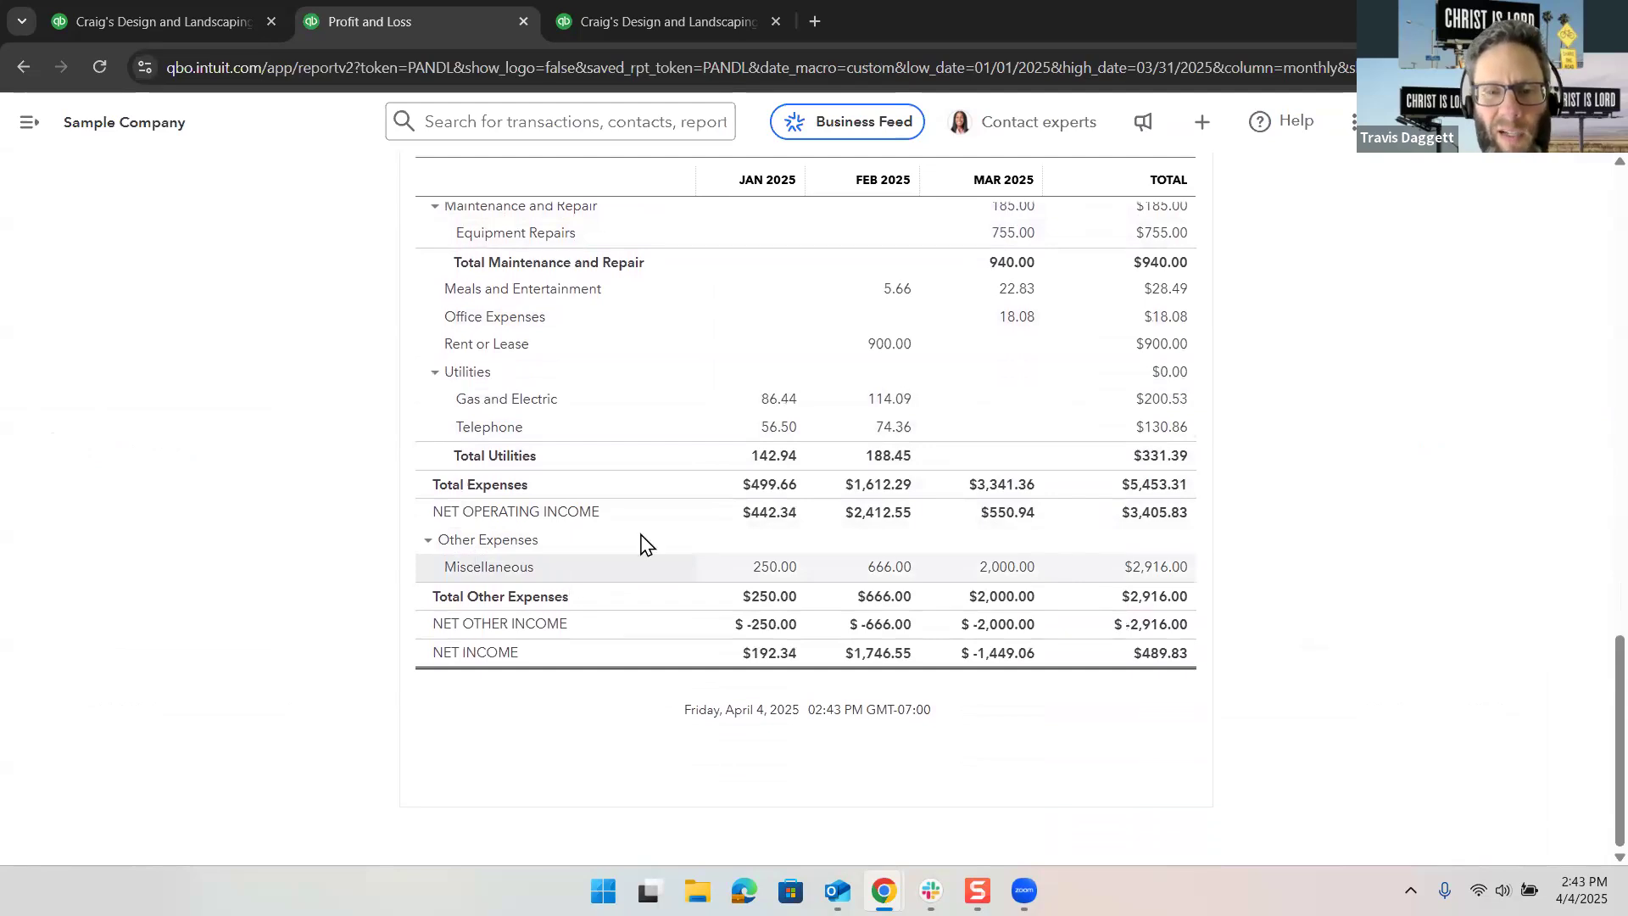
pyautogui.click(768, 568)
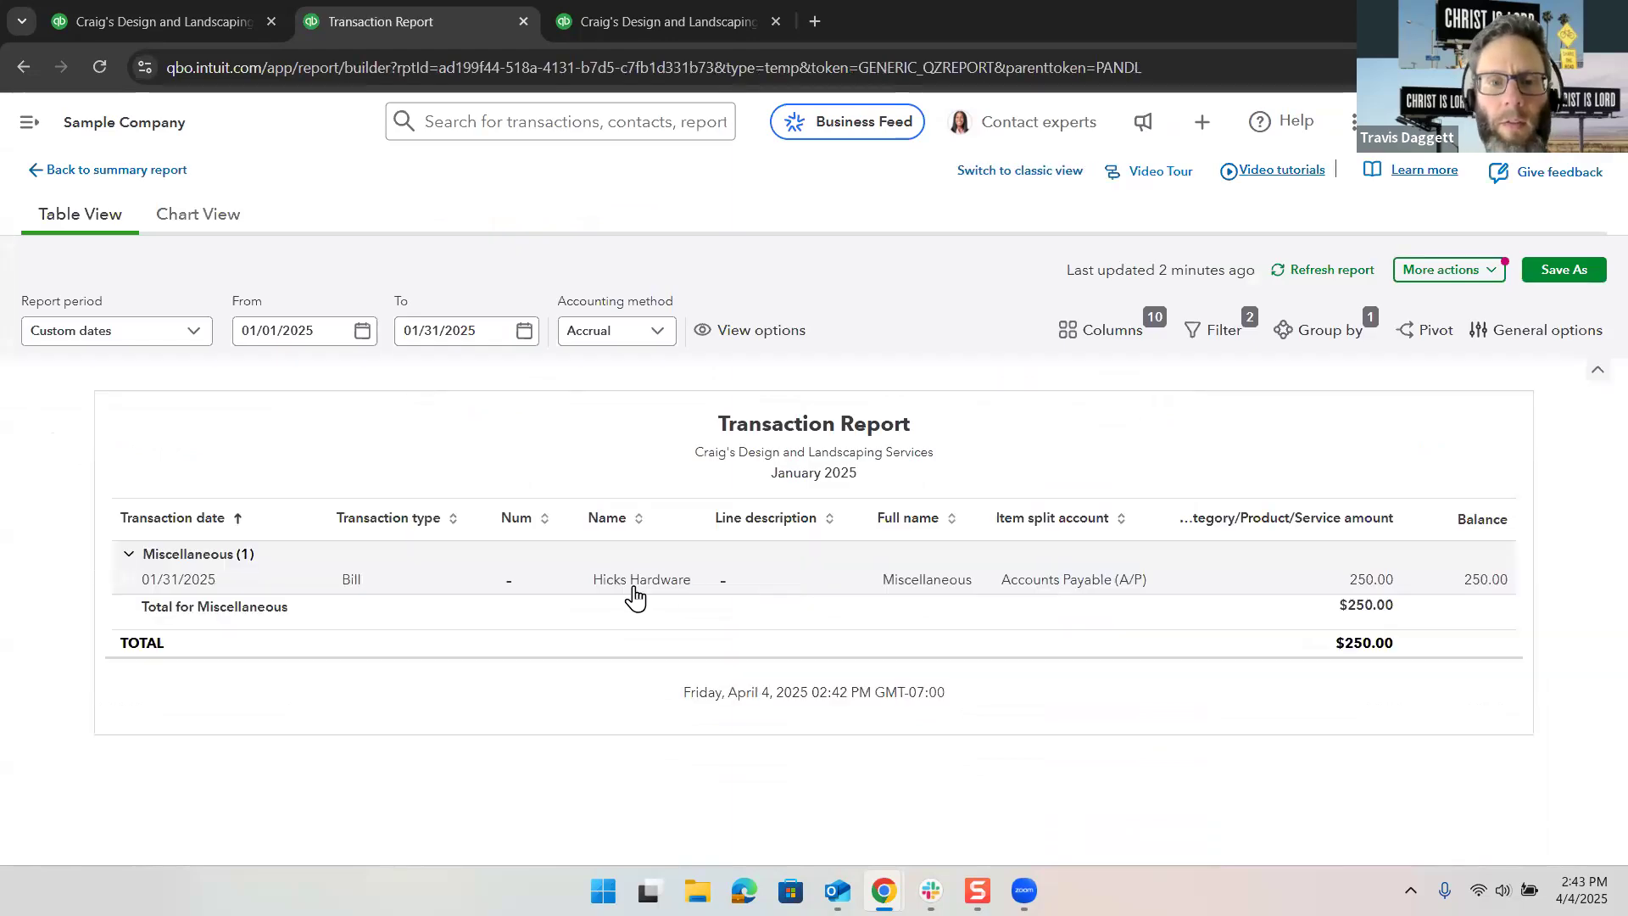
pyautogui.click(107, 174)
pyautogui.click(891, 567)
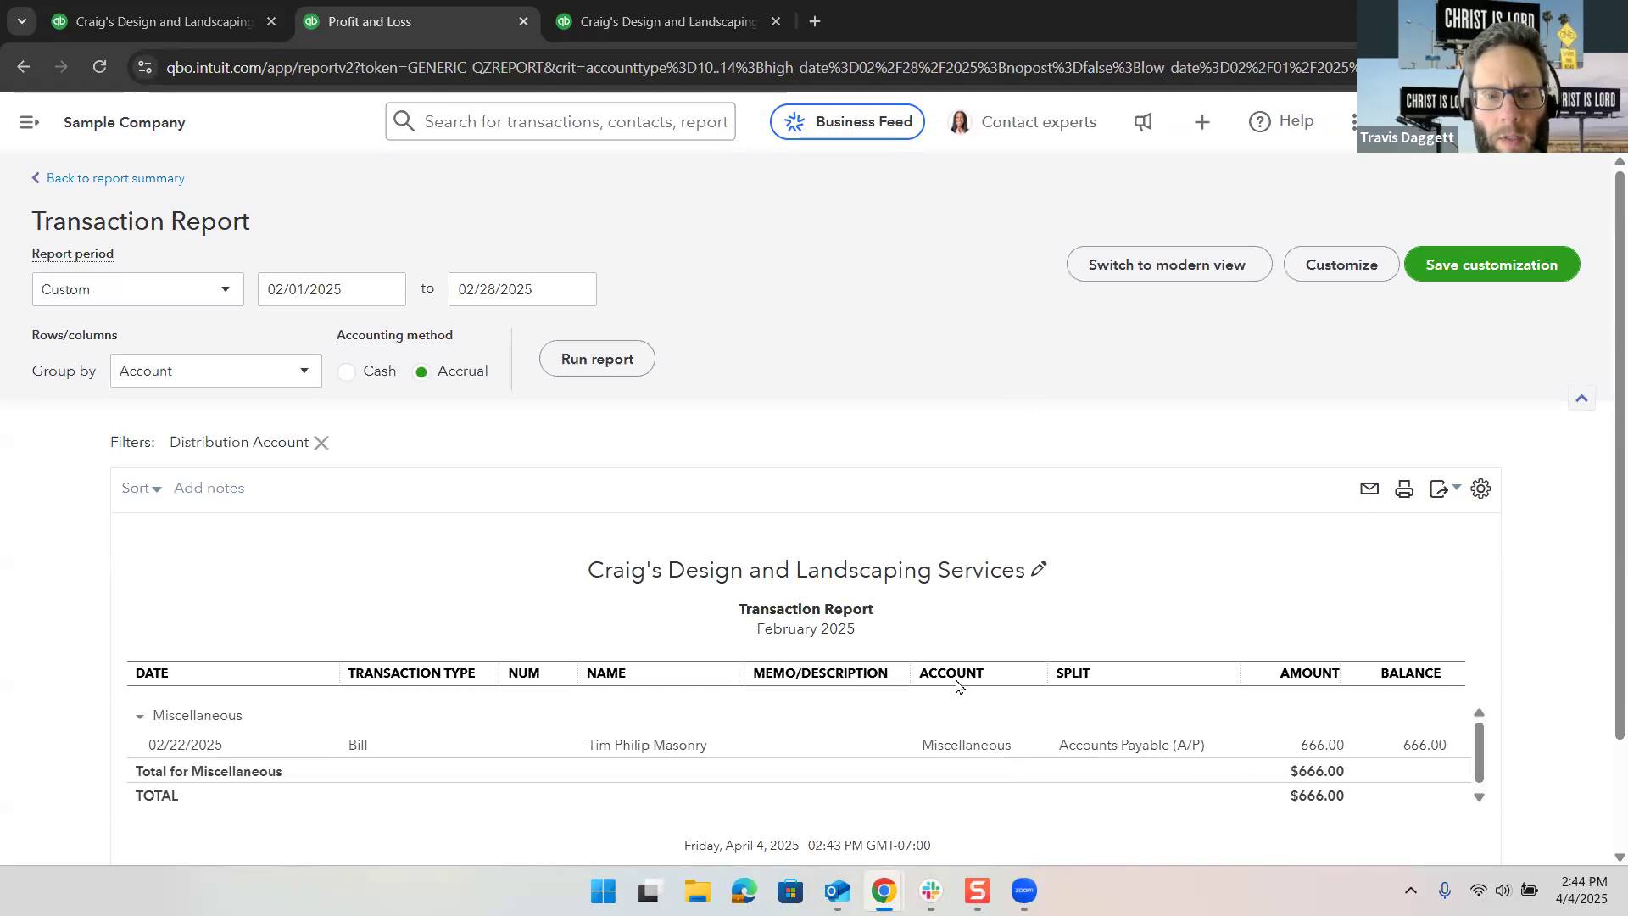
pyautogui.click(119, 179)
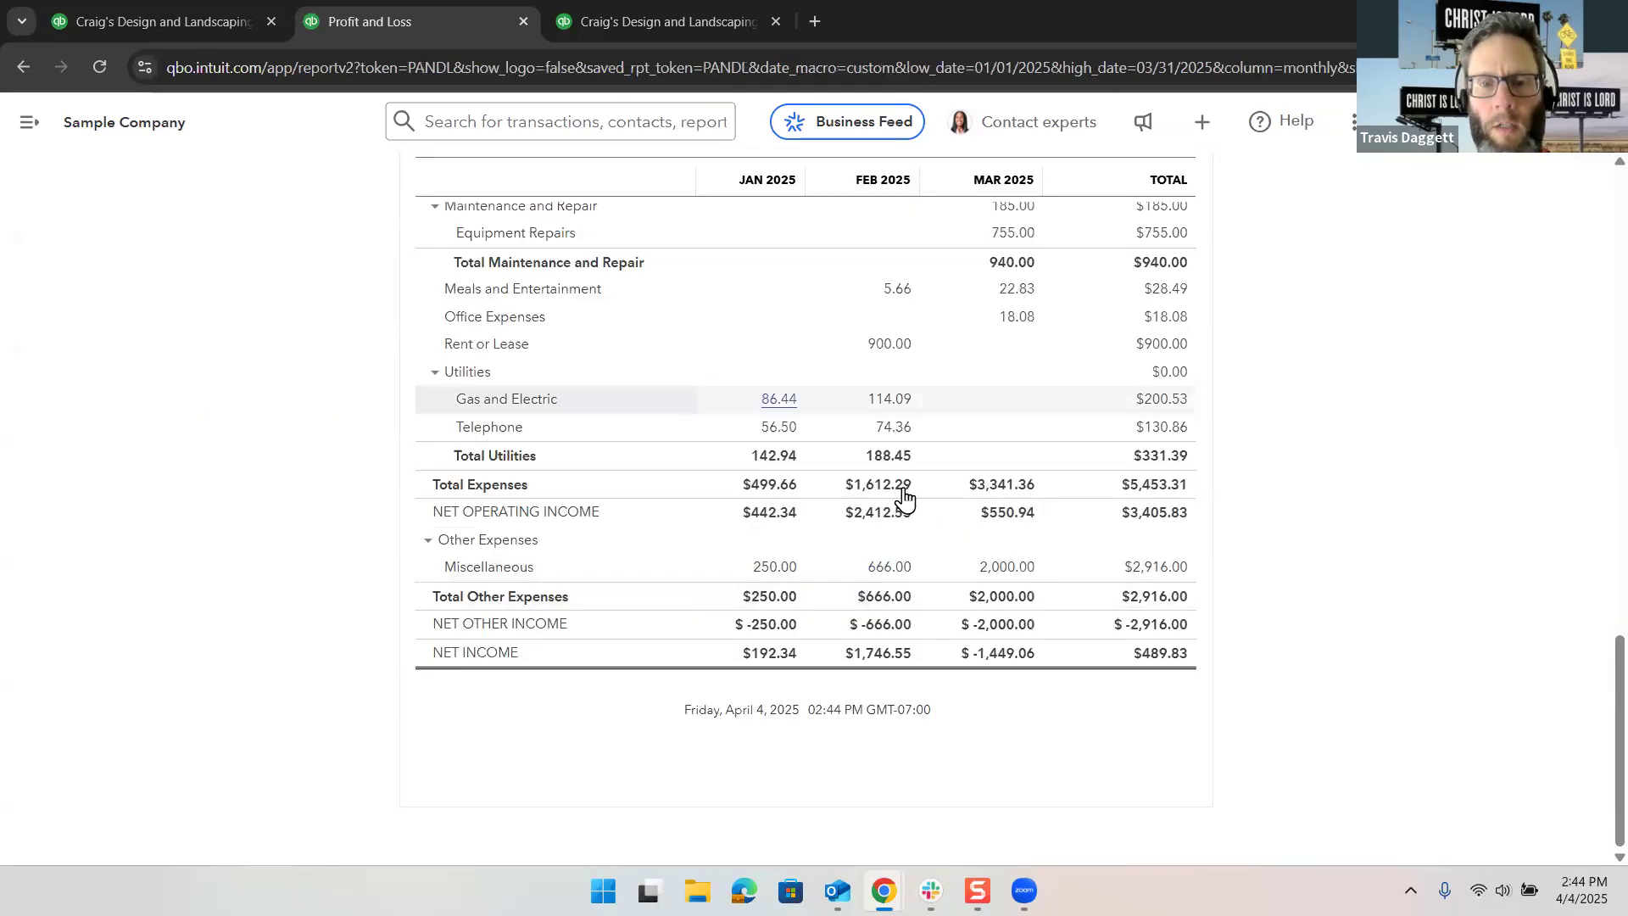
pyautogui.click(1008, 567)
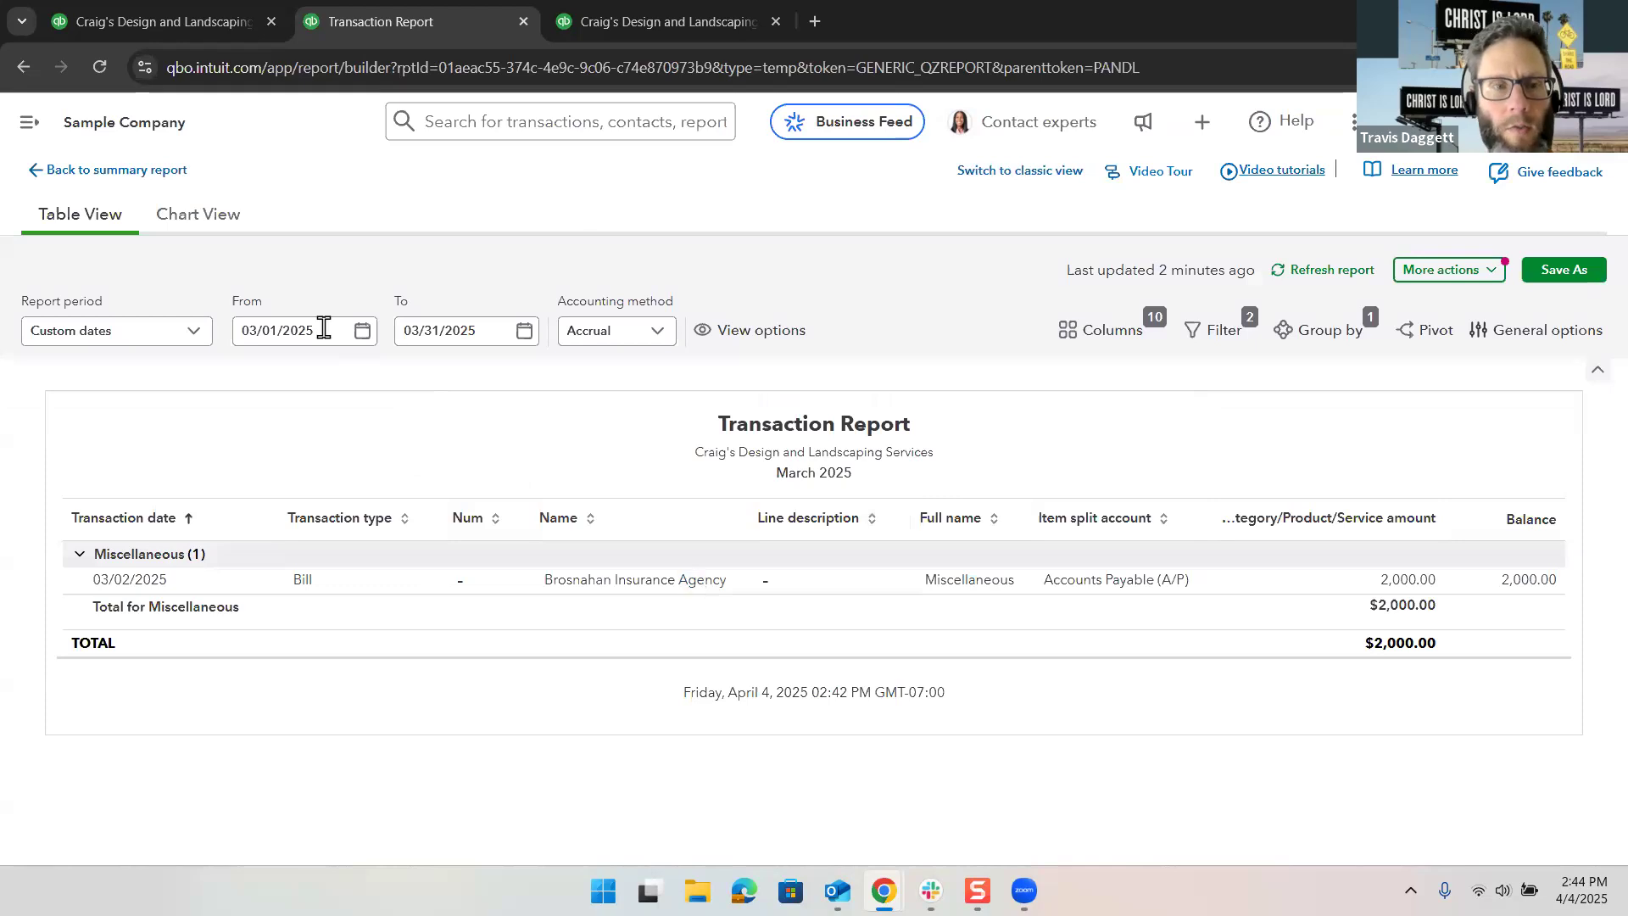
pyautogui.click(84, 171)
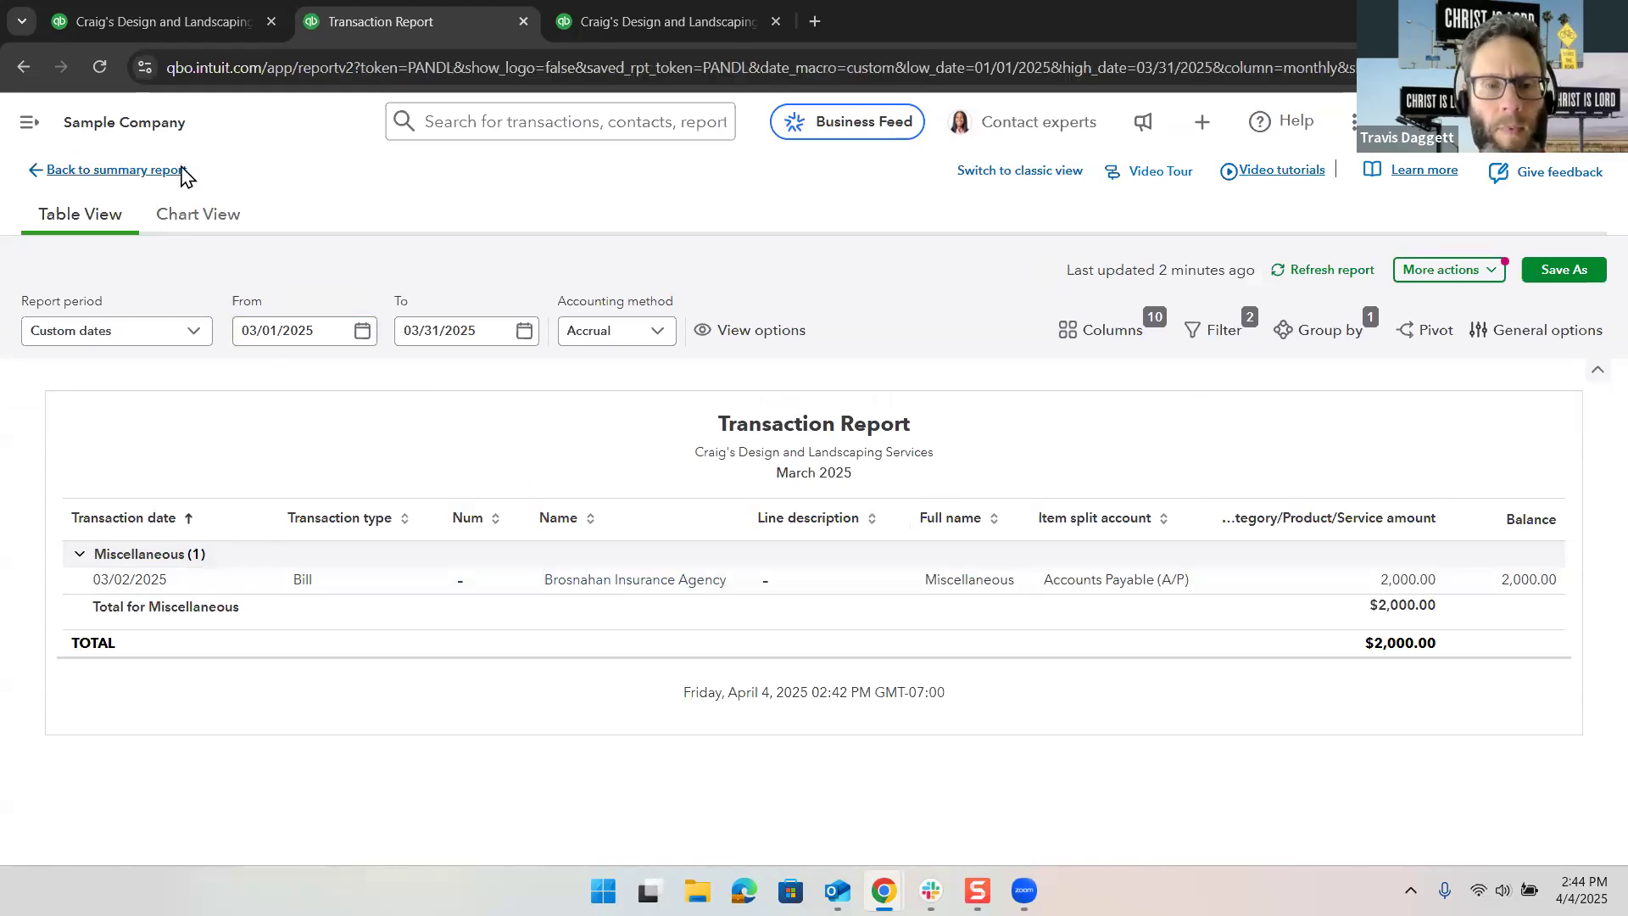
# Step: Find and open the Transaction List by Date report, and switch it to the modern view
pyautogui.scroll(20, 665, 398)
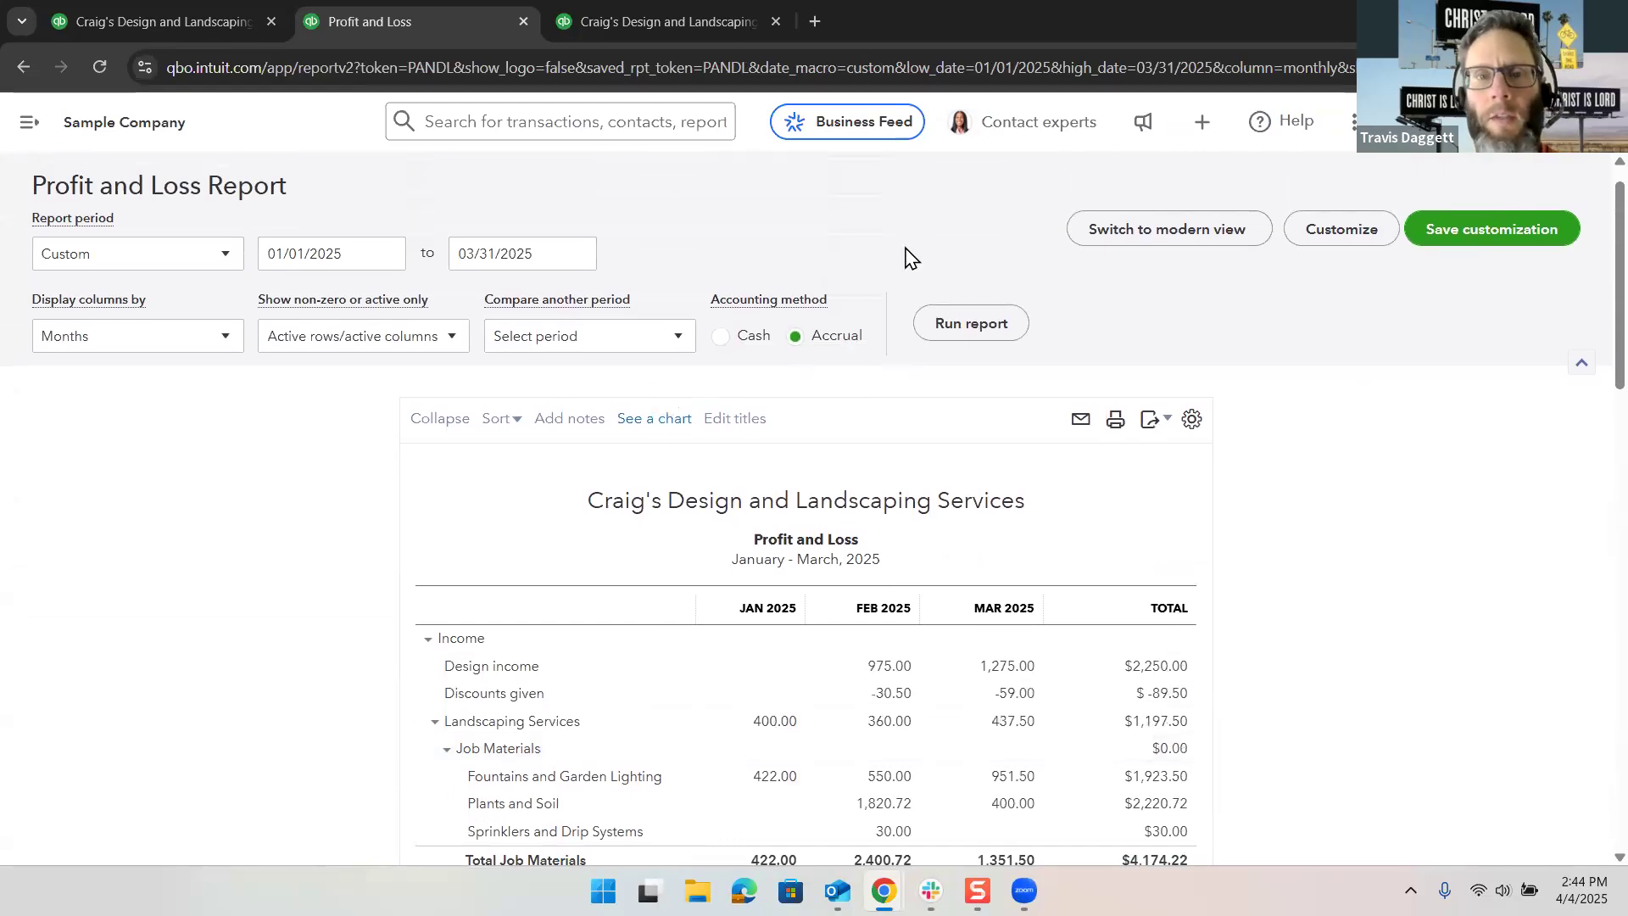
pyautogui.click(610, 136)
pyautogui.write('transaction list by date')
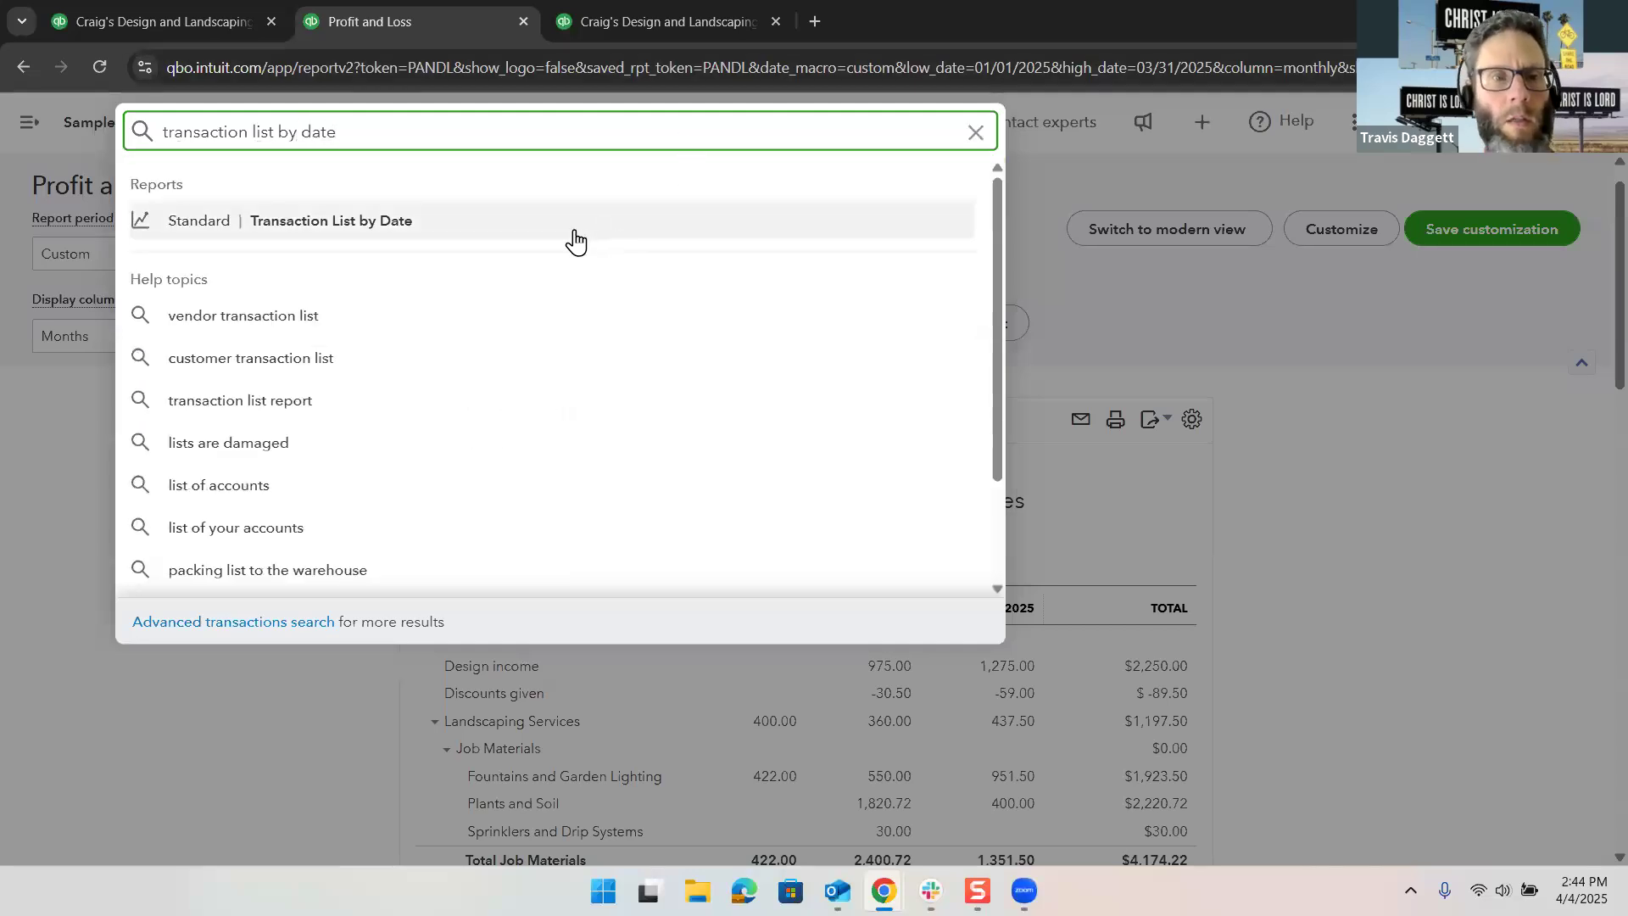
pyautogui.click(574, 230)
pyautogui.click(704, 22)
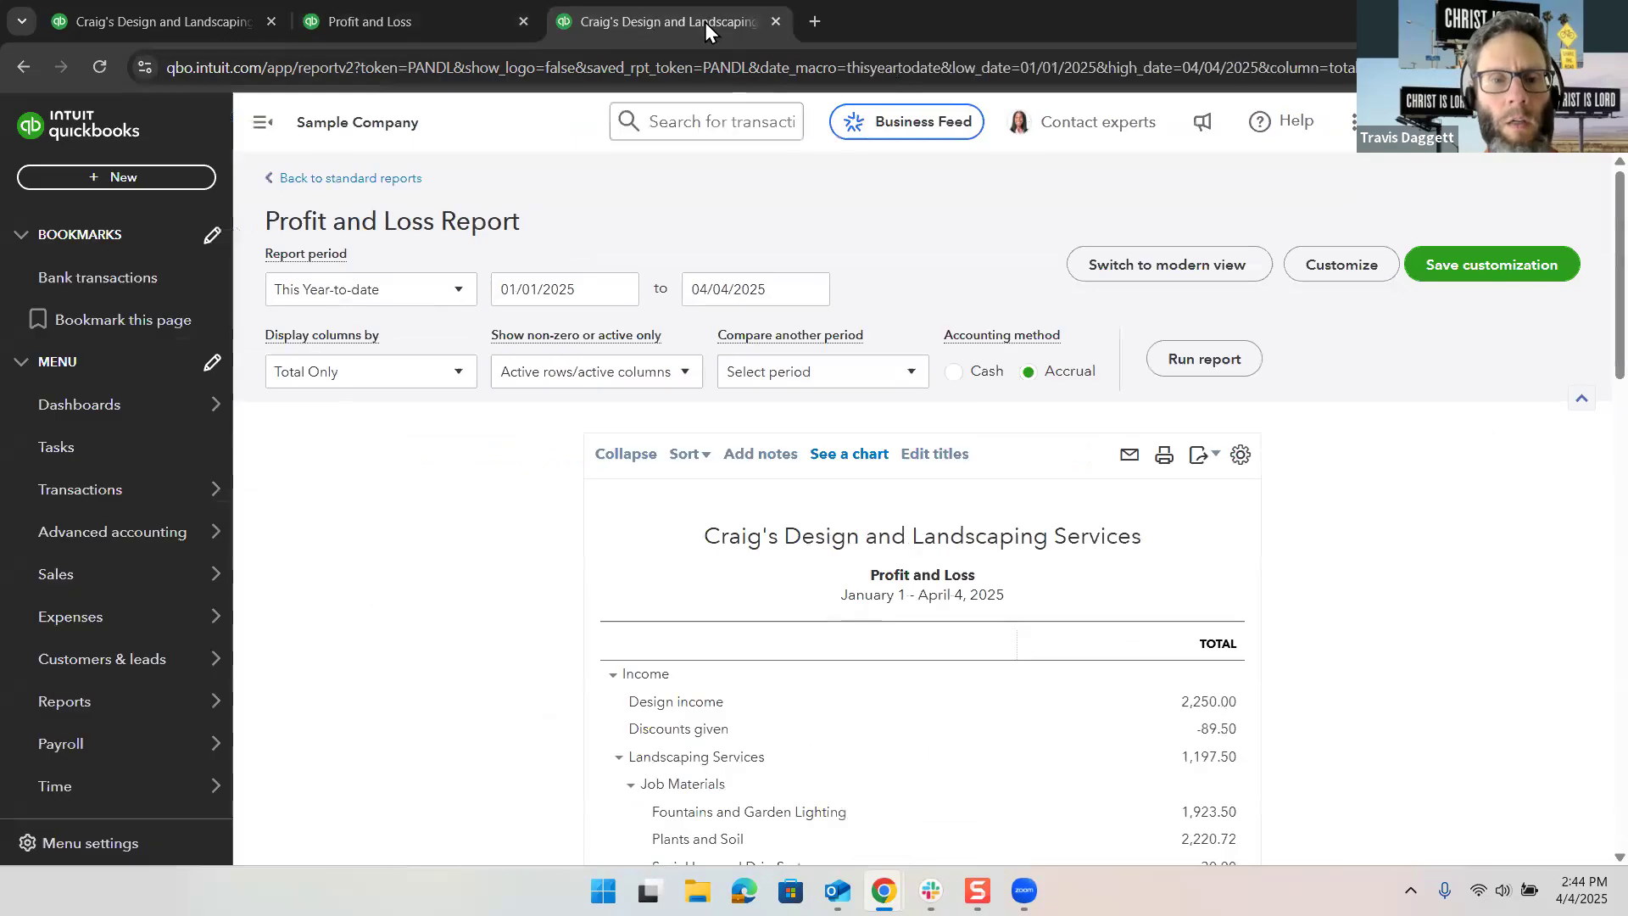
pyautogui.click(400, 19)
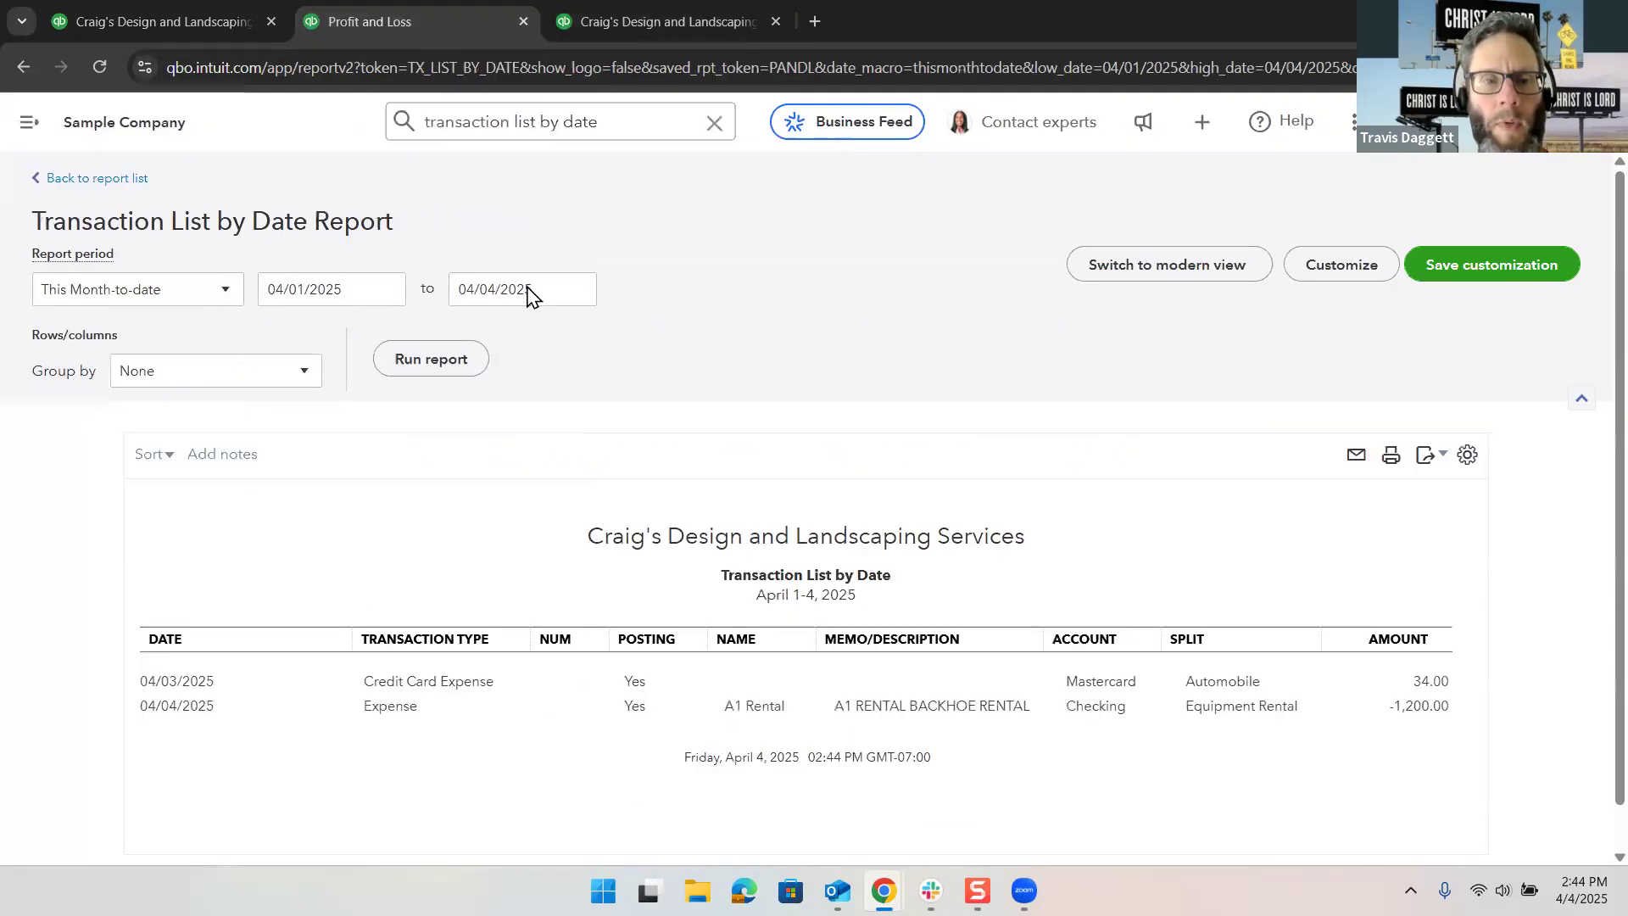
pyautogui.click(370, 296)
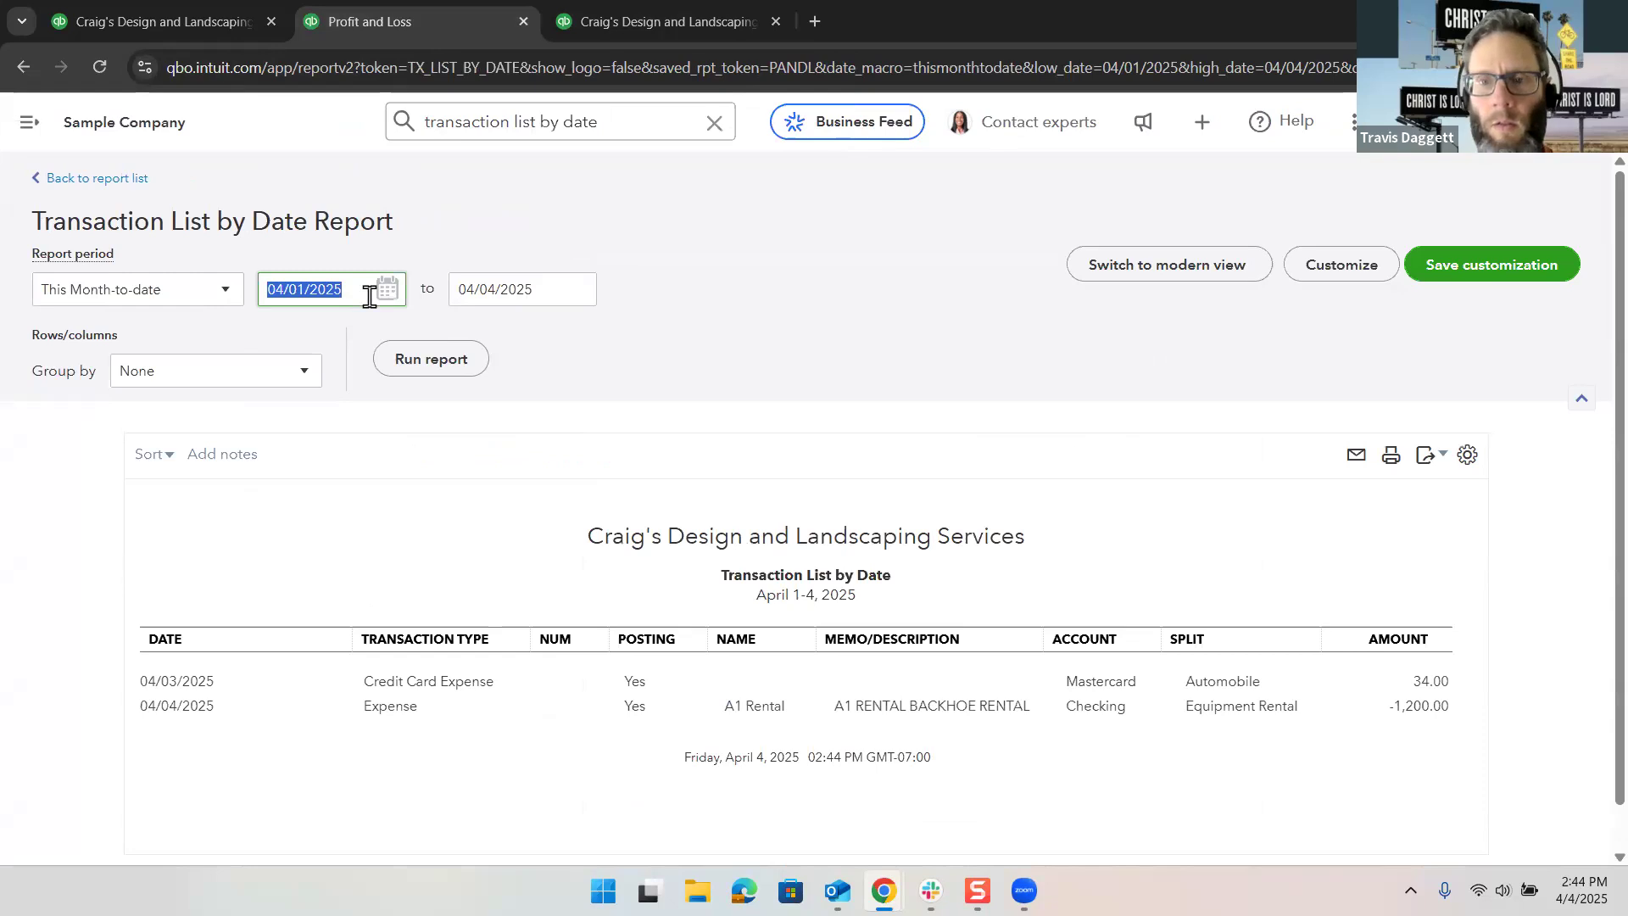
pyautogui.click(1188, 266)
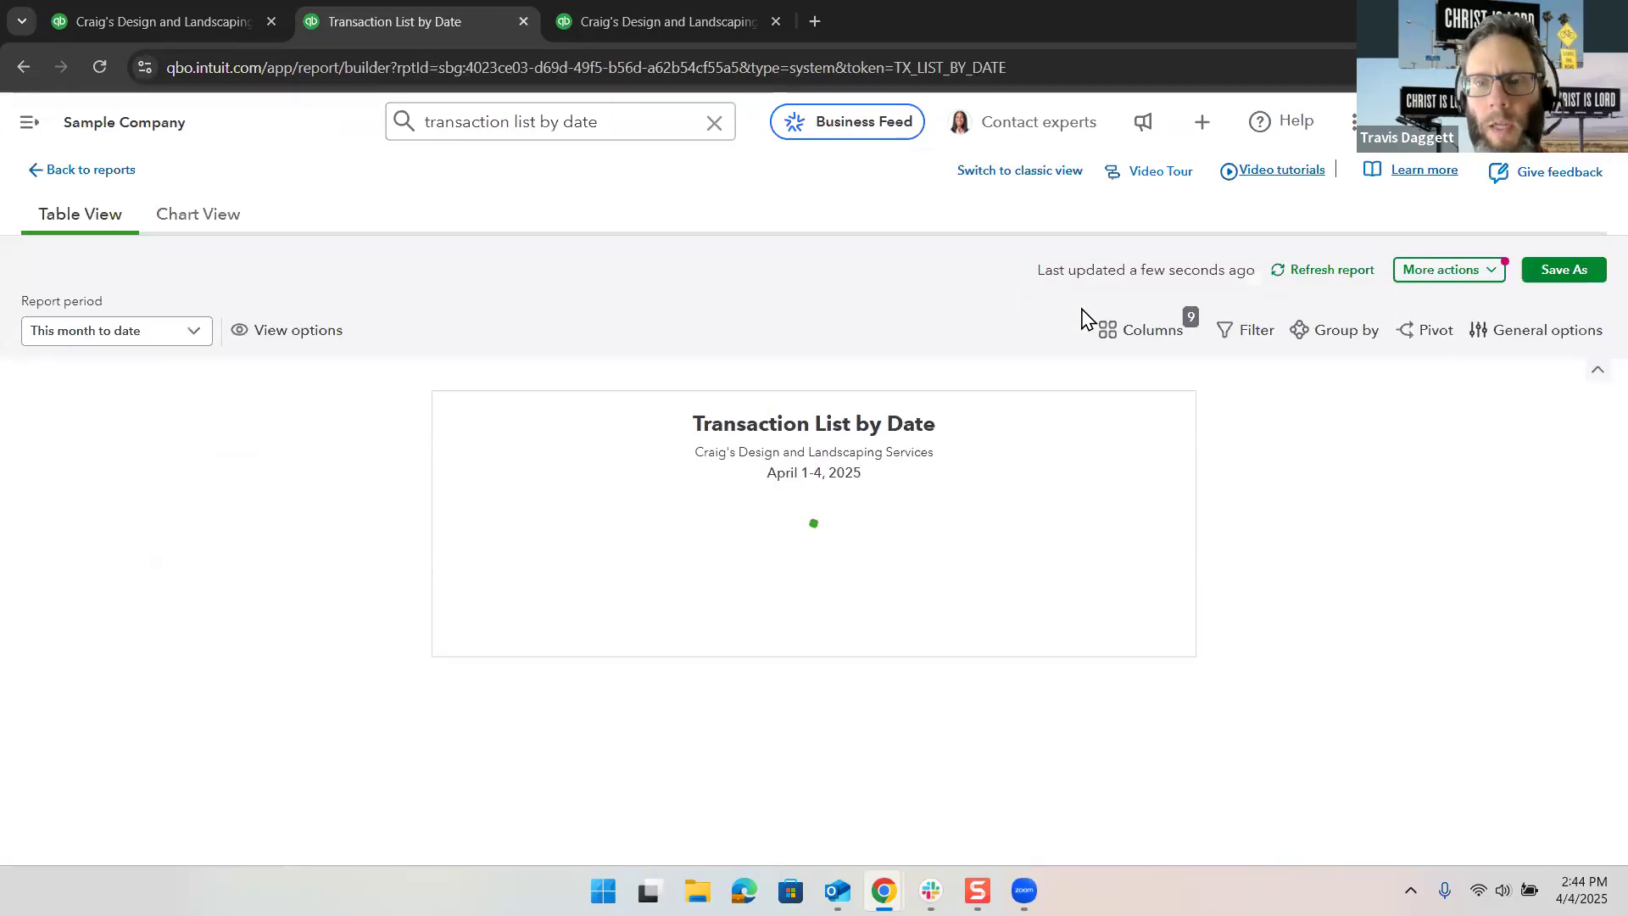
# Step: Filter the Transaction List by Date report to rows where Transaction type equals Expense
pyautogui.click(1227, 342)
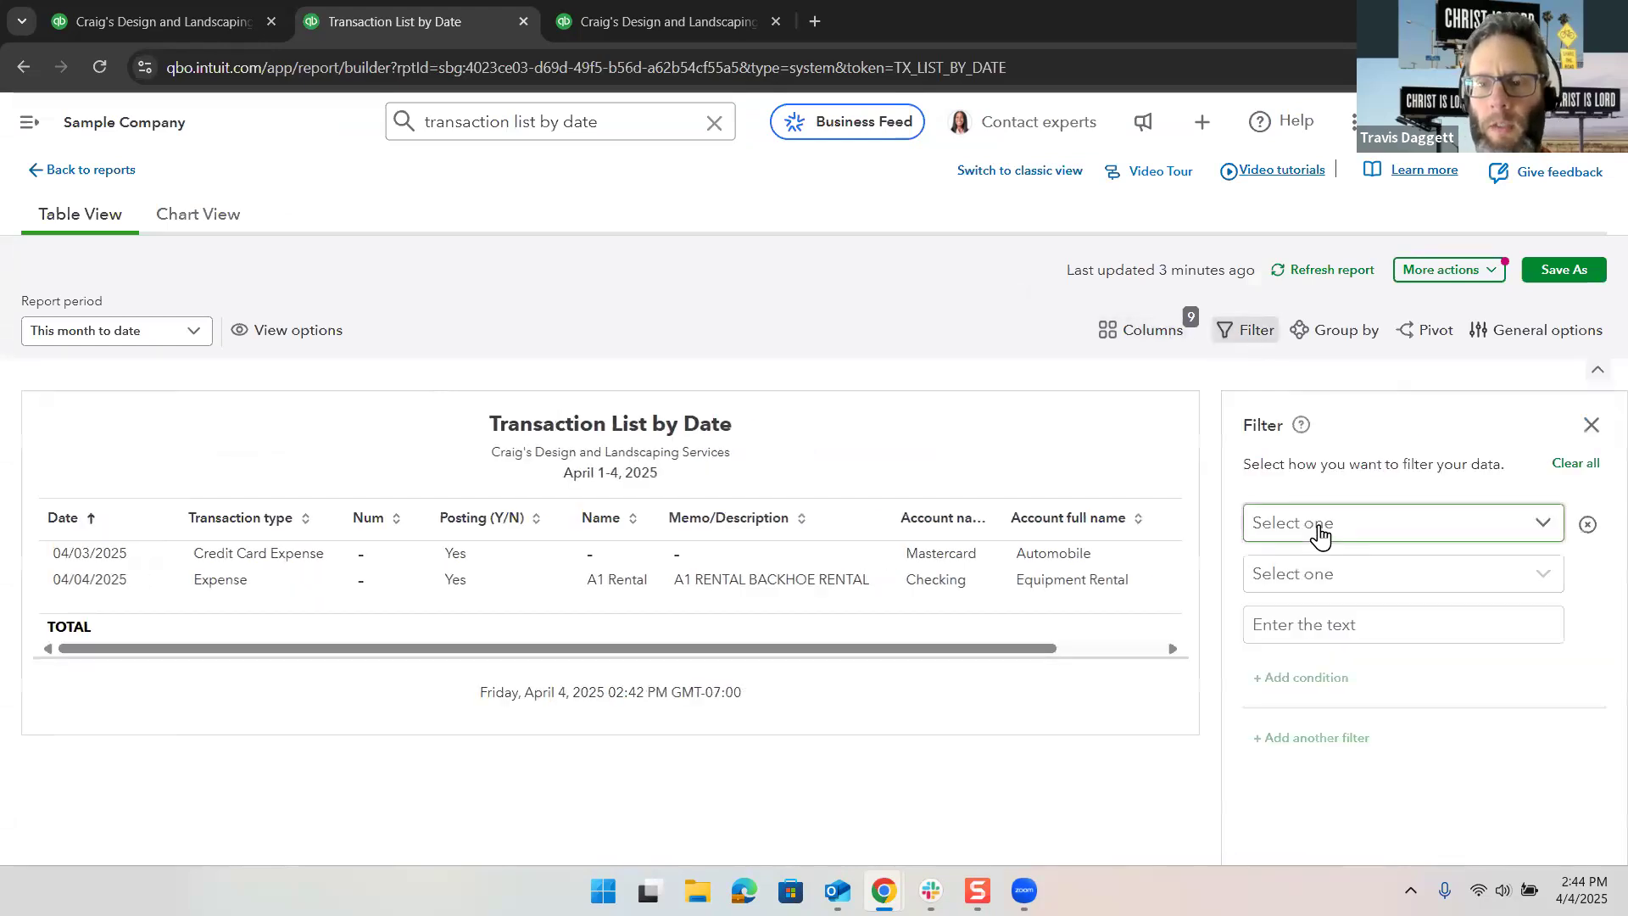
pyautogui.click(1319, 527)
pyautogui.click(1325, 292)
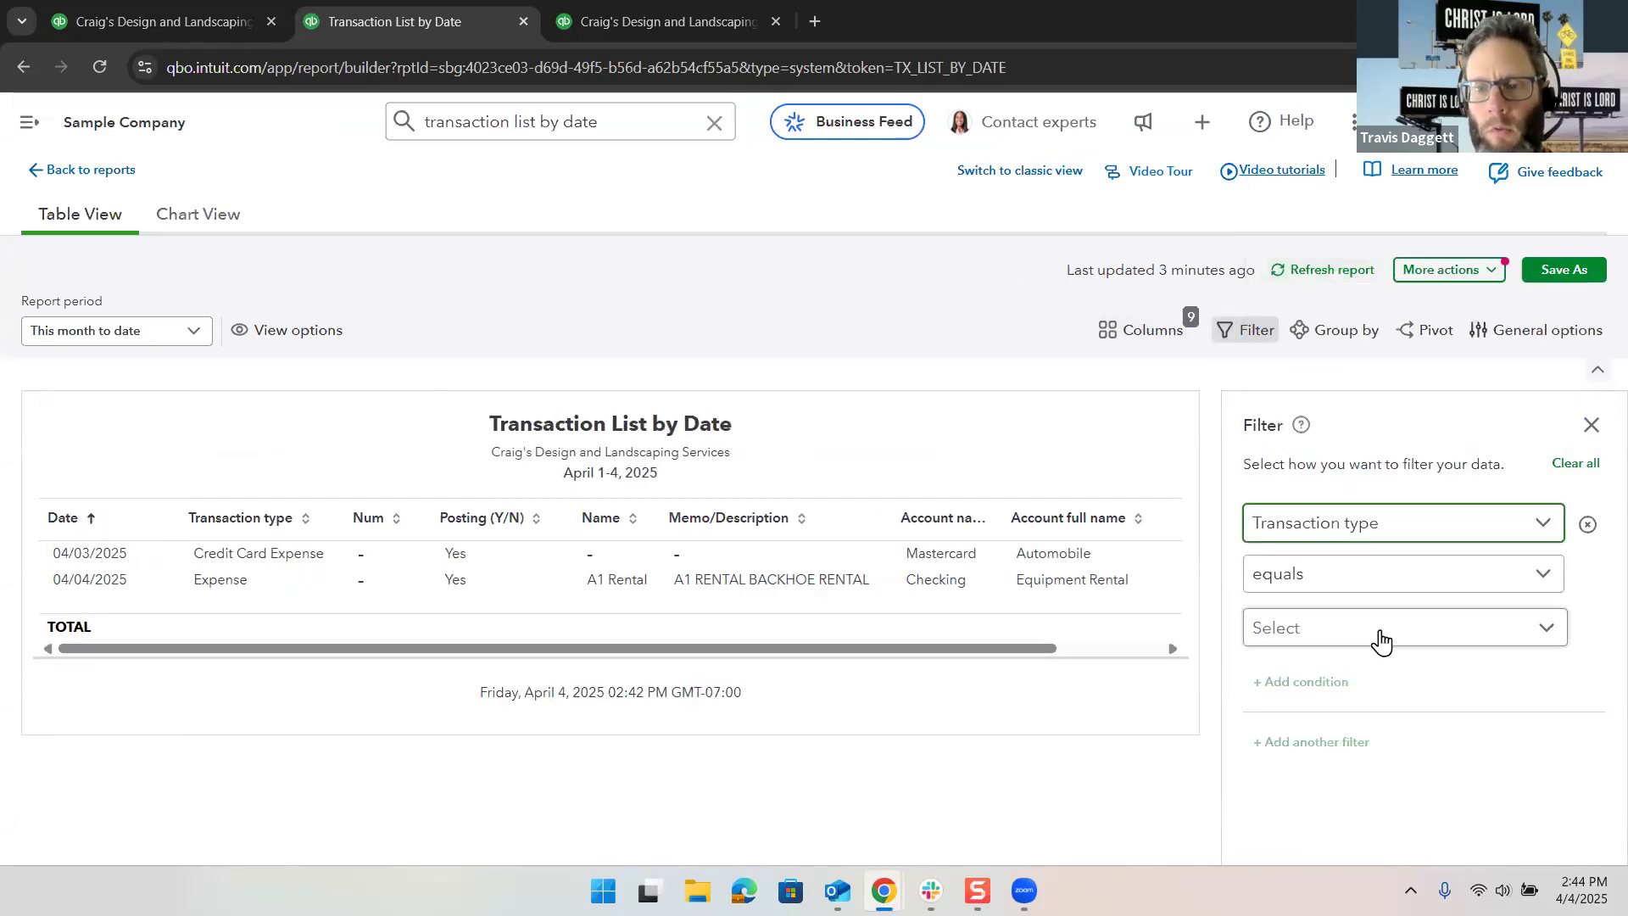
pyautogui.click(1377, 628)
pyautogui.scroll(-8, 1301, 460)
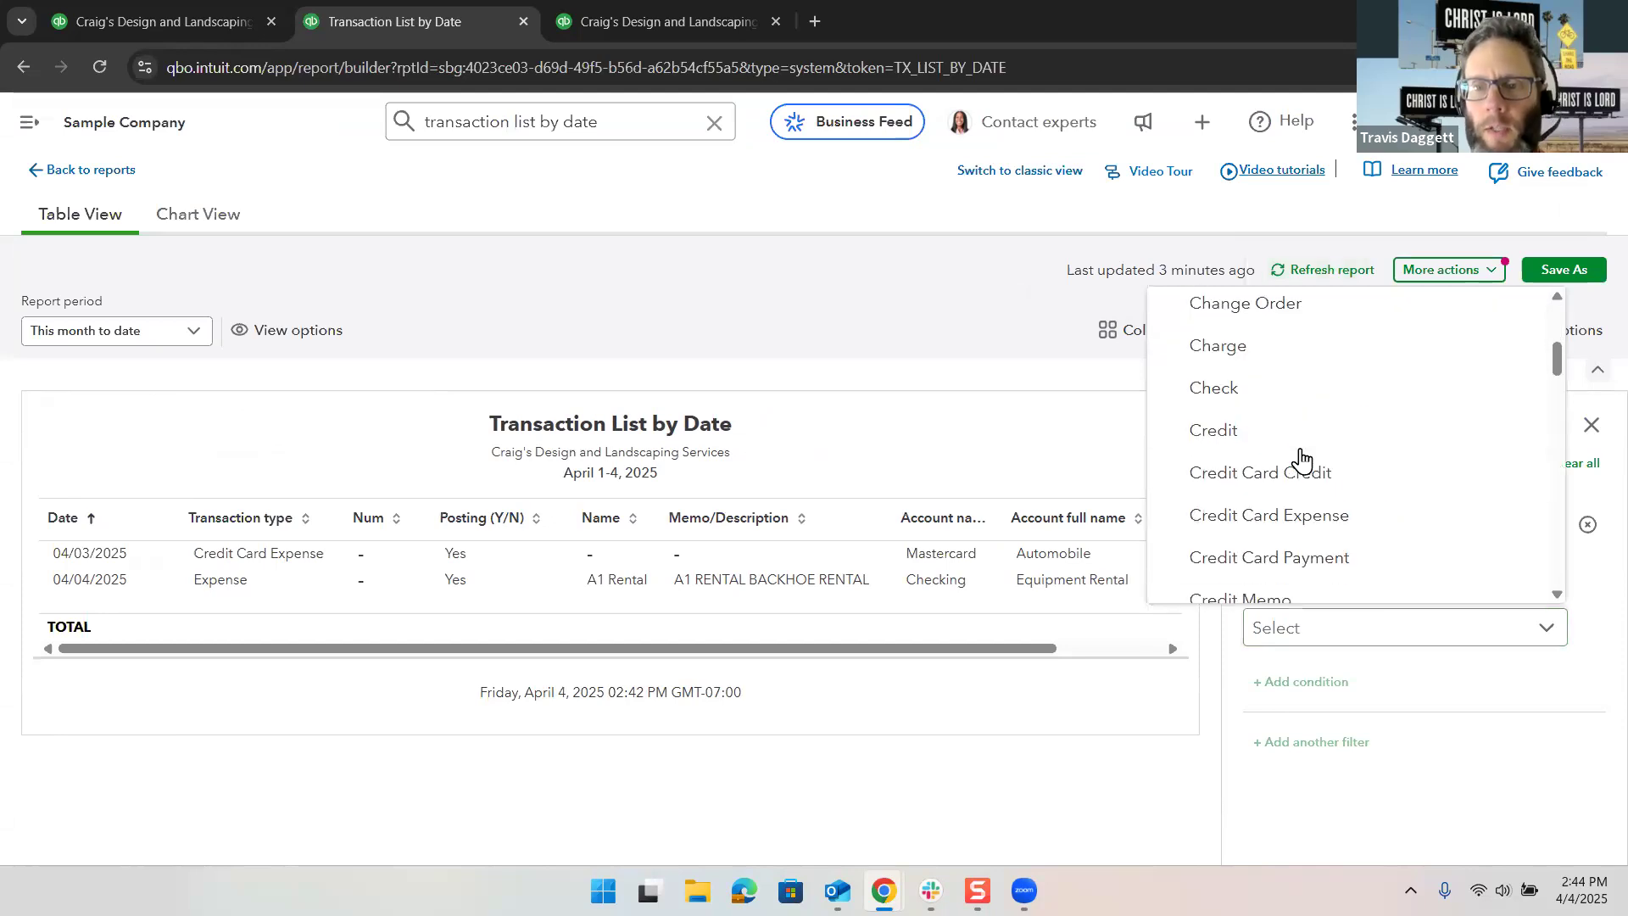
pyautogui.click(1291, 486)
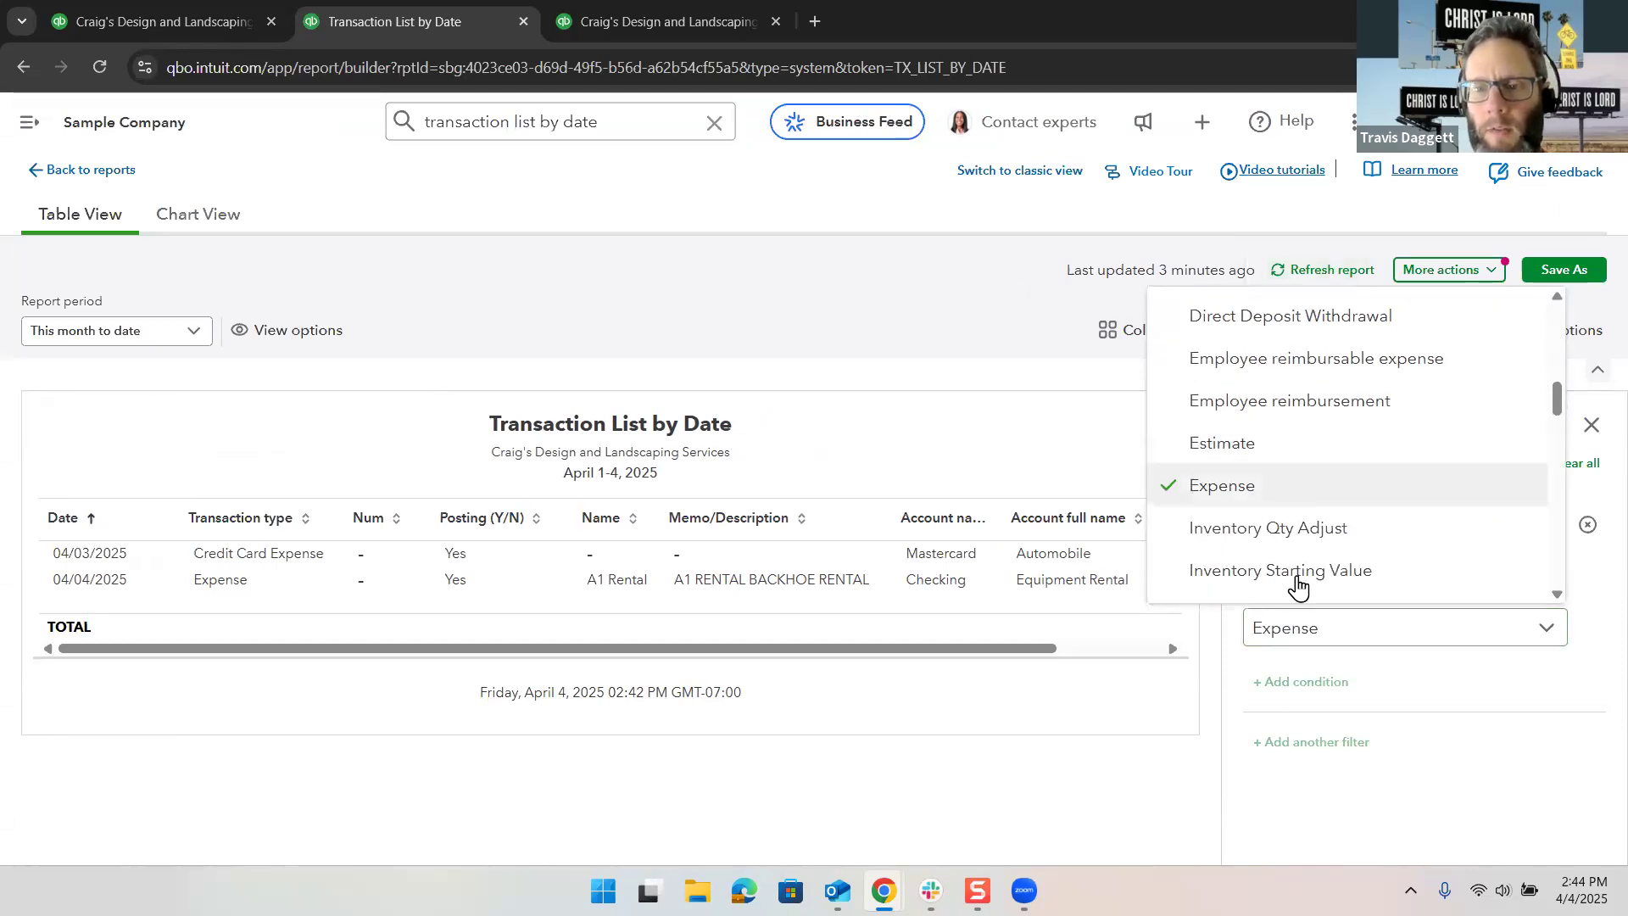
pyautogui.click(1298, 678)
# Step: Add a second filter condition so the Transaction List by Date shows only rows where Amount is greater than 2500.00
pyautogui.click(1297, 681)
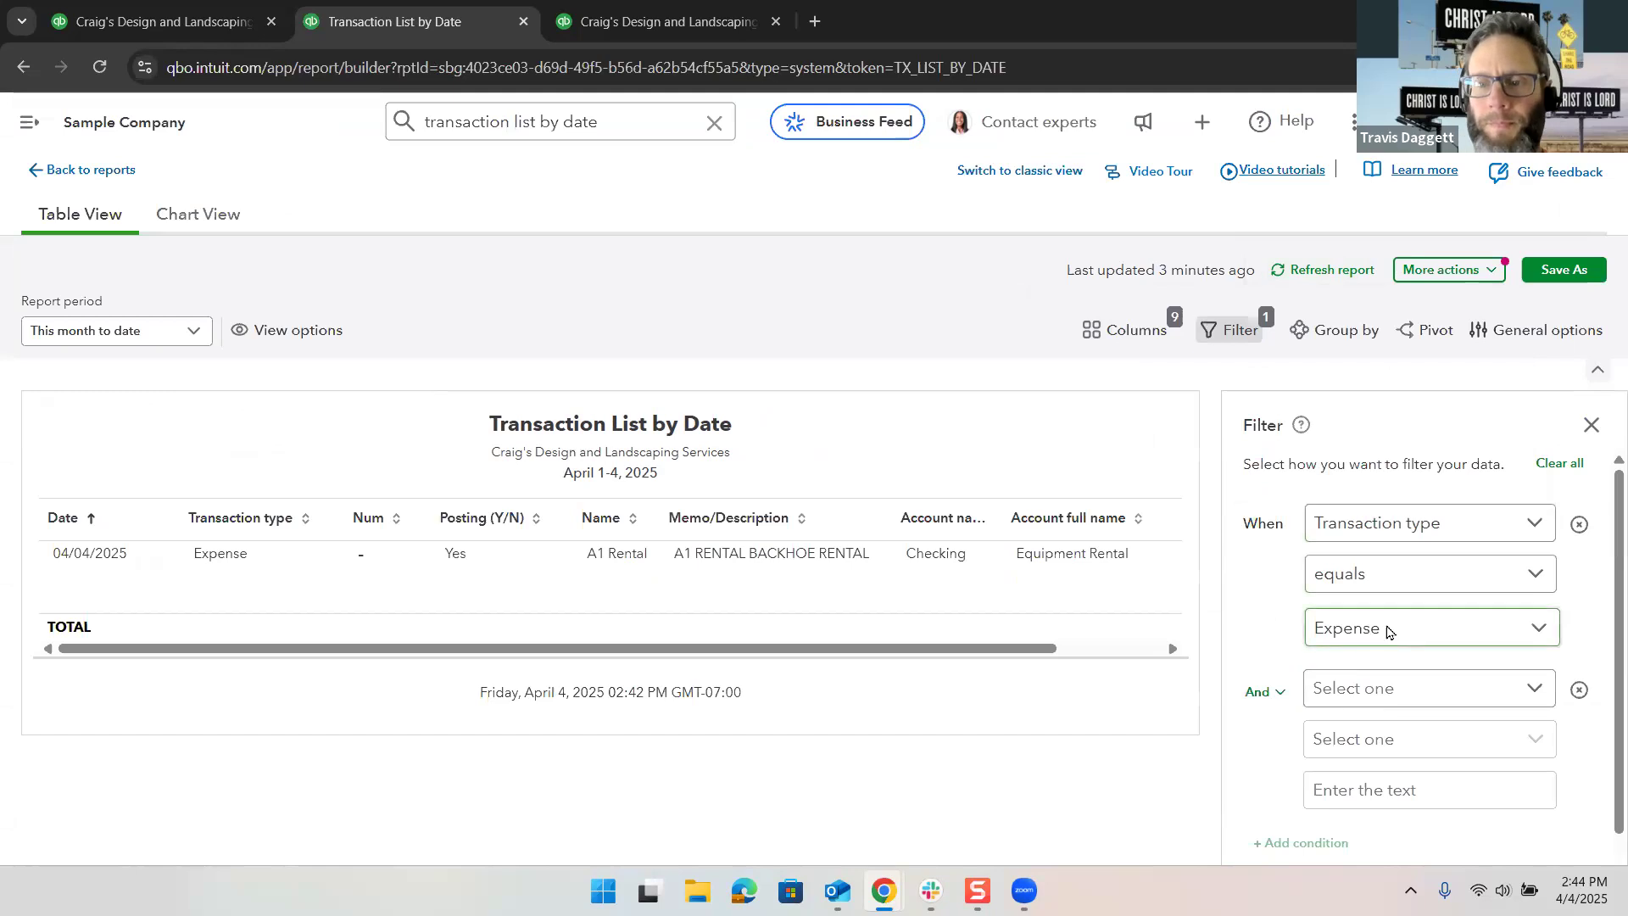
pyautogui.click(1374, 689)
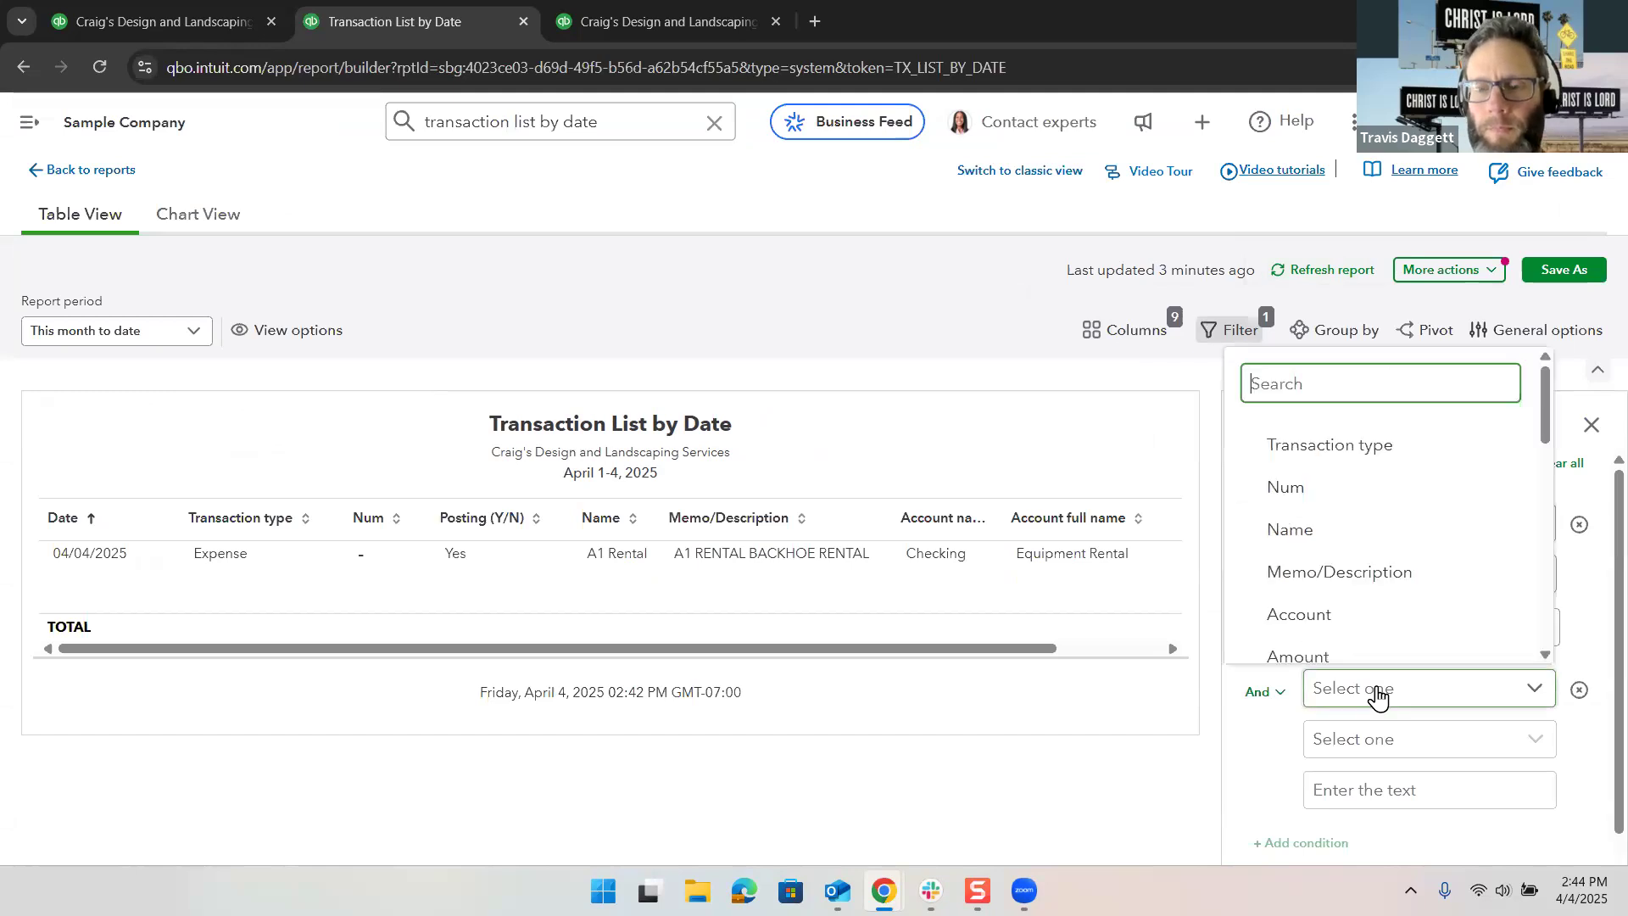
pyautogui.click(1337, 658)
pyautogui.click(1386, 746)
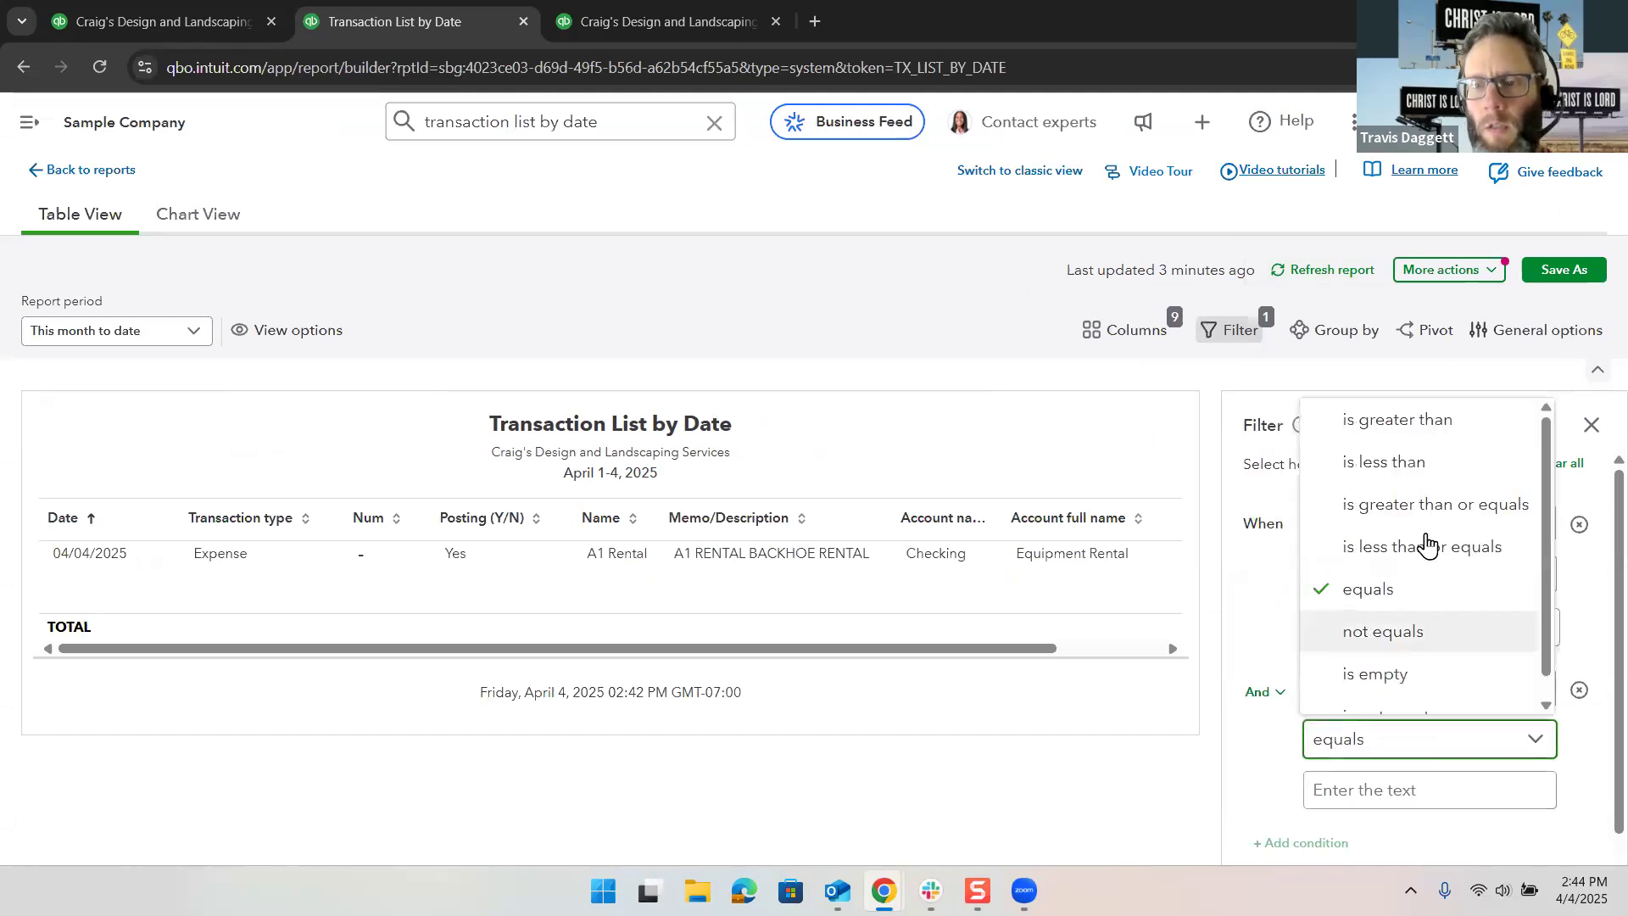
pyautogui.click(1424, 421)
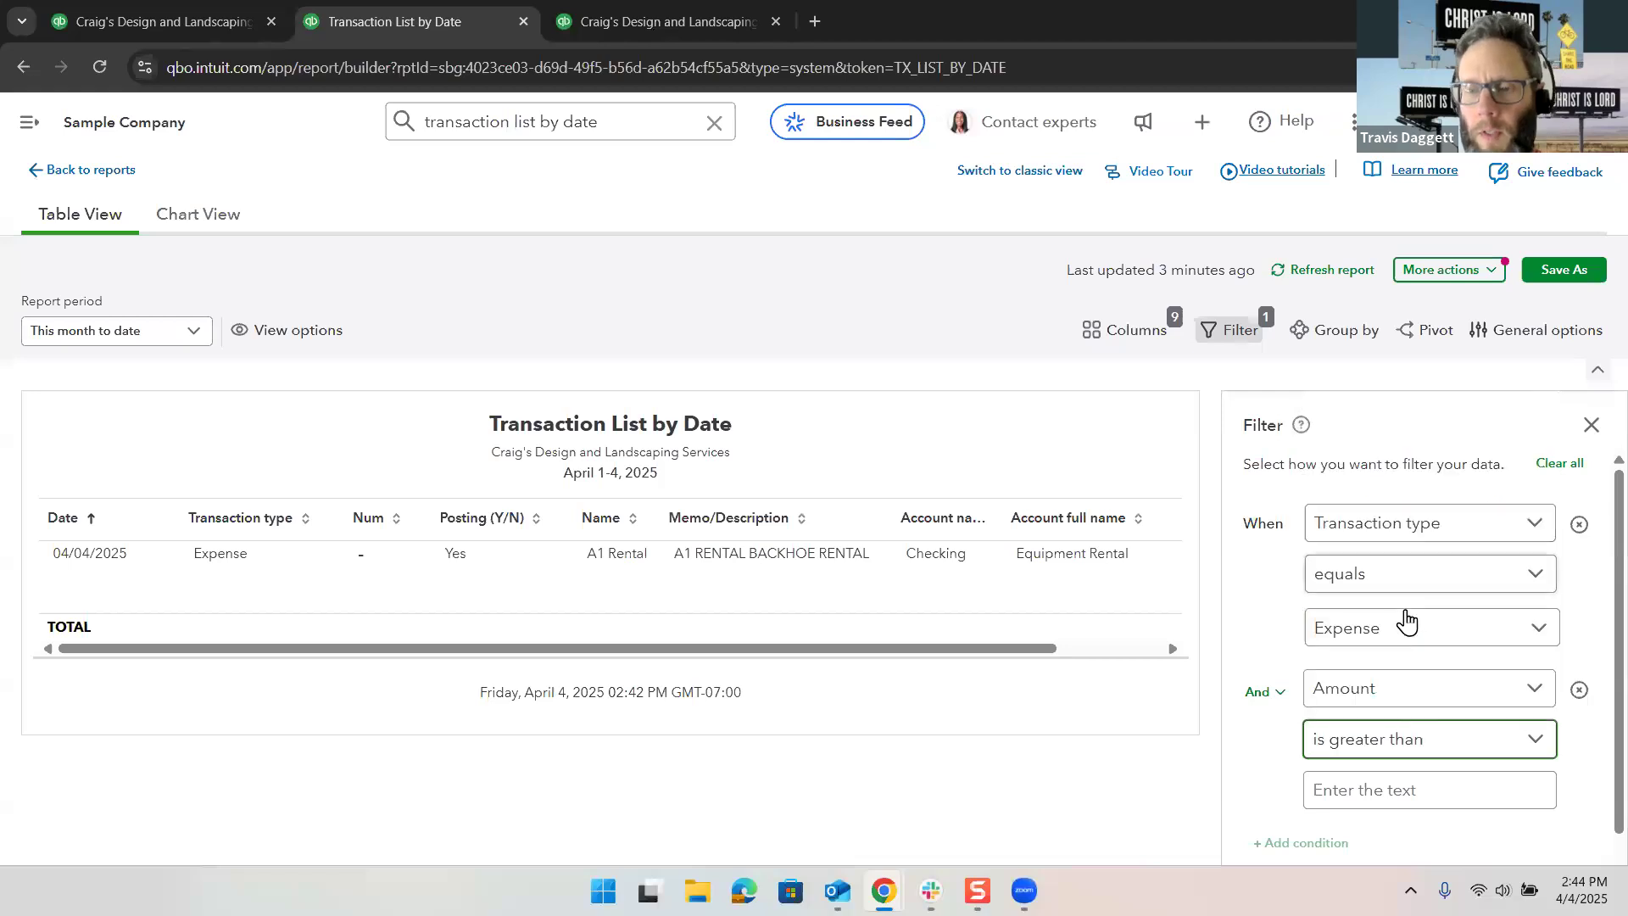
pyautogui.scroll(-1, 1411, 618)
pyautogui.click(1383, 741)
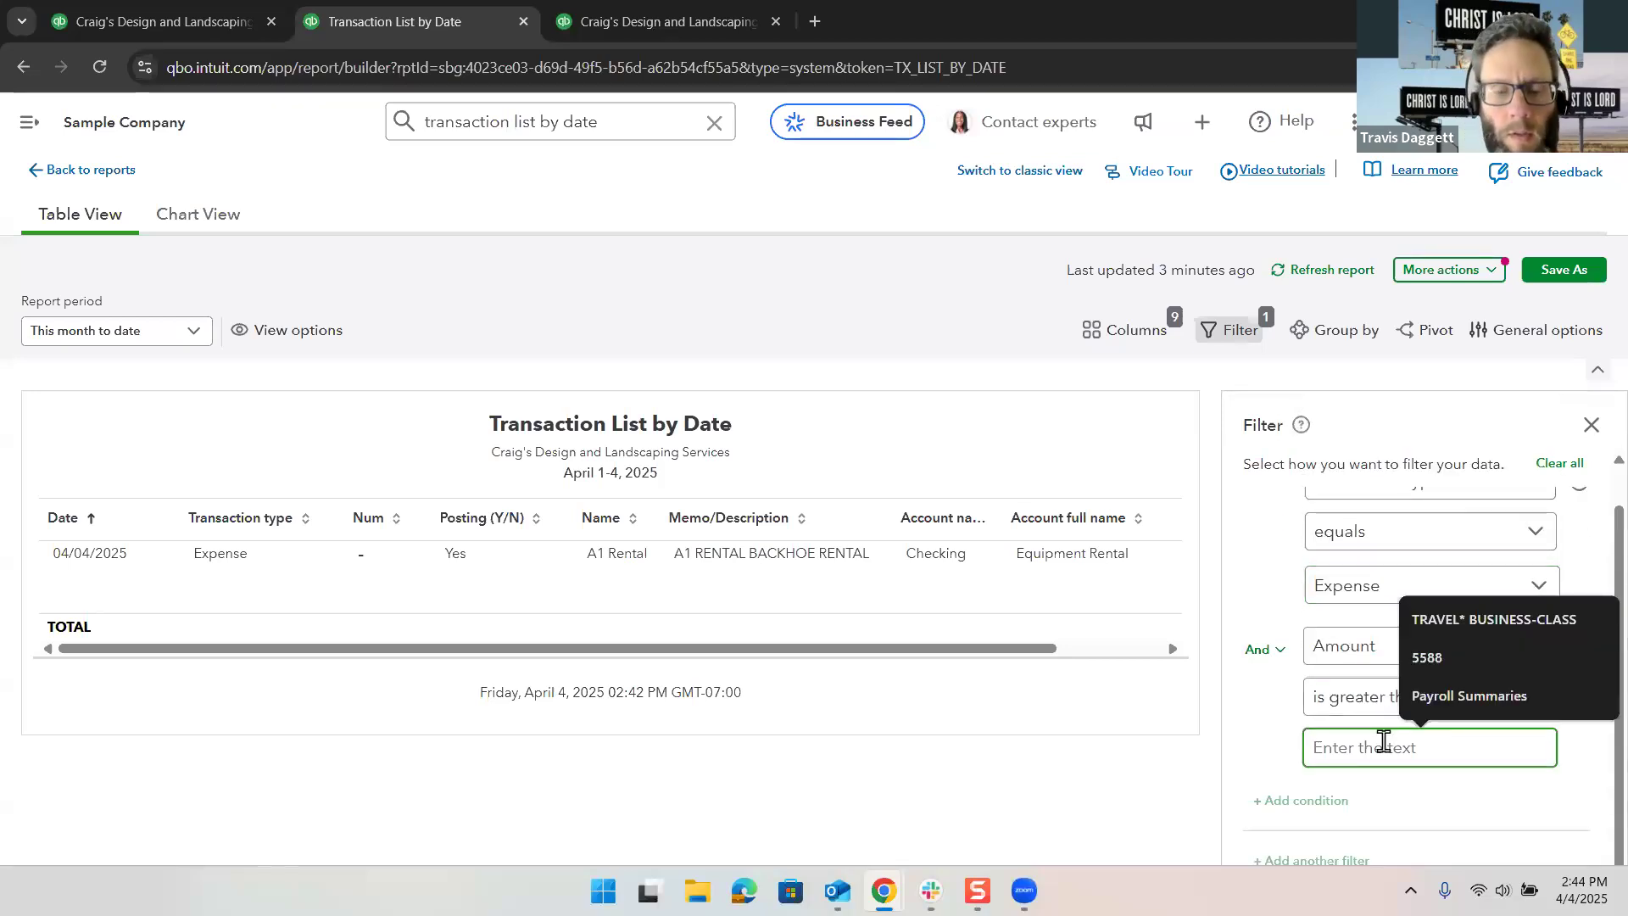
pyautogui.write('2500.00')
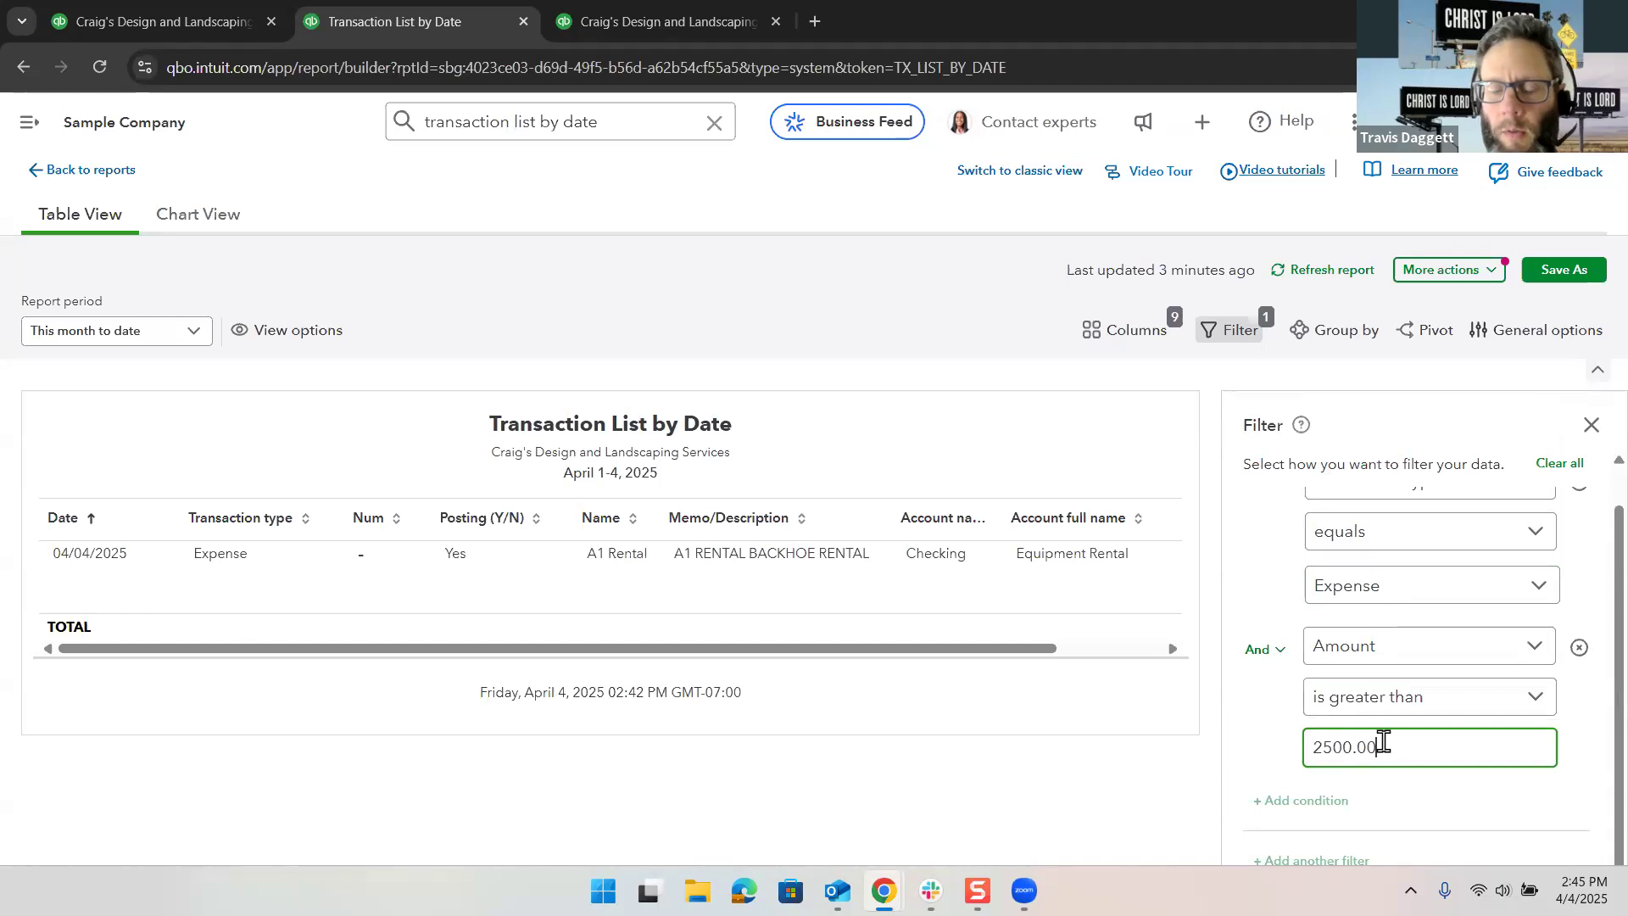
pyautogui.click(1275, 776)
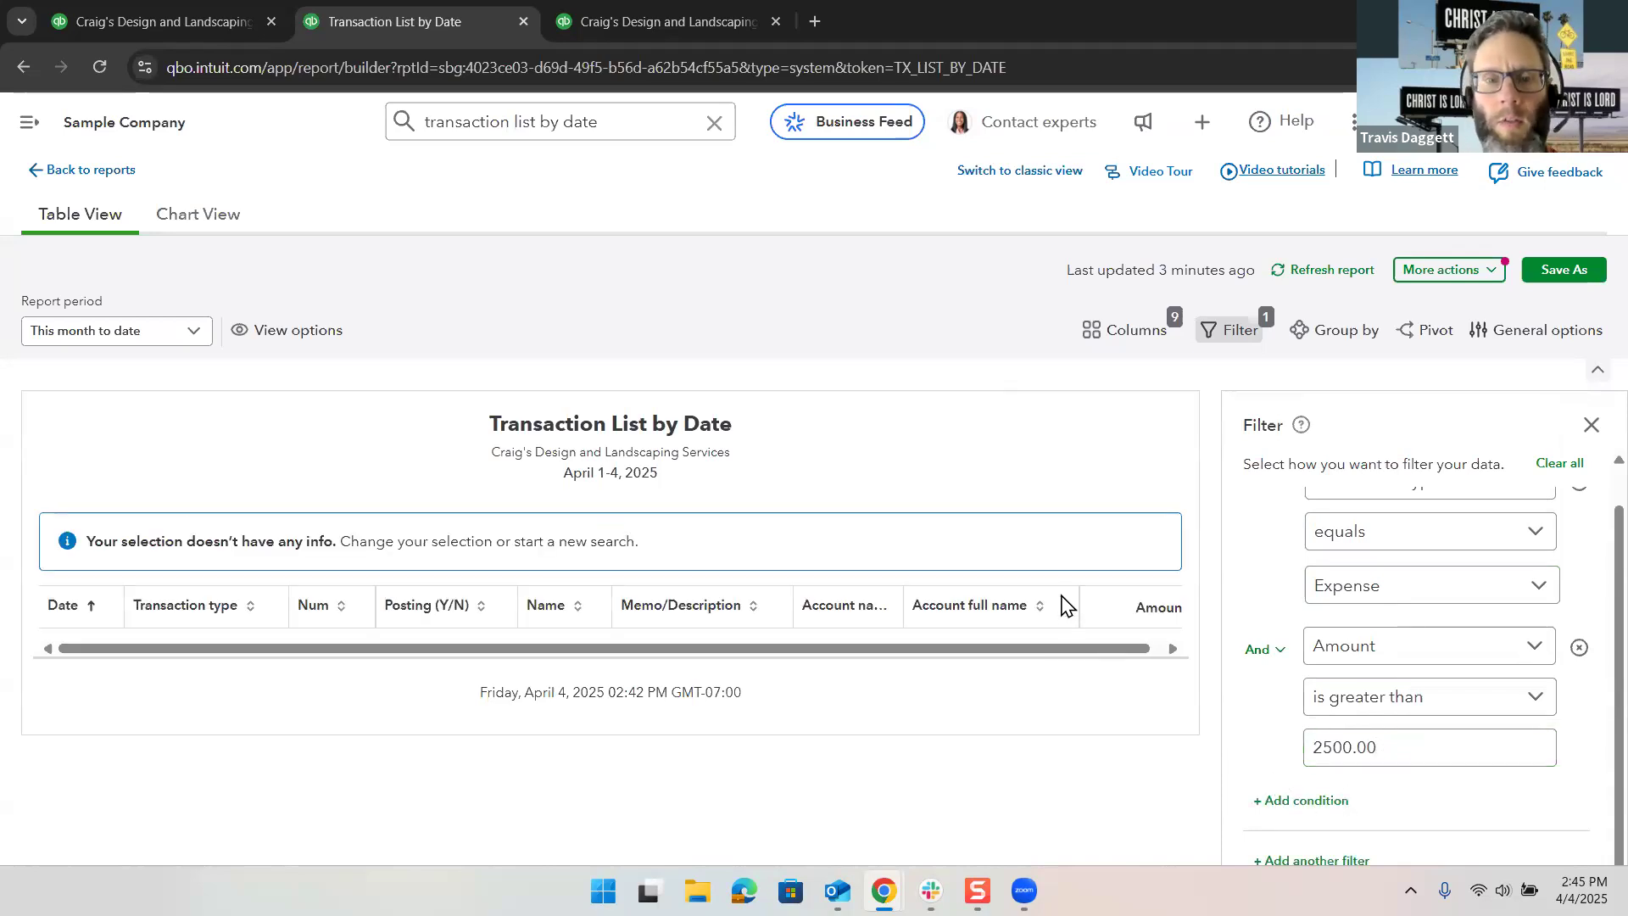
# Step: Set the report period to custom dates from 01/01/2025 to 03/31/2025
pyautogui.click(155, 343)
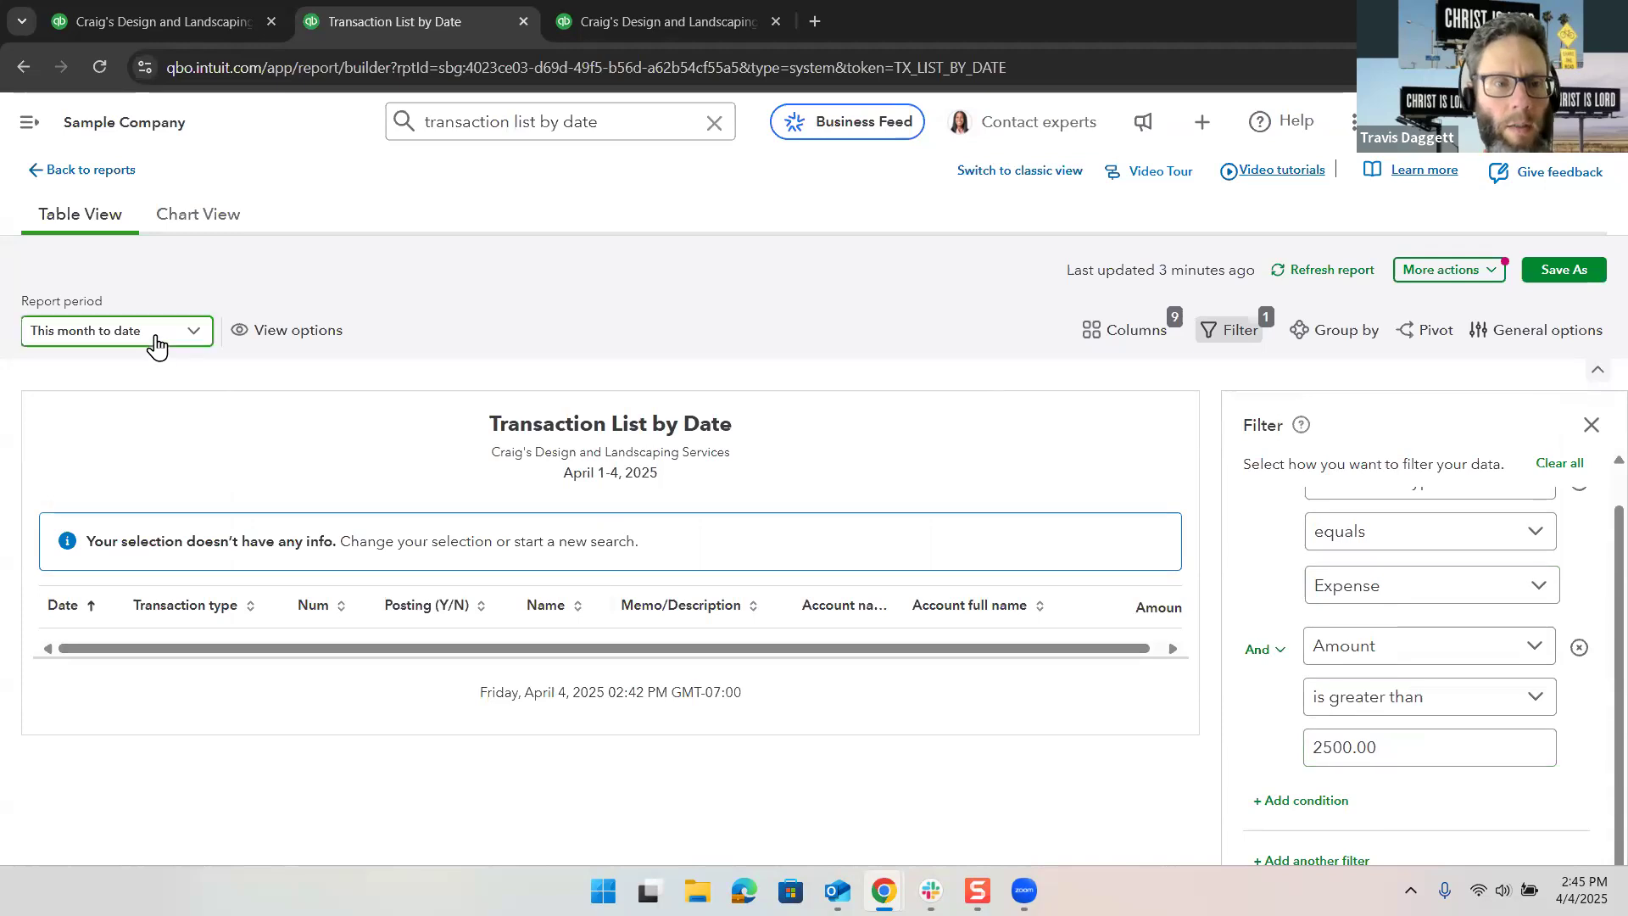
pyautogui.scroll(-5, 183, 521)
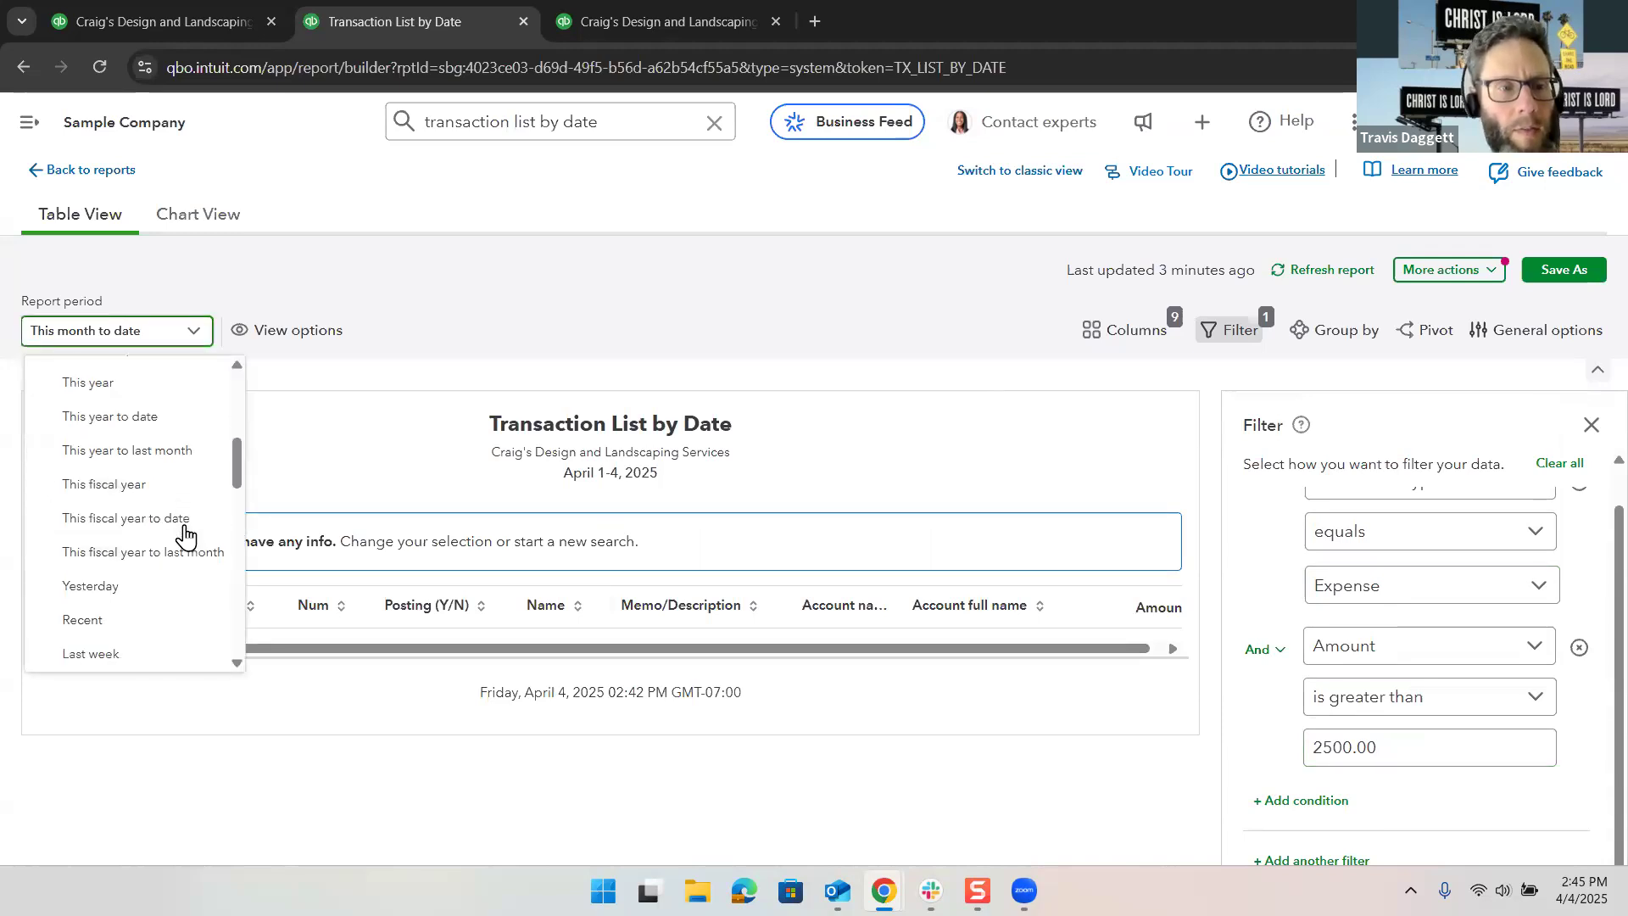
pyautogui.scroll(5, 163, 424)
pyautogui.click(161, 408)
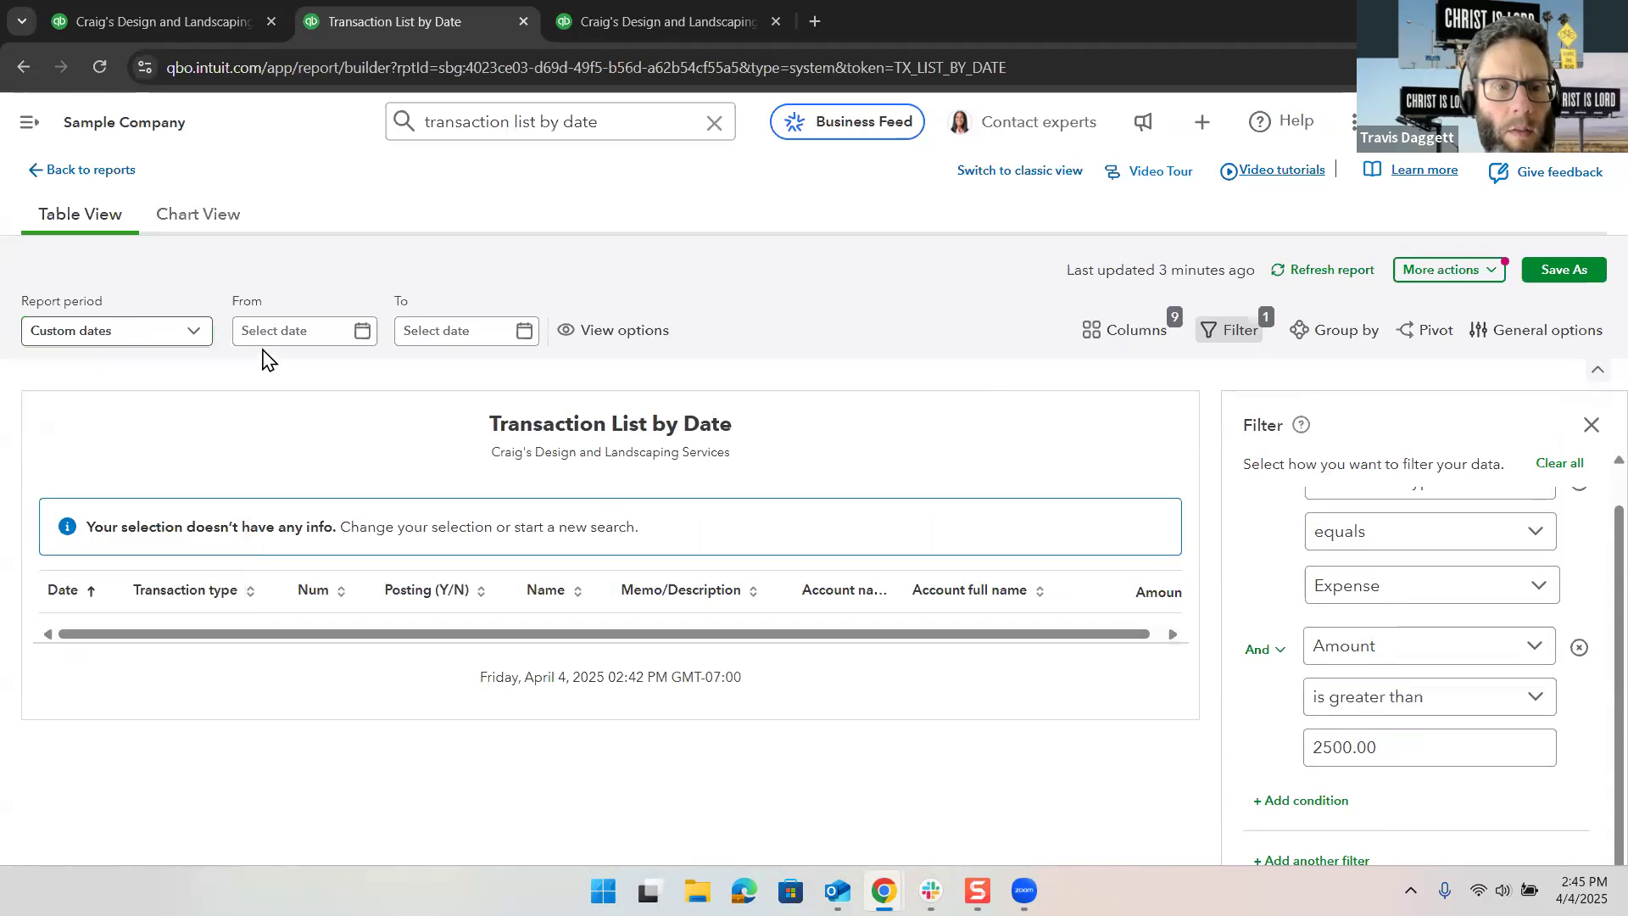
pyautogui.click(282, 336)
pyautogui.write('010125')
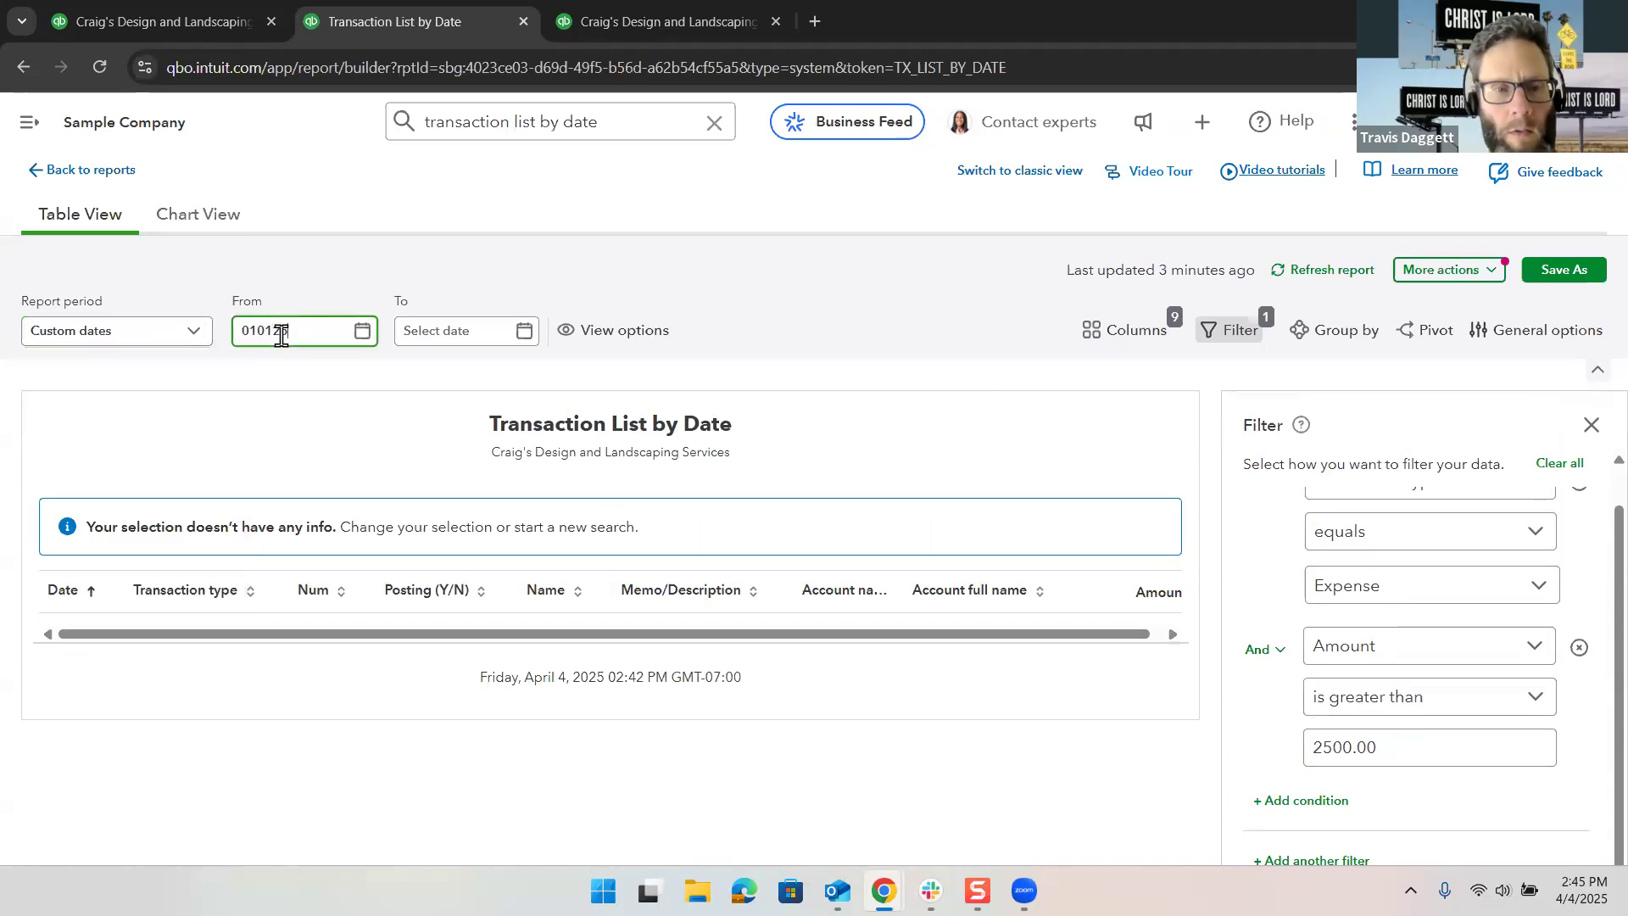
pyautogui.press('Tab')
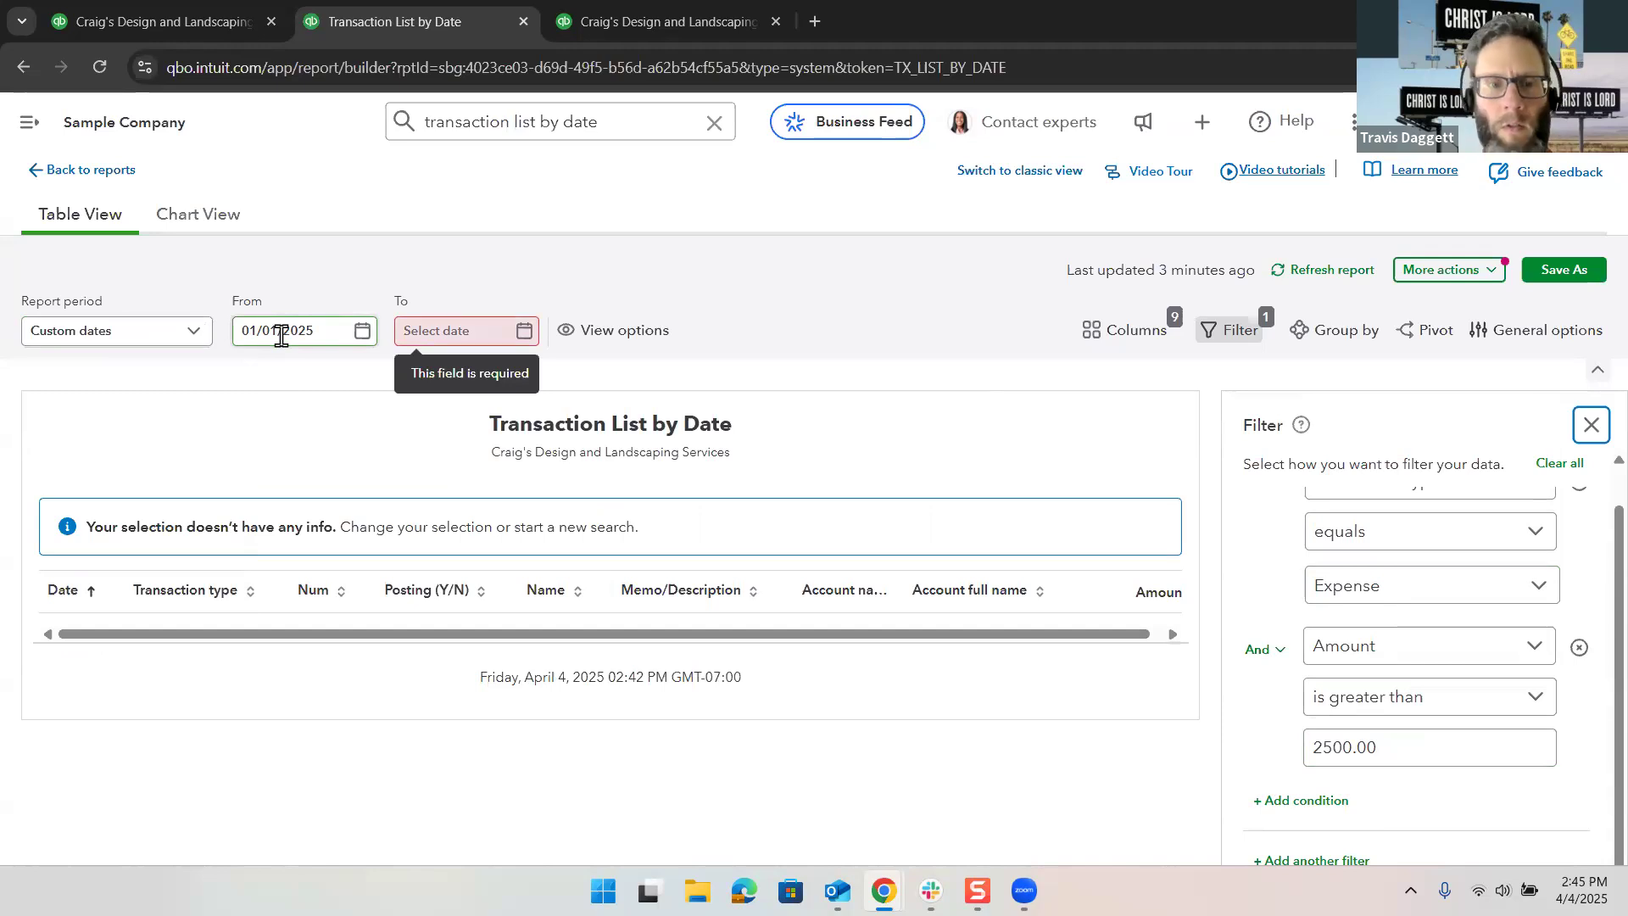
pyautogui.click(450, 337)
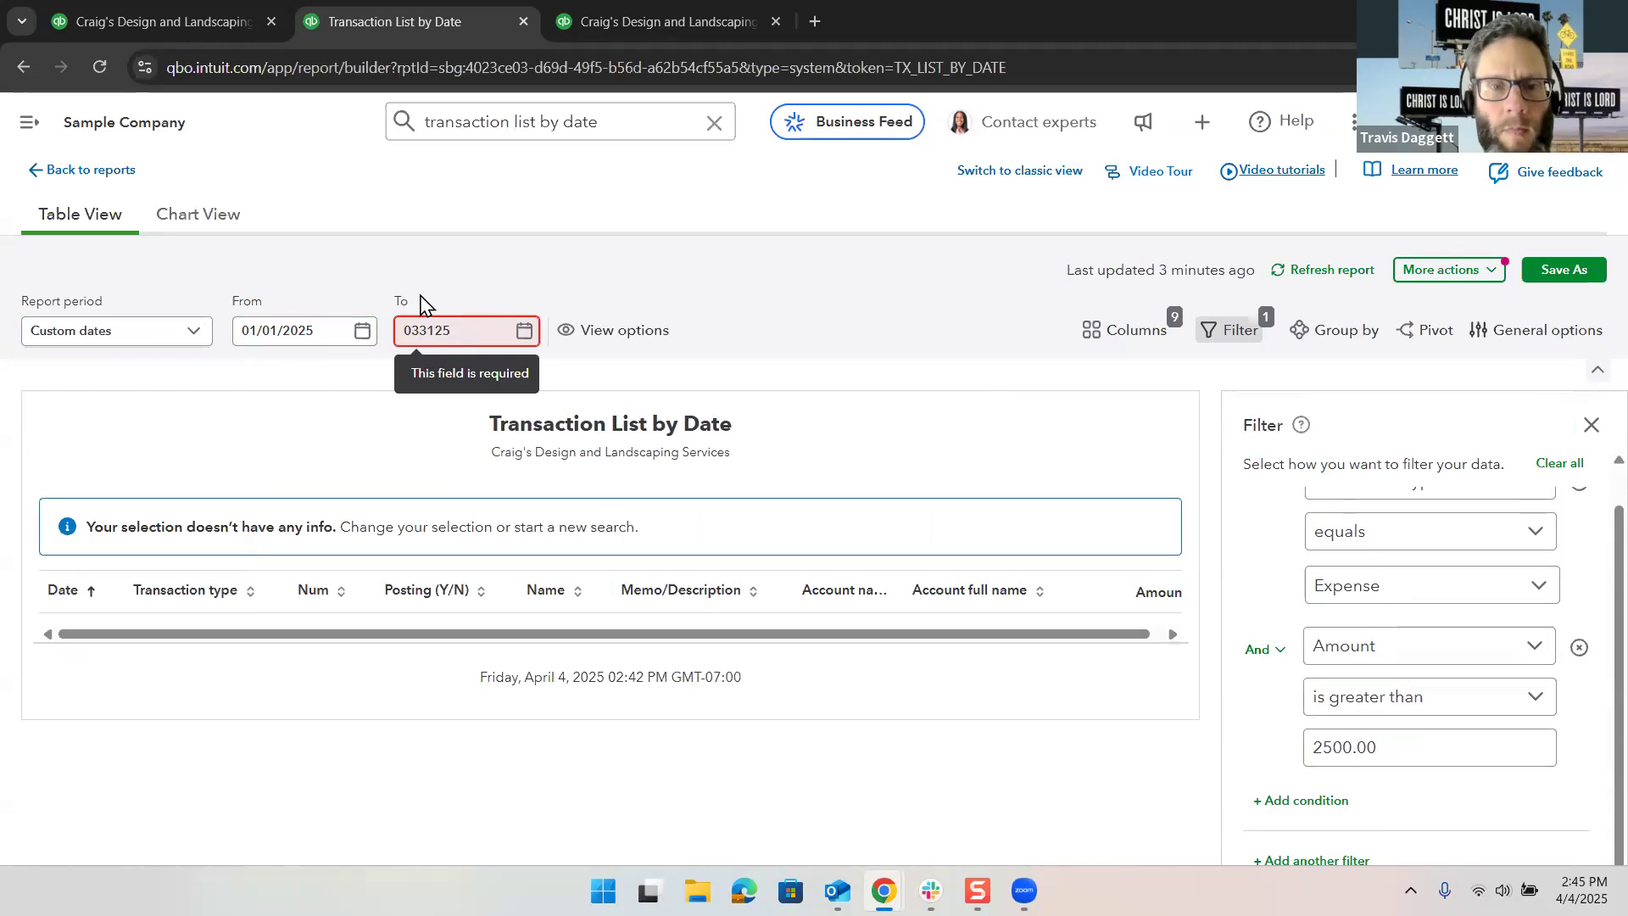
pyautogui.press('Tab')
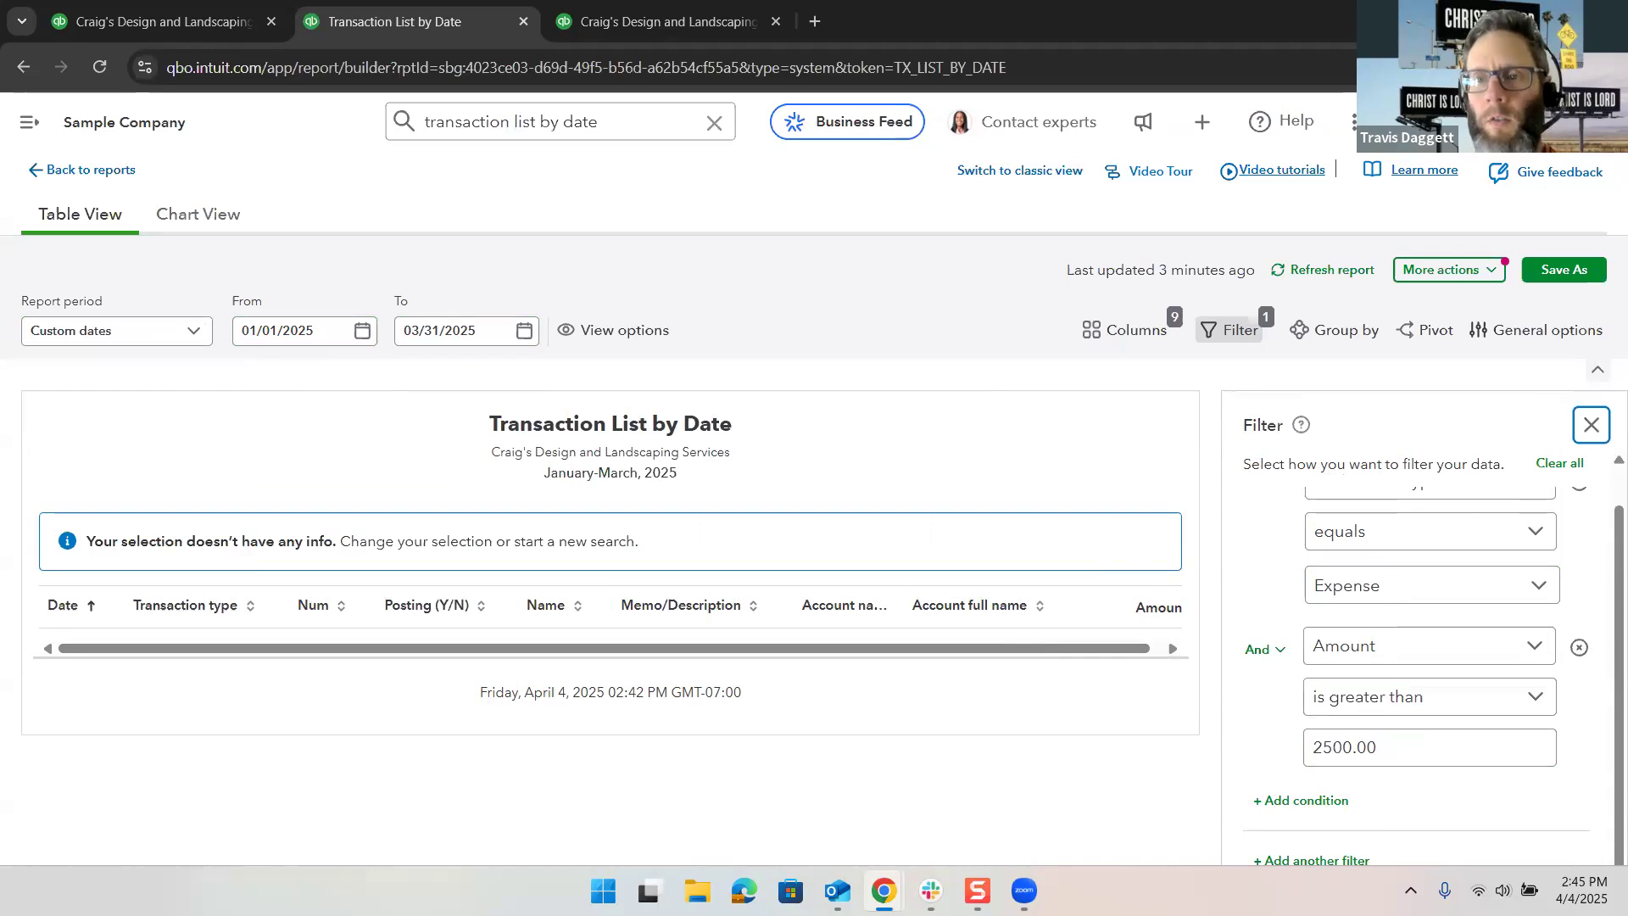
# Step: Save the filtered report as a new report named Expenses over $2500
pyautogui.click(1552, 266)
pyautogui.moveTo(828, 410); pyautogui.dragTo(427, 432)
pyautogui.write('Trans')
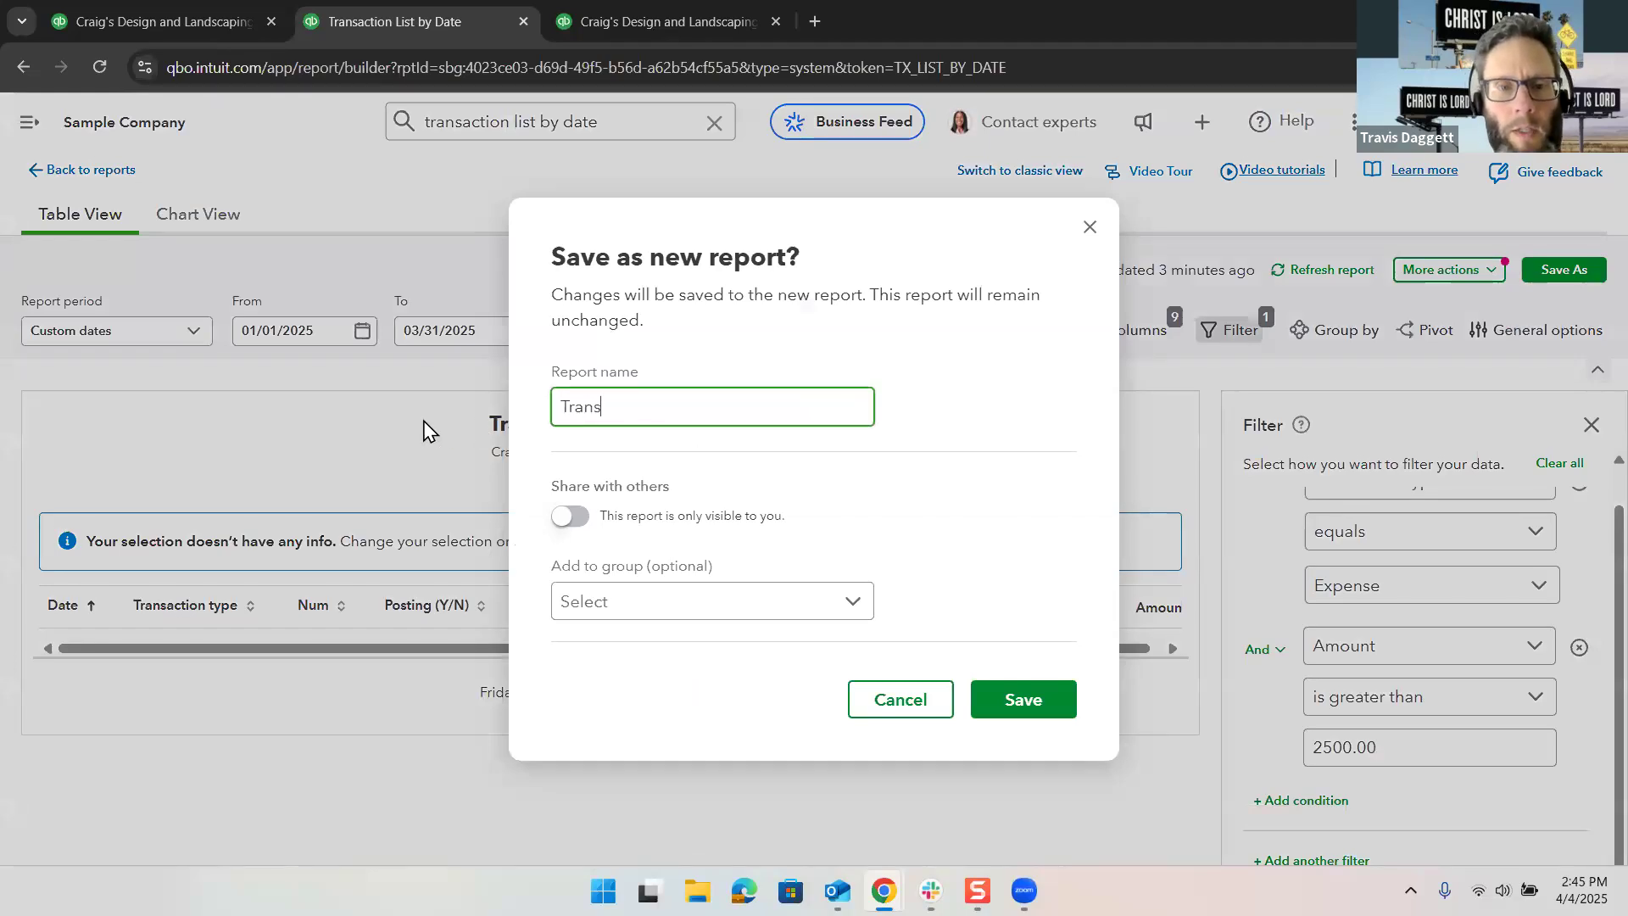
pyautogui.write('action')
pyautogui.hotkey('ctrl', 'BackSpace')
pyautogui.write('Expenses over')
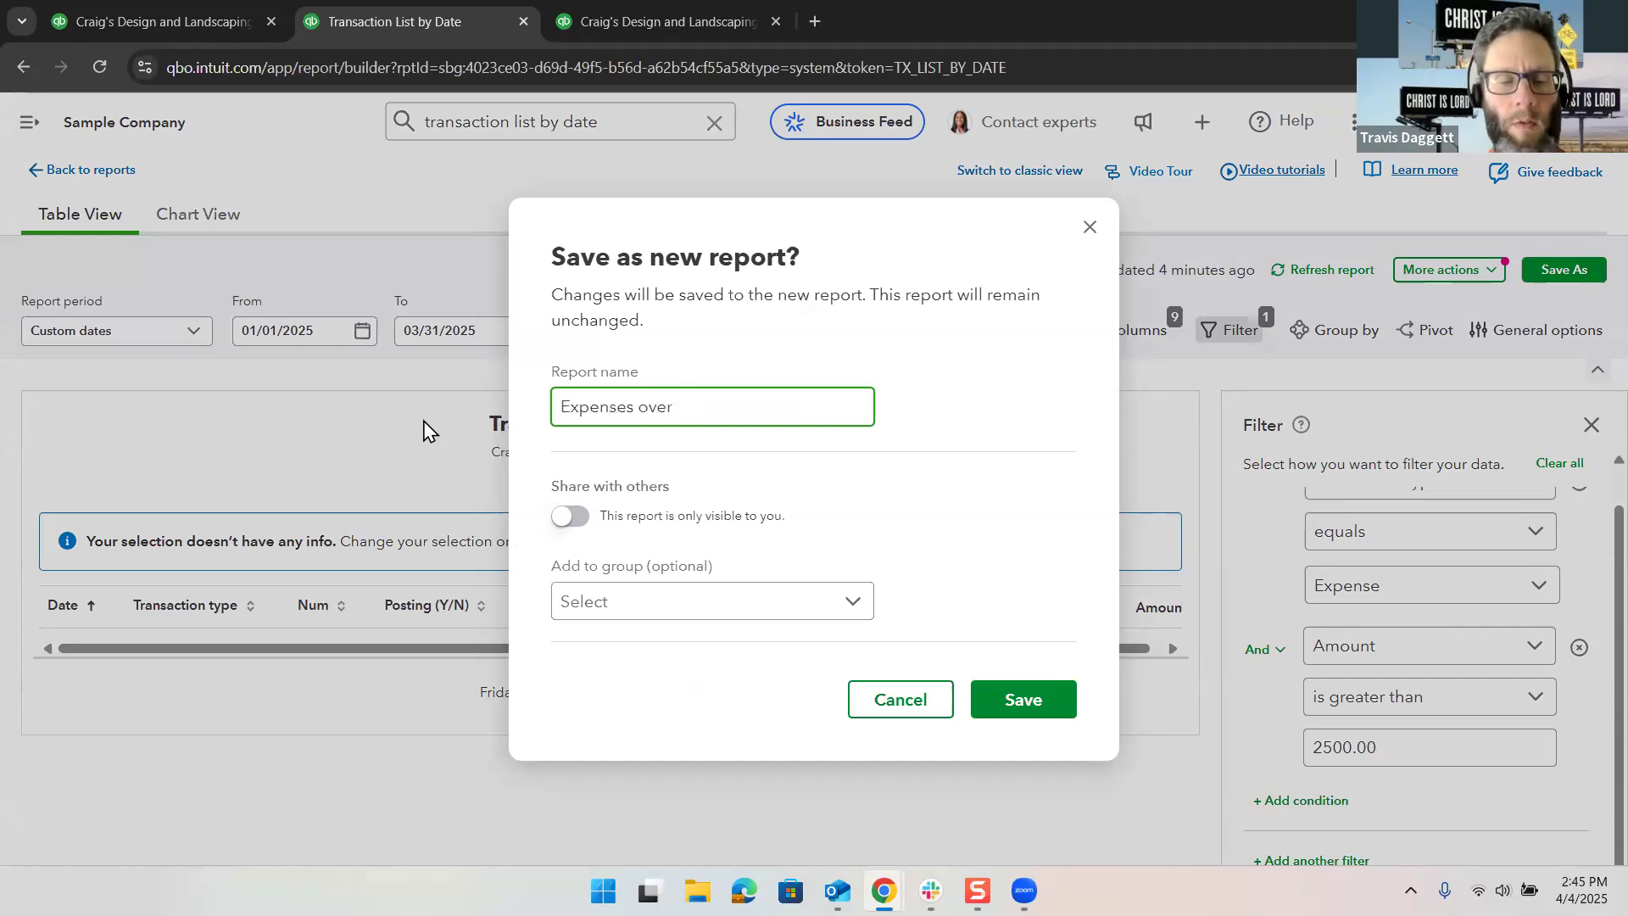
pyautogui.write('00')
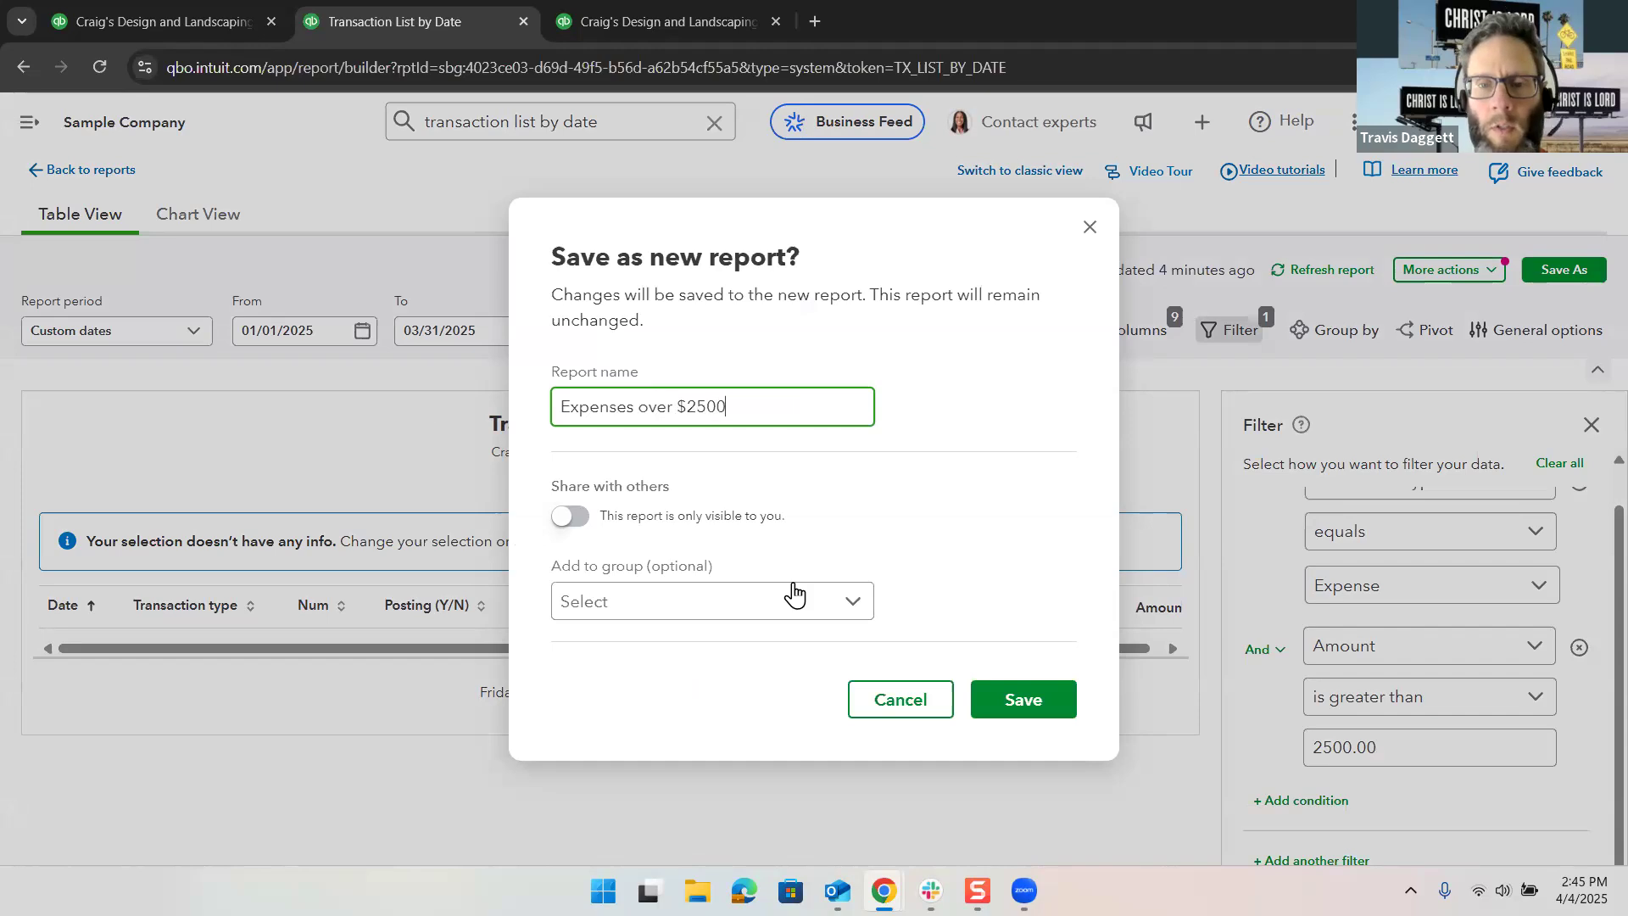
pyautogui.click(1018, 710)
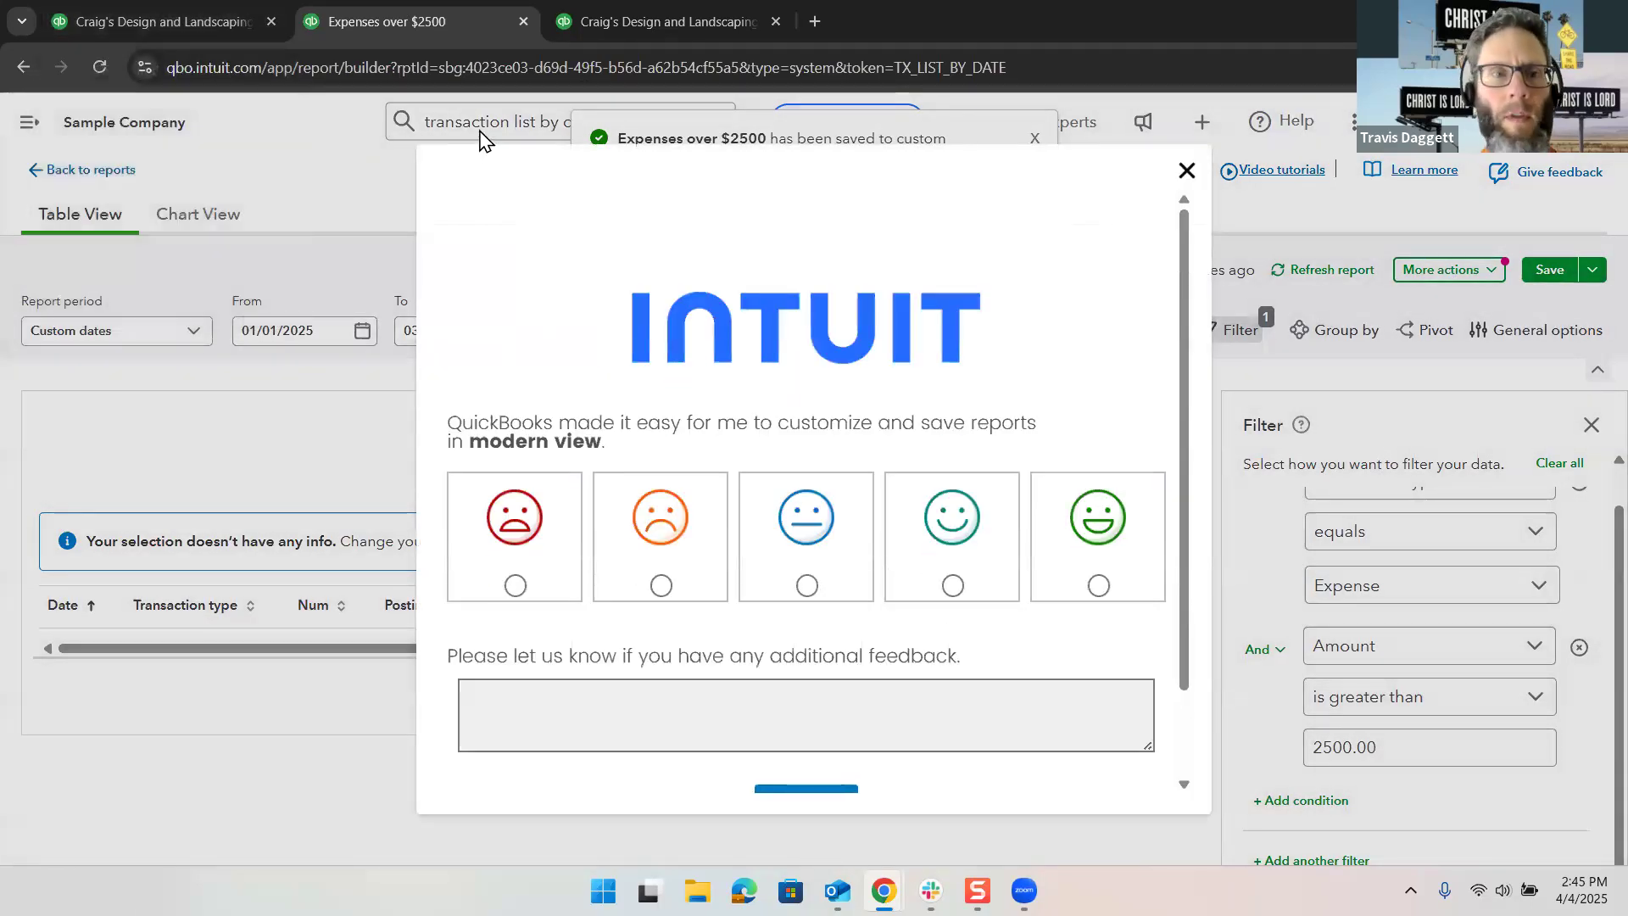
# Step: Revisit the open Transaction List by Vendor report, and review the Profit and Loss report from income through net income
pyautogui.click(189, 6)
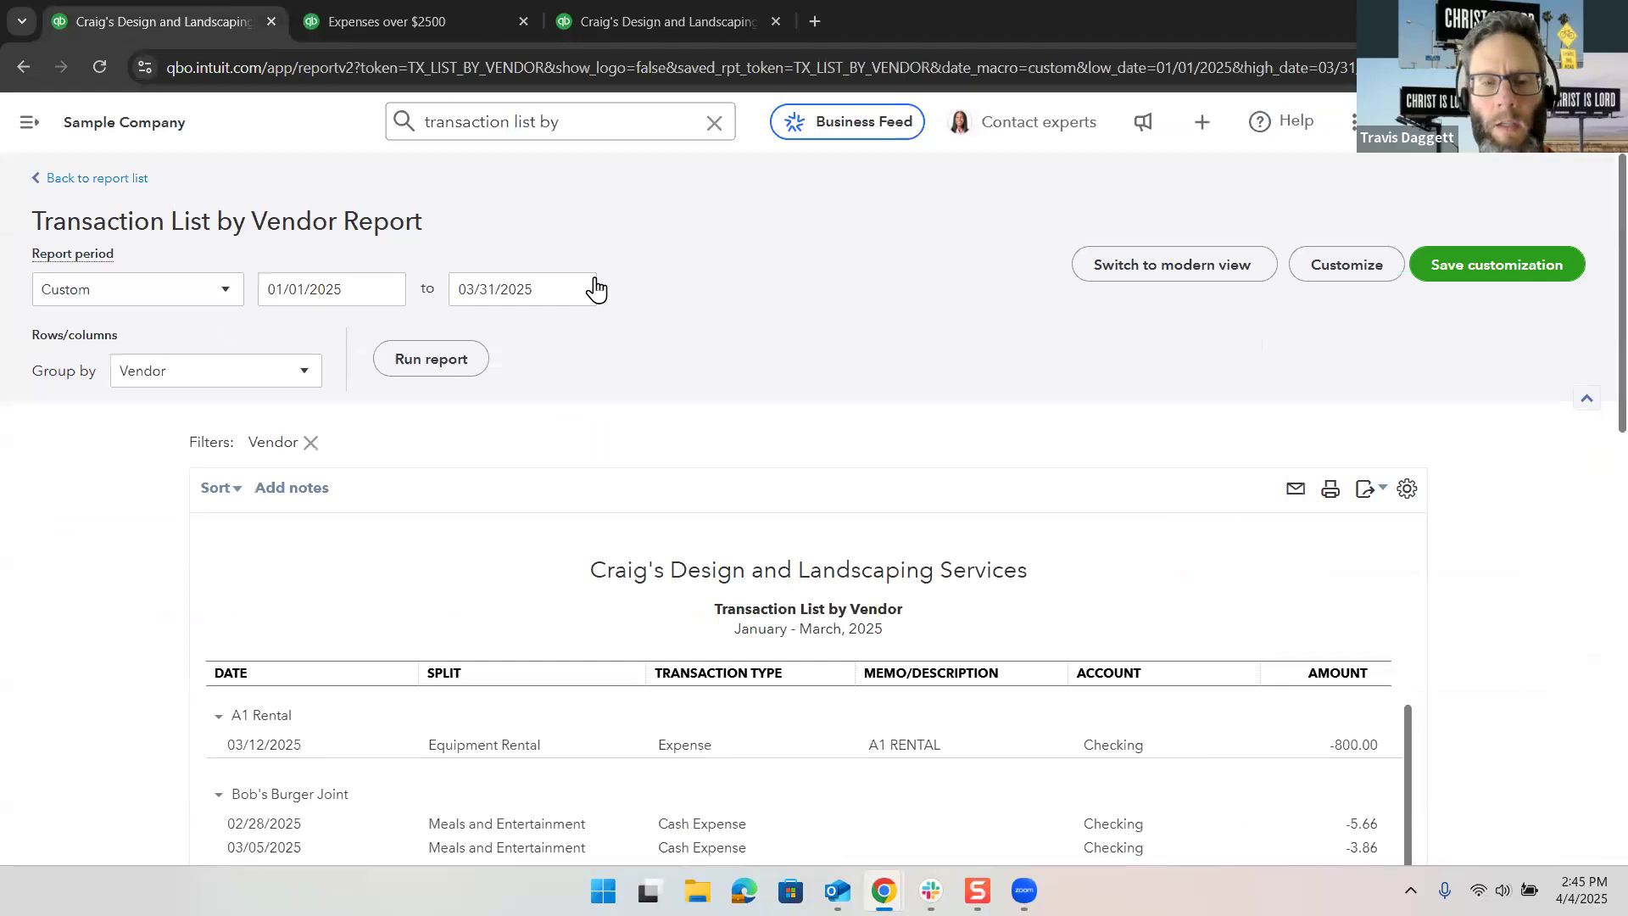
pyautogui.scroll(-1, 596, 289)
pyautogui.scroll(1, 596, 289)
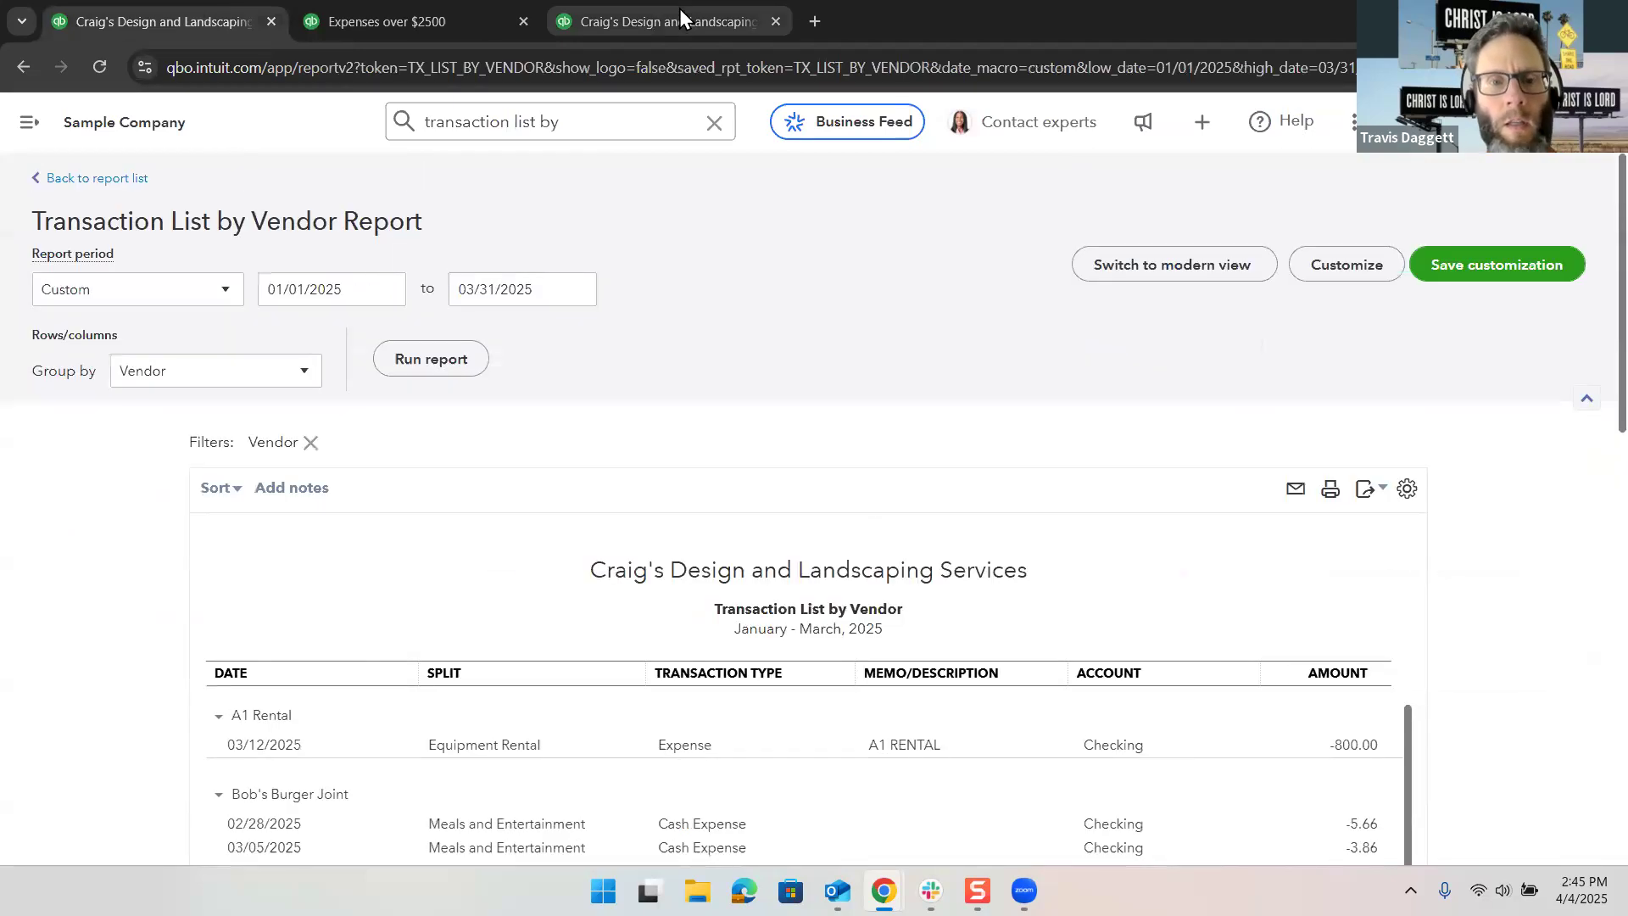
pyautogui.click(661, 21)
pyautogui.scroll(-3, 493, 543)
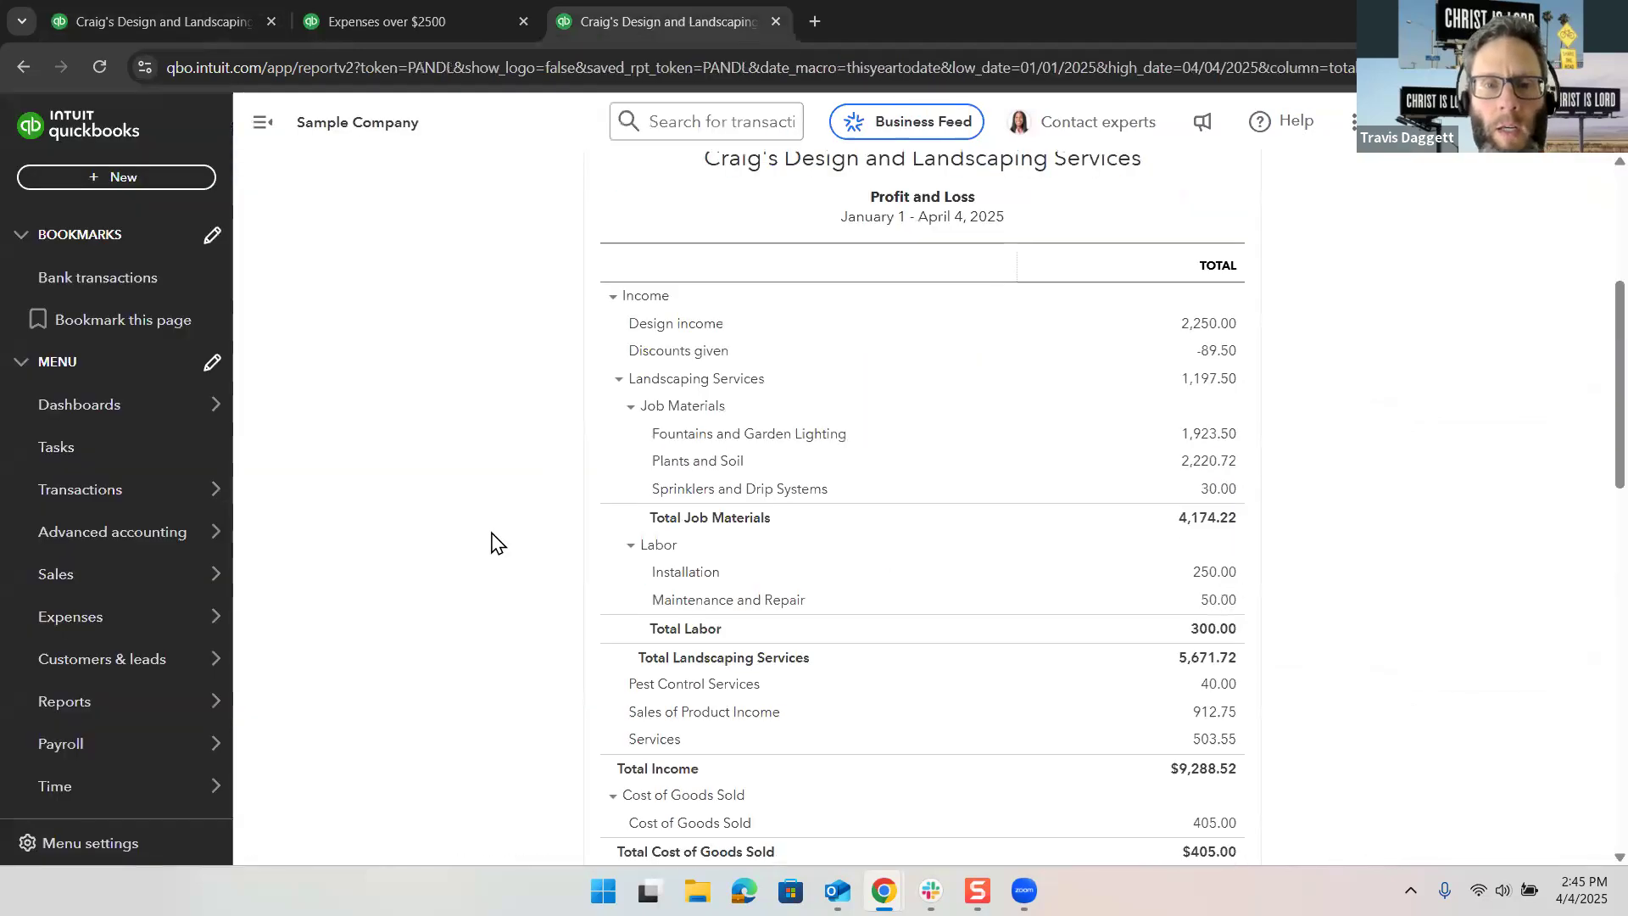
pyautogui.scroll(-3, 493, 542)
pyautogui.scroll(-5, 493, 543)
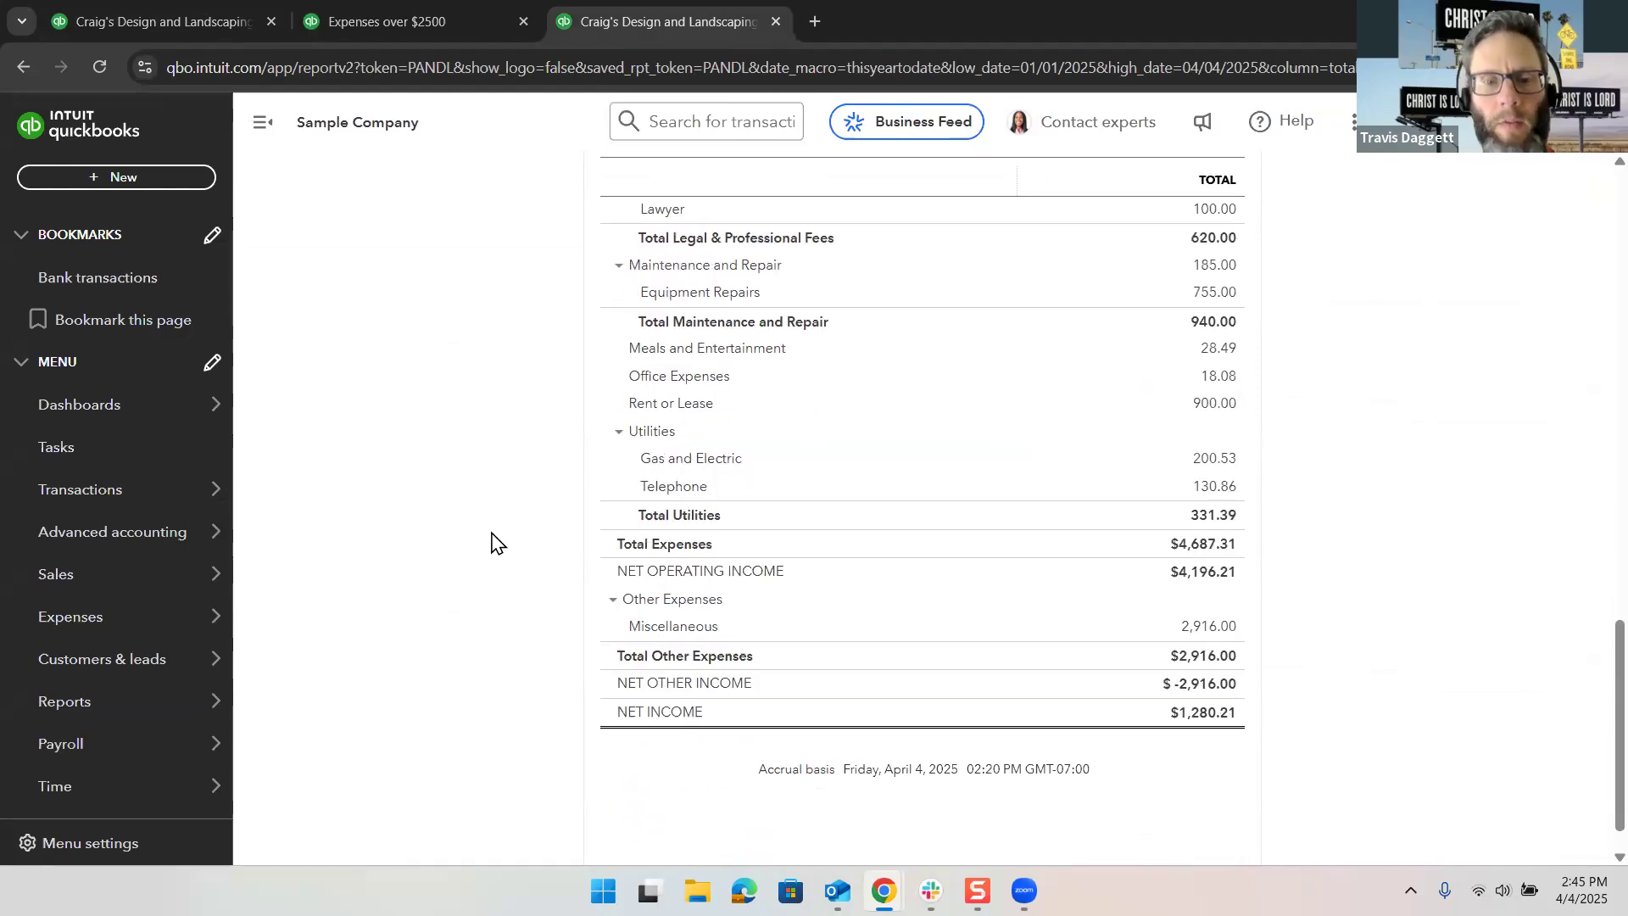
pyautogui.scroll(-1, 493, 543)
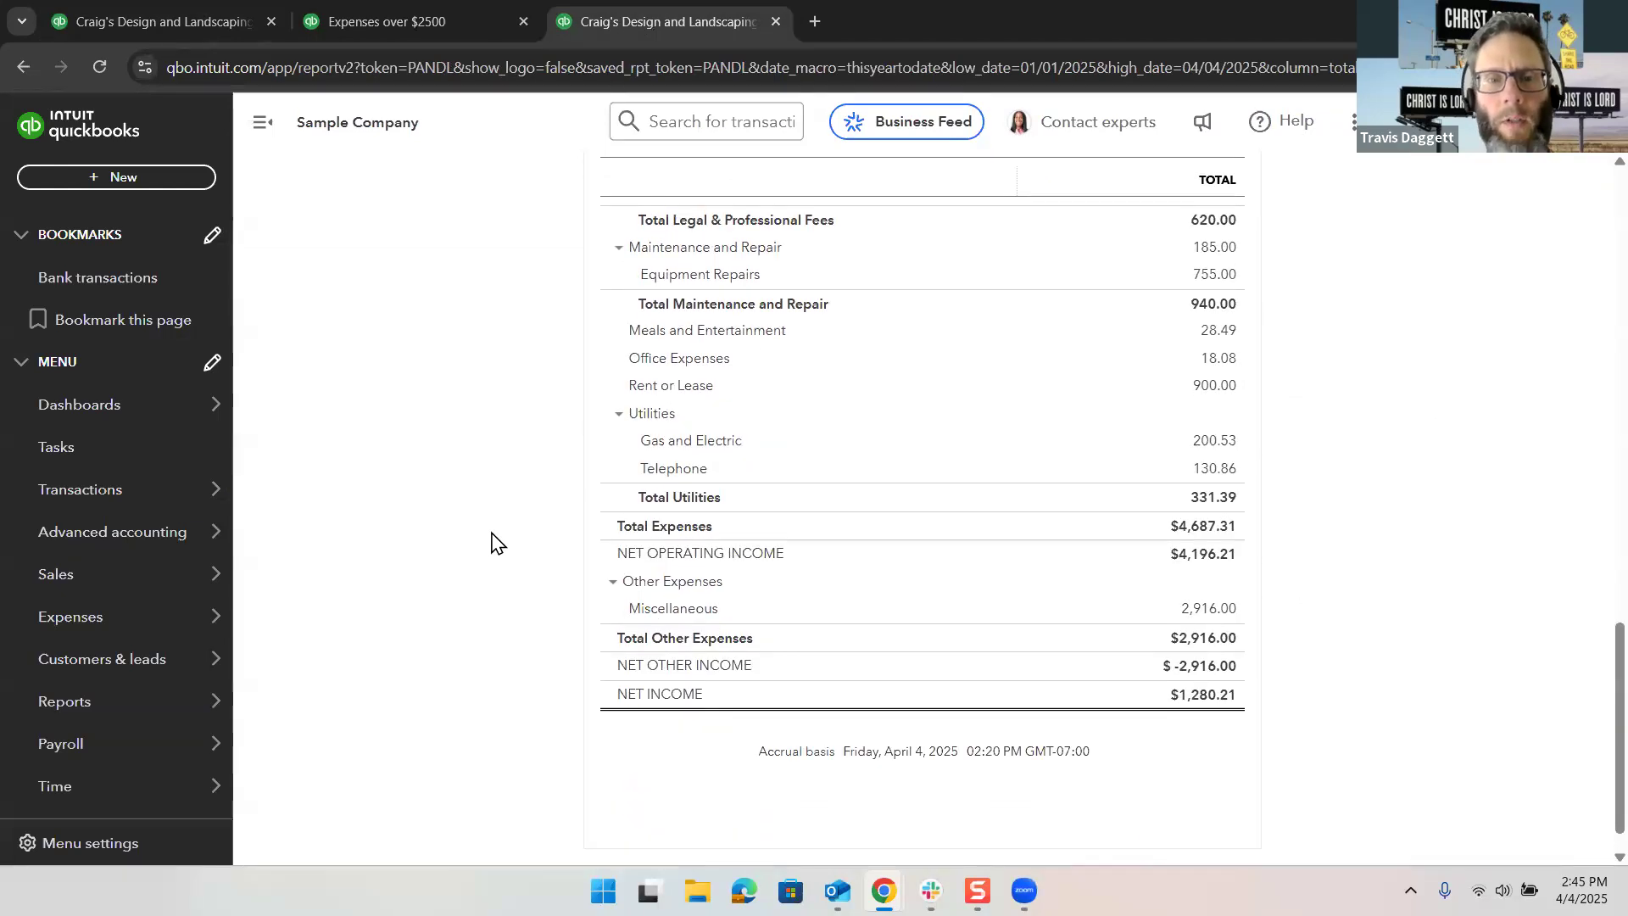
pyautogui.scroll(8, 494, 543)
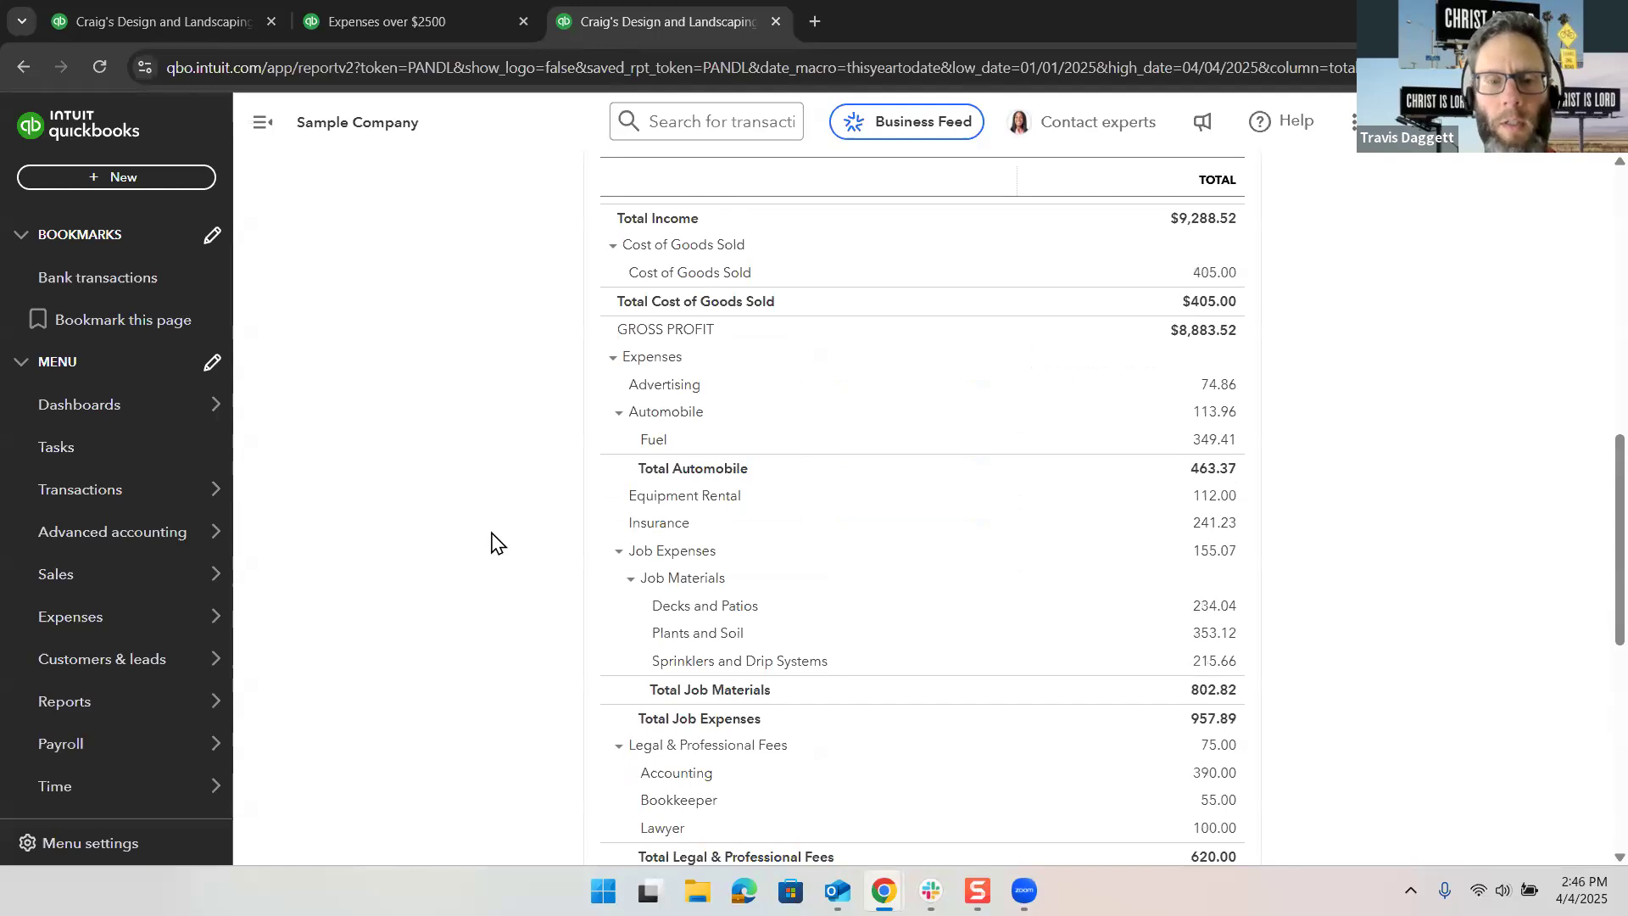
pyautogui.scroll(7, 494, 543)
pyautogui.scroll(2, 493, 543)
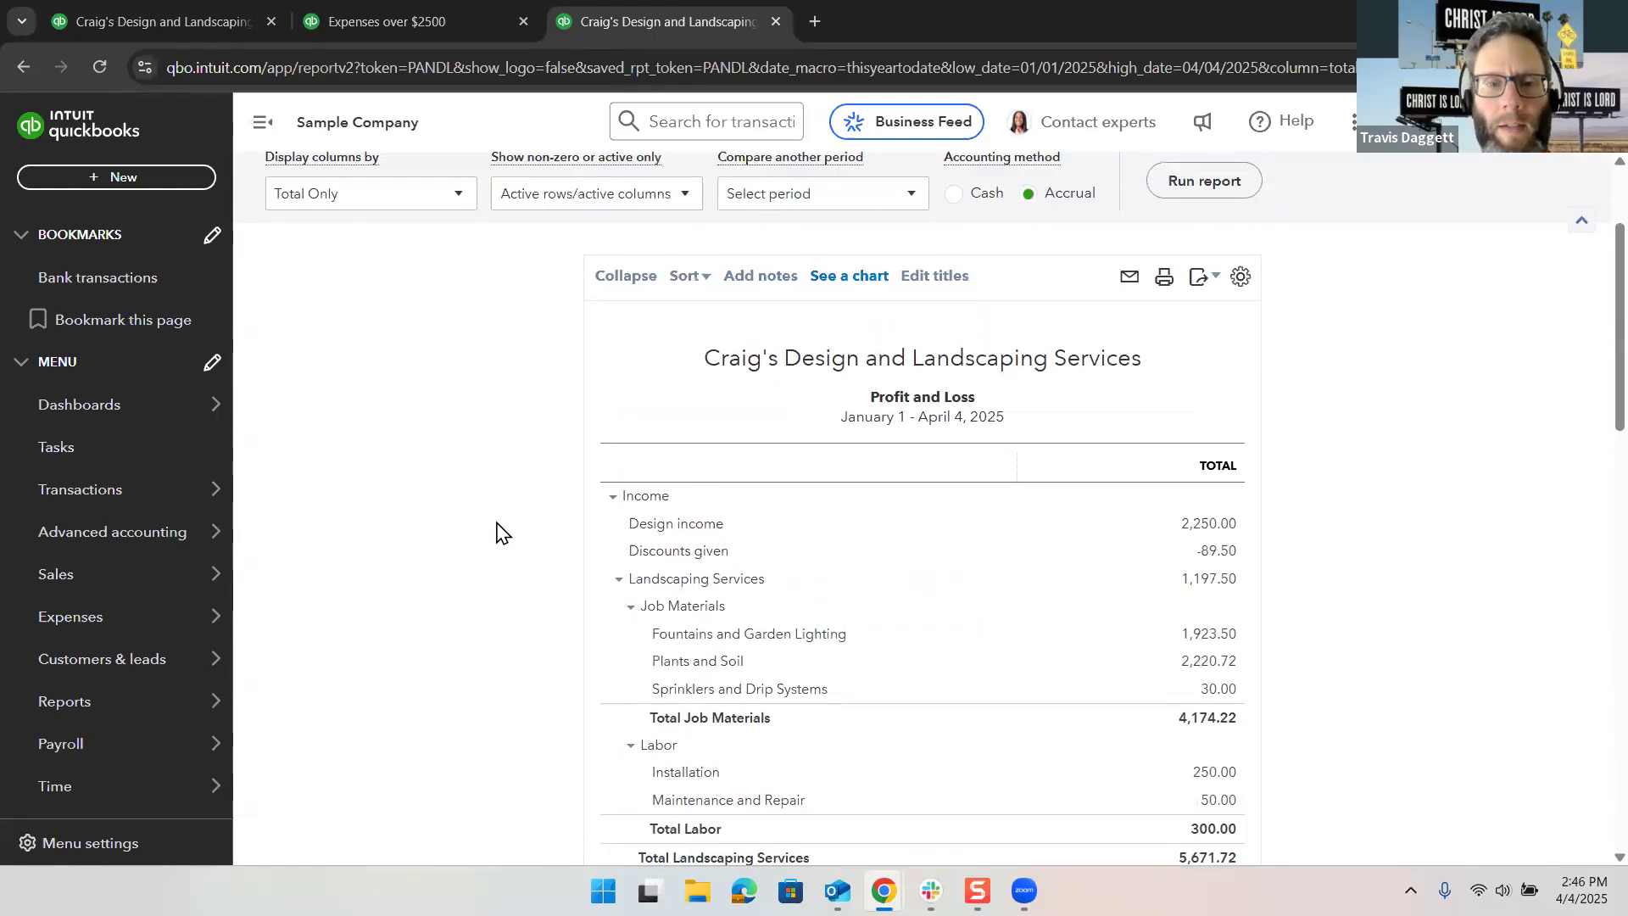